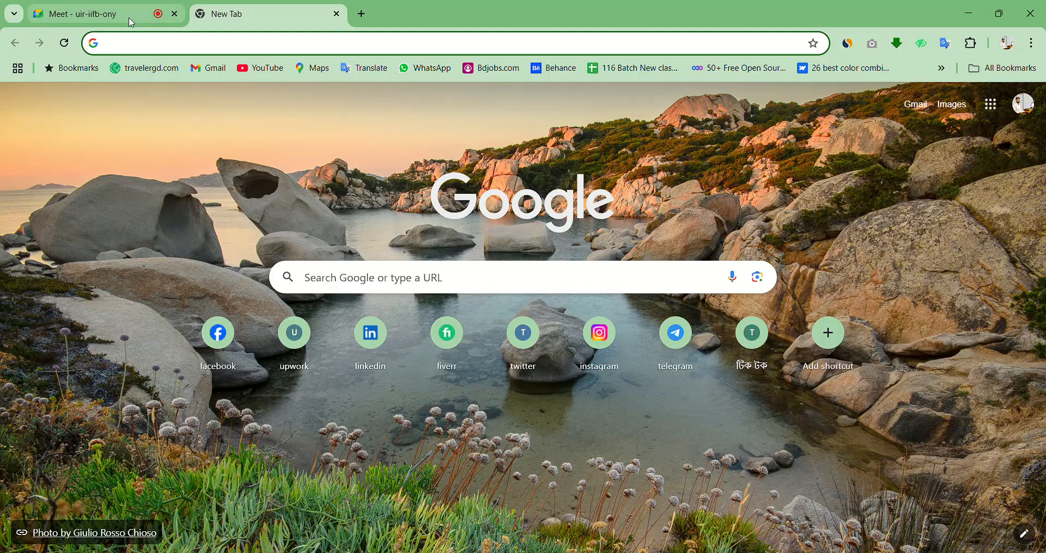
Check the open Google Meet call, and return to the new tab page.
left_click(129, 17)
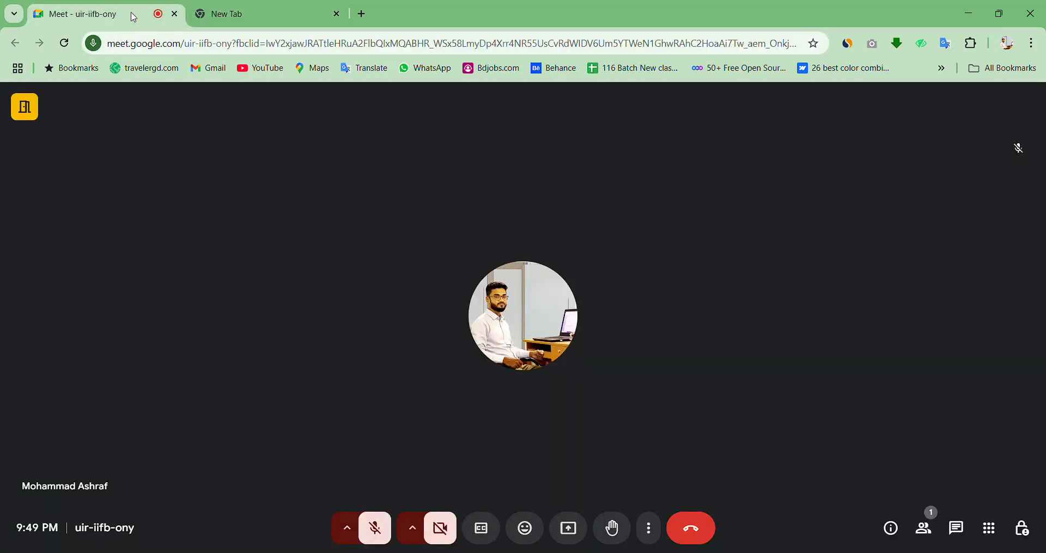
left_click(223, 14)
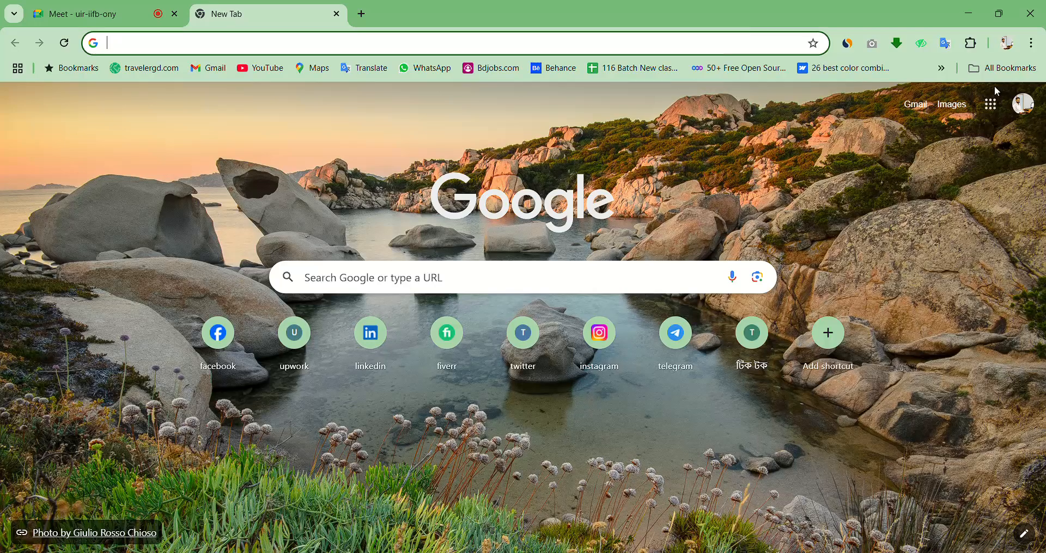
Open a browser window with the masterpiece Chrome profile.
left_click(1006, 43)
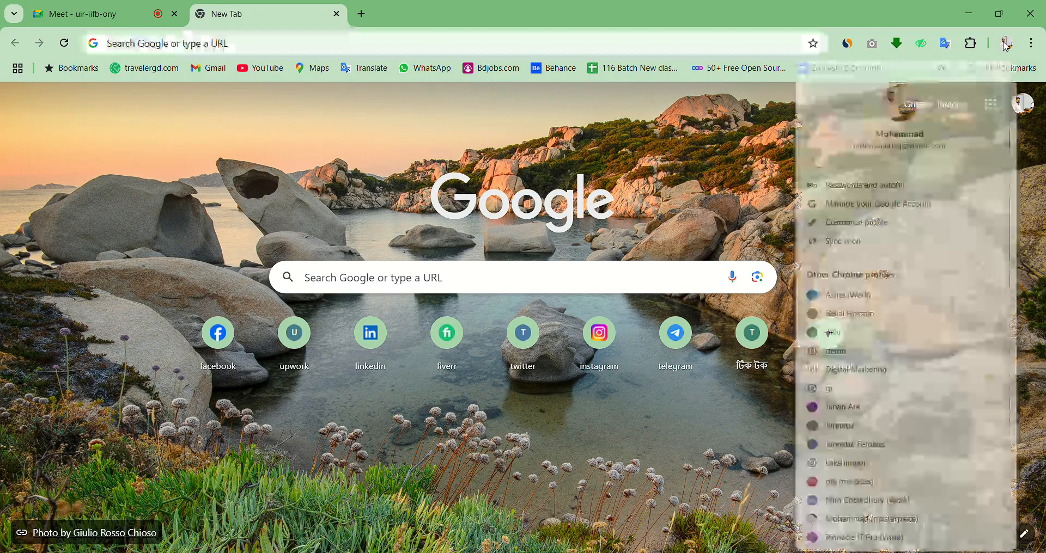
scroll(911, 417, "down", 3)
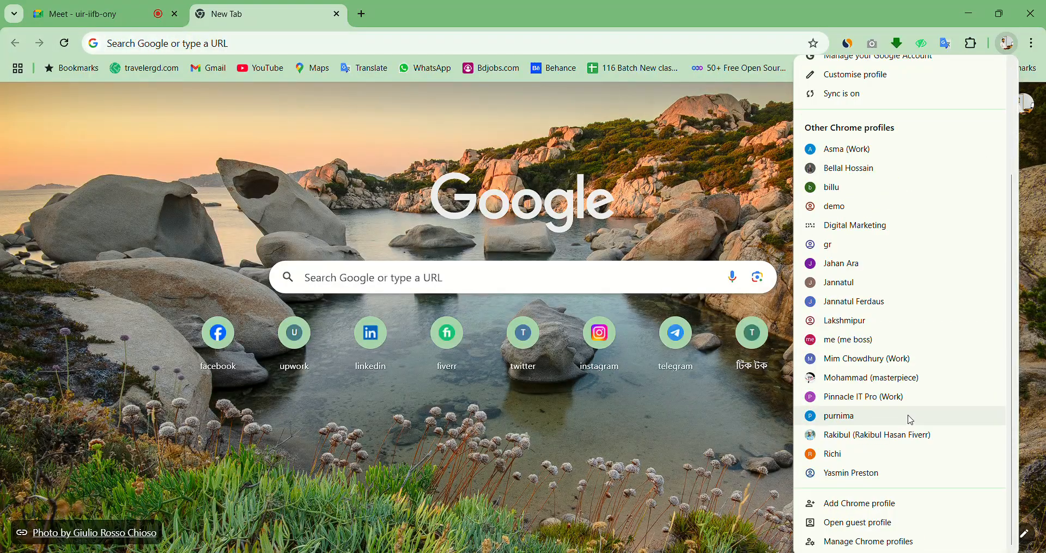
left_click(883, 381)
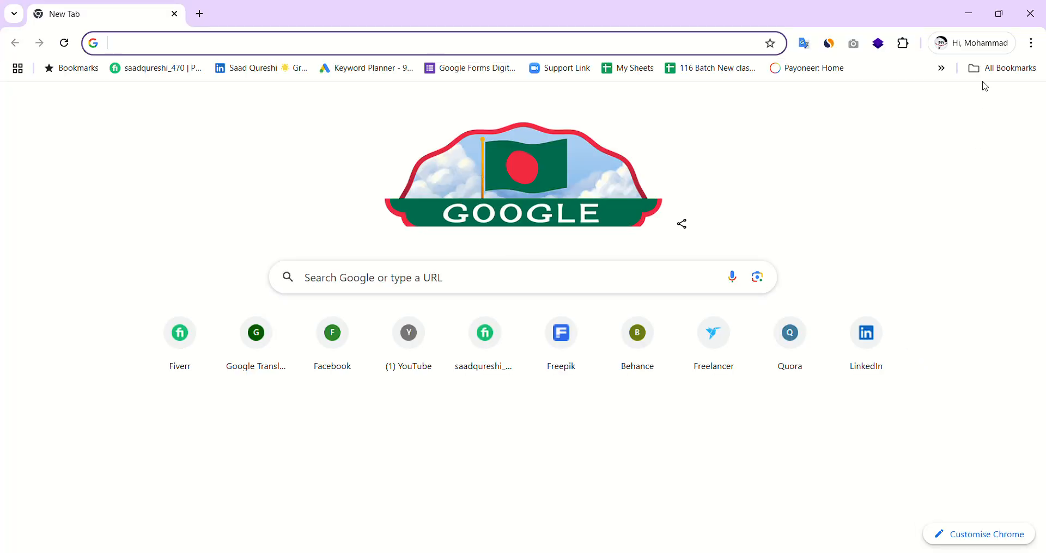
Open a browser window with the "me" Chrome profile.
left_click(1007, 43)
scroll(907, 450, "down", 5)
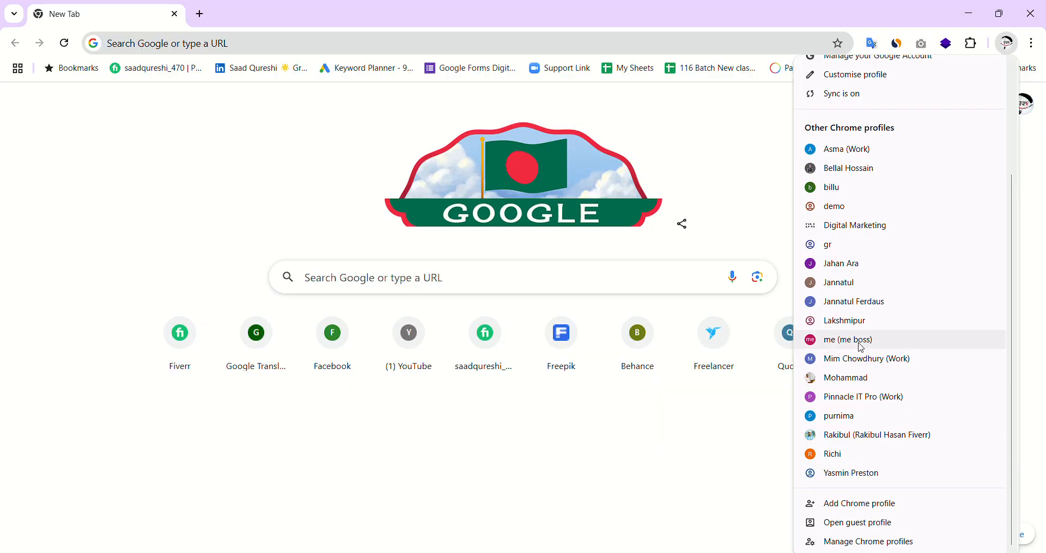
left_click(872, 340)
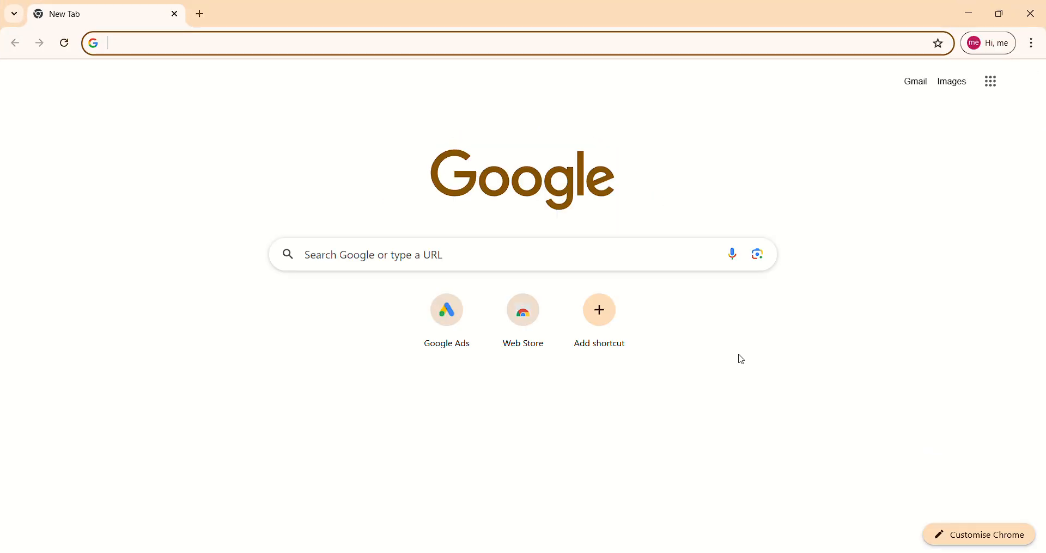
Search Google for "keyword planner" and launch Keyword Planner from the Google Ads tool page.
left_click(538, 262)
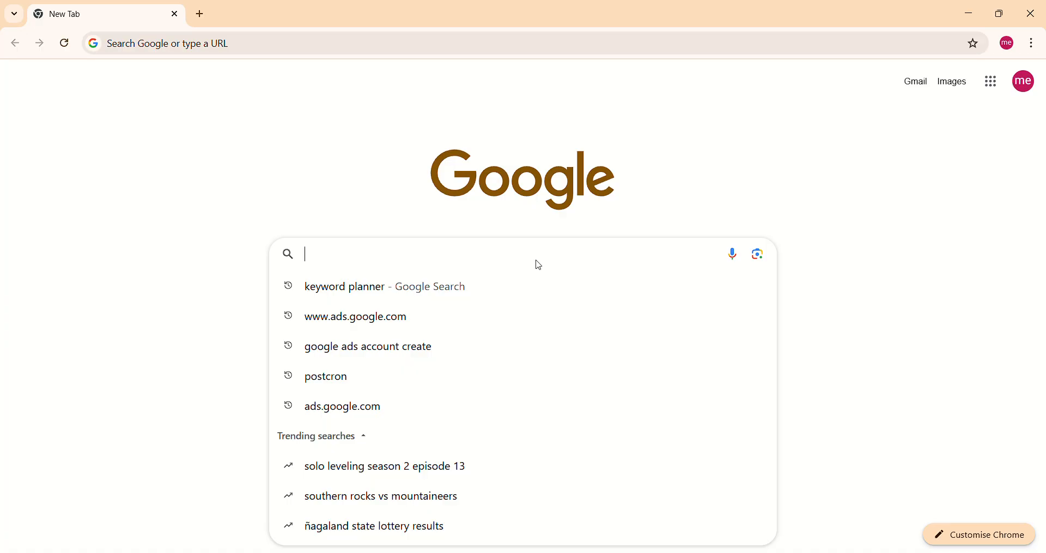
key("Down")
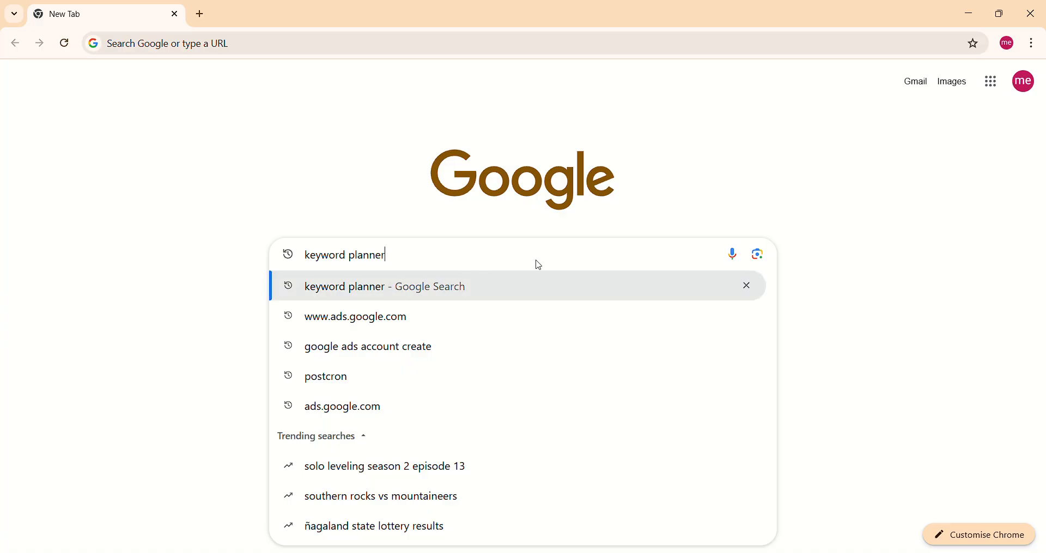
key("Return")
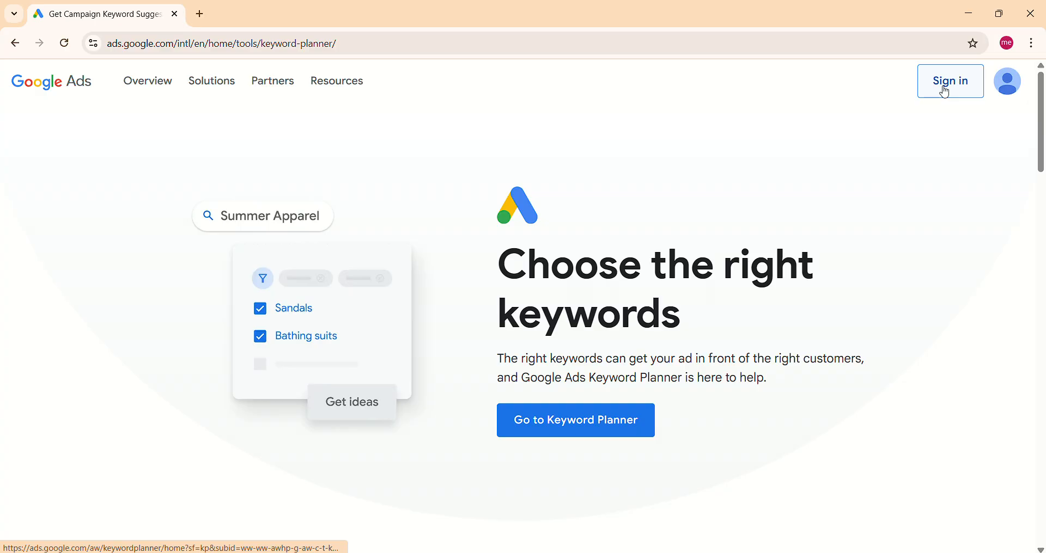
left_click(577, 428)
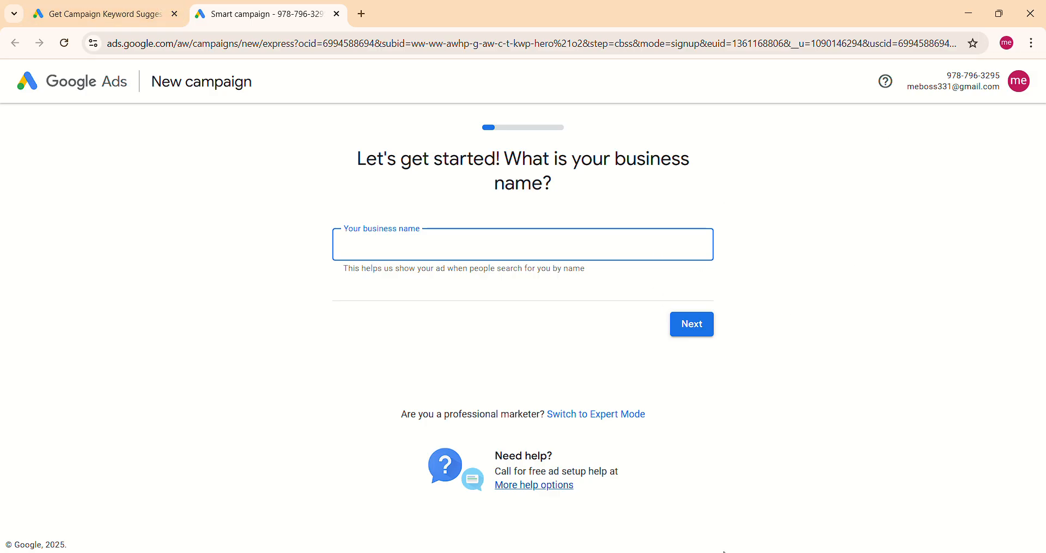
Switch to the Google Meet window to check the call, and return to the Google Ads campaign setup.
key("alt+Tab")
left_click(104, 13)
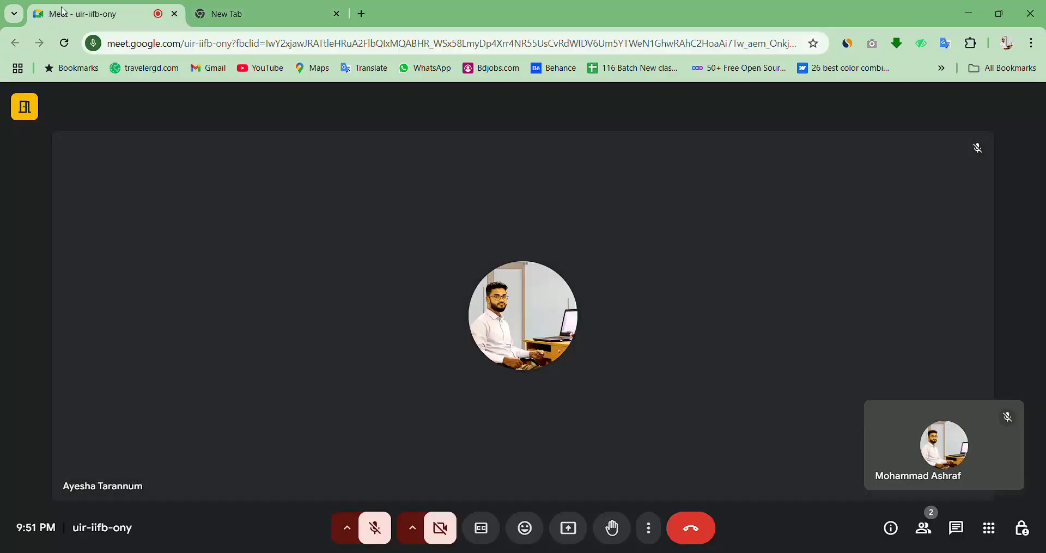
left_click(287, 10)
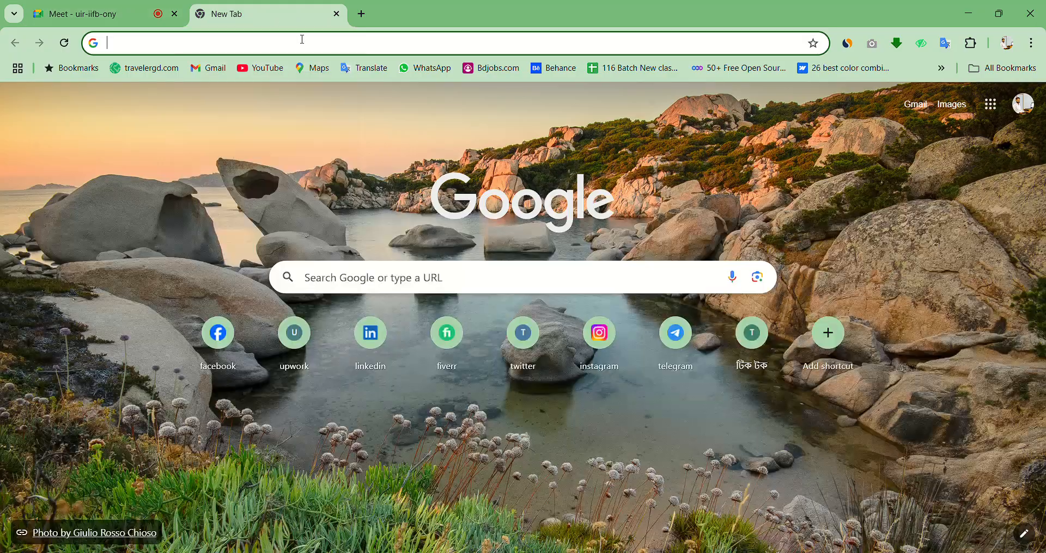
key("alt+Tab")
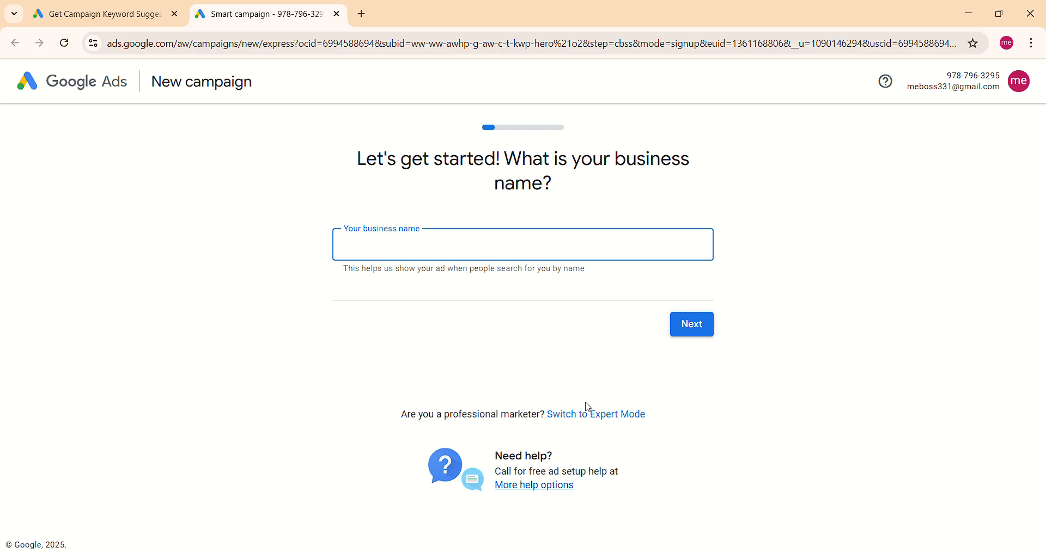
Switch the Google Ads signup to Expert Mode and choose to create an account without a campaign.
left_click(598, 422)
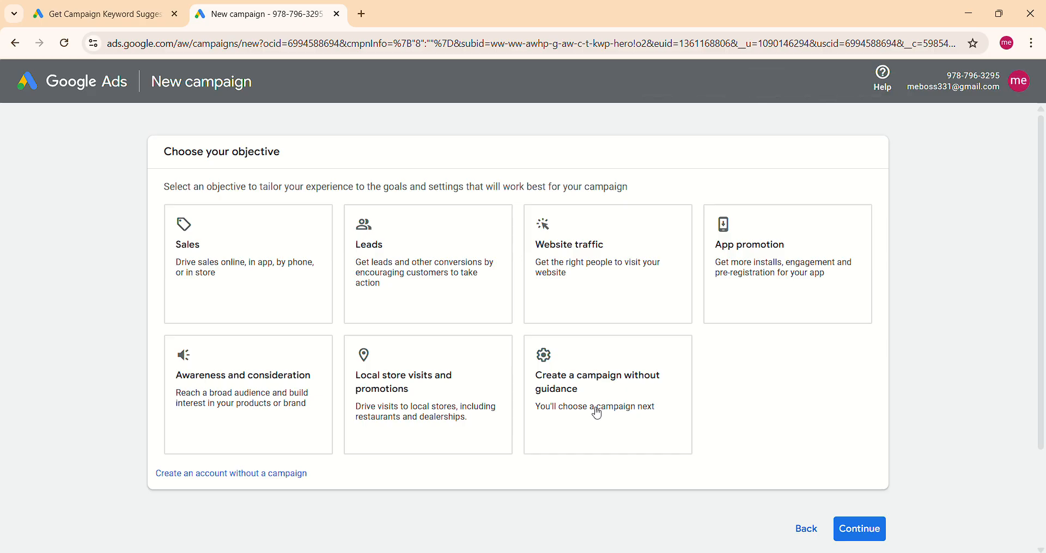
scroll(460, 507, "down", 3)
scroll(1001, 243, "up", 3)
scroll(234, 431, "down", 1)
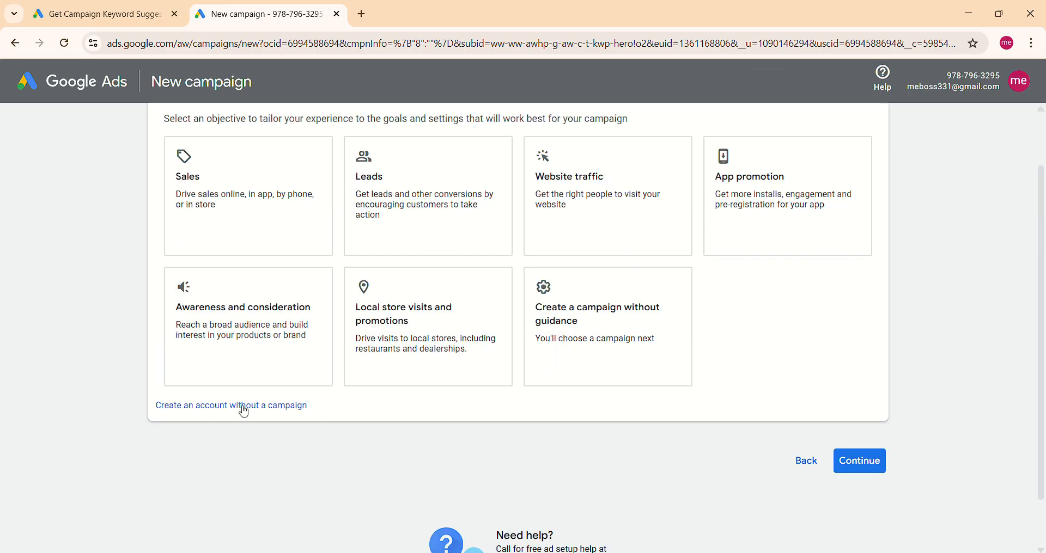
left_click(286, 410)
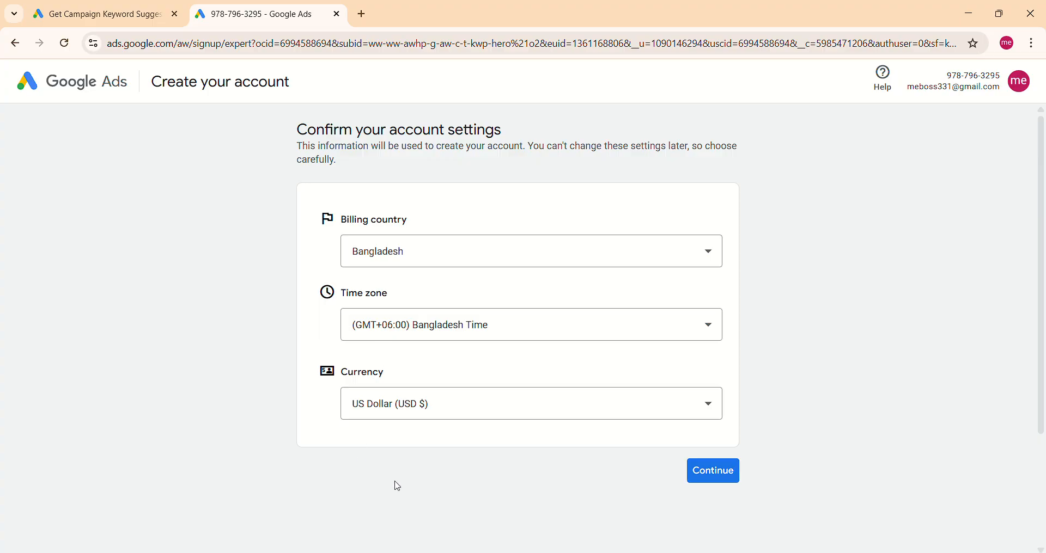
Search Quick help for "k" and open the "Use Keyword Planner" article.
scroll(495, 465, "down", 3)
scroll(494, 465, "up", 3)
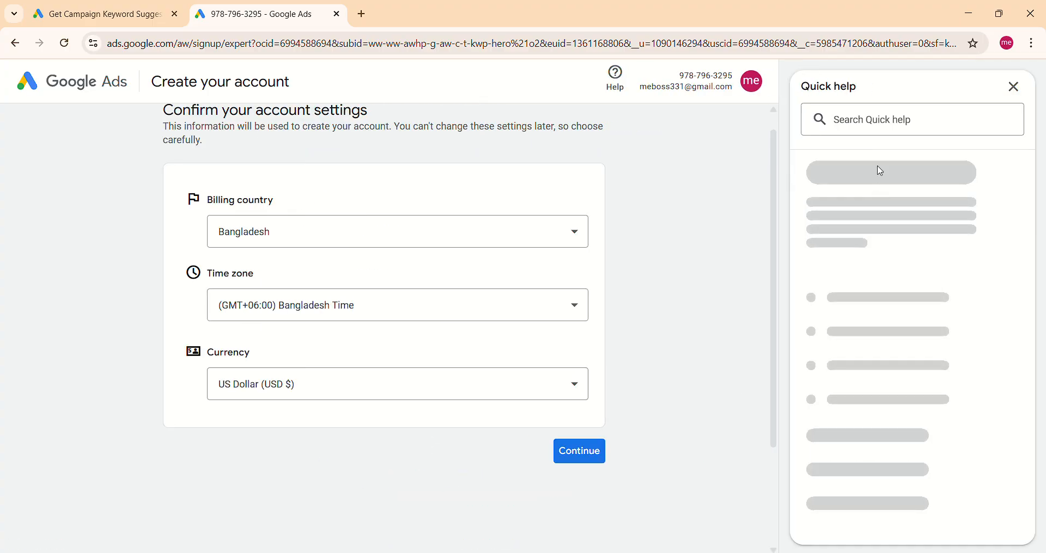
left_click(889, 120)
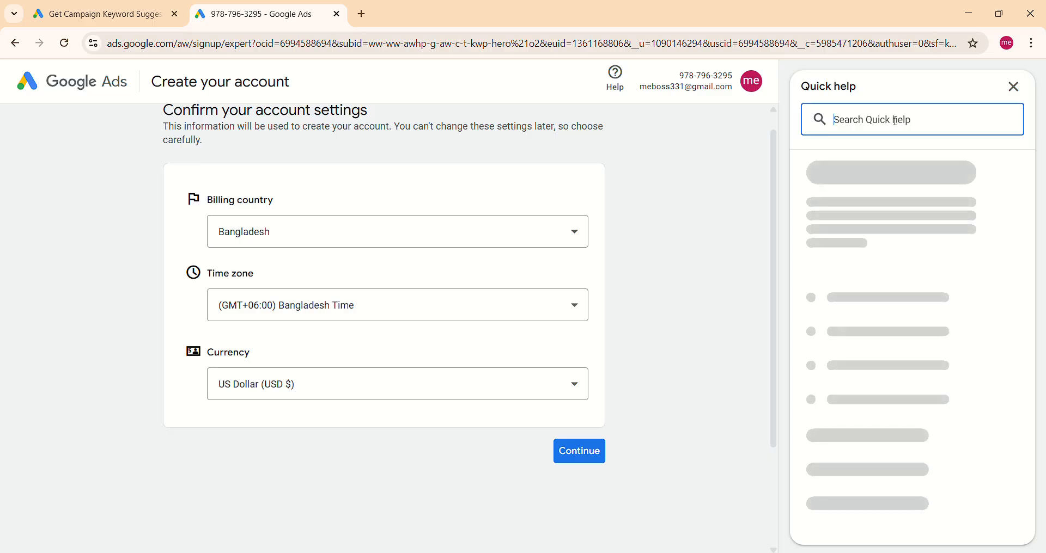
type("k")
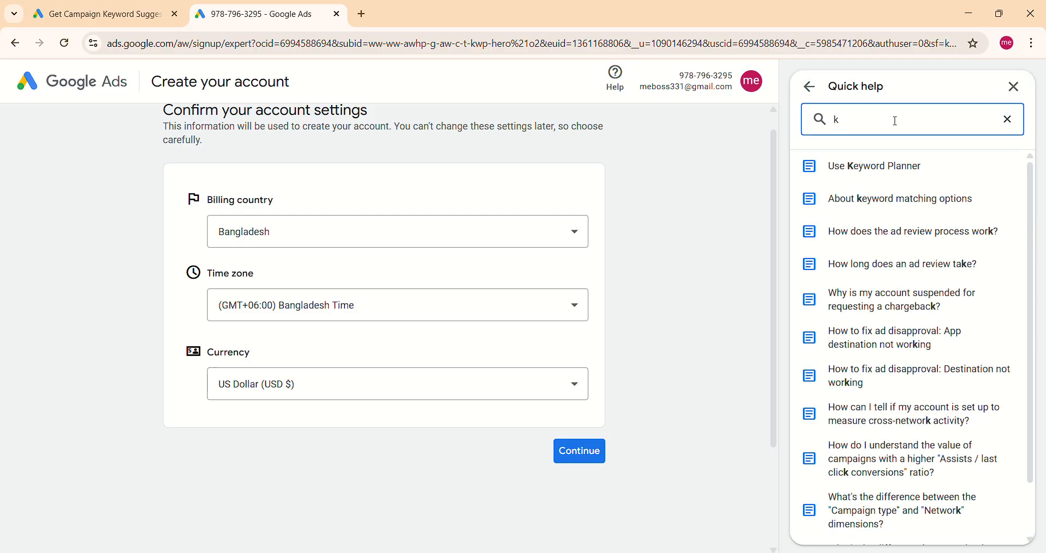
left_click(878, 166)
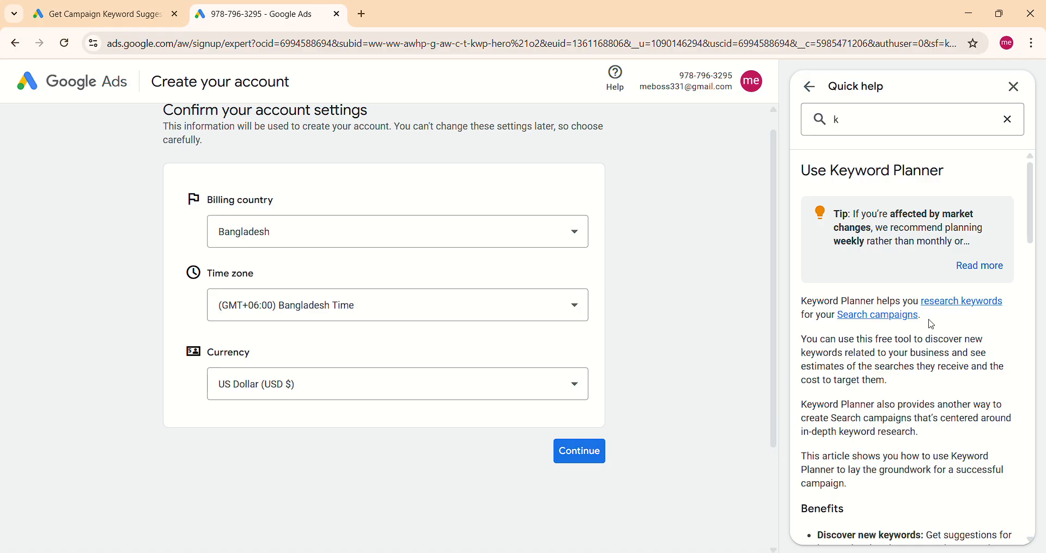
Open Keyword Planner through the link in the article's "Create a keyword plan" section, and close Quick help.
scroll(935, 326, "down", 15)
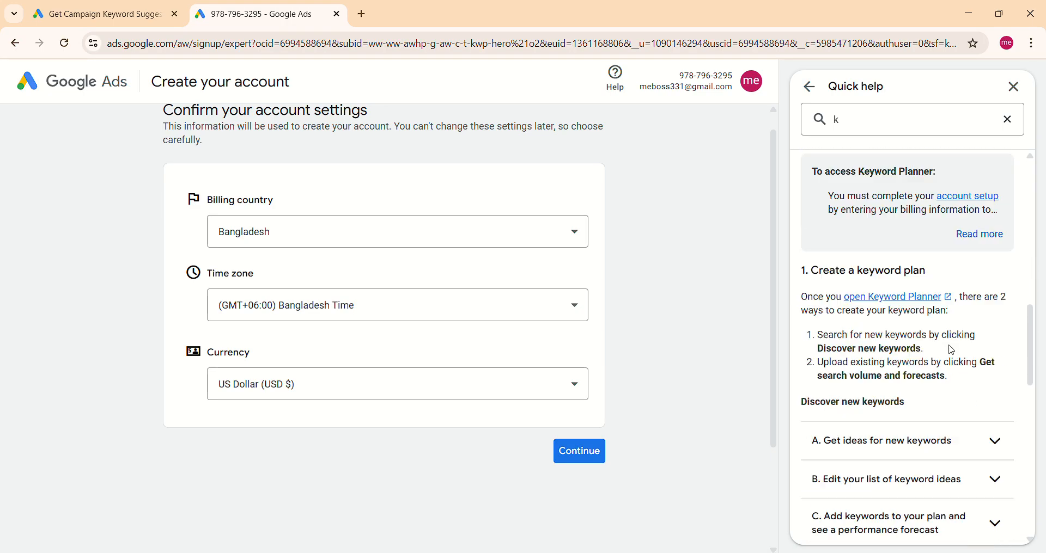
scroll(952, 350, "down", 1)
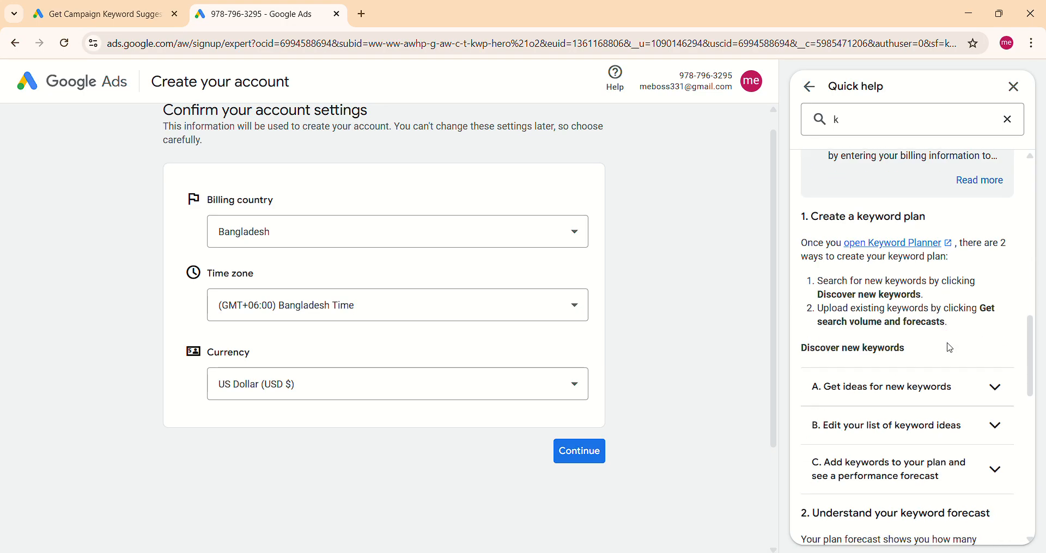
left_click(913, 250)
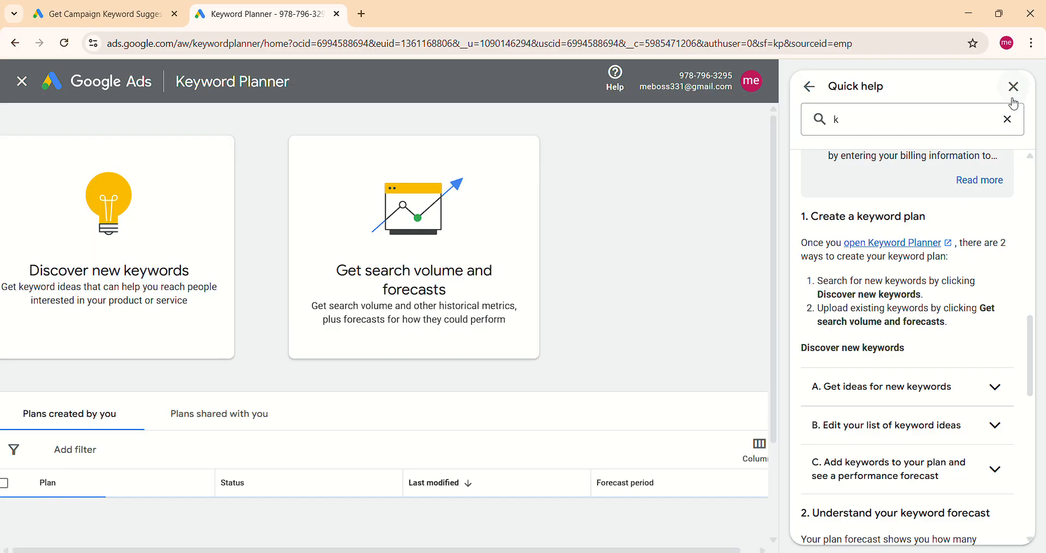
left_click(1013, 87)
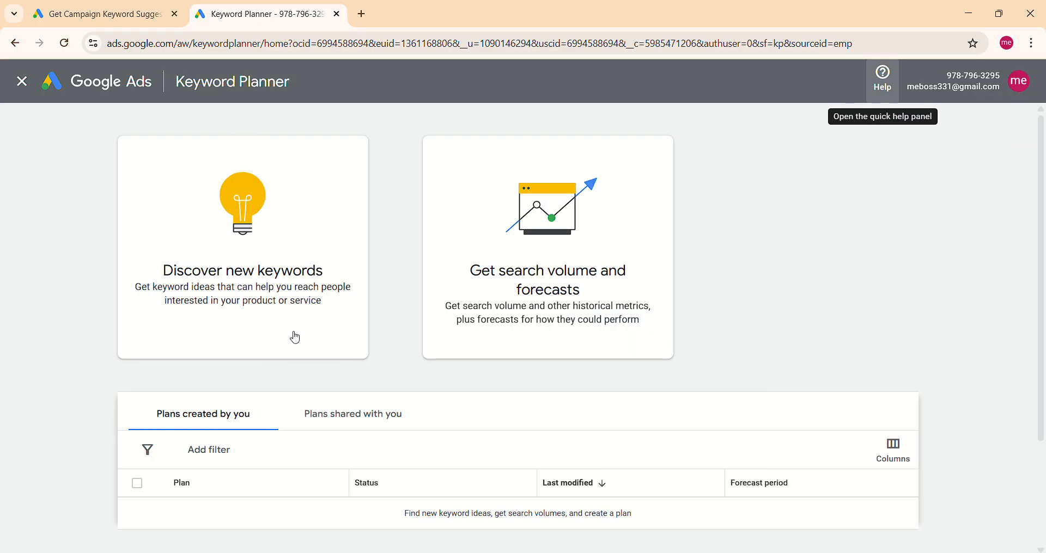
Start Discover new keywords and replace the Bangladesh target location with United States.
left_click(256, 288)
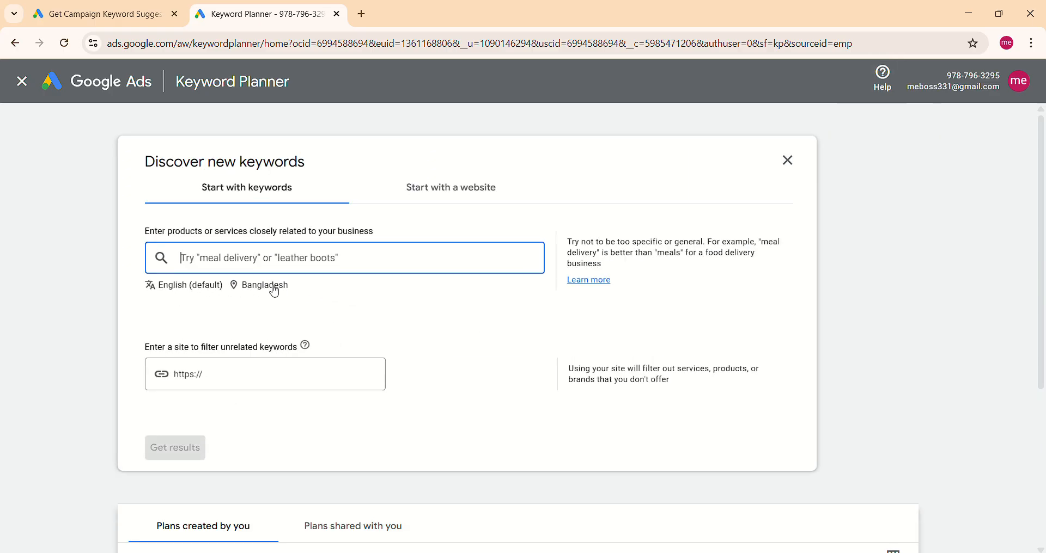
left_click(284, 285)
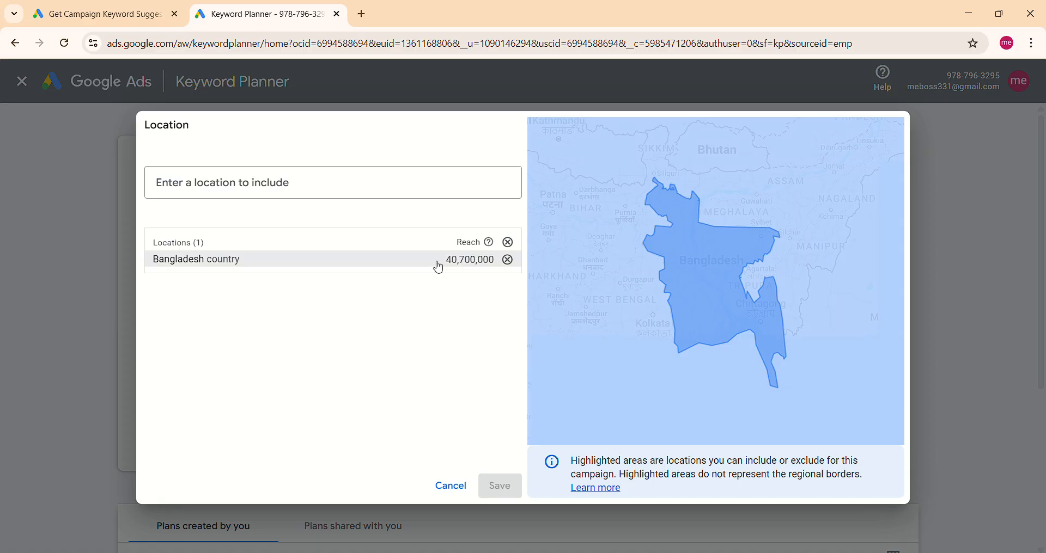
left_click(507, 258)
left_click(334, 185)
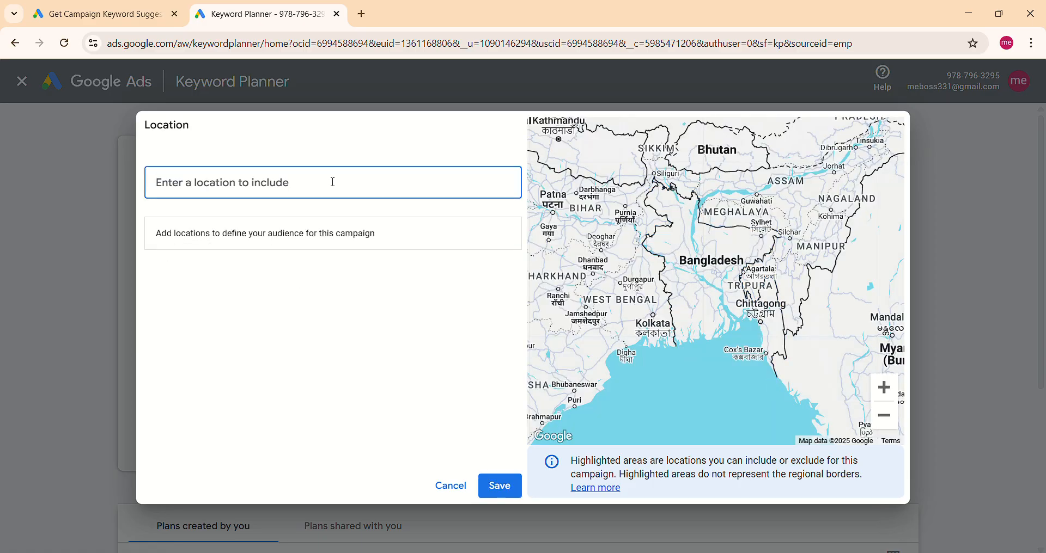
type("us")
key("Return")
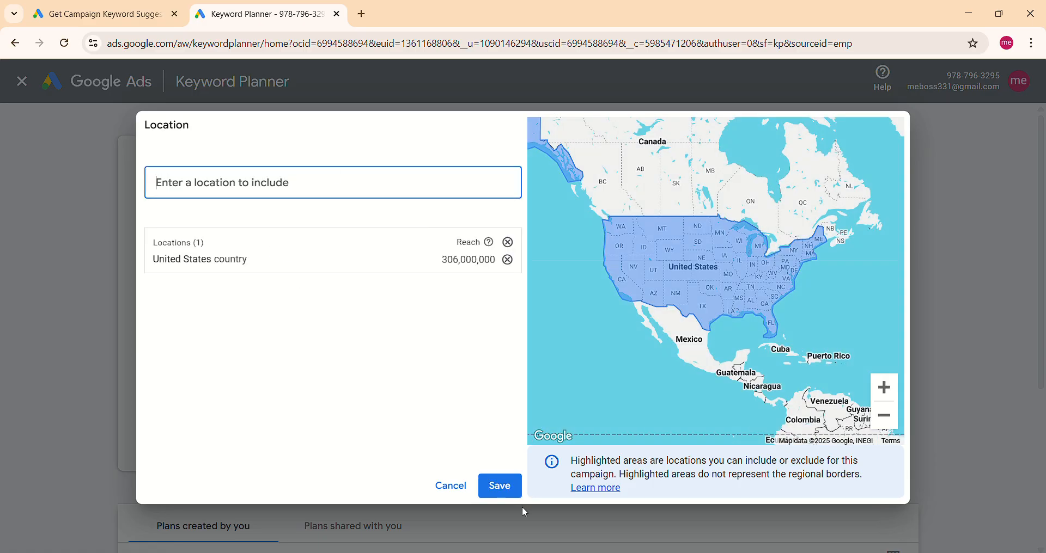
left_click(499, 486)
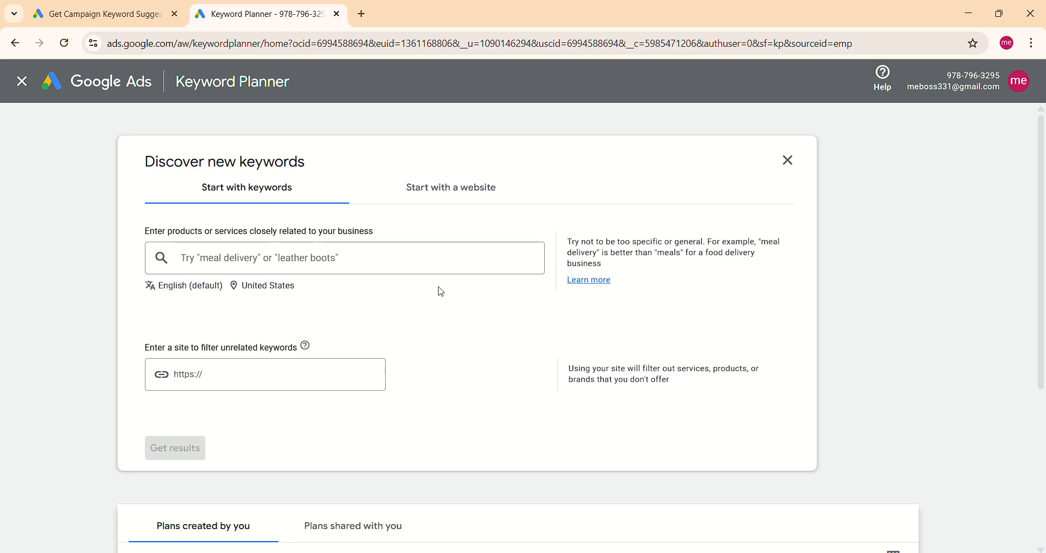
Add "modernist" as the seed keyword and get the keyword ideas for it.
scroll(410, 354, "down", 4)
scroll(341, 369, "up", 3)
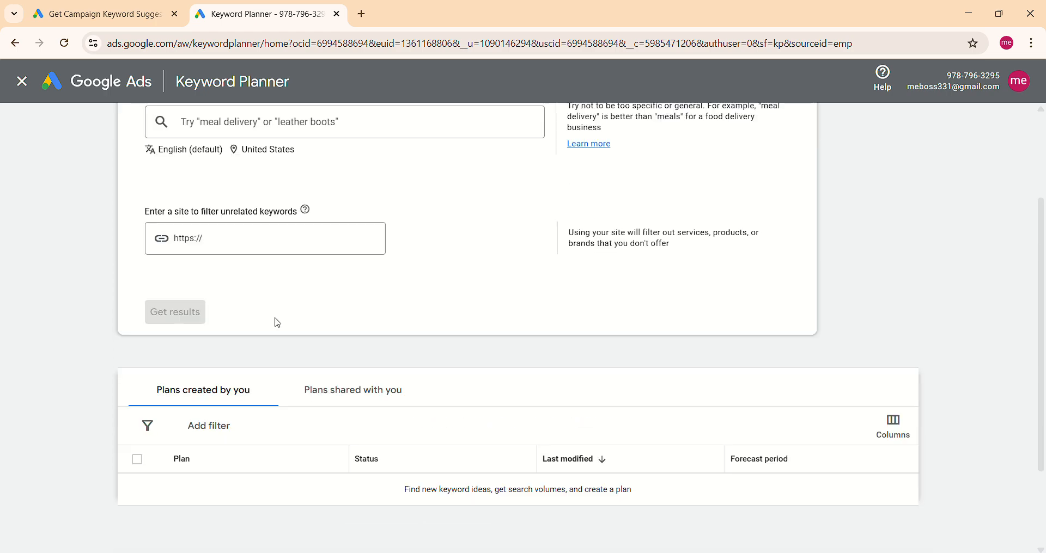
left_click(331, 197)
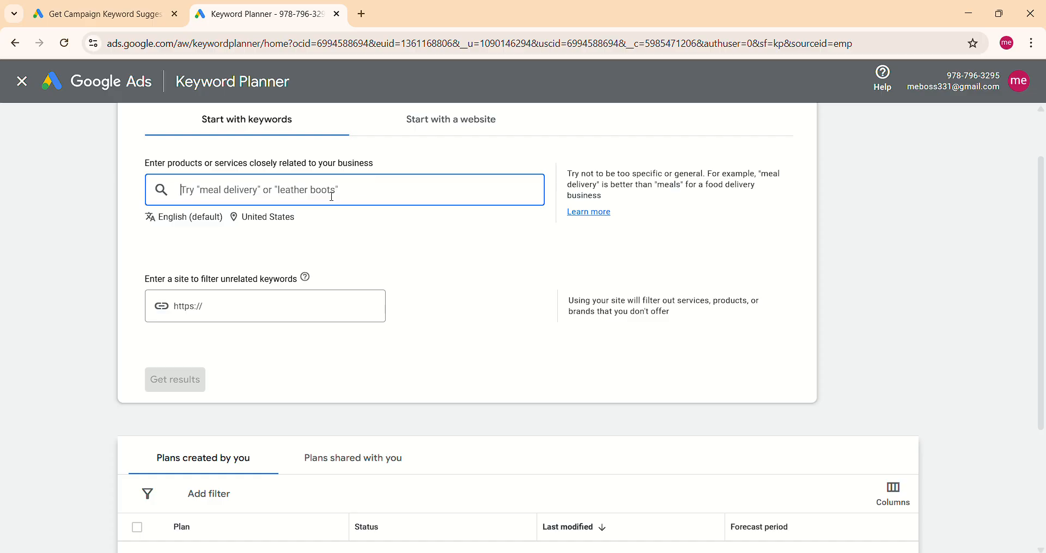
type("modernist")
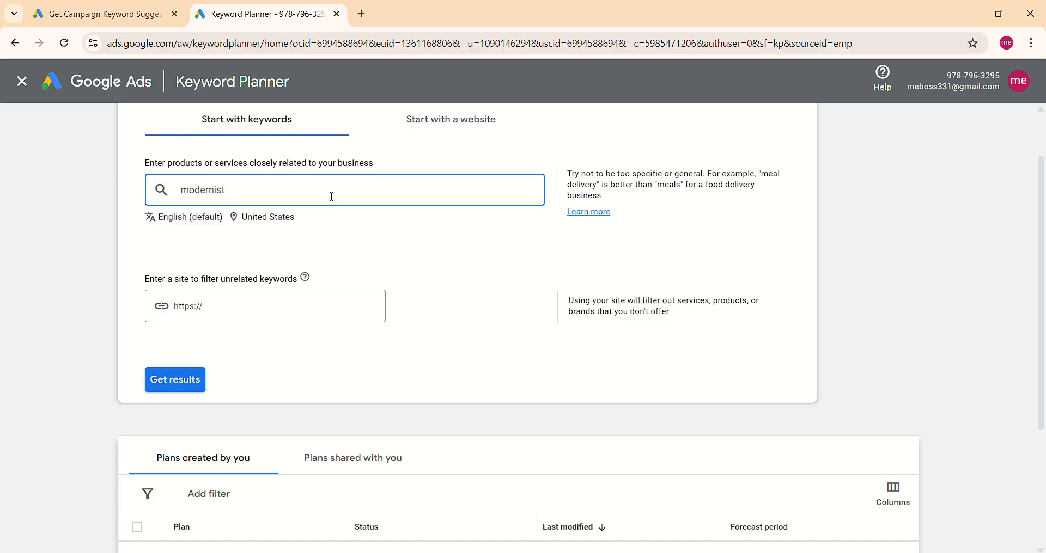
key("Return")
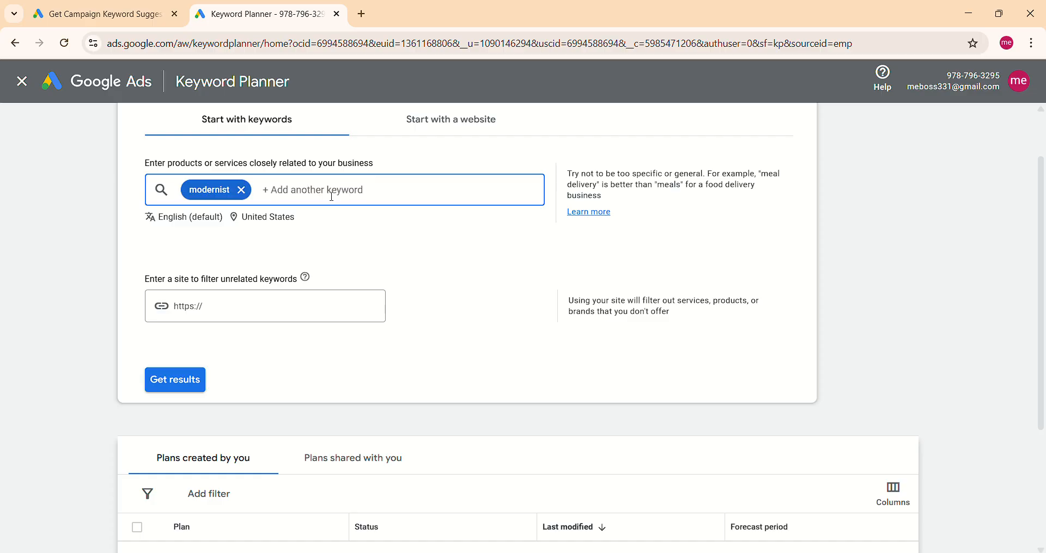
left_click(175, 378)
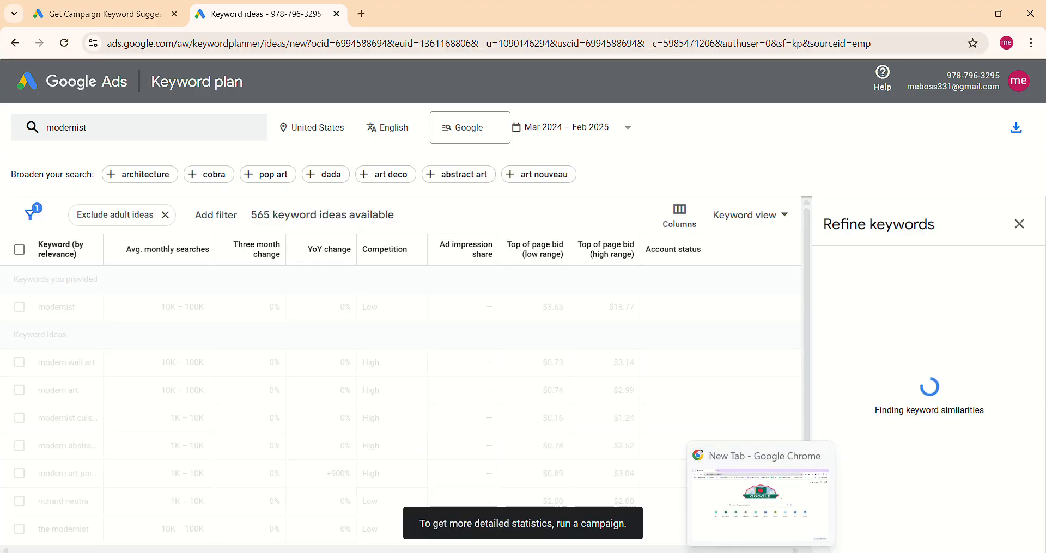
Switch to the Google Meet call, turn on the microphone, and return to the keyword ideas for "modernist".
mouse_move(700, 552)
left_click(647, 492)
left_click(63, 21)
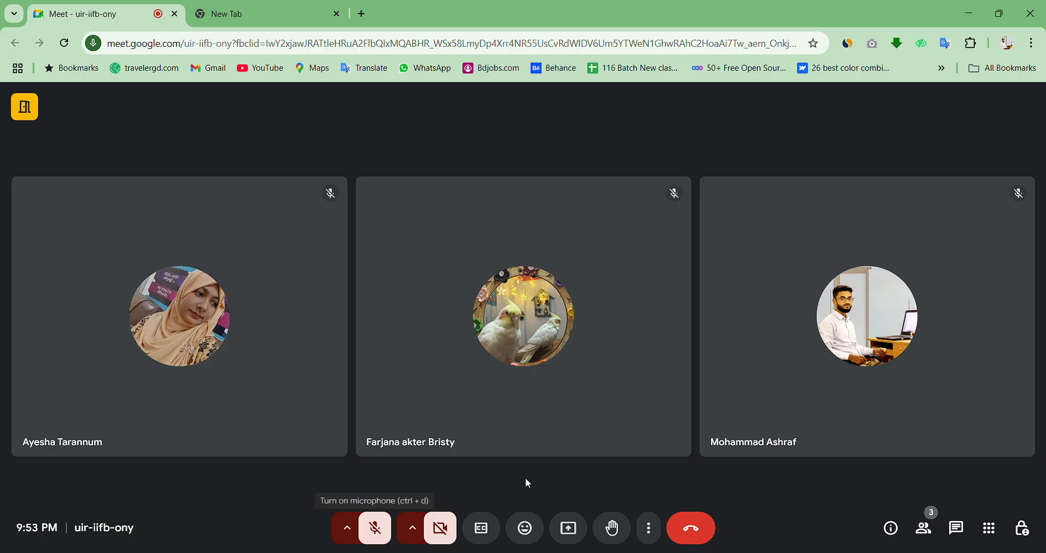
left_click(376, 533)
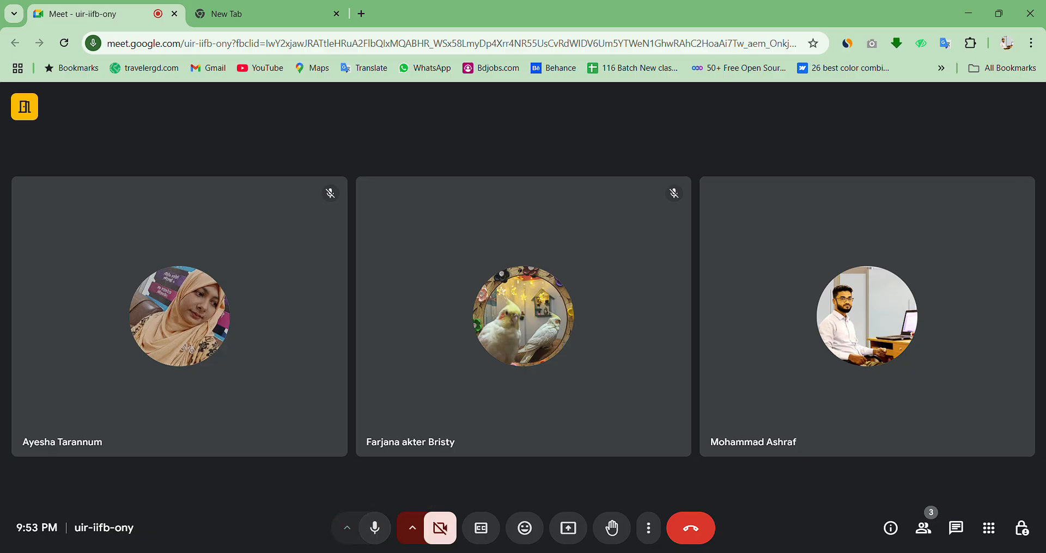
left_click(788, 500)
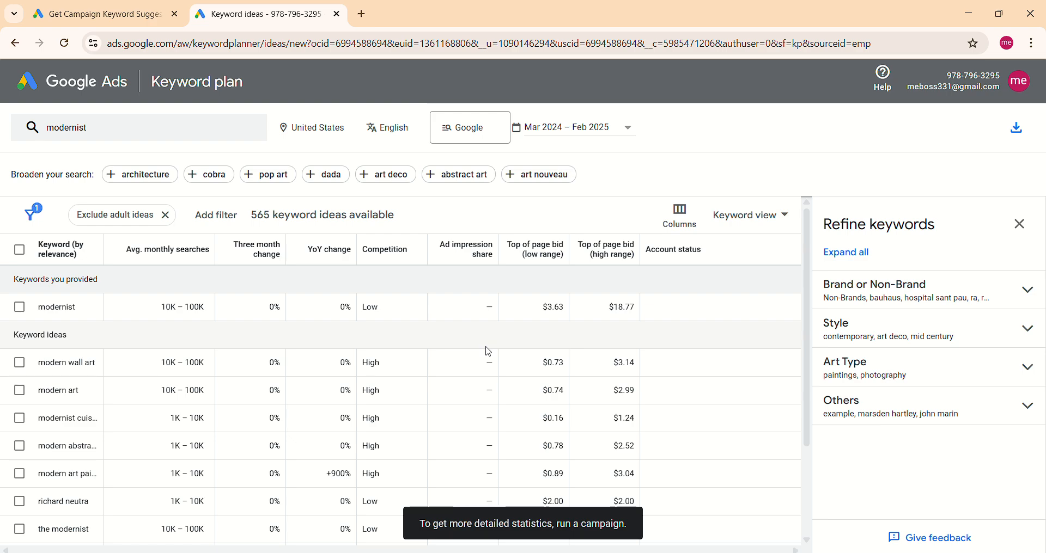
scroll(489, 352, "down", 2)
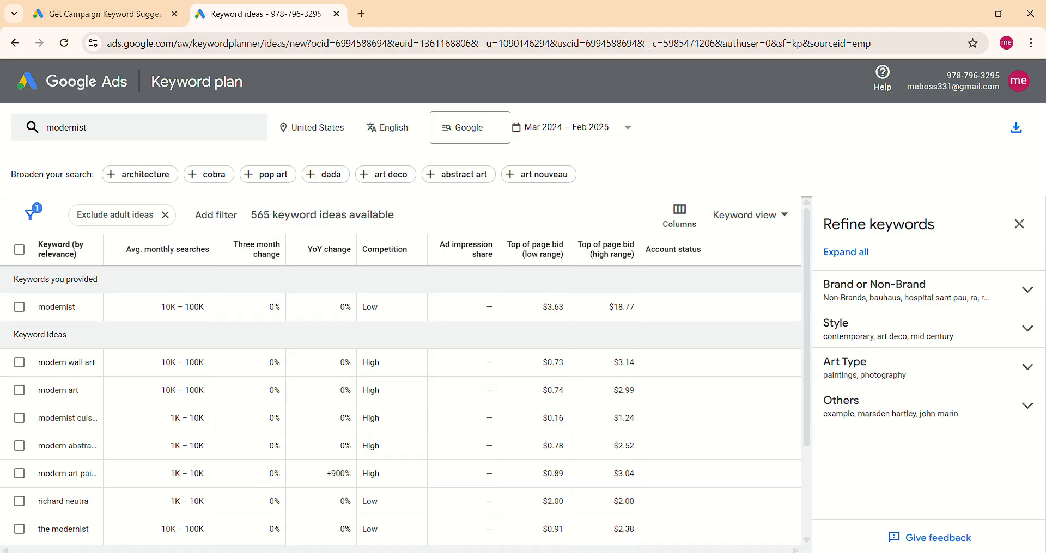
Switch to the Google Meet call, present the entire screen, and hide the screen-sharing notice.
mouse_move(700, 552)
left_click(665, 516)
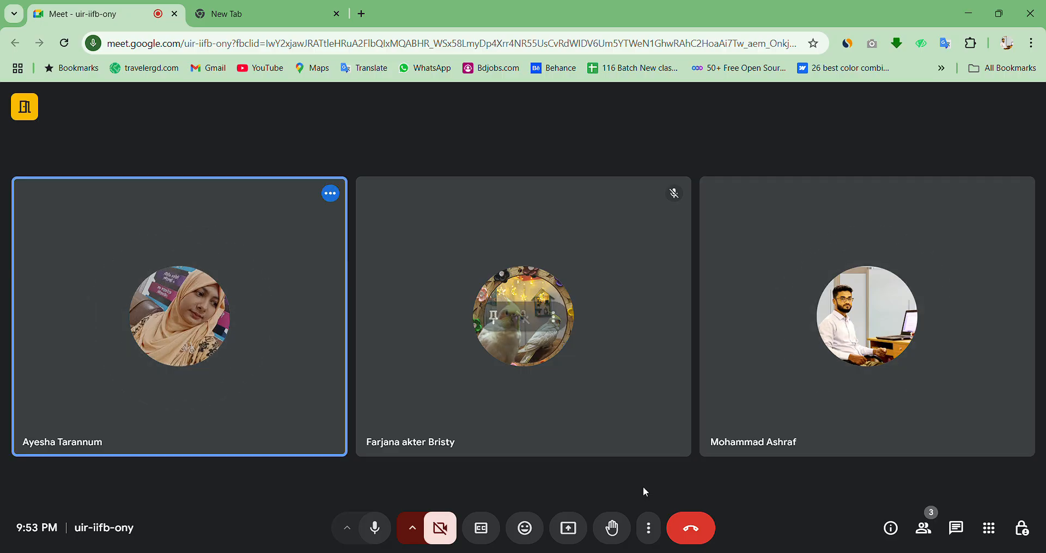
left_click(568, 528)
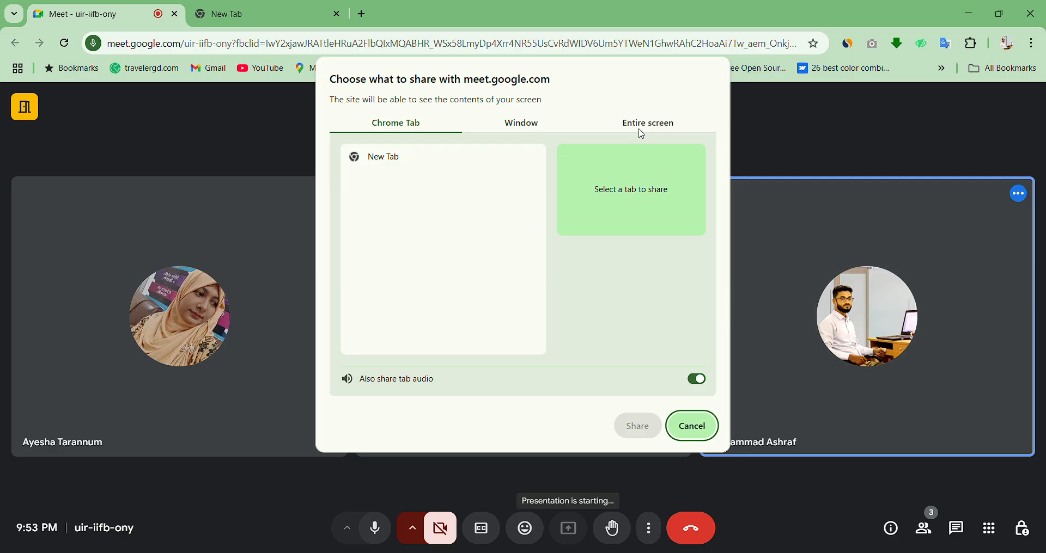
left_click(642, 134)
left_click(430, 240)
left_click(636, 426)
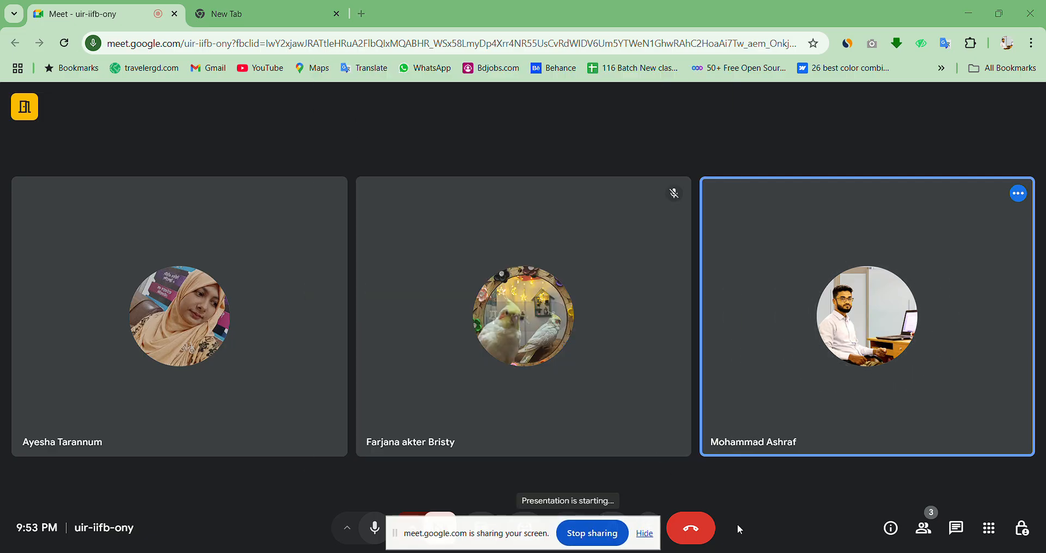
left_click(645, 533)
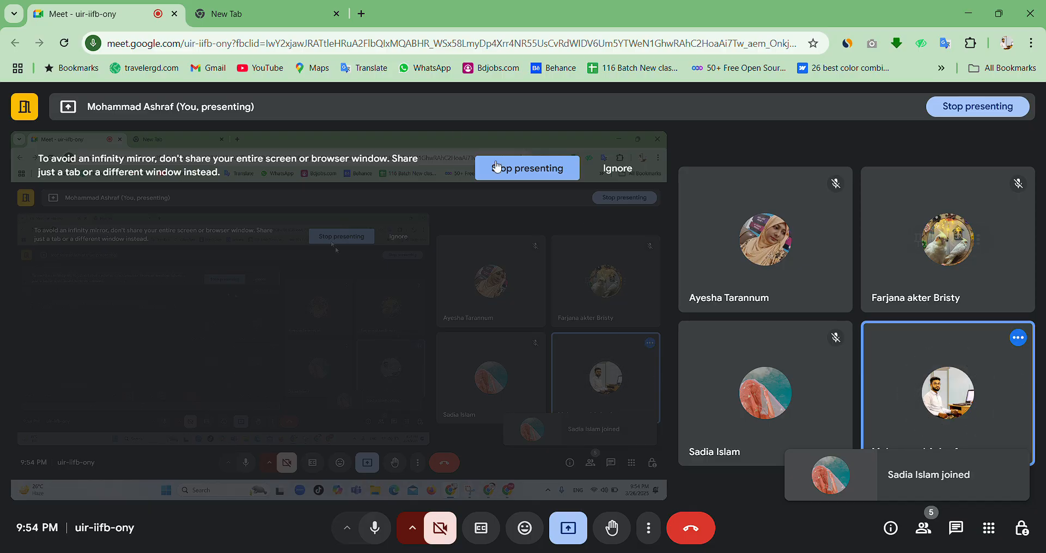
Return to the Keyword ideas browser window and replace its two Google Ads tabs with one new tab.
mouse_move(791, 552)
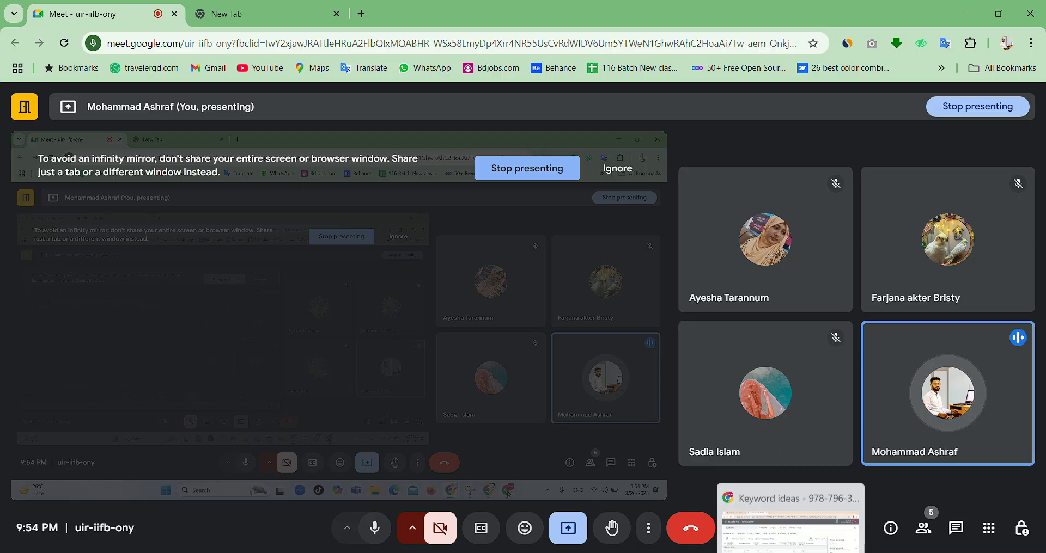
left_click(790, 493)
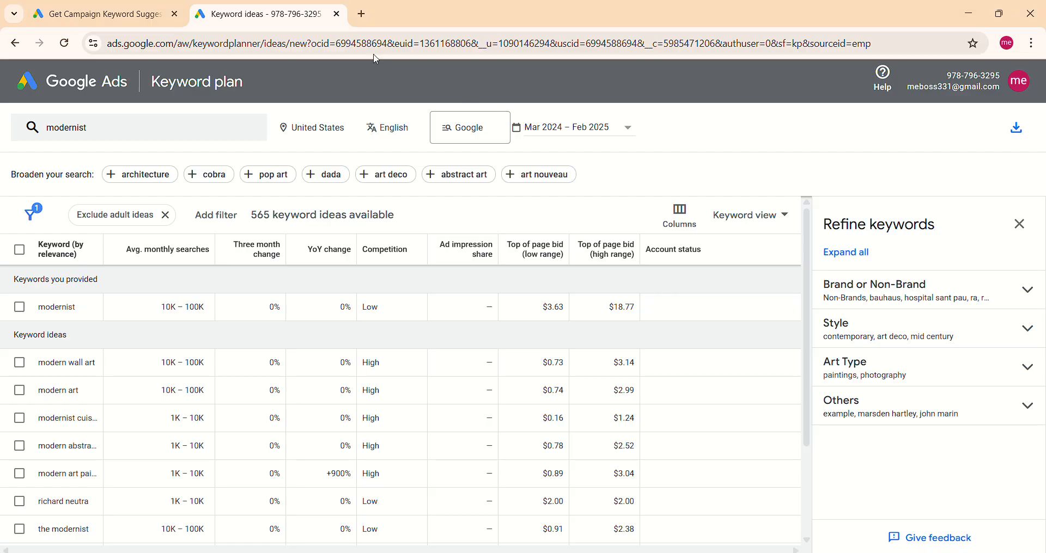
left_click(362, 13)
left_click(337, 15)
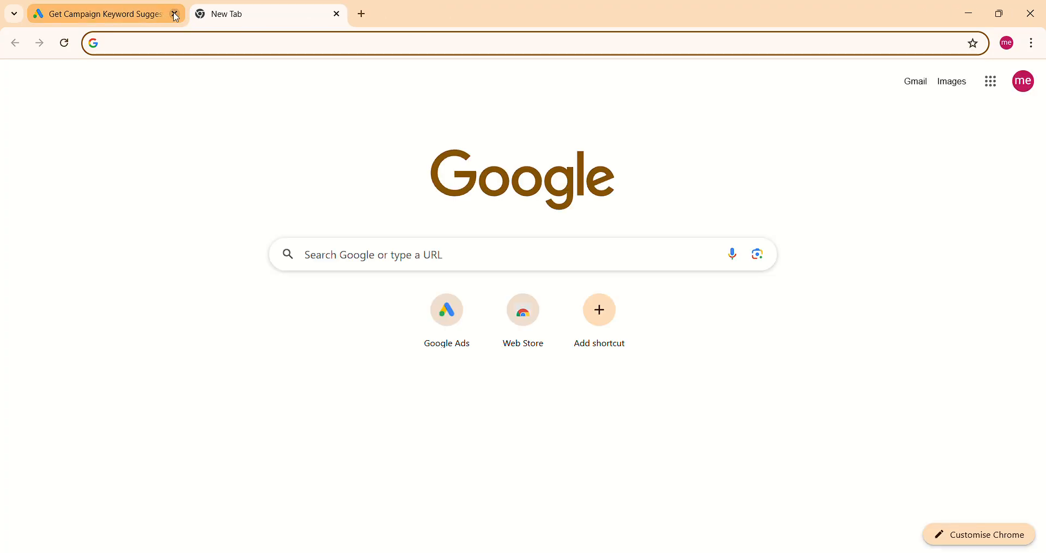
left_click(175, 14)
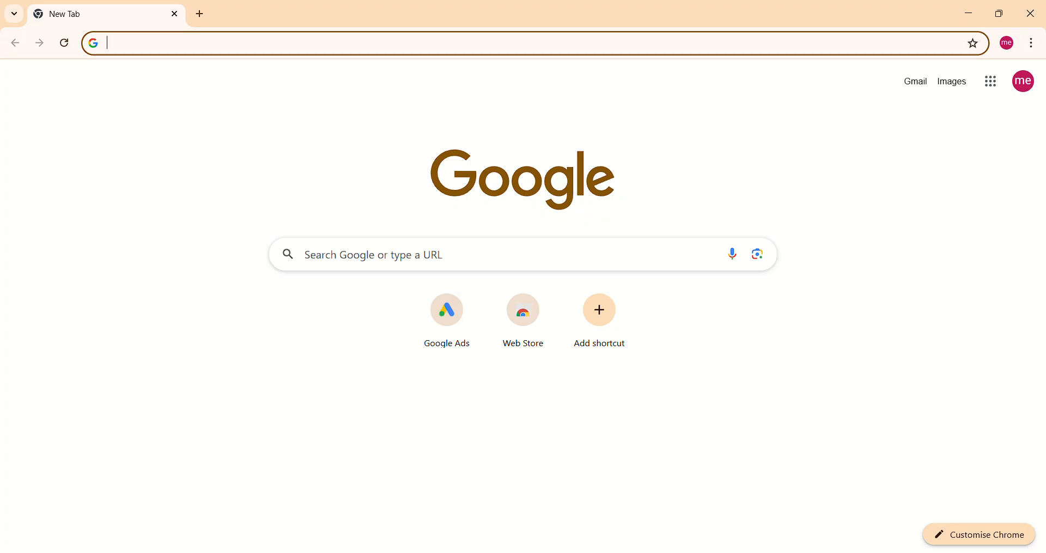
mouse_move(760, 552)
left_click(617, 502)
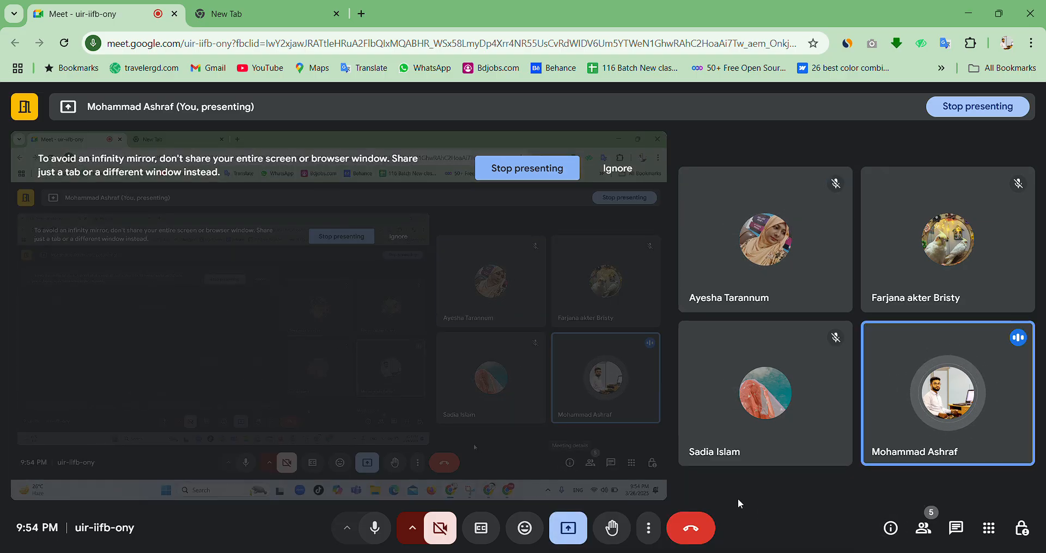
left_click(569, 539)
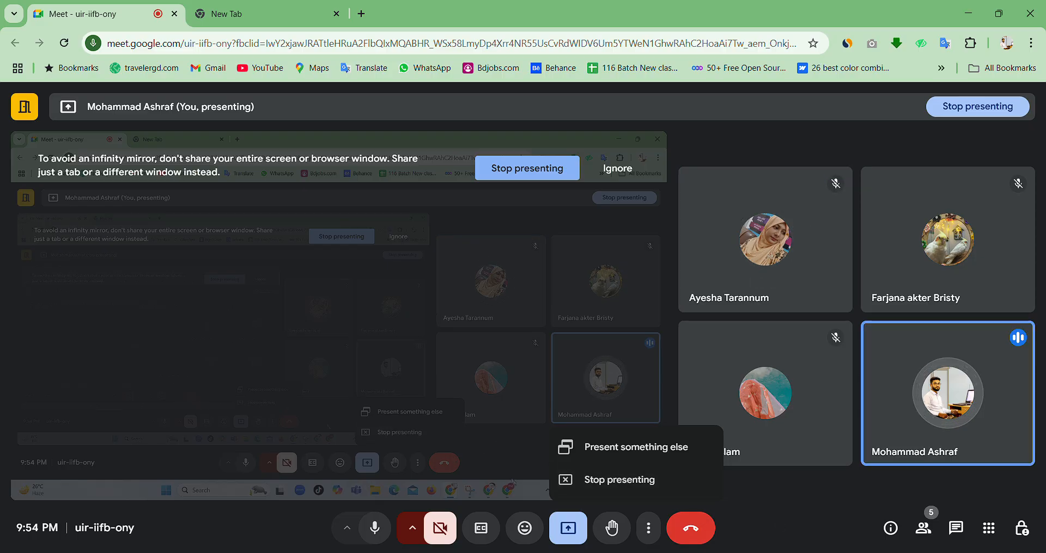
Close the browser window holding the empty new tab and, from another Chrome window, open the Pinnacle IT Pro (Work) profile.
left_click(792, 552)
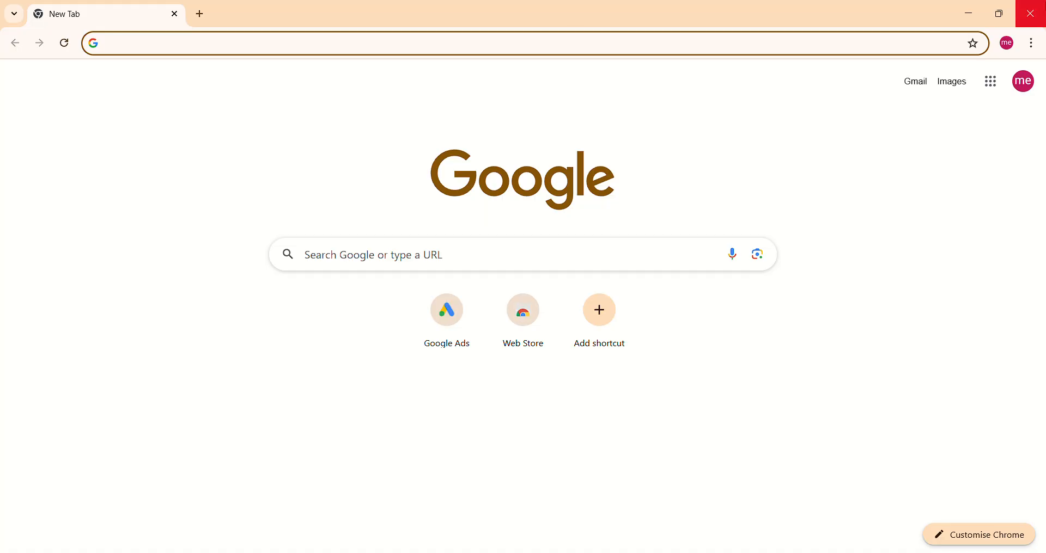
left_click(1032, 11)
left_click(830, 552)
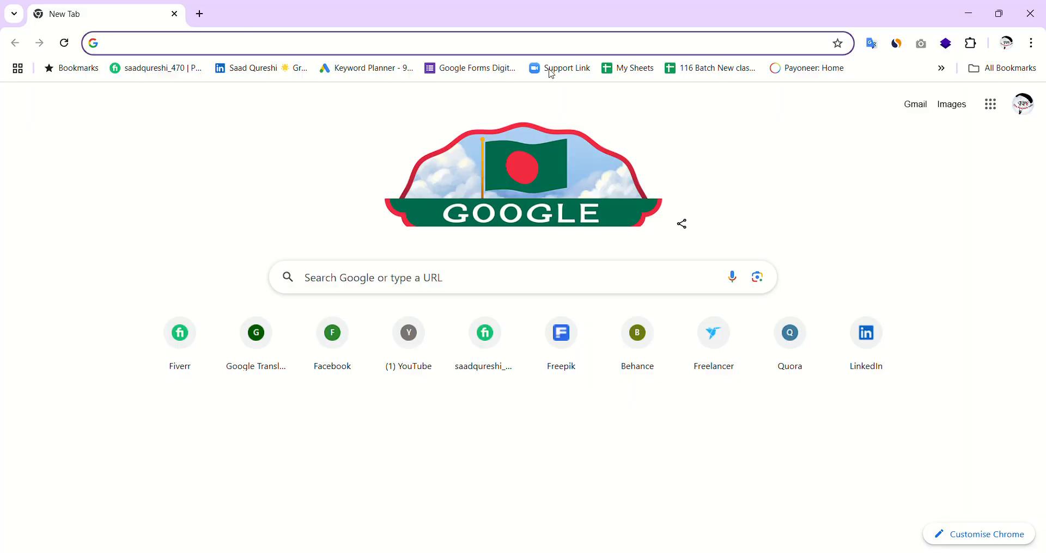
left_click(1006, 43)
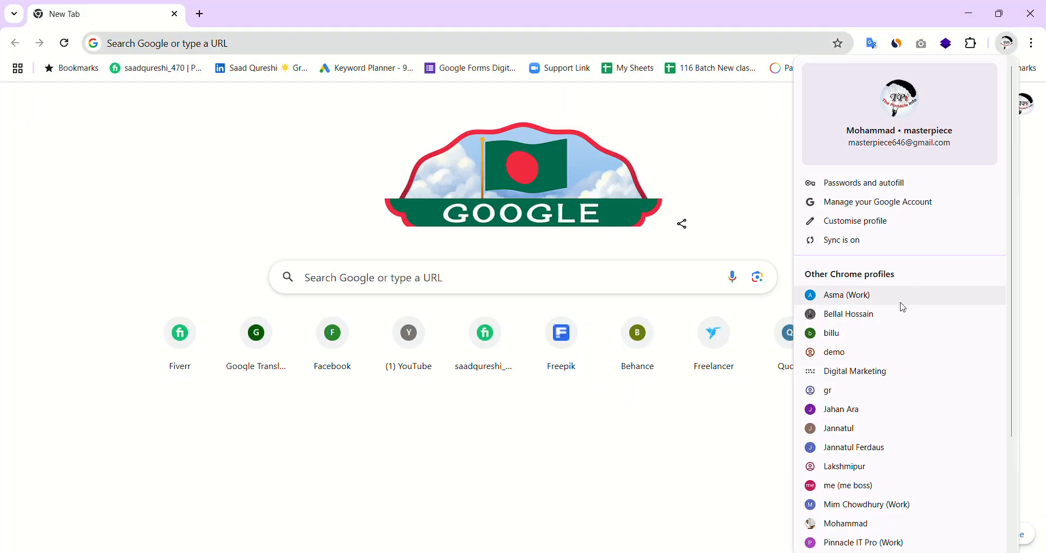
scroll(888, 439, "down", 3)
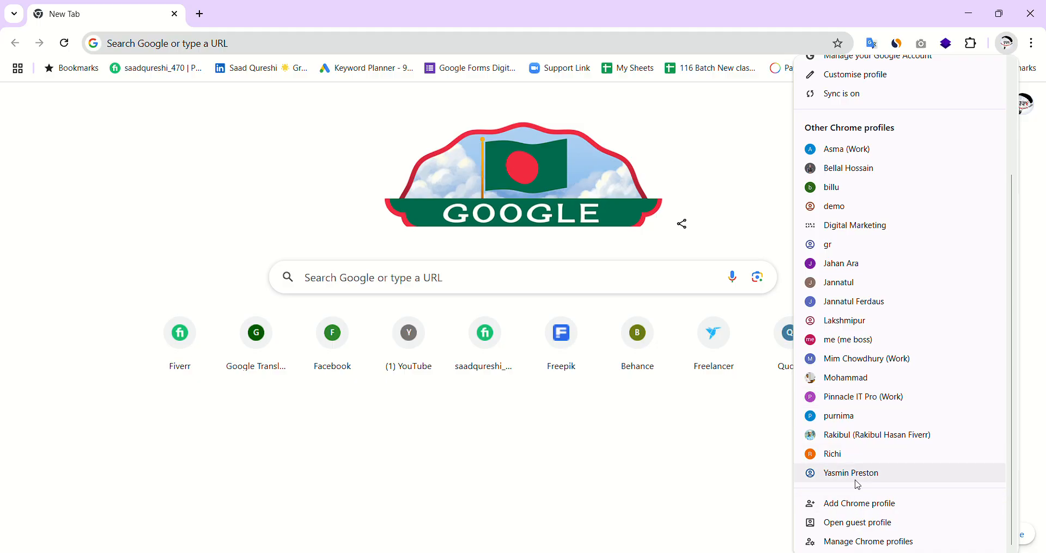
left_click(856, 403)
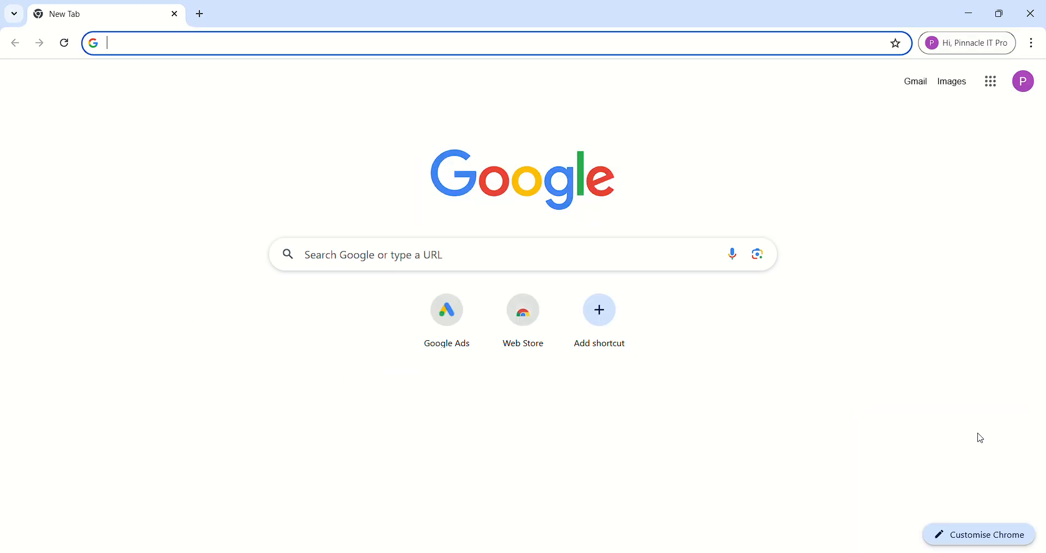
Search Google for "keyword planner" using the matching search suggestion.
left_click(582, 254)
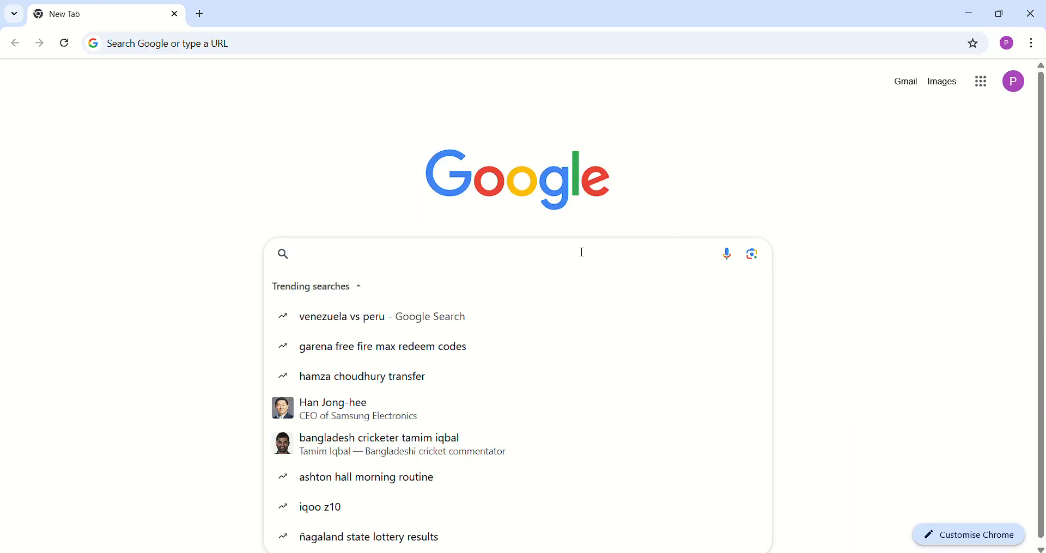
type("key")
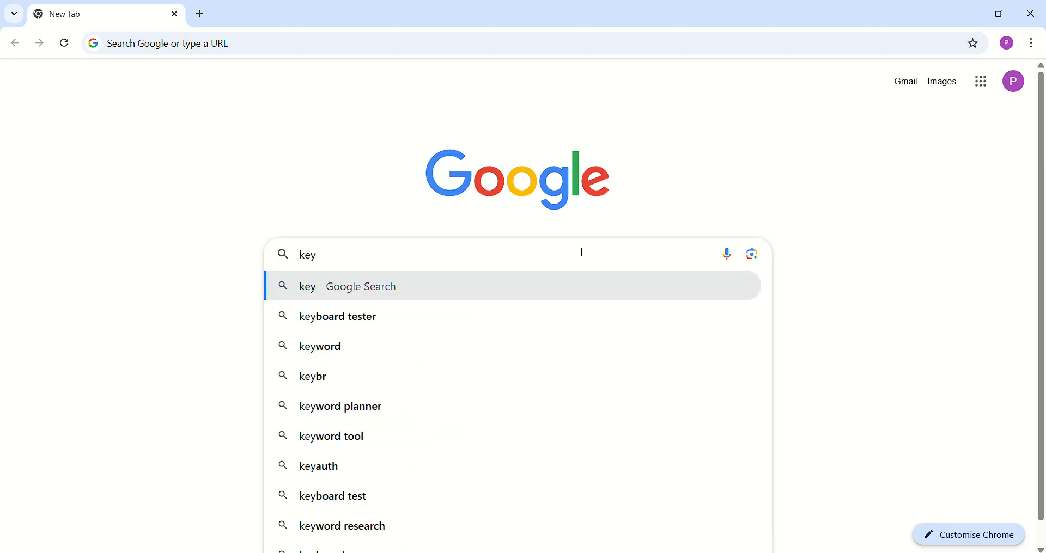
key("Down")
key("Down")
key("Down")
key("Down")
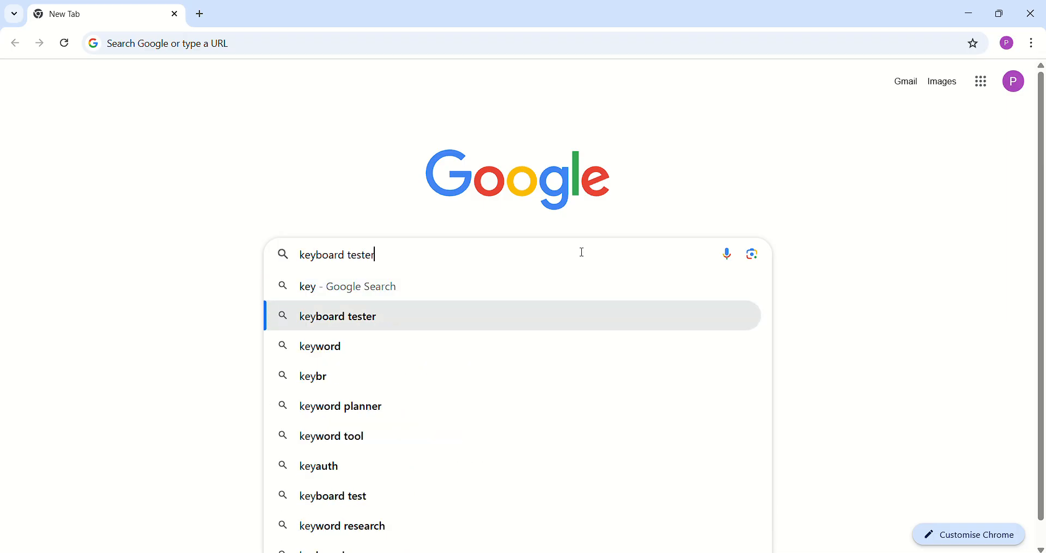
key("Return")
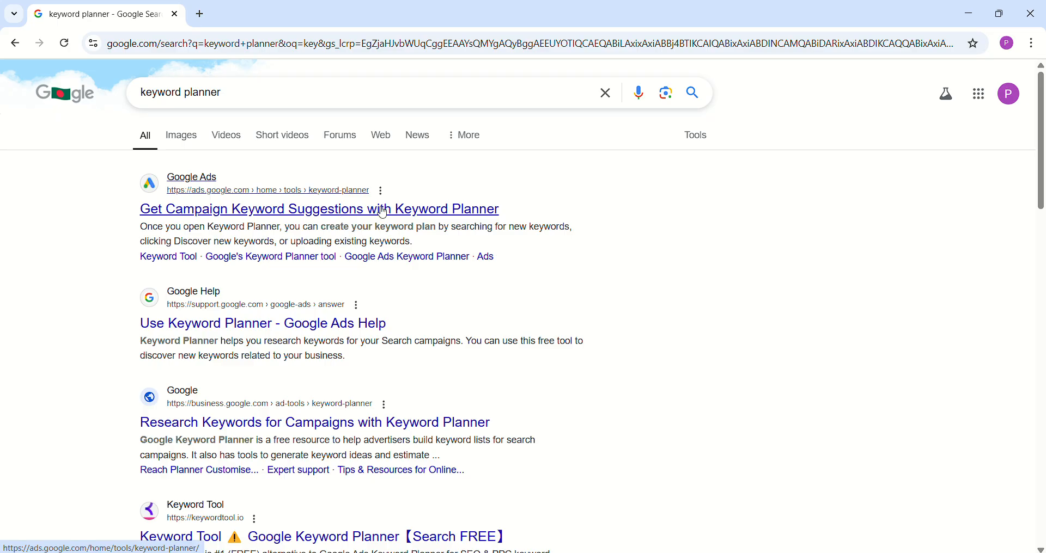
Open the Google Ads Keyword Planner page from the results, go to Keyword Planner, and start creating the first campaign.
left_click(282, 214)
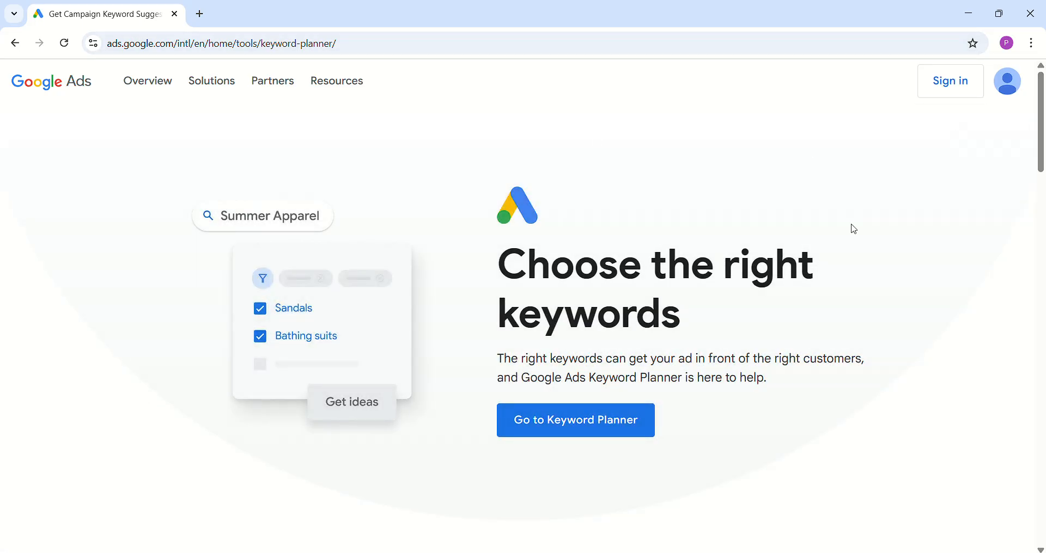
left_click(562, 429)
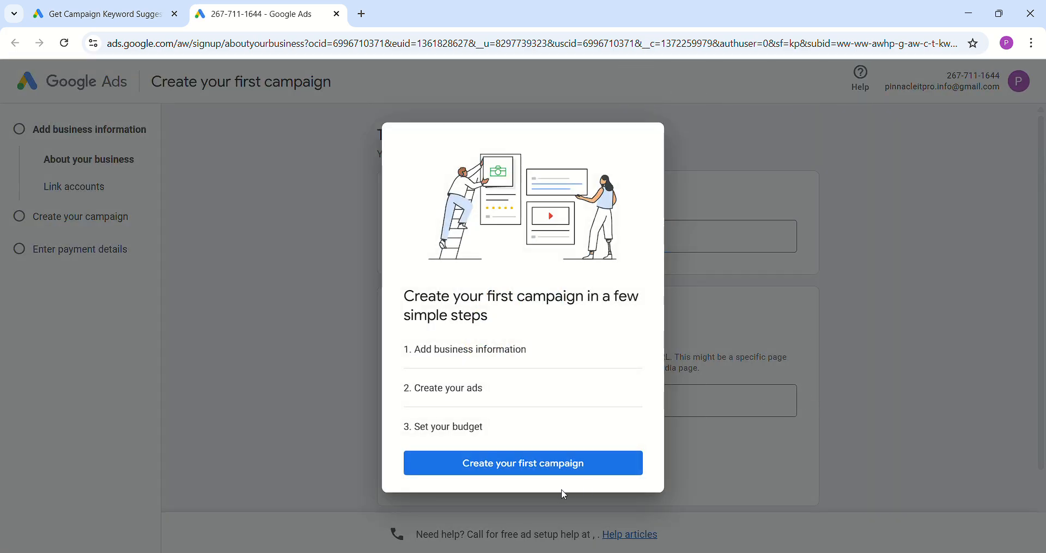
left_click(534, 471)
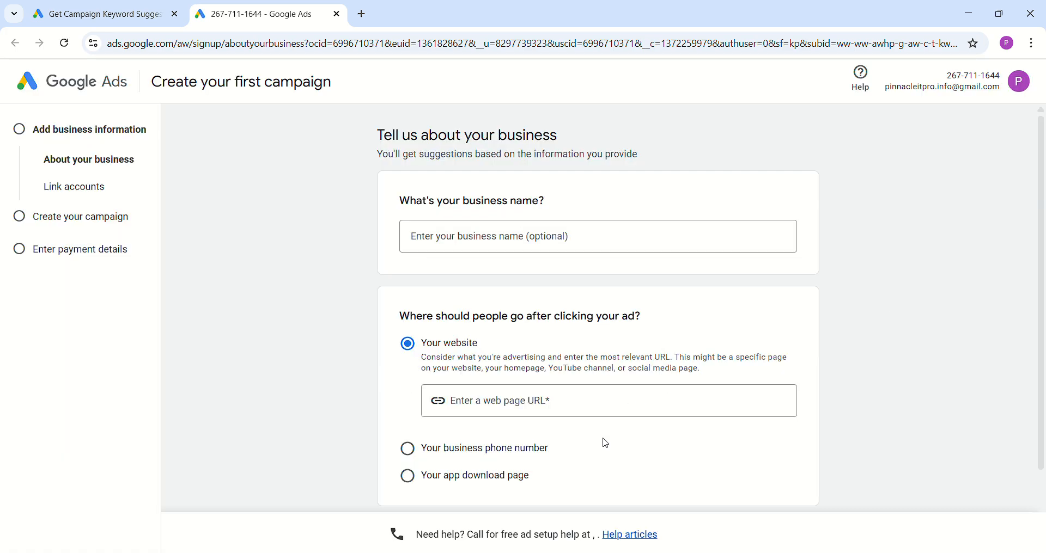
Open Quick help from the business information form, search it for "k", and open the "Use Keyword Planner" article.
scroll(606, 444, "down", 2)
scroll(576, 495, "up", 2)
scroll(511, 408, "down", 2)
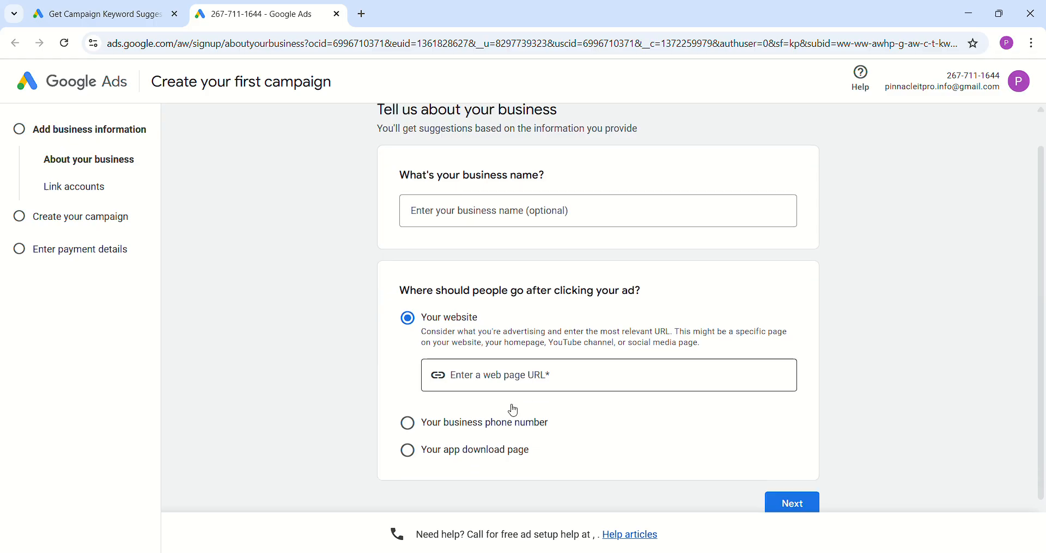
scroll(504, 451, "up", 2)
scroll(749, 392, "down", 2)
scroll(906, 306, "up", 2)
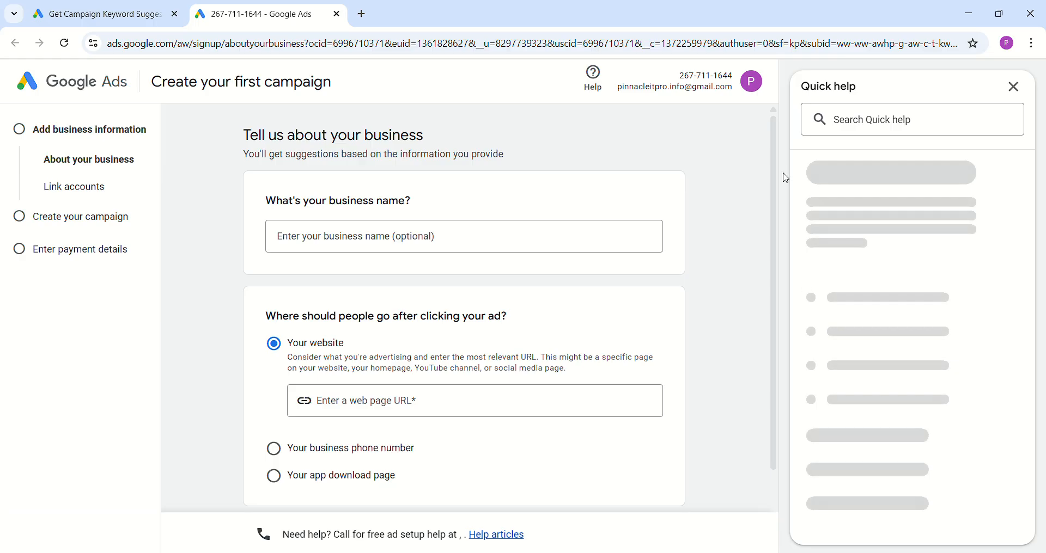
left_click(897, 120)
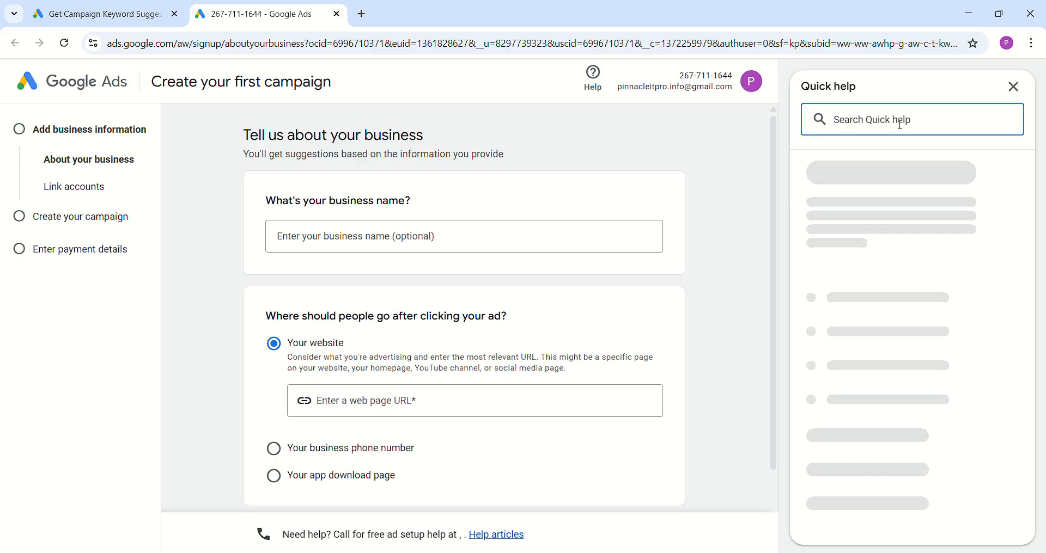
type("k")
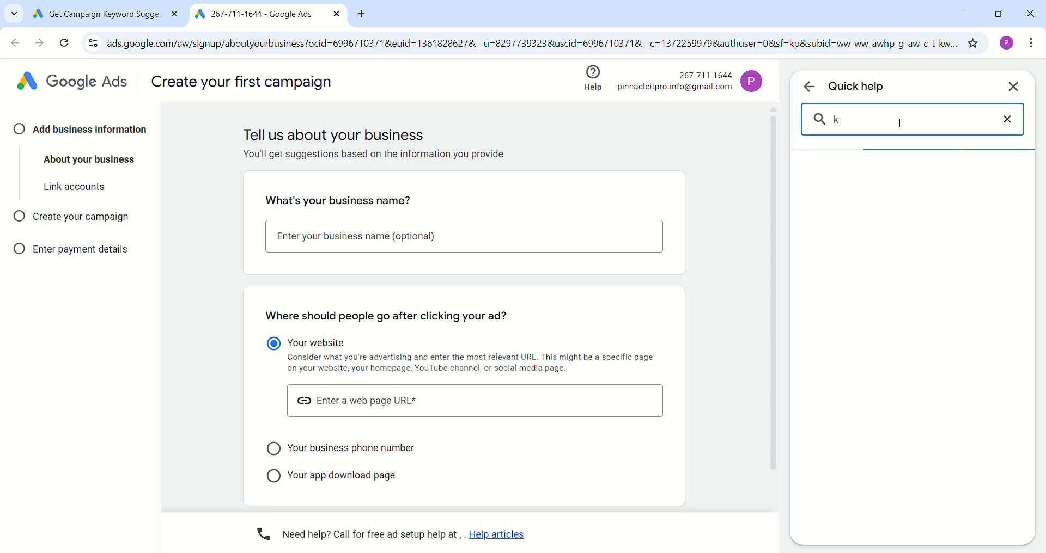
left_click(859, 167)
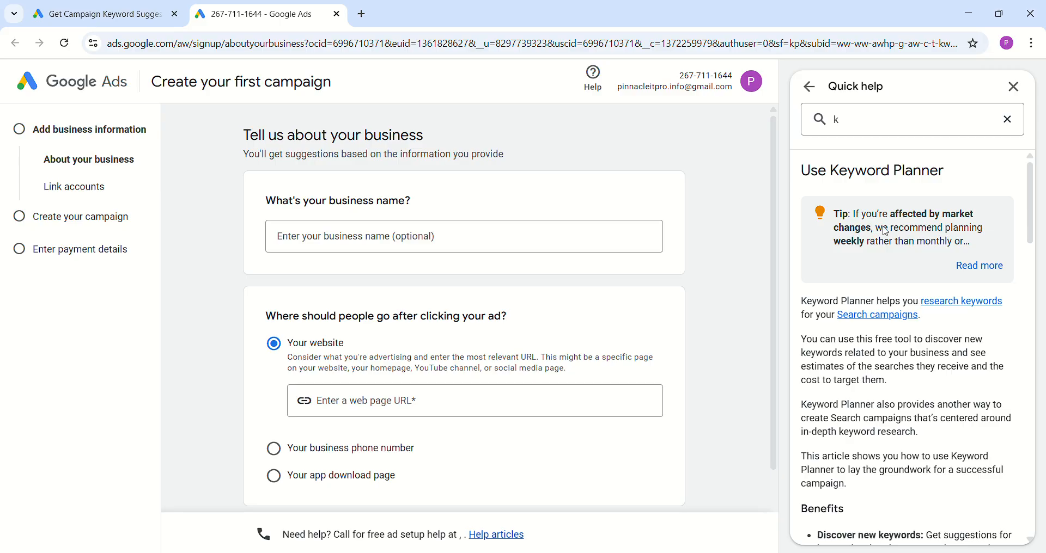
Follow the article's "open Keyword Planner" link under "Create a keyword plan" and close the Quick help pane.
scroll(917, 381, "down", 10)
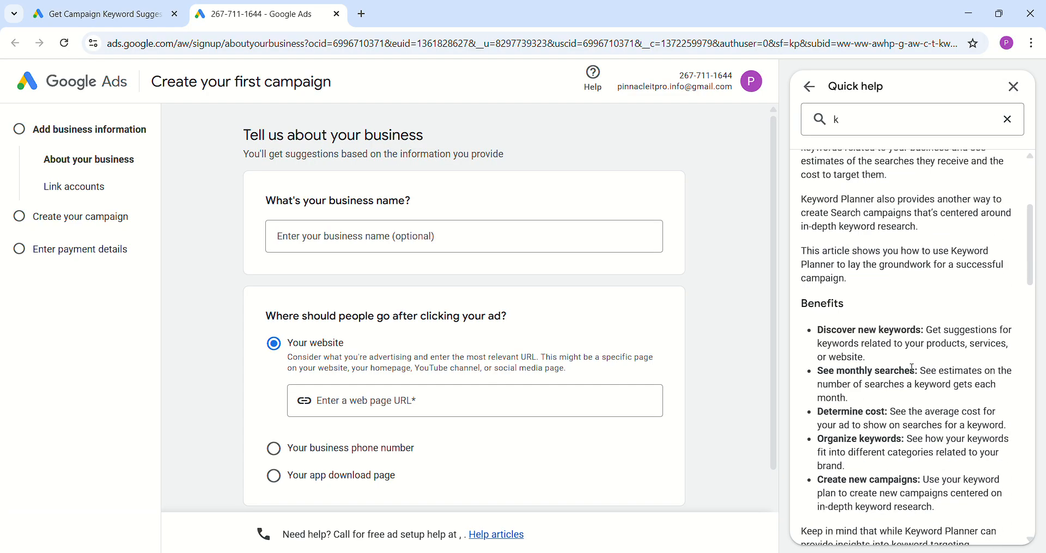
scroll(916, 382, "down", 3)
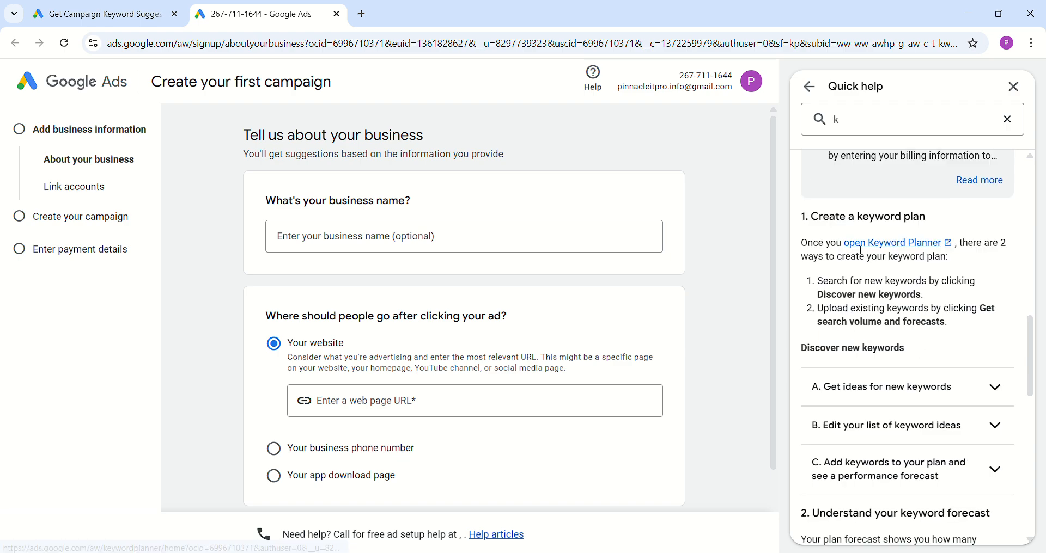
left_click(896, 246)
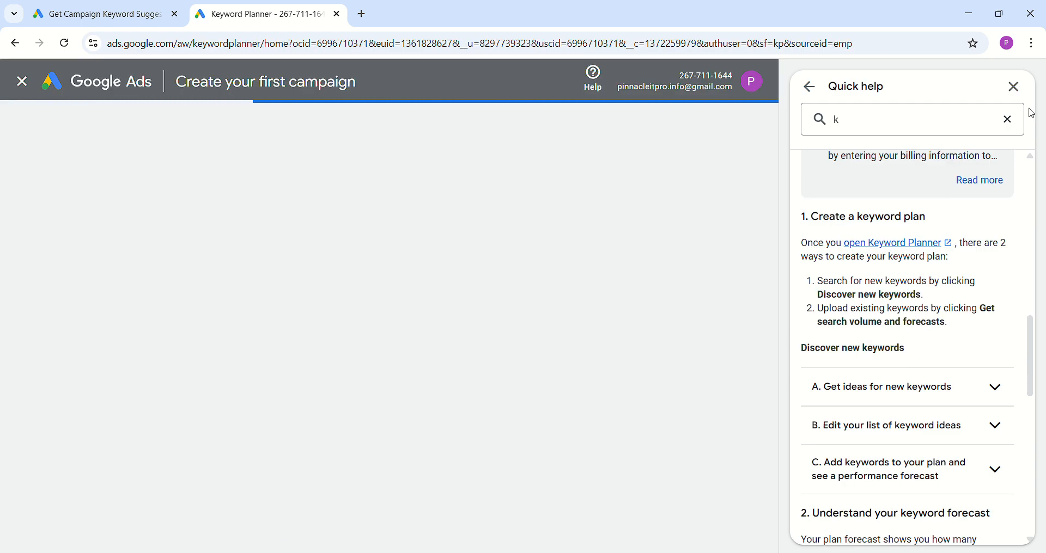
left_click(1017, 87)
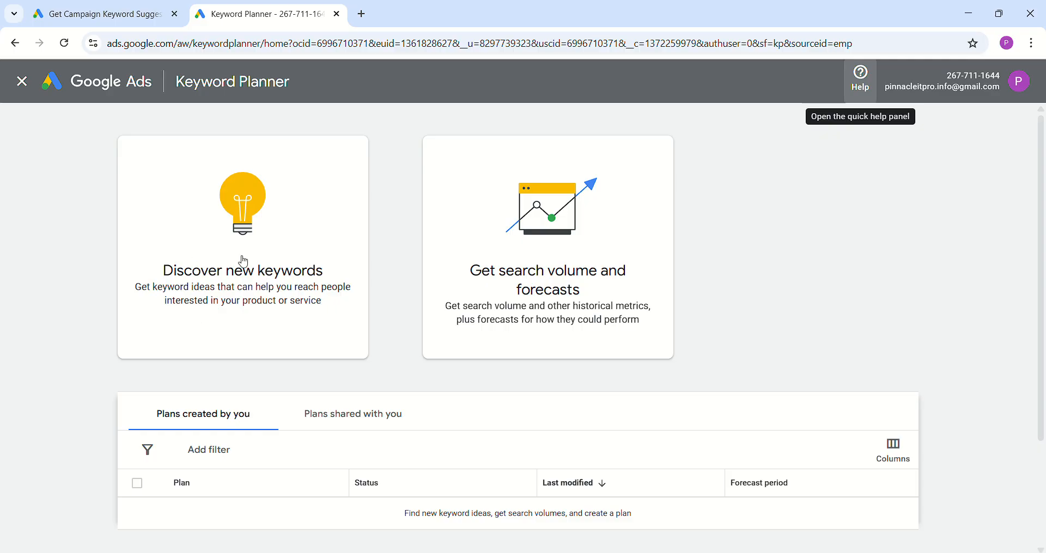
Open the Discover new keywords form in Keyword Planner.
left_click(255, 279)
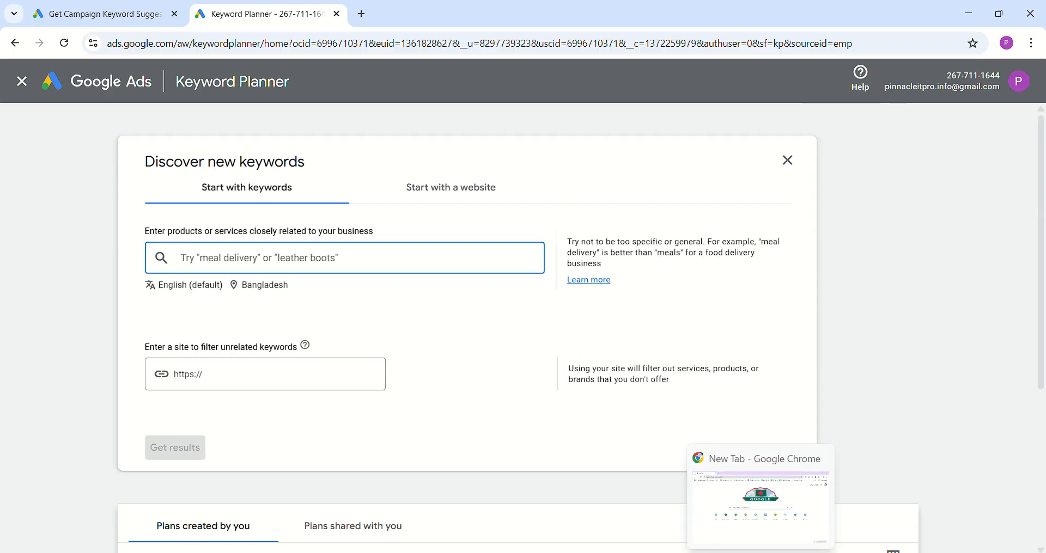
Return to the Google Meet call, stop presenting the screen, and toggle the microphone.
mouse_move(700, 552)
left_click(625, 507)
left_click(570, 536)
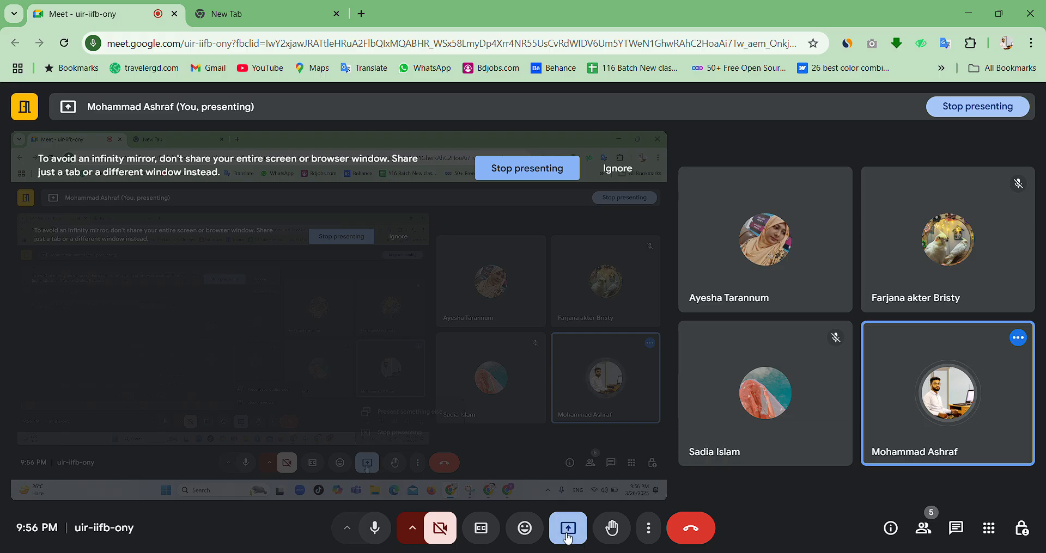
left_click(568, 536)
left_click(657, 488)
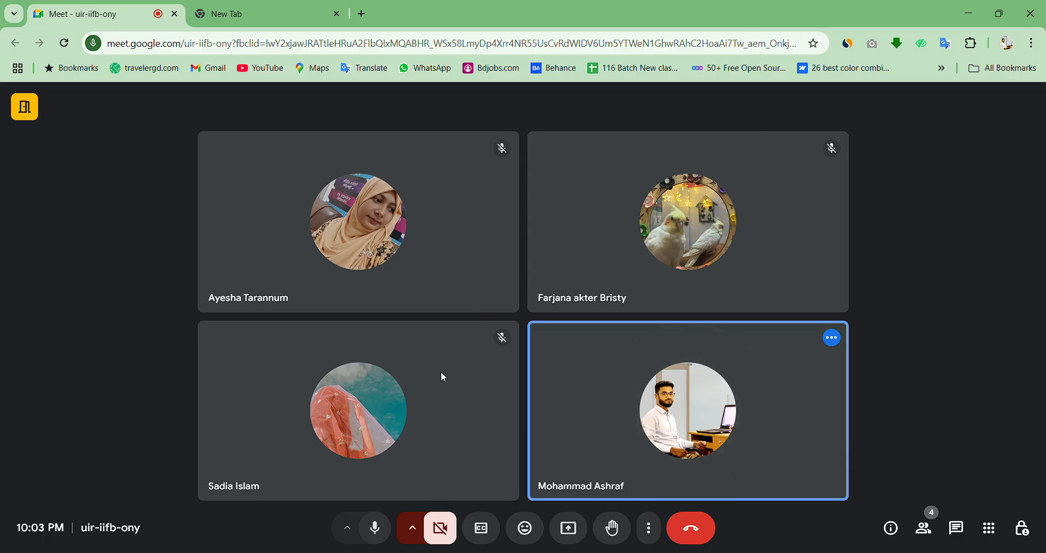
left_click(375, 529)
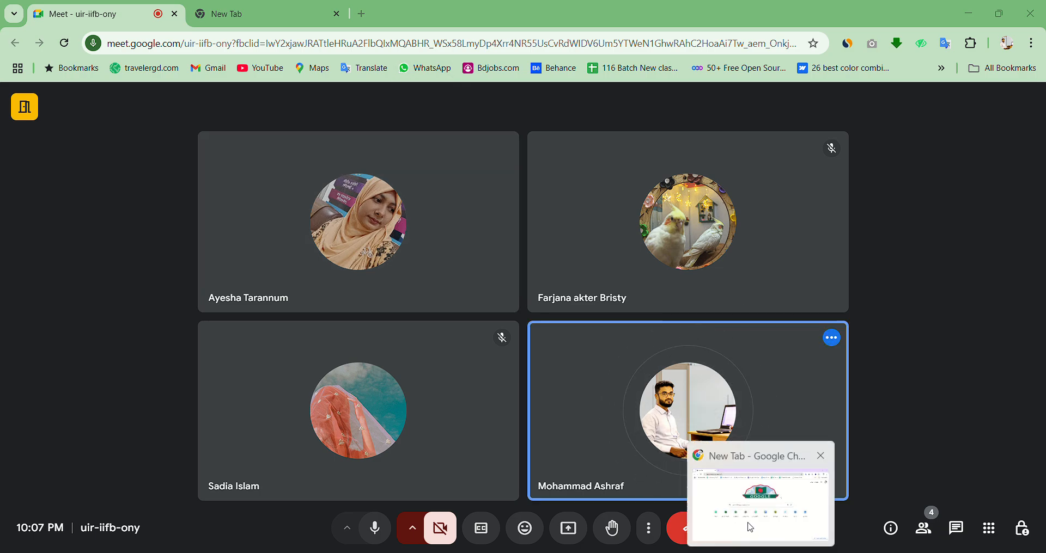
Close the Keyword Planner tab and the Google Ads browser window that remains.
left_click(750, 527)
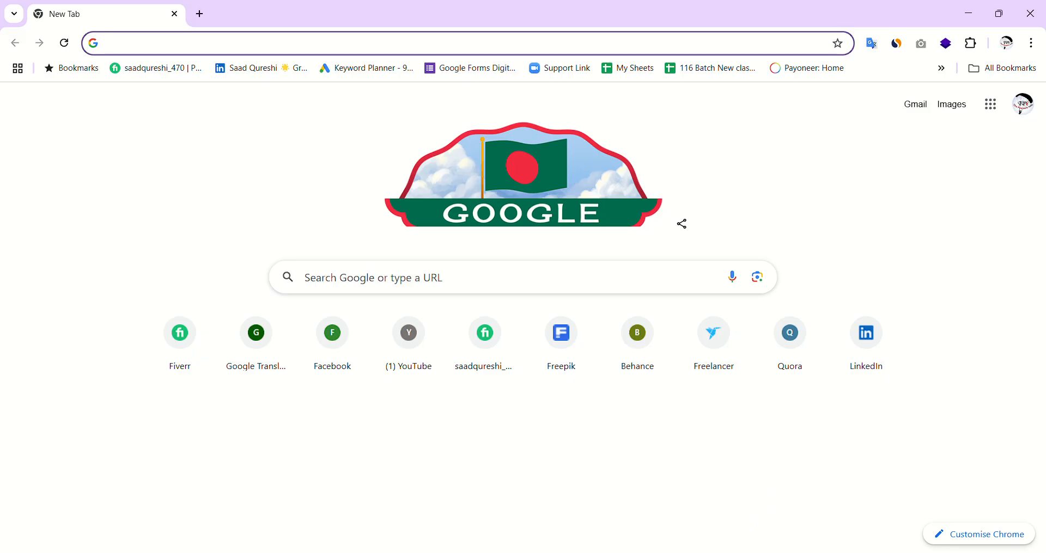
left_click(1030, 14)
left_click(338, 15)
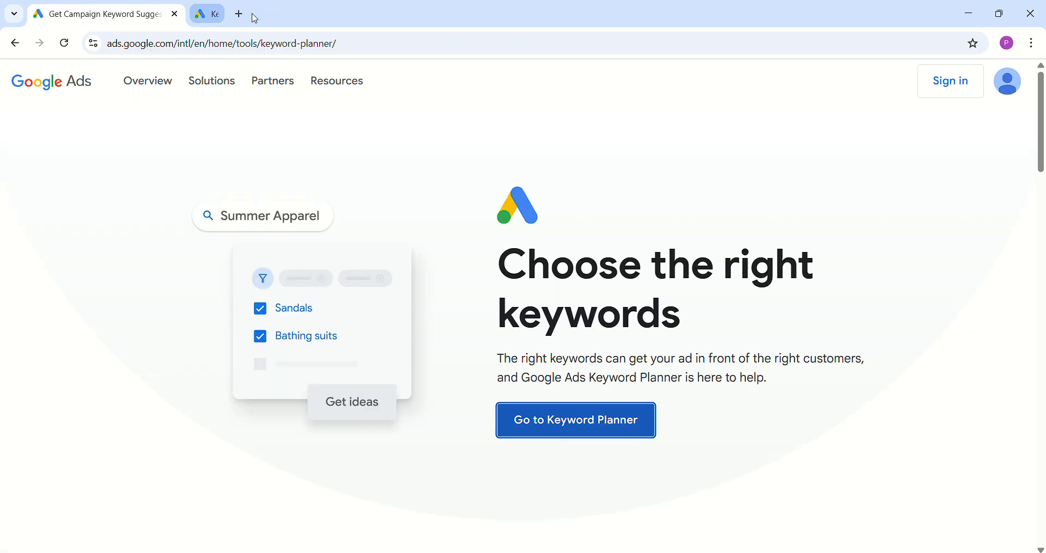
left_click(1031, 13)
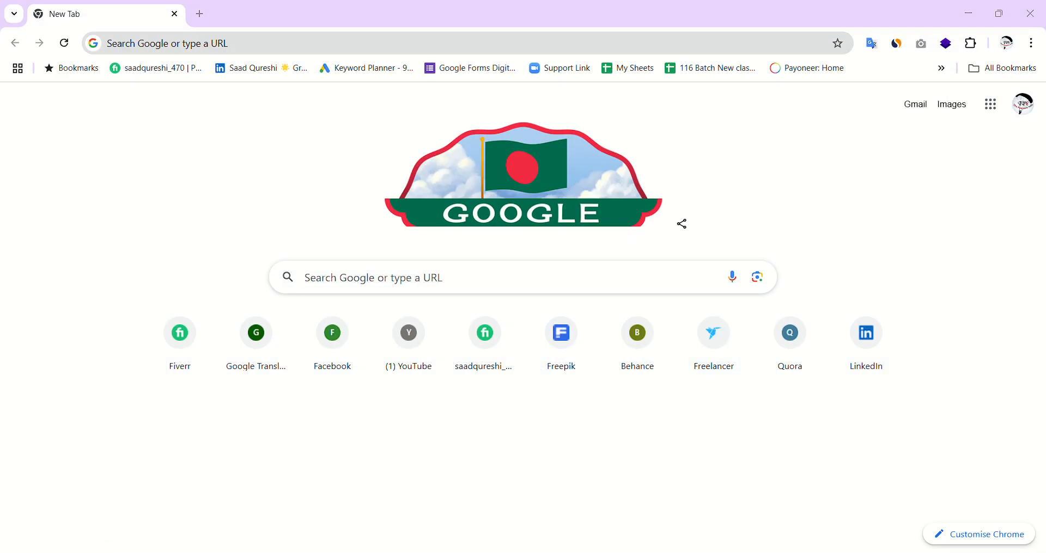
left_click(163, 43)
mouse_move(719, 552)
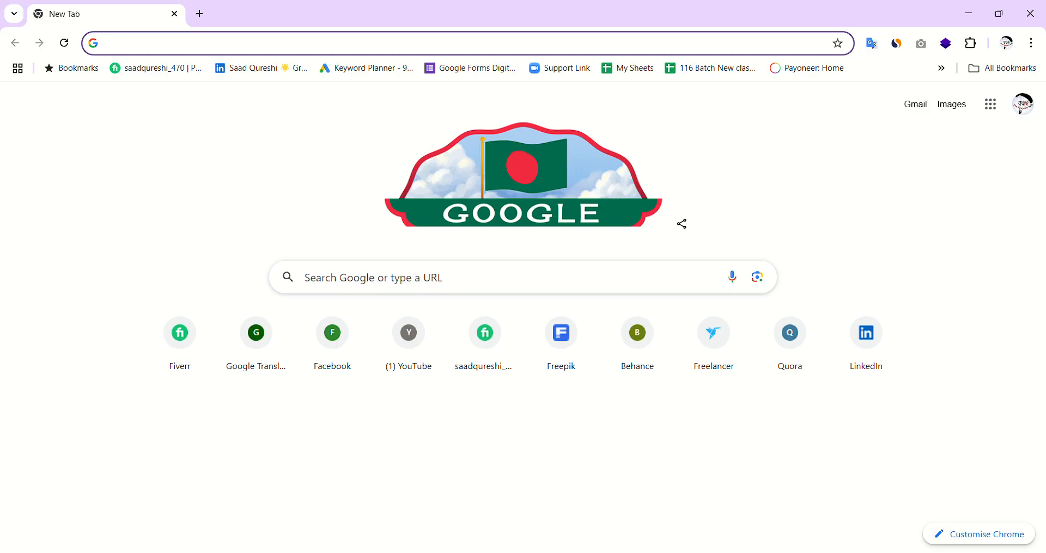
key("alt+Tab")
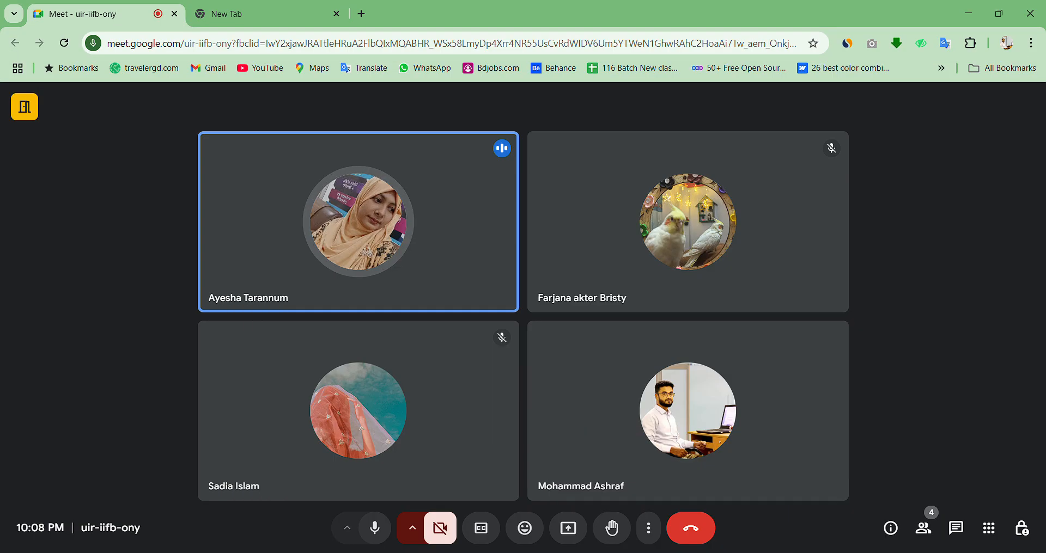
Switch to the "masterpiece" Chrome profile and open Fiverr from its new tab shortcuts.
left_click(275, 8)
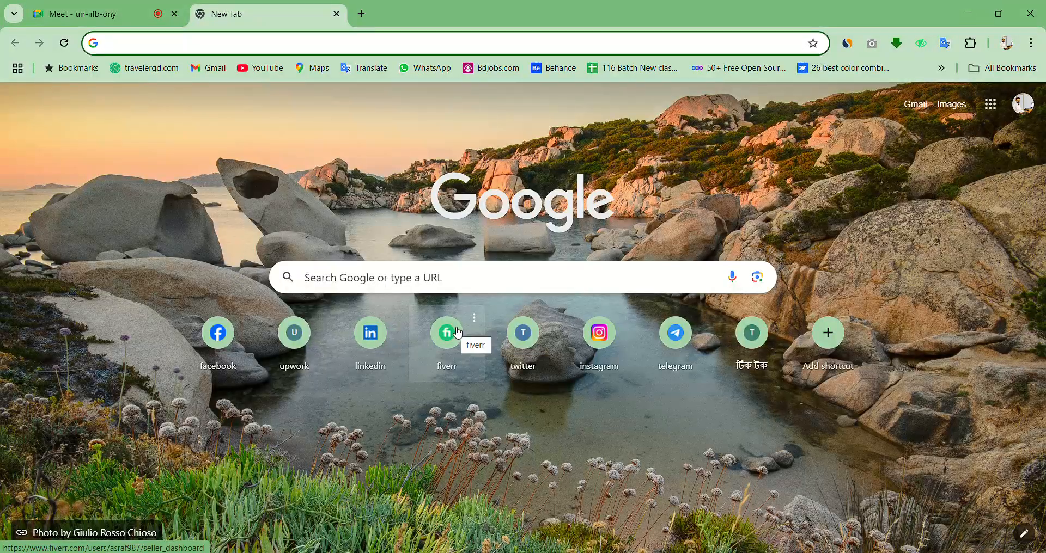
left_click(1005, 43)
scroll(893, 392, "down", 3)
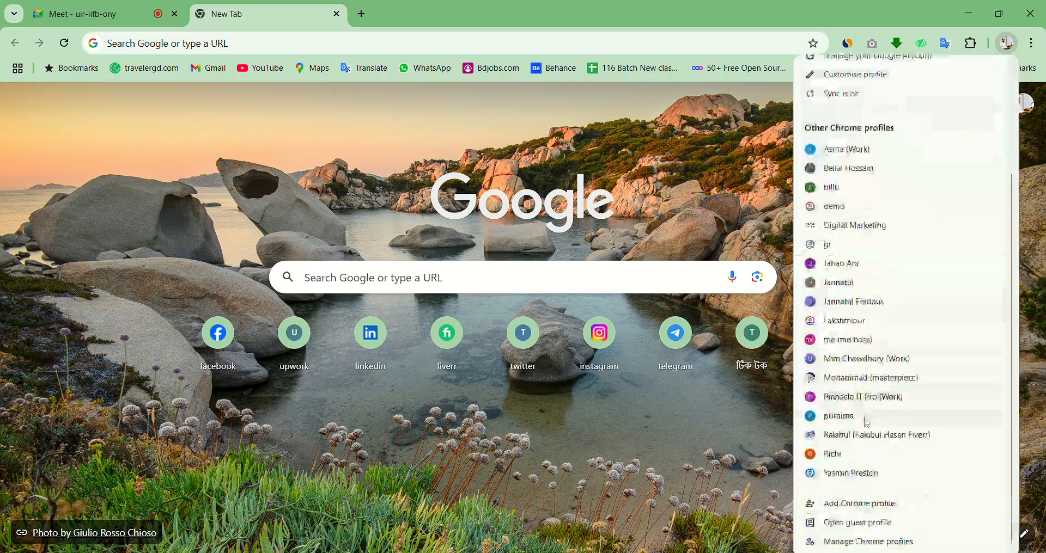
left_click(871, 379)
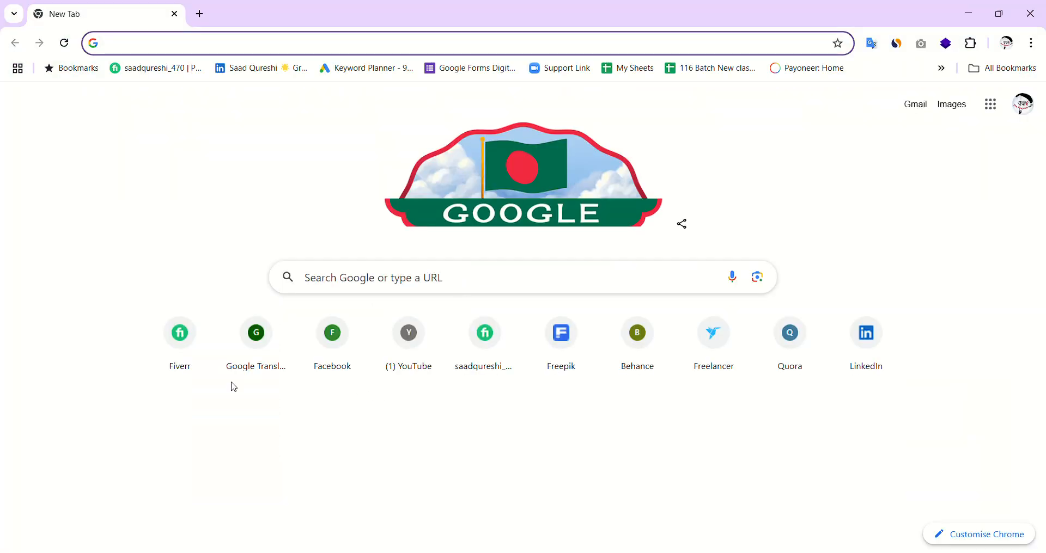
left_click(180, 346)
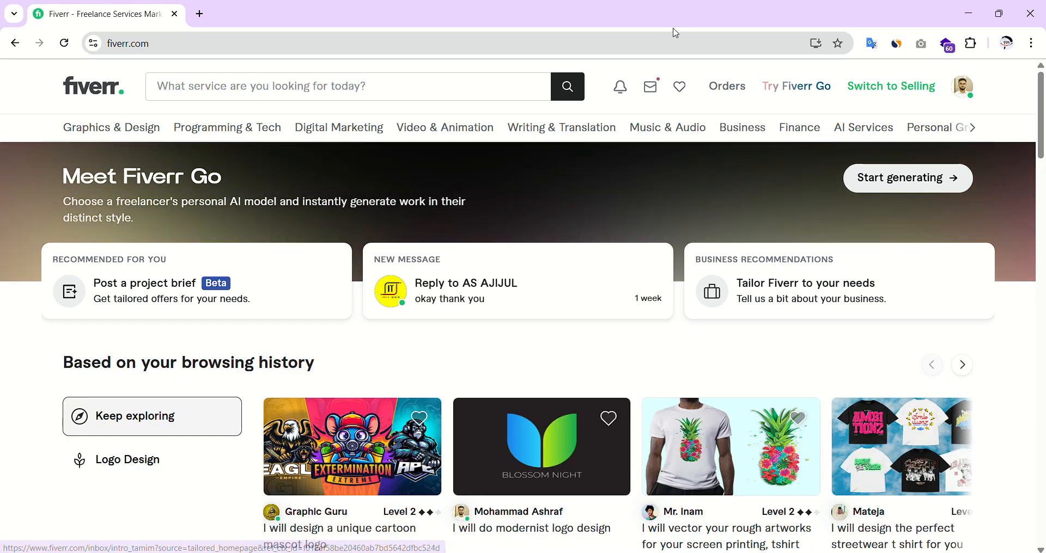
Present the entire screen in the Google Meet call and switch back to the Fiverr window.
key("alt+Tab")
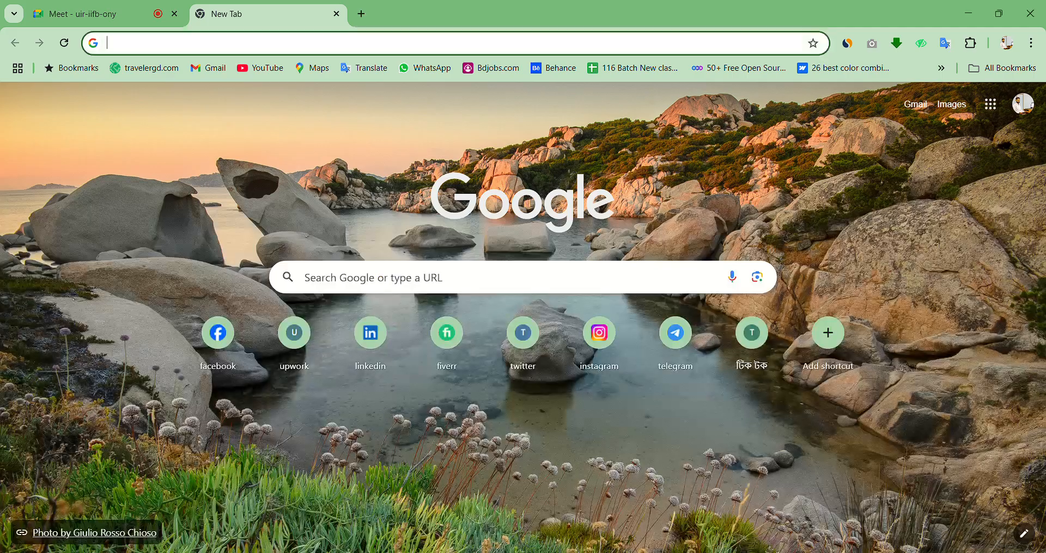
left_click(97, 15)
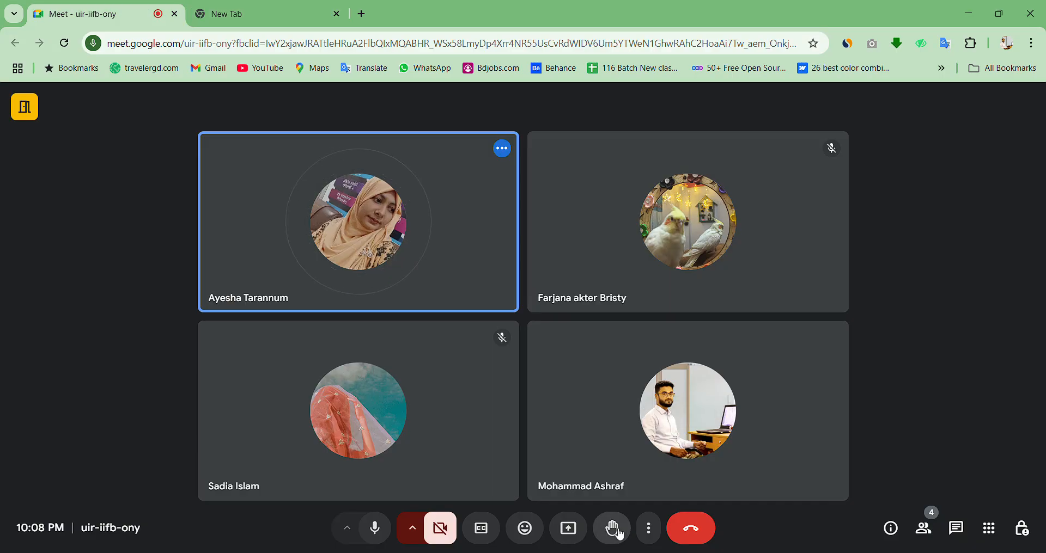
left_click(570, 529)
left_click(649, 124)
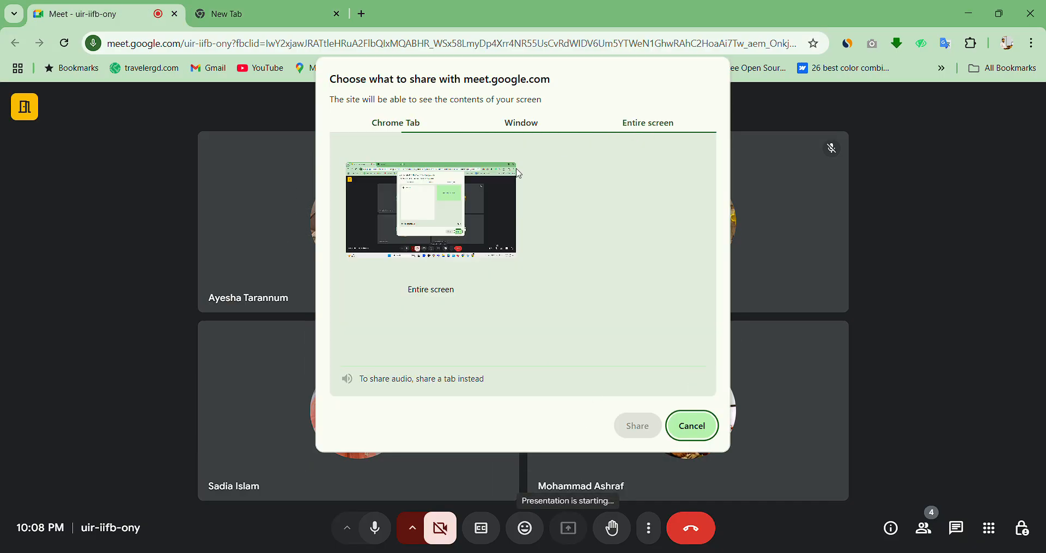
left_click(640, 436)
key("alt+Tab")
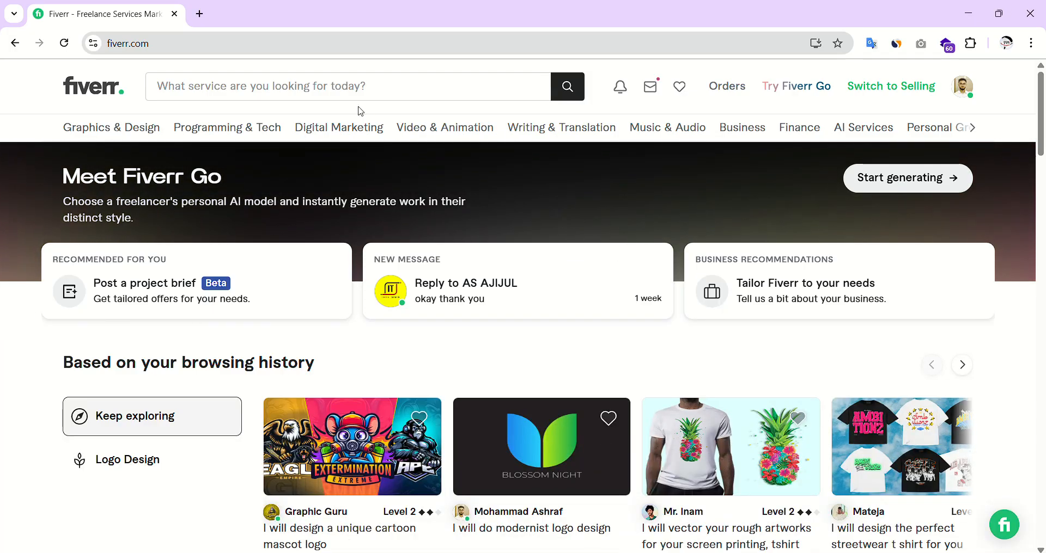
Search Fiverr for "logo design".
left_click(358, 80)
type("log")
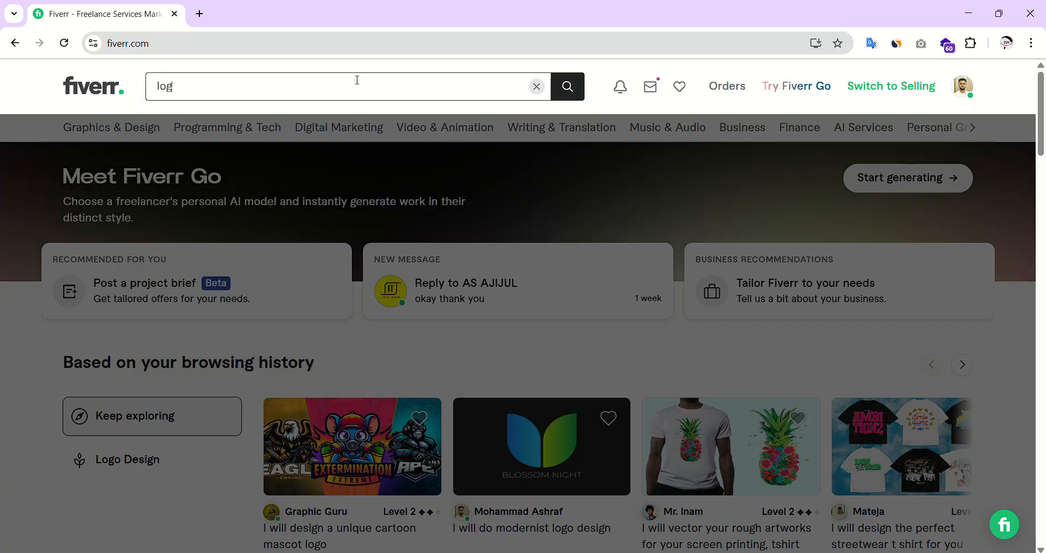
type("o design")
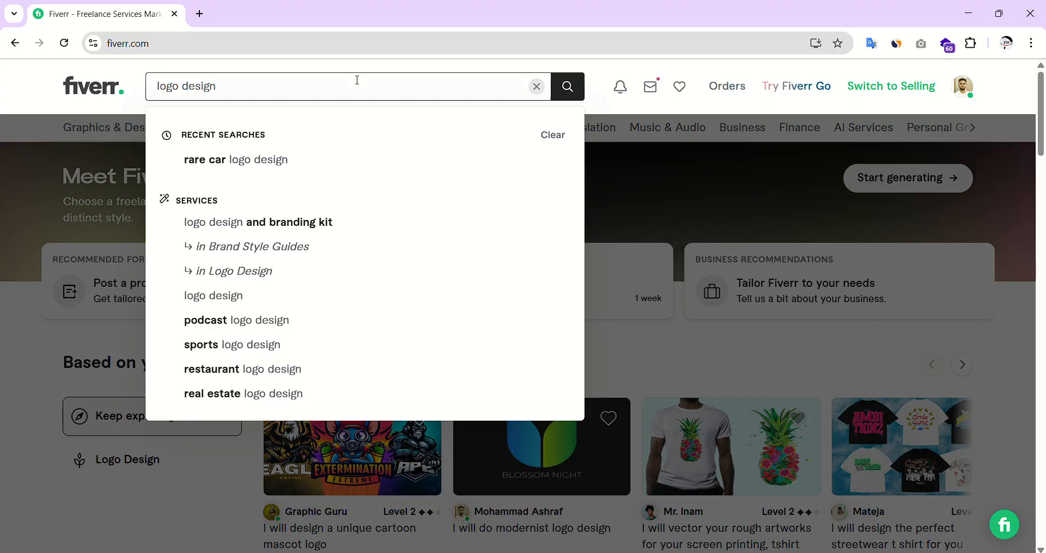
key("Return")
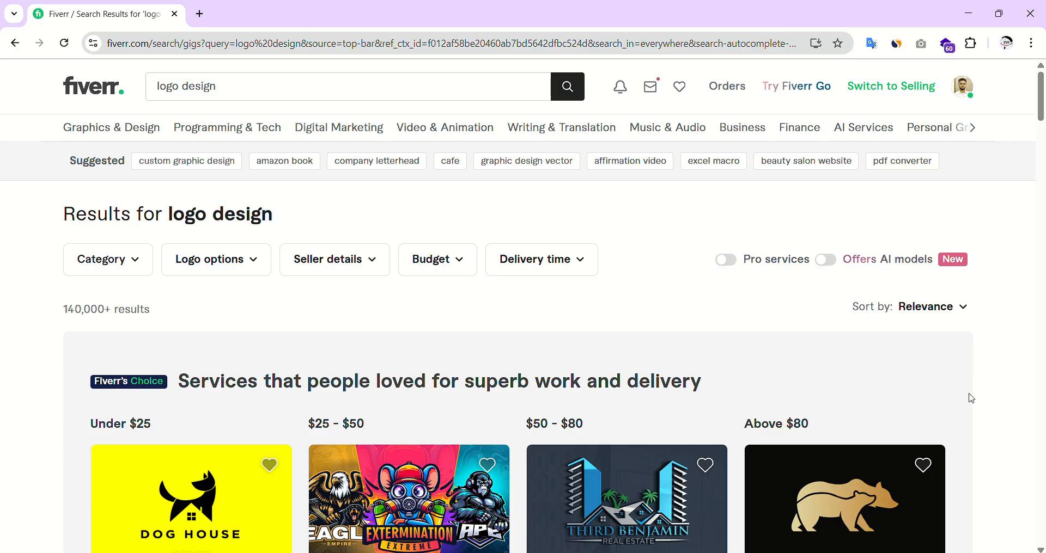
Look through the preview images of the first "modern minimalist logo design for your business" gig below the Fiverr's Choice section.
scroll(968, 397, "down", 10)
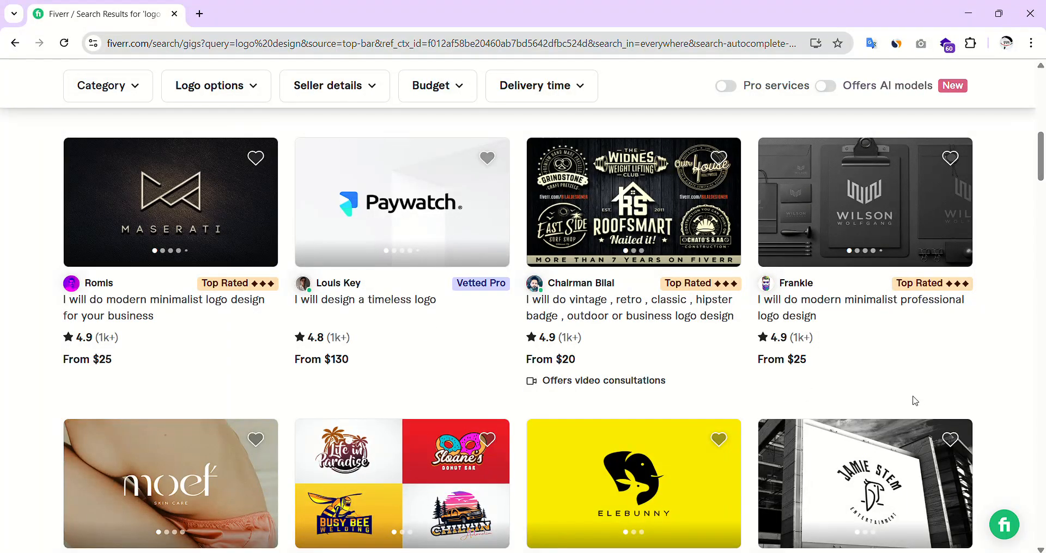
scroll(928, 379, "up", 1)
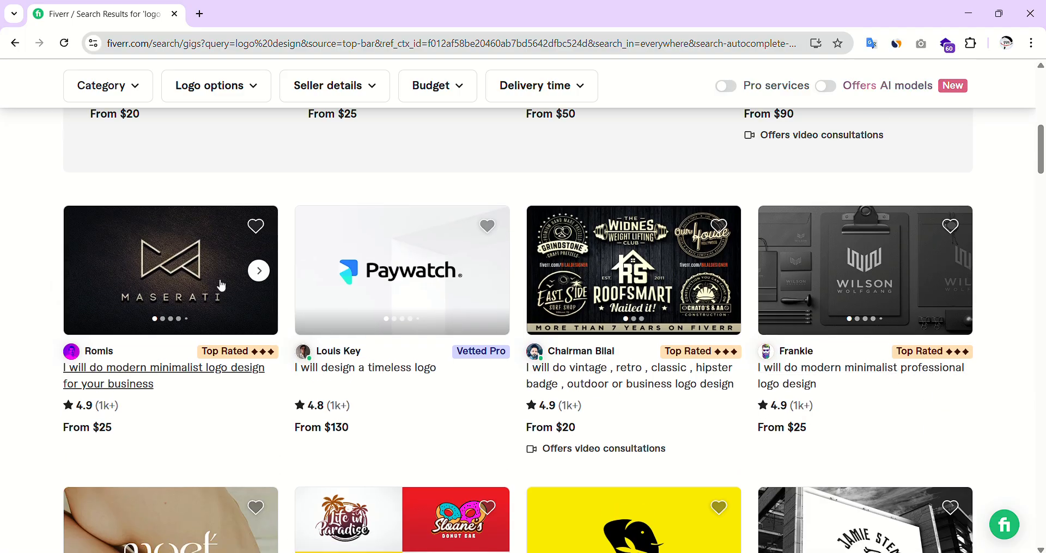
left_click(259, 272)
left_click(259, 272)
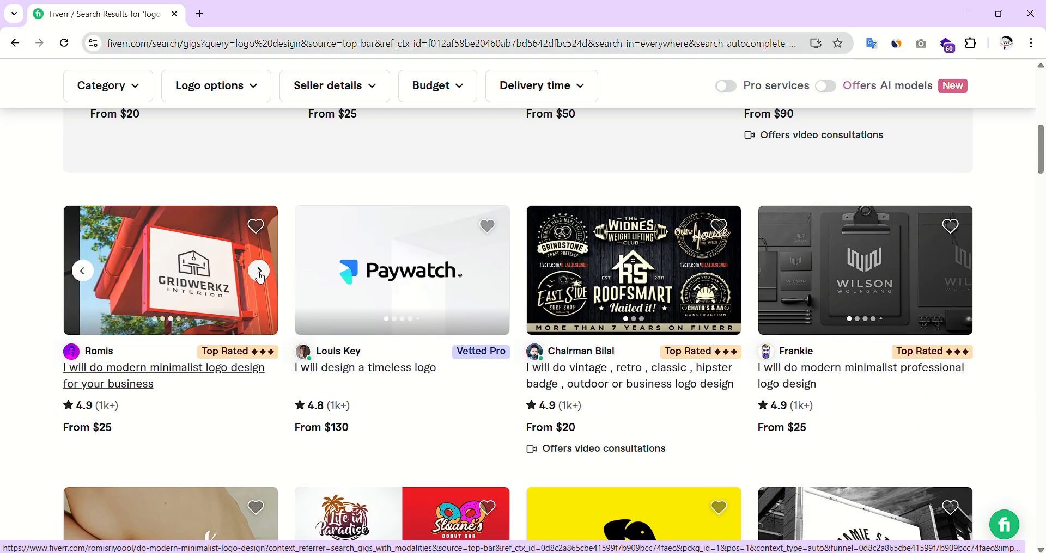
left_click(260, 272)
left_click(259, 272)
left_click(259, 272)
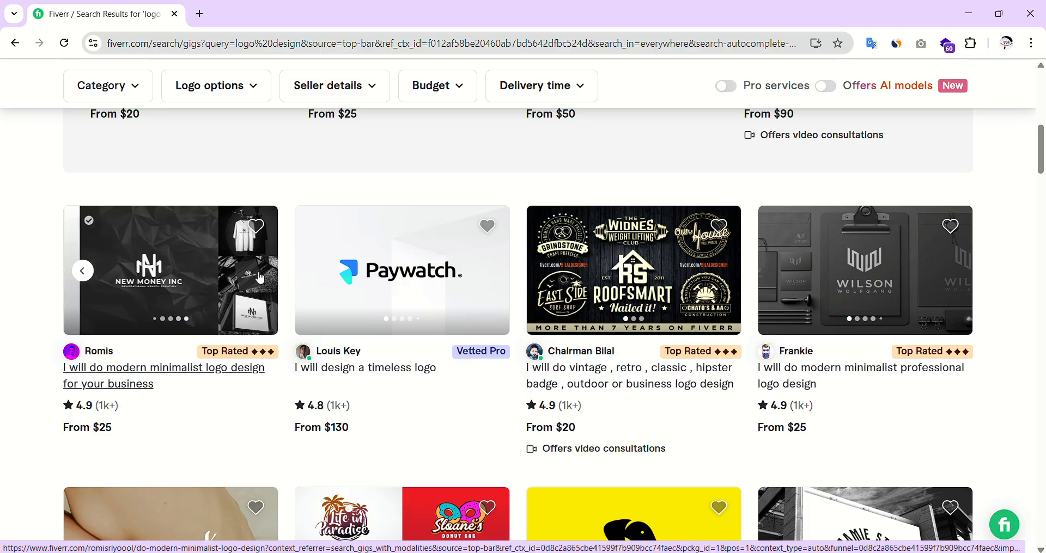
Examine the logo design gigs across the first results page, comparing their thumbnails, titles, seller levels and starting prices.
scroll(591, 483, "down", 3)
scroll(591, 483, "down", 3)
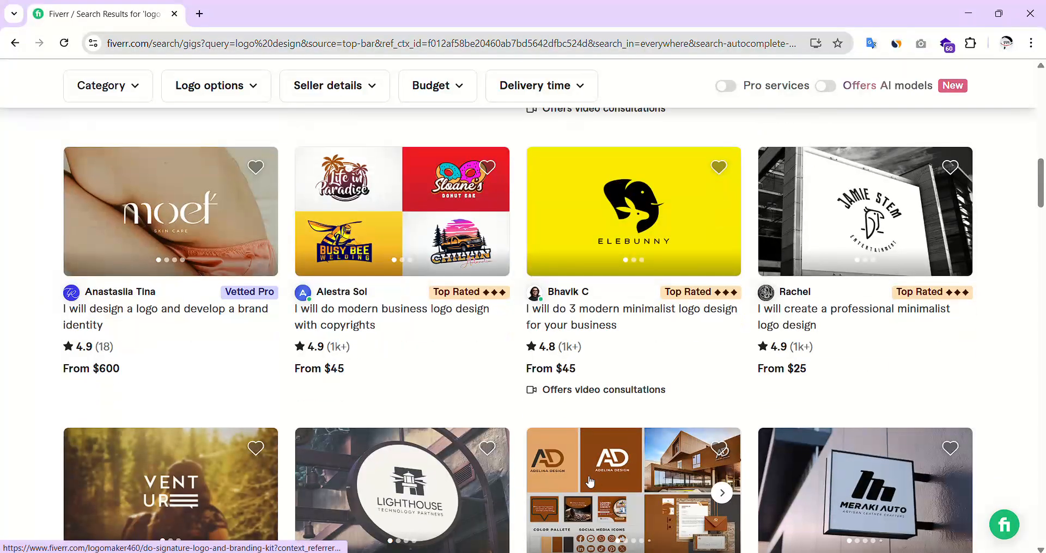
scroll(591, 484, "down", 6)
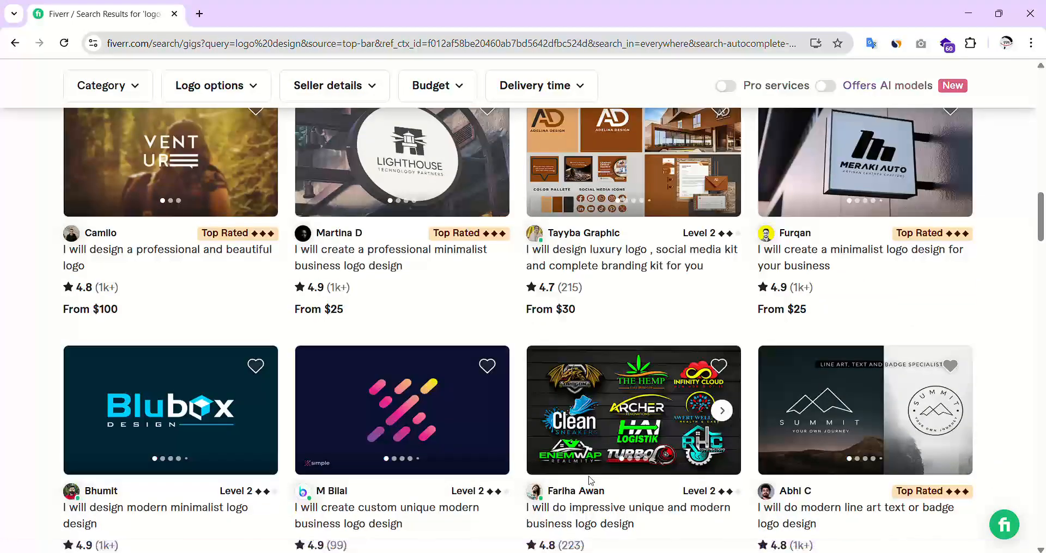
scroll(591, 482, "down", 3)
scroll(796, 484, "down", 6)
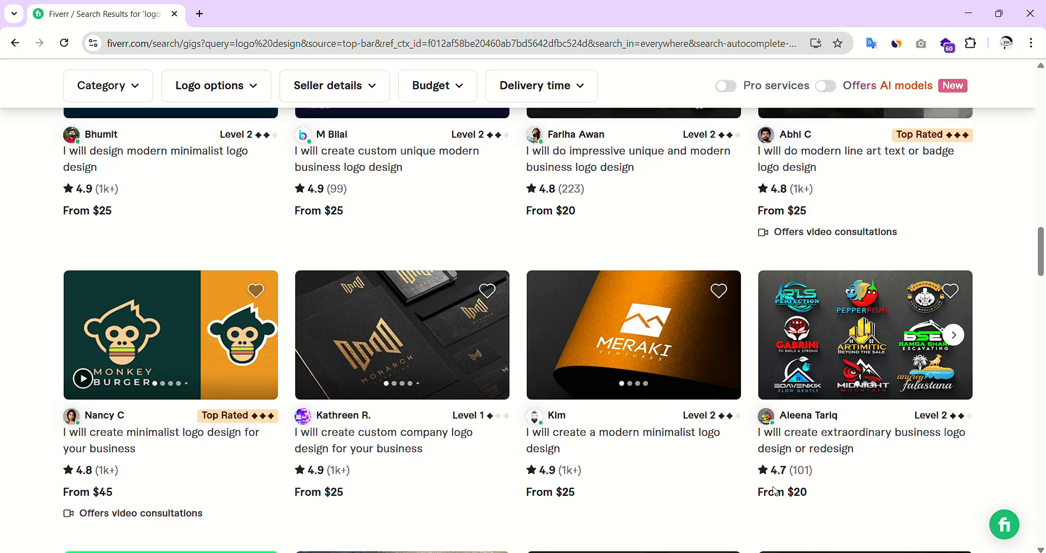
scroll(770, 494, "down", 2)
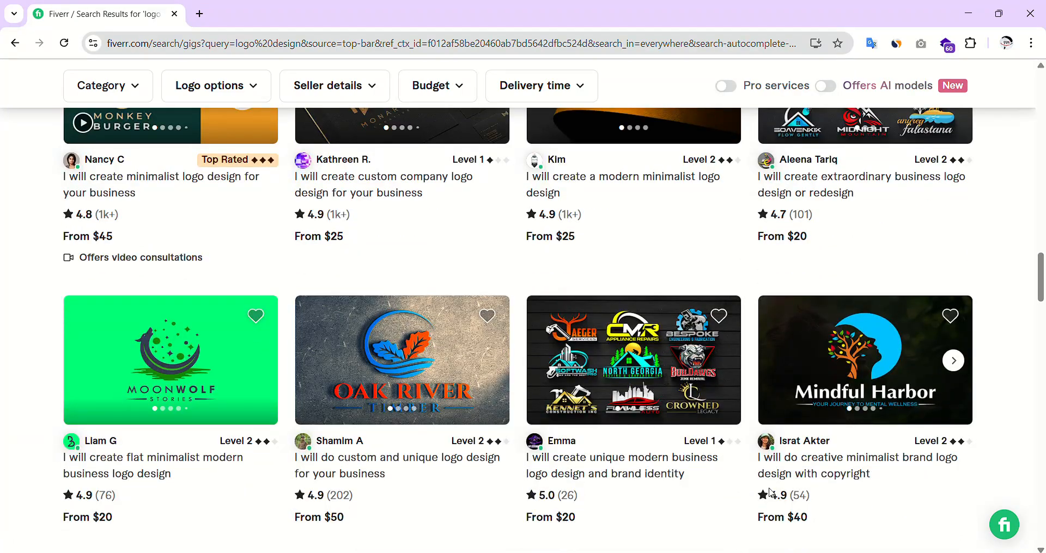
scroll(769, 493, "down", 6)
scroll(765, 495, "down", 5)
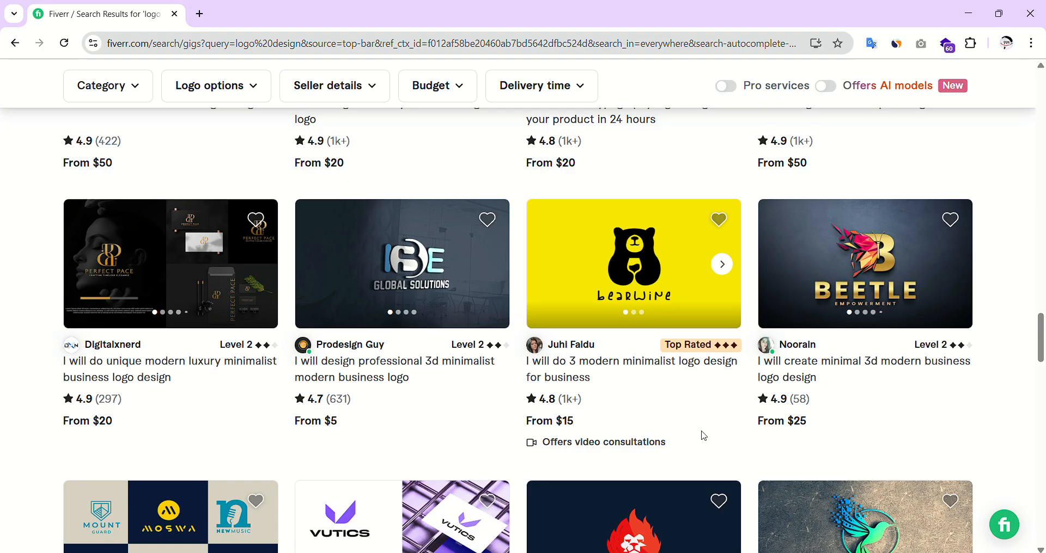
scroll(727, 486, "down", 7)
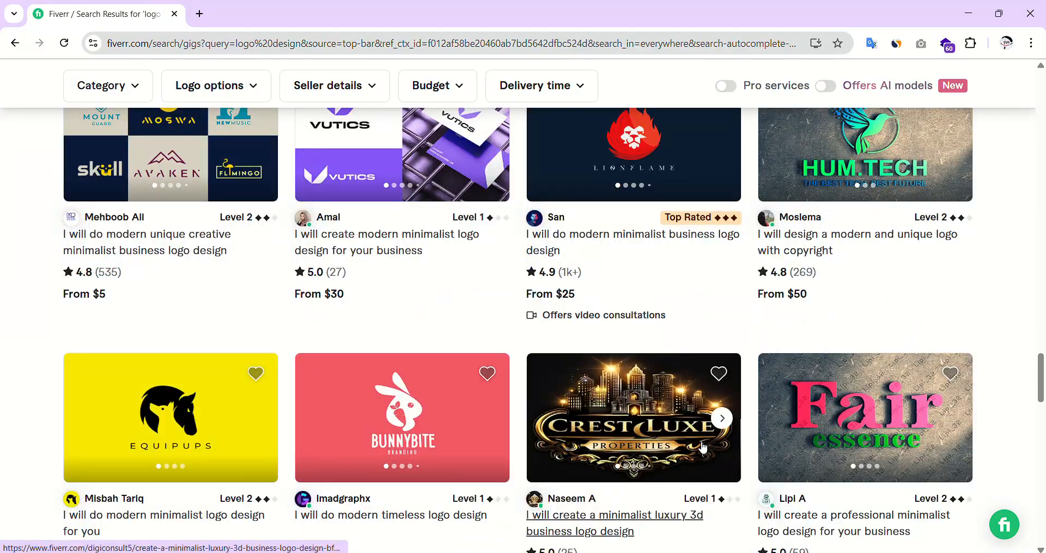
scroll(703, 448, "down", 4)
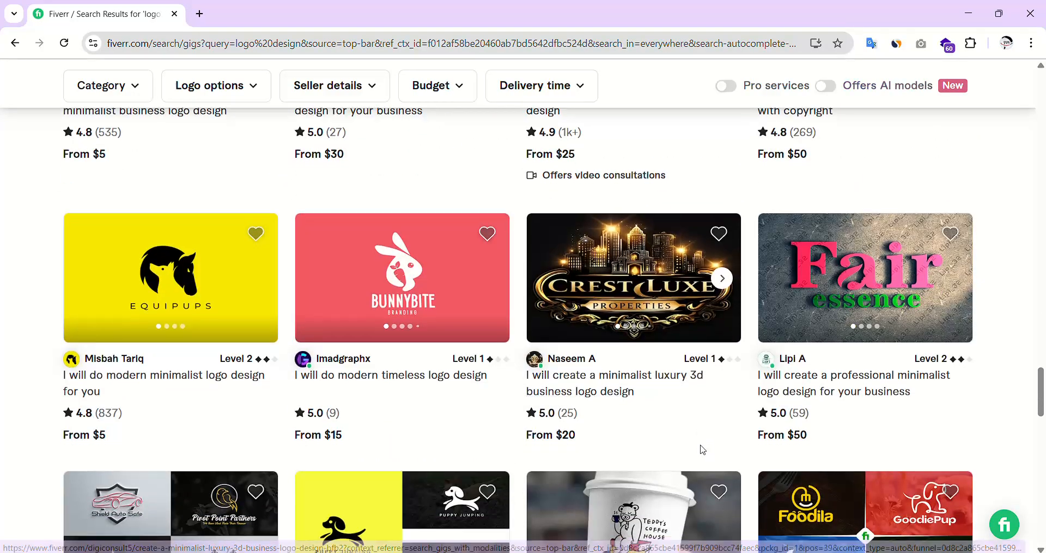
scroll(693, 452, "down", 5)
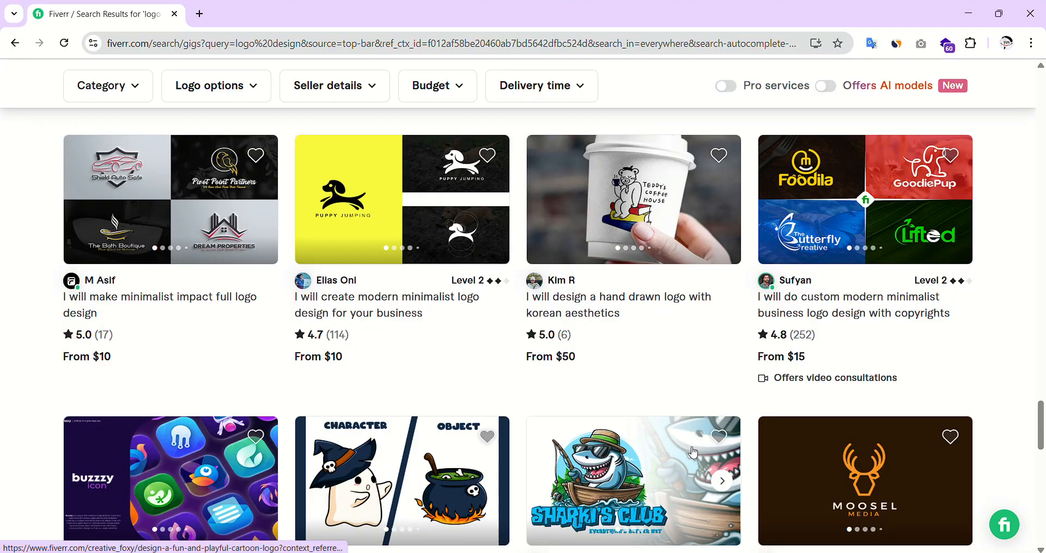
scroll(693, 452, "down", 5)
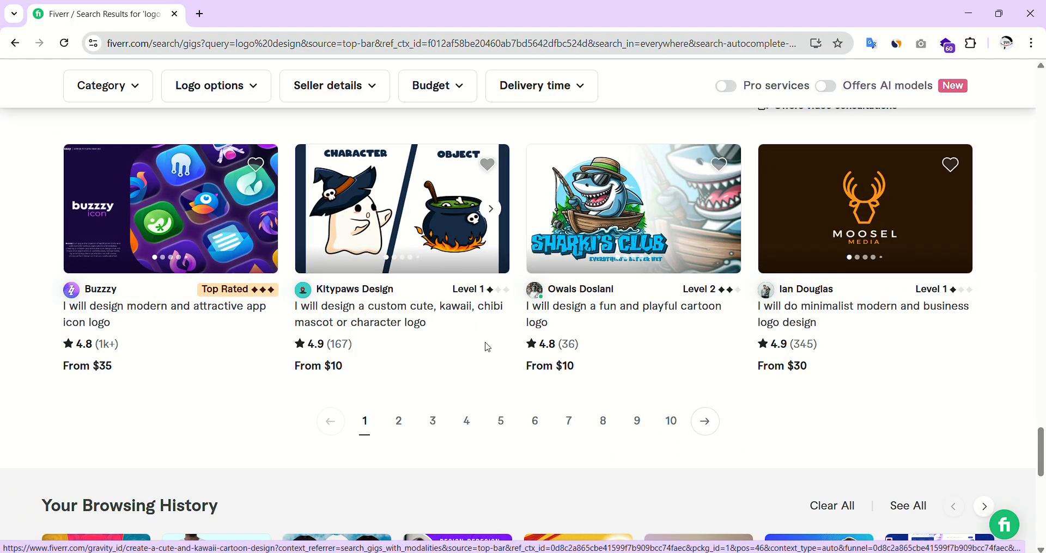
scroll(464, 391, "up", 7)
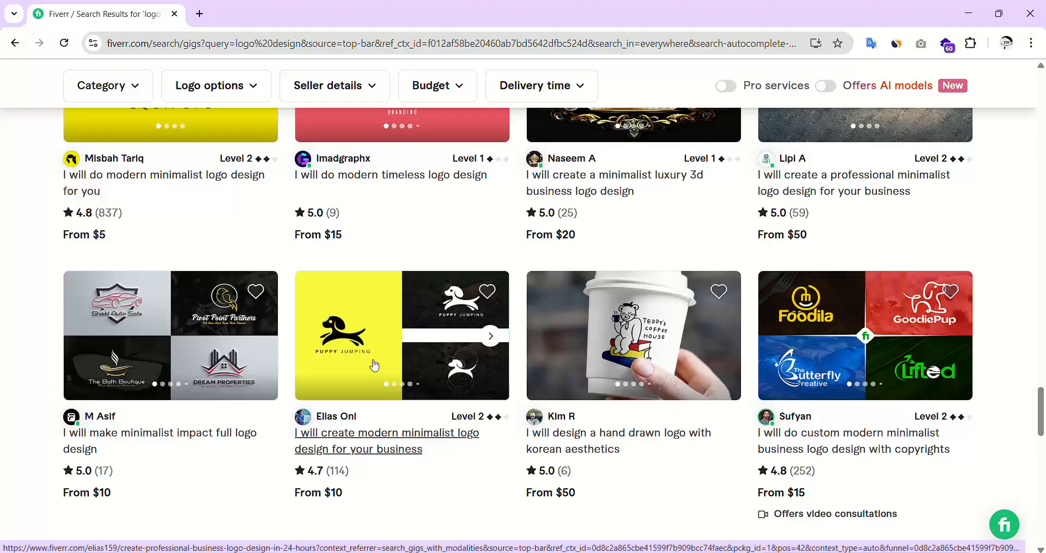
scroll(374, 366, "up", 10)
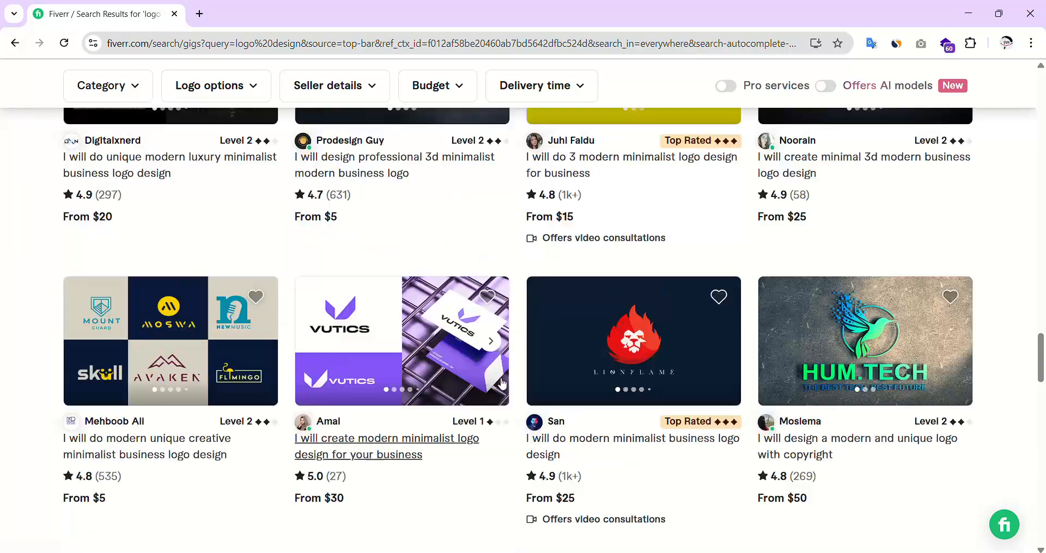
Review the logo design gigs from the lower rows back up to the Fiverr's Choice section, comparing thumbnails, titles and prices.
scroll(948, 380, "up", 4)
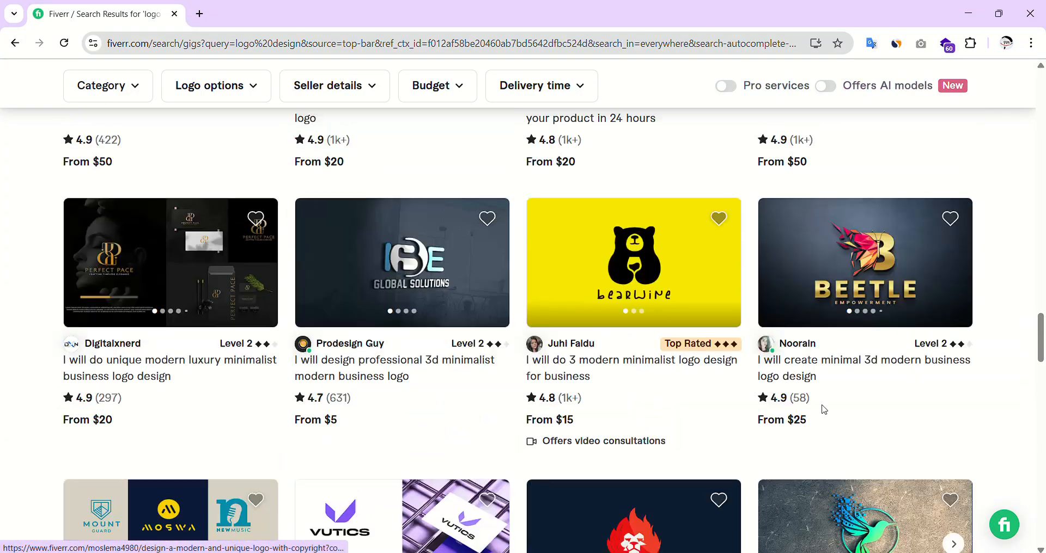
scroll(212, 329, "up", 9)
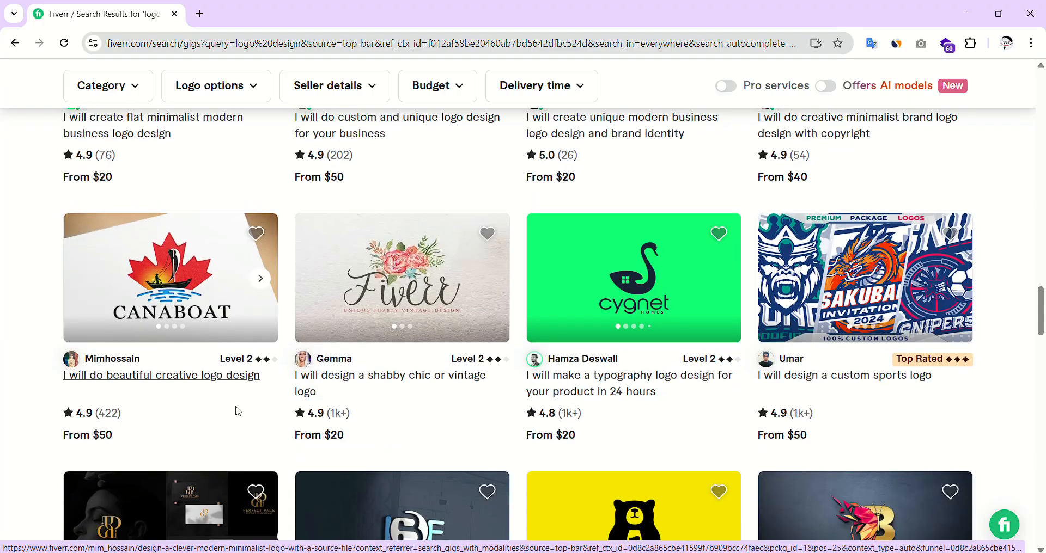
scroll(729, 469, "down", 2)
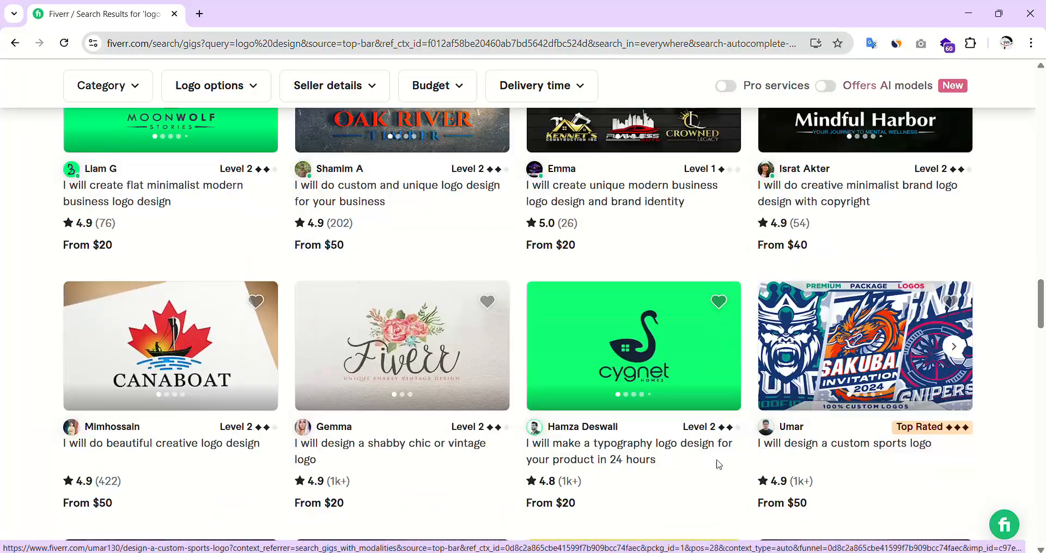
scroll(812, 392, "up", 6)
scroll(815, 392, "up", 2)
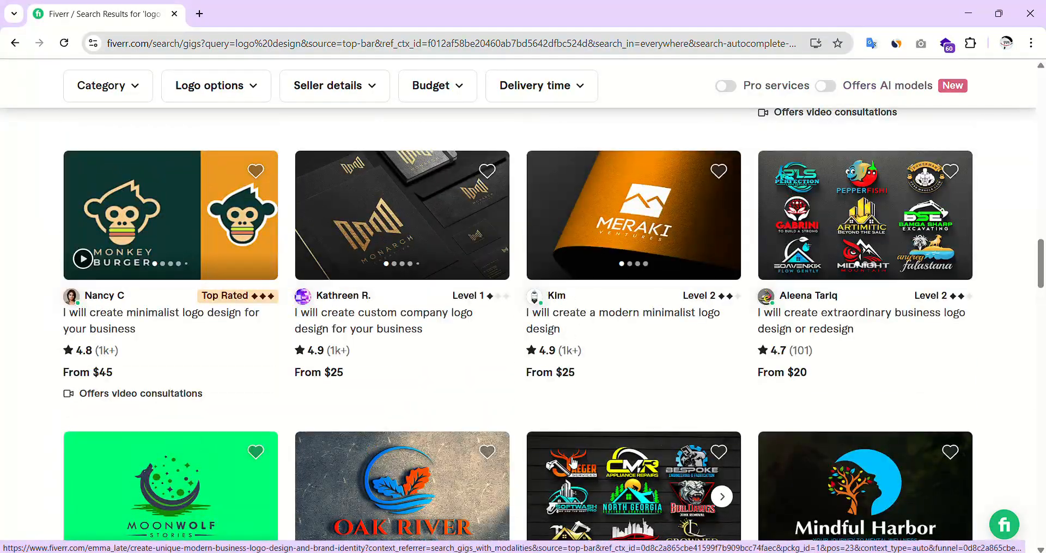
scroll(518, 455, "down", 3)
scroll(518, 457, "up", 8)
scroll(519, 459, "up", 4)
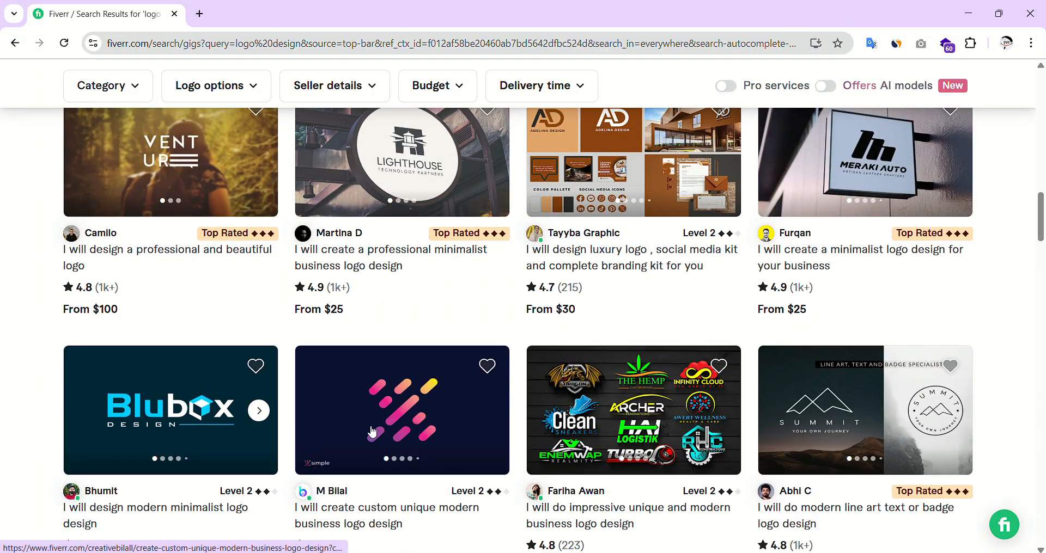
scroll(397, 436, "up", 6)
scroll(620, 441, "up", 4)
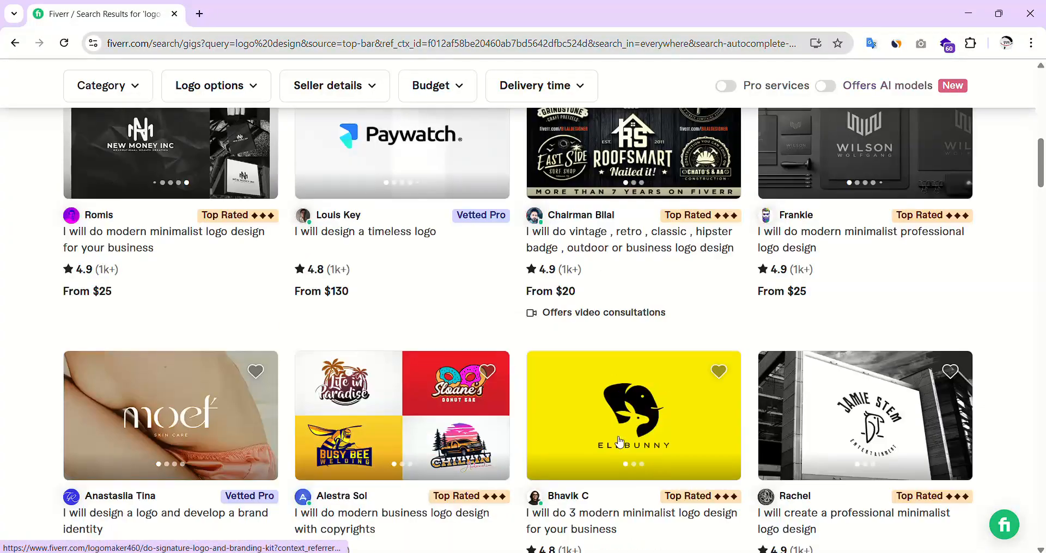
scroll(617, 447, "up", 6)
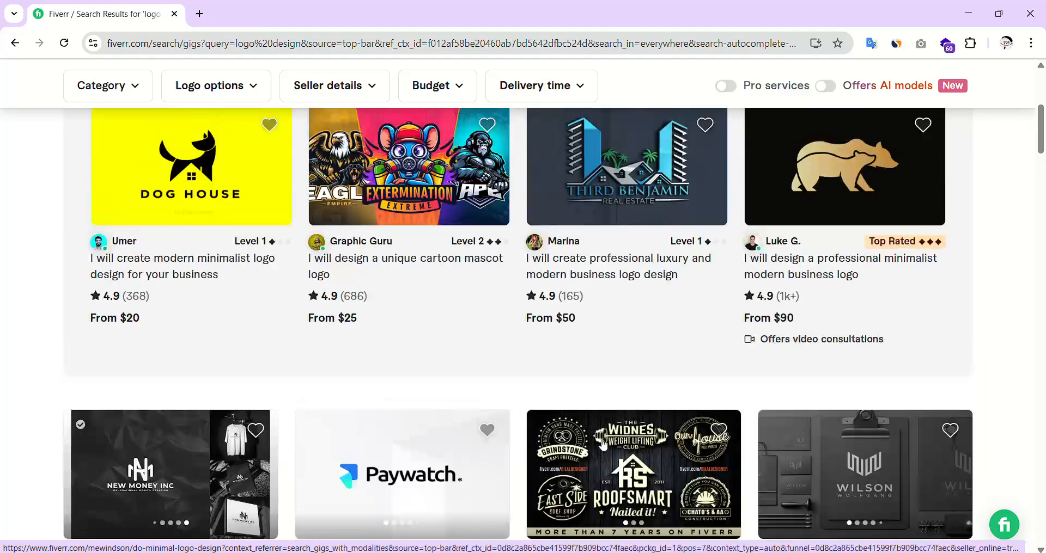
scroll(375, 443, "down", 1)
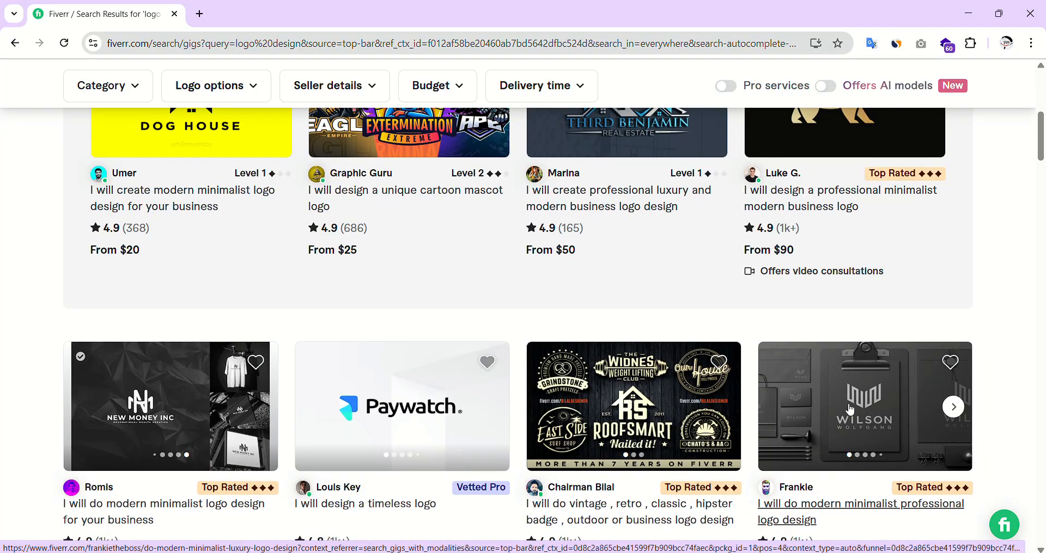
Extend the Fiverr search query to "professional logo design" and run the search.
scroll(350, 444, "up", 6)
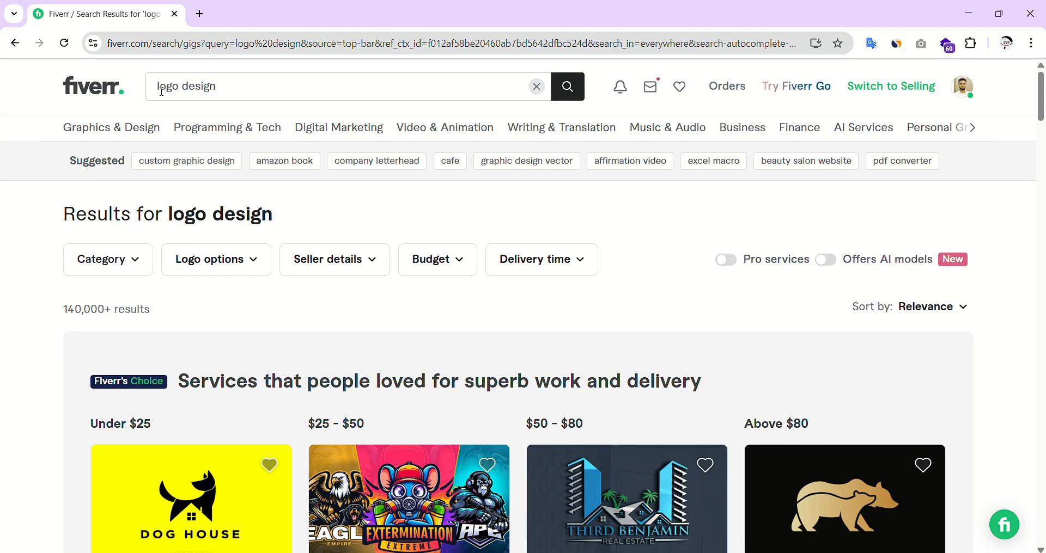
left_click(161, 90)
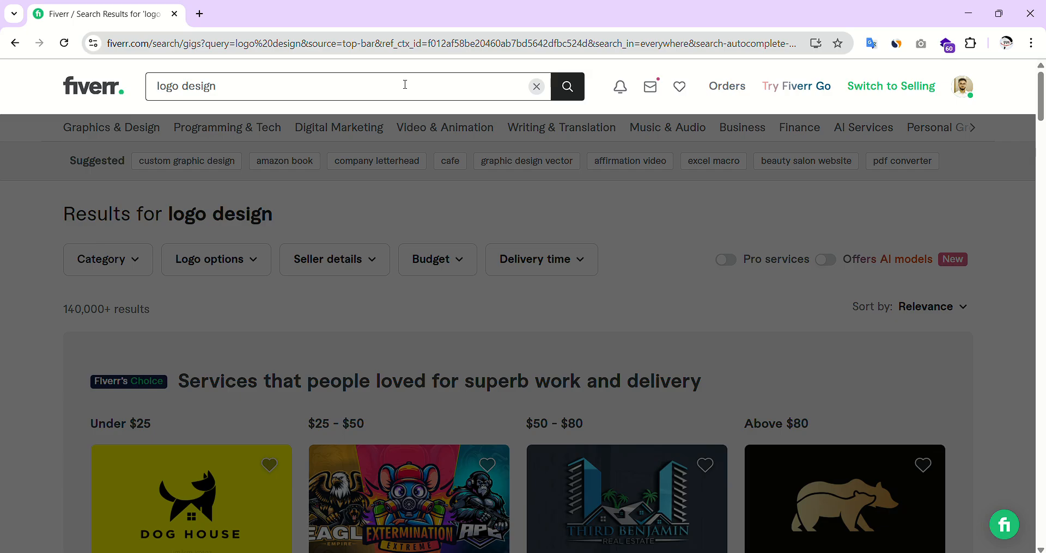
type("f")
key("BackSpace")
type("professional")
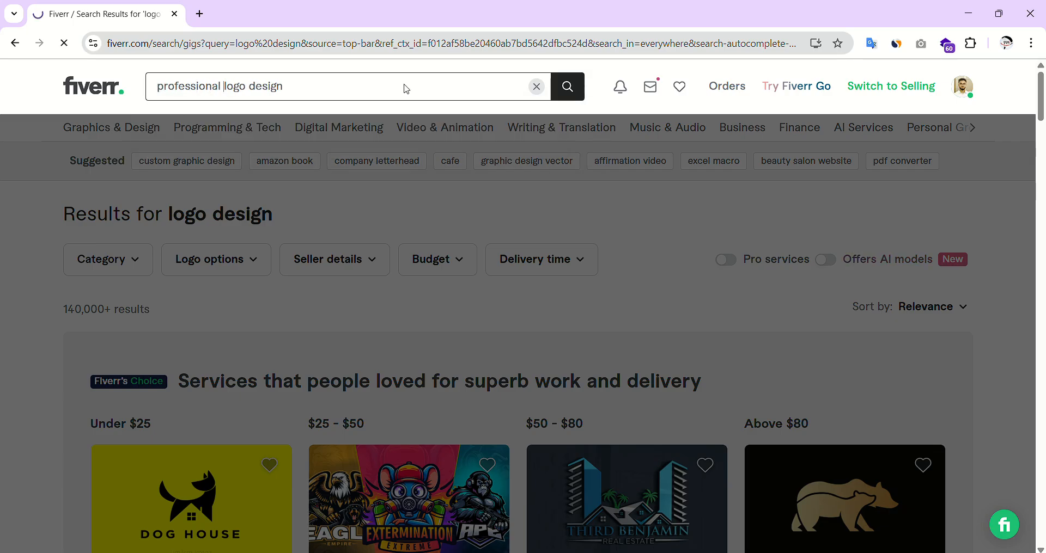
Examine the professional logo design gigs down the results page, comparing their thumbnails, titles, seller levels and starting prices.
scroll(775, 346, "down", 5)
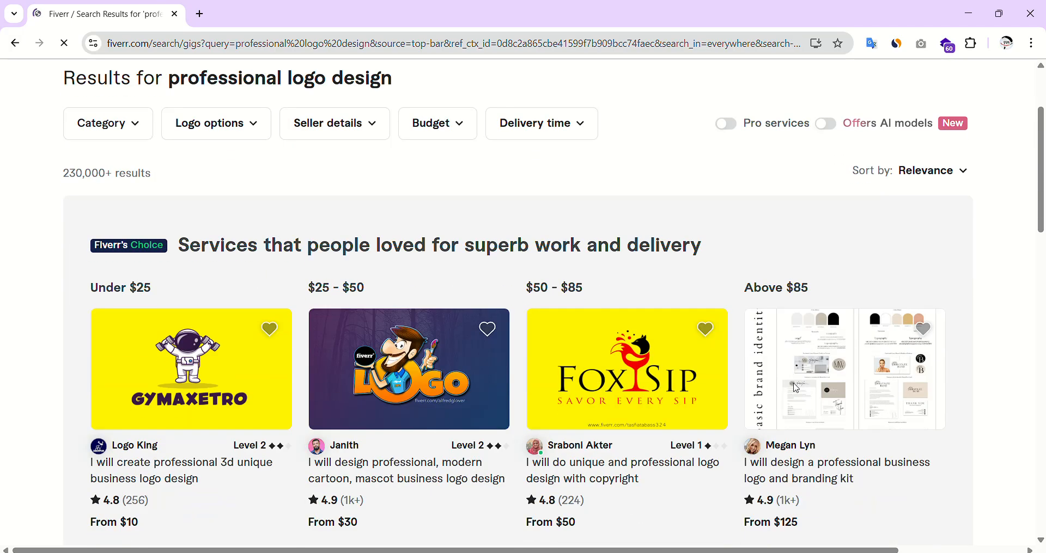
scroll(929, 361, "down", 2)
scroll(967, 364, "down", 2)
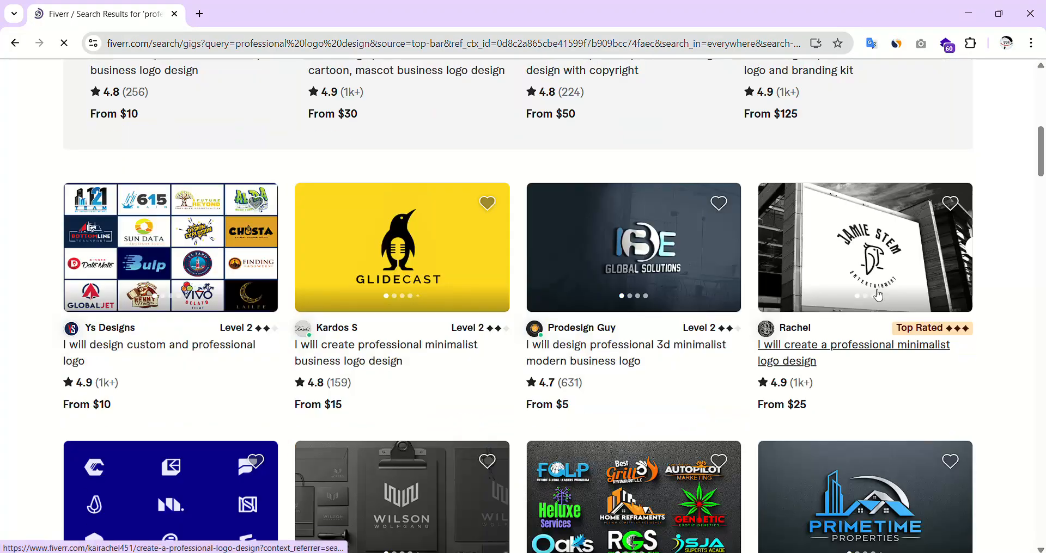
scroll(491, 351, "down", 2)
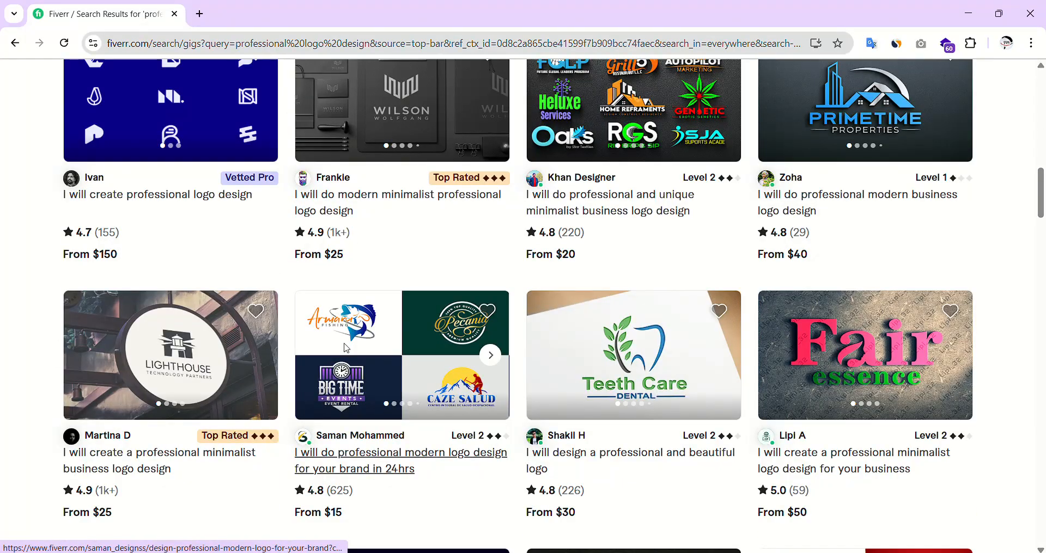
scroll(695, 346, "down", 3)
scroll(695, 346, "down", 6)
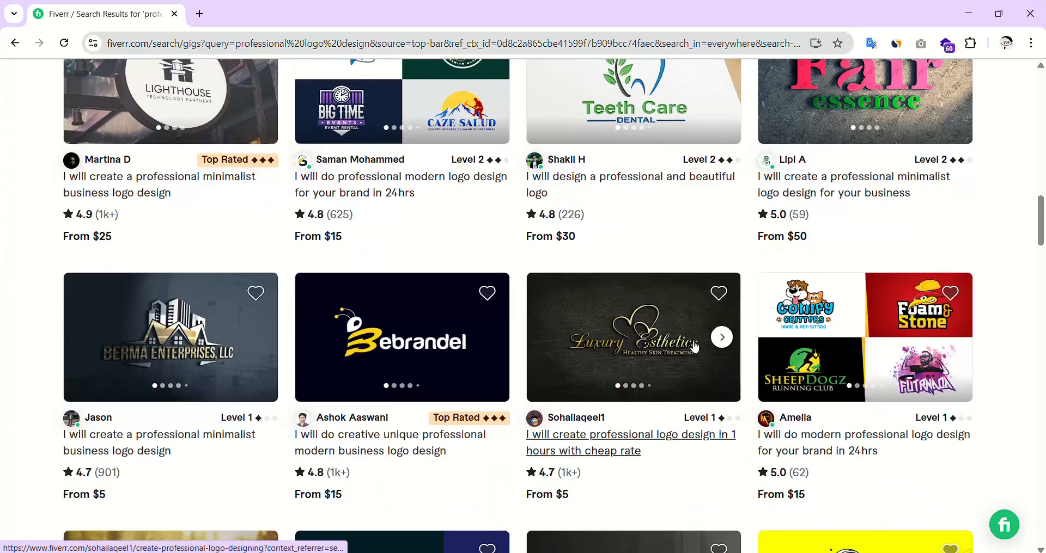
scroll(695, 346, "down", 3)
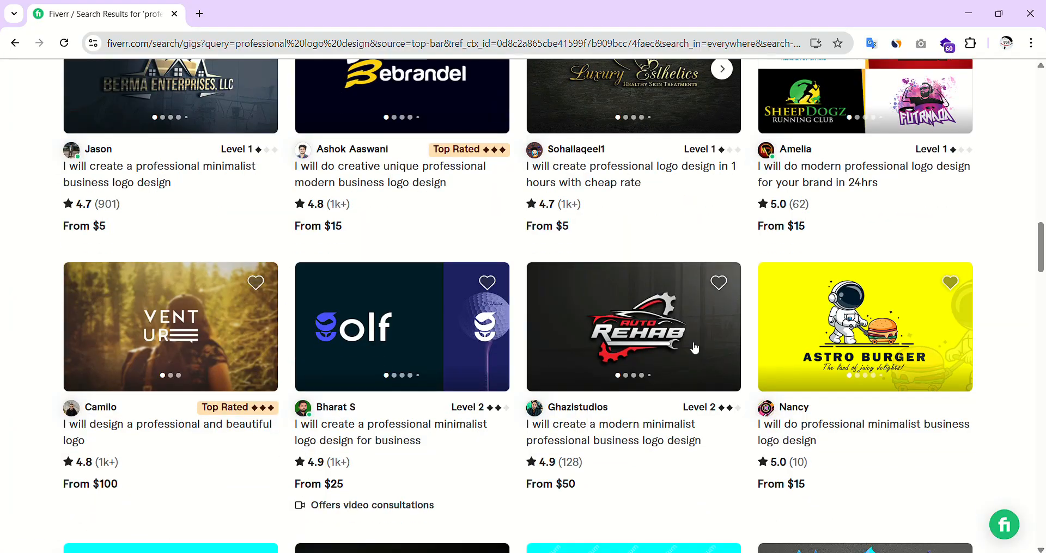
scroll(694, 347, "down", 5)
scroll(695, 347, "down", 5)
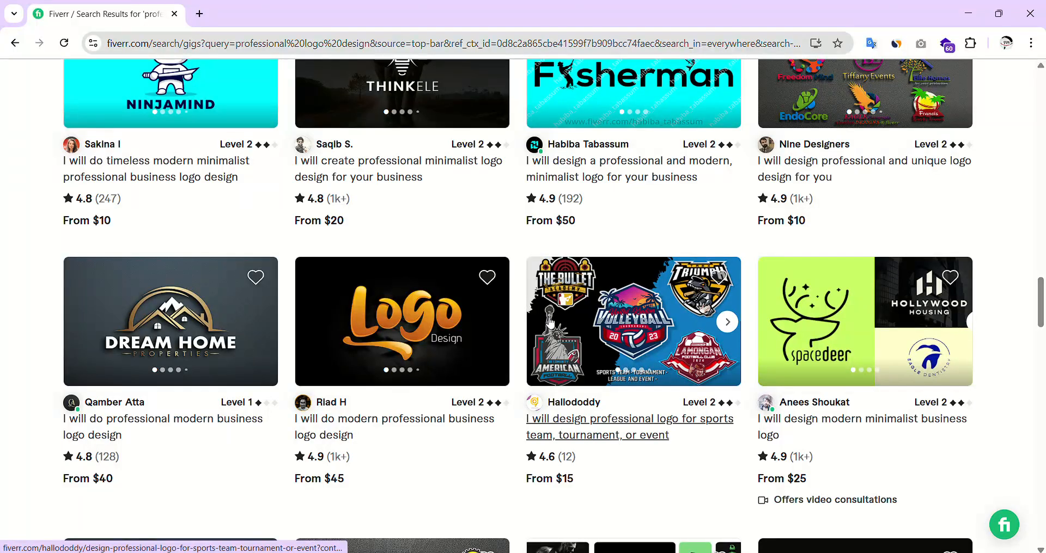
scroll(876, 390, "down", 7)
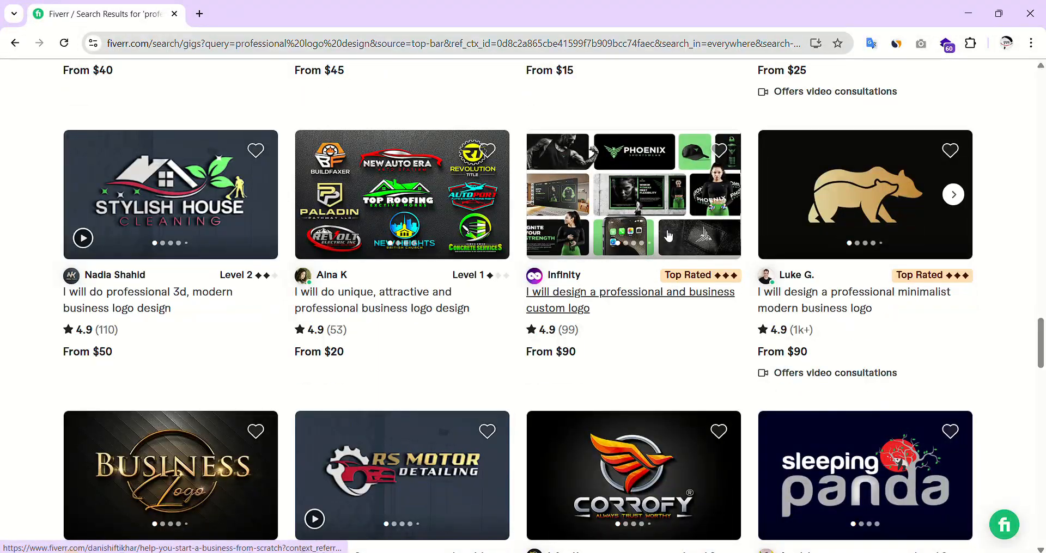
scroll(310, 333, "down", 4)
Play the preview video of the "I will do professional 3d, modern business logo design" gig with sound, and look through its preview images.
scroll(294, 304, "up", 6)
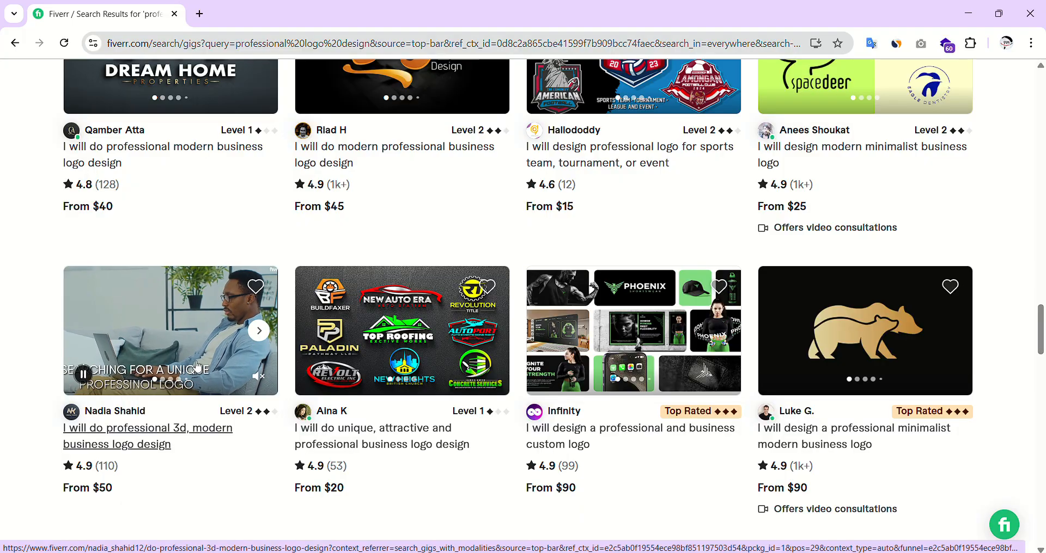
left_click(259, 377)
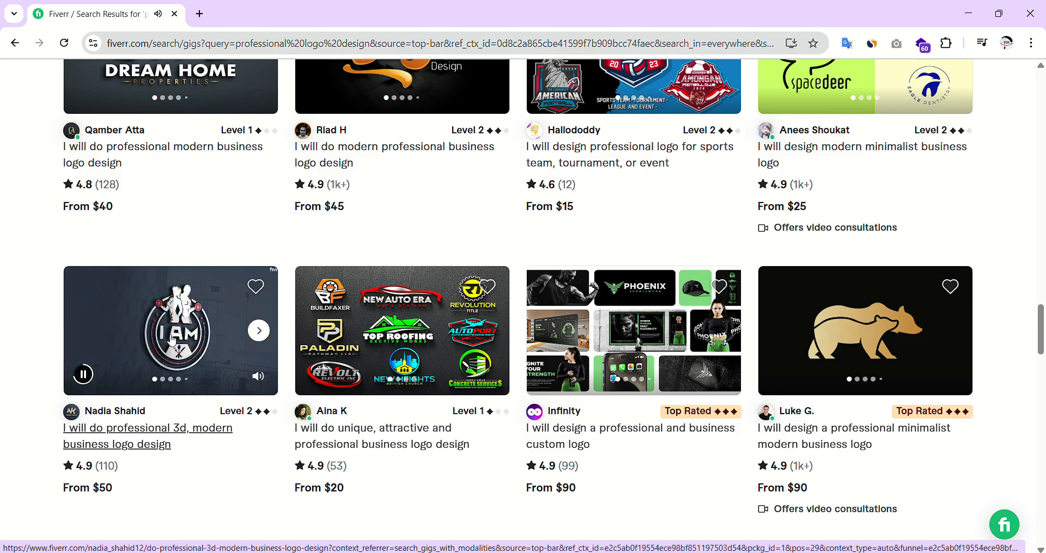
left_click(259, 332)
left_click(259, 331)
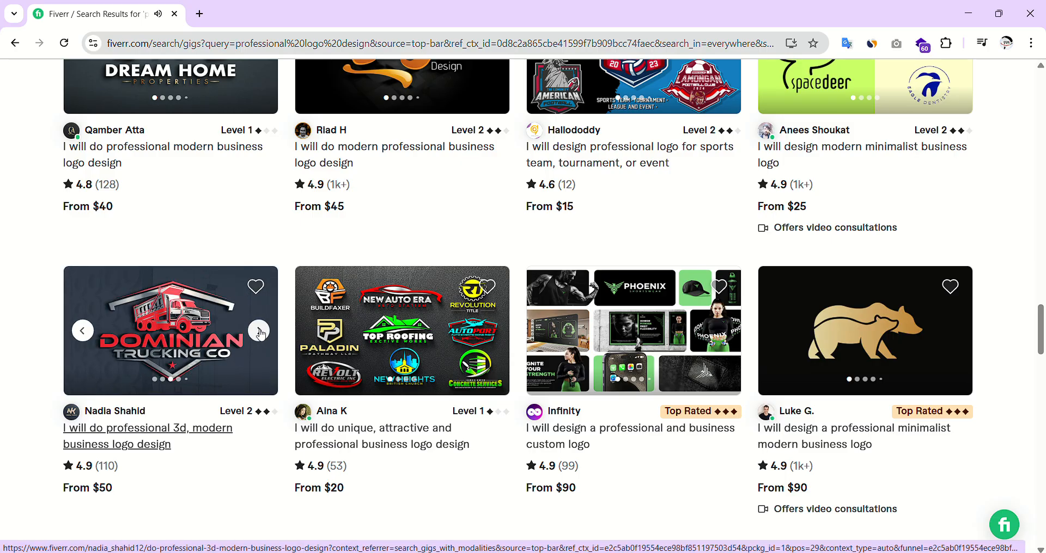
left_click(259, 331)
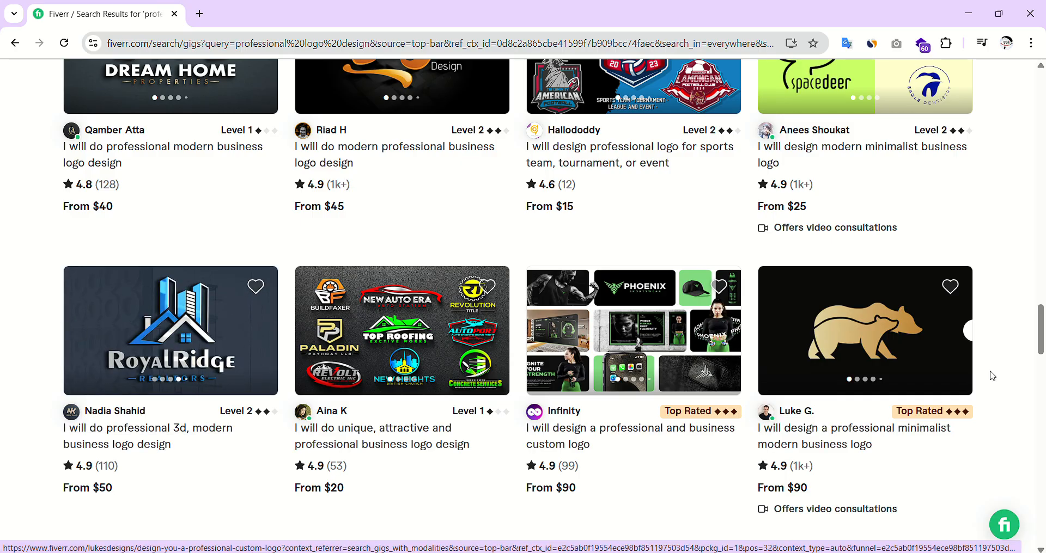
Watch the preview video of the "I will create a modern and professional 3d business logo design or edit it" gig.
scroll(925, 457, "down", 10)
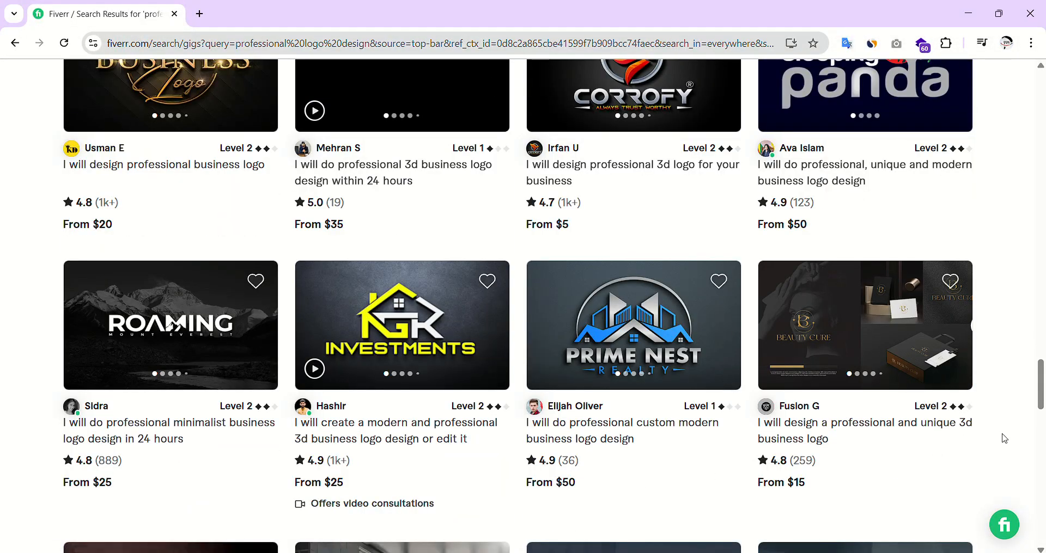
scroll(1011, 431, "down", 1)
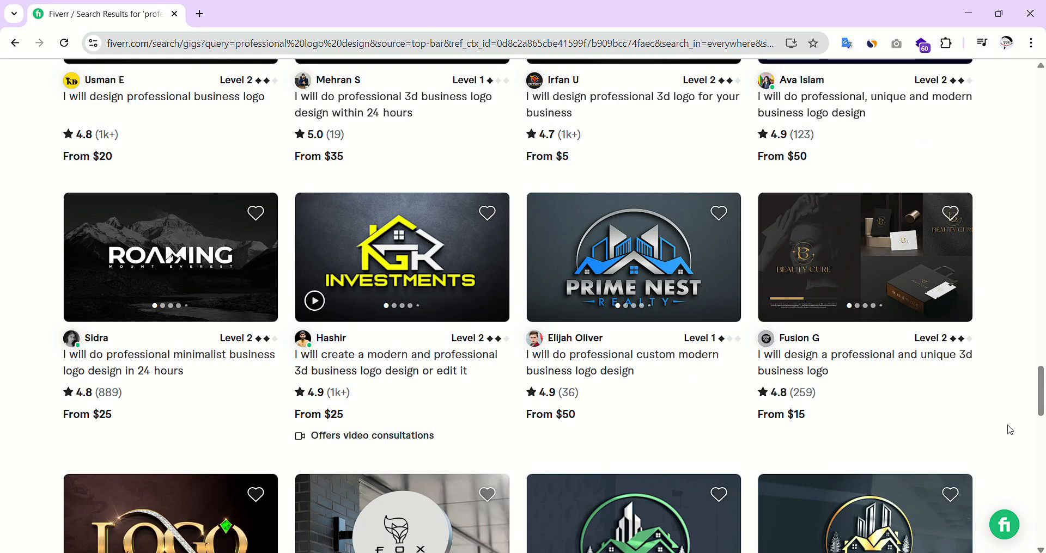
mouse_move(433, 267)
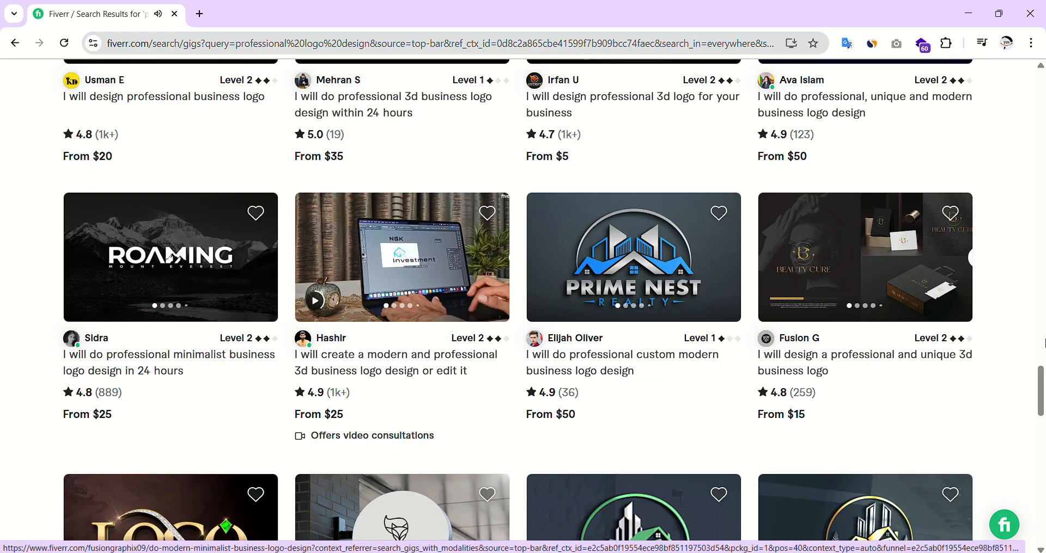
Watch the preview video of the "I will design professional modern business and 3d minimalist logo" gig and view the last results row.
scroll(980, 380, "down", 5)
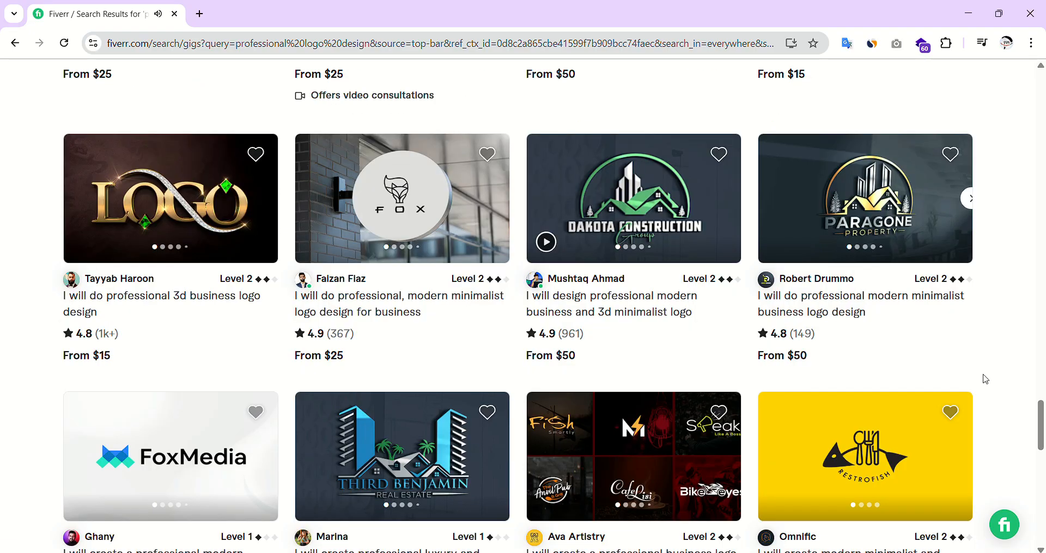
scroll(1017, 381, "up", 1)
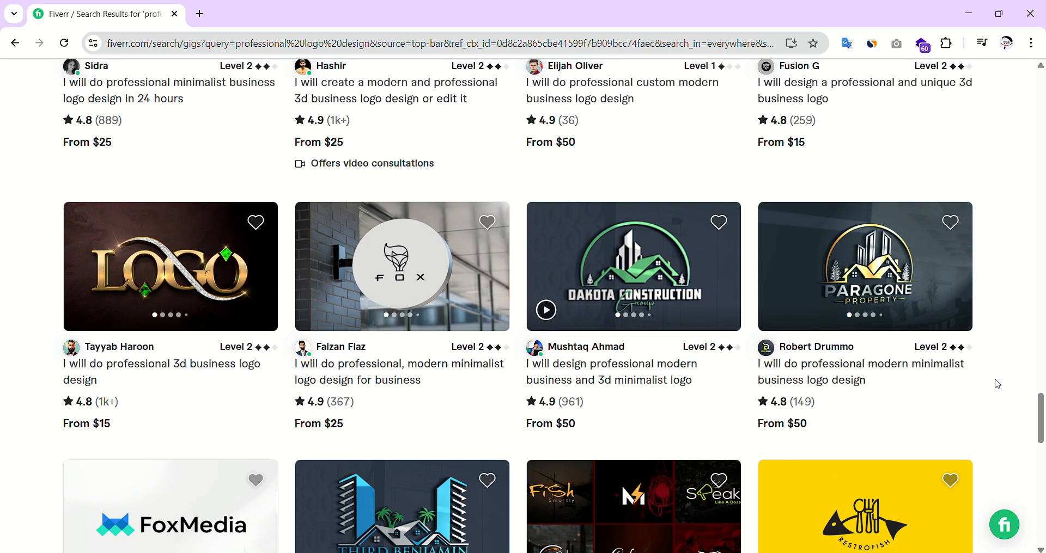
scroll(997, 384, "up", 1)
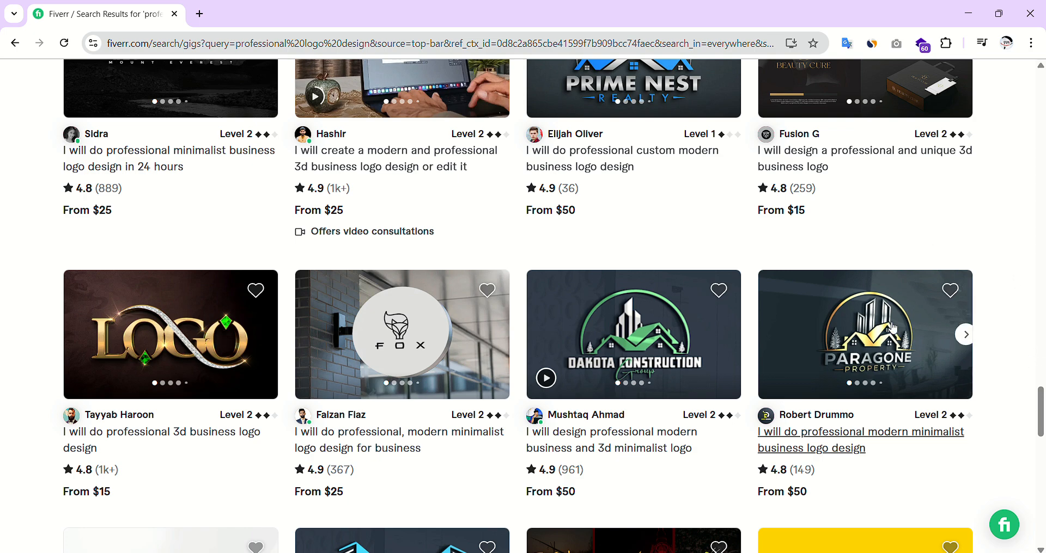
mouse_move(700, 347)
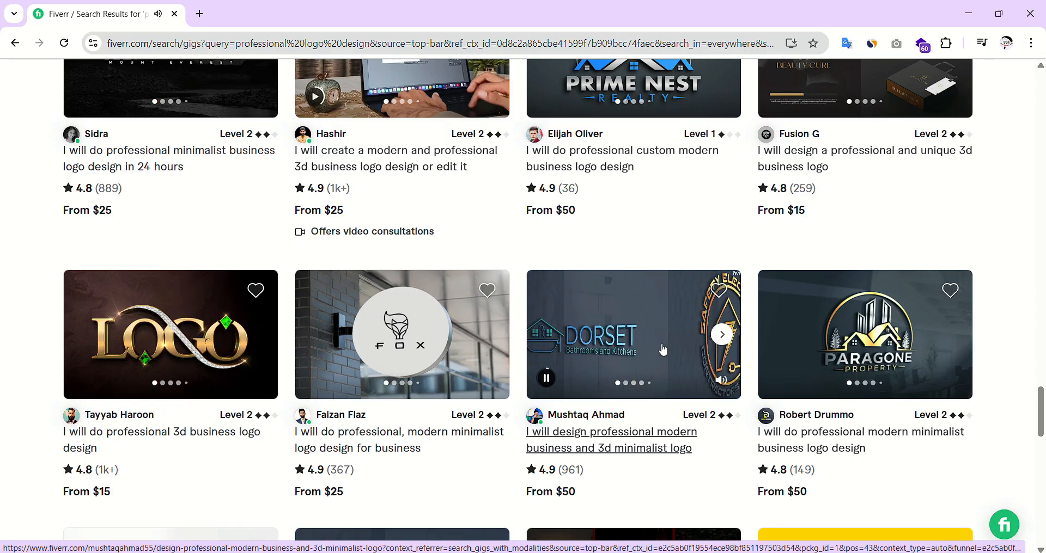
scroll(998, 353, "down", 5)
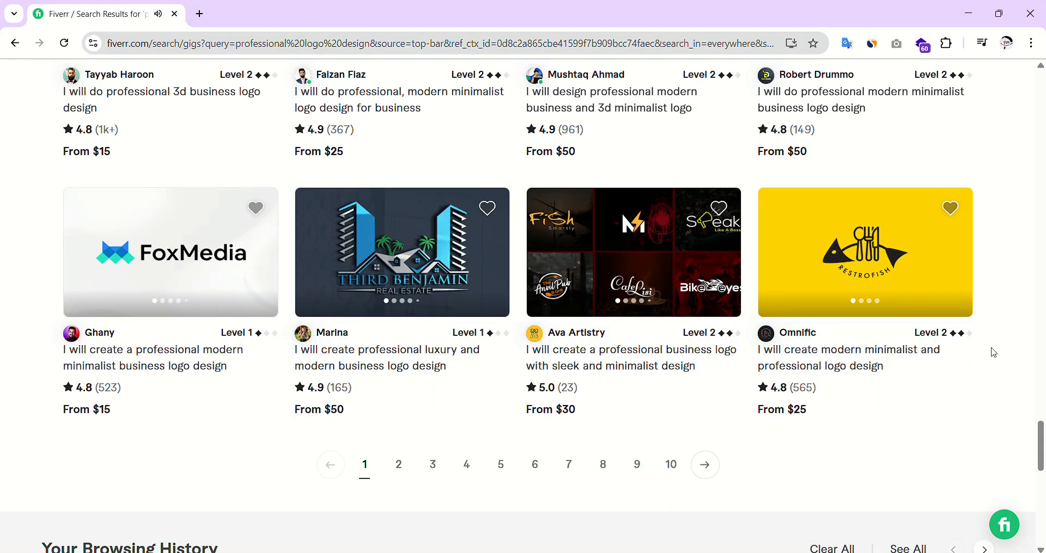
Open the account's own profile page from the search results and view its details and profile checklist.
scroll(882, 441, "up", 1)
scroll(880, 441, "up", 20)
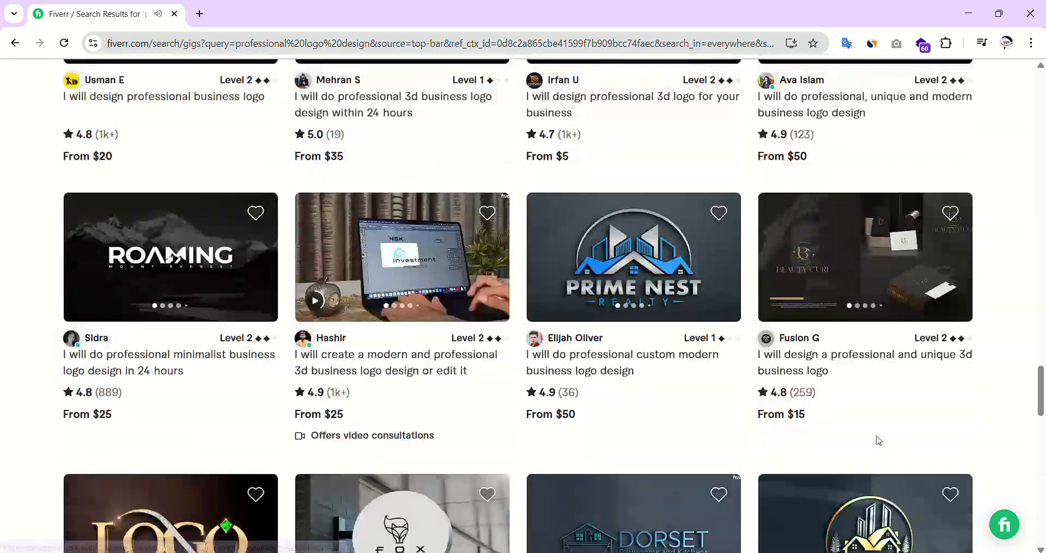
scroll(856, 444, "up", 15)
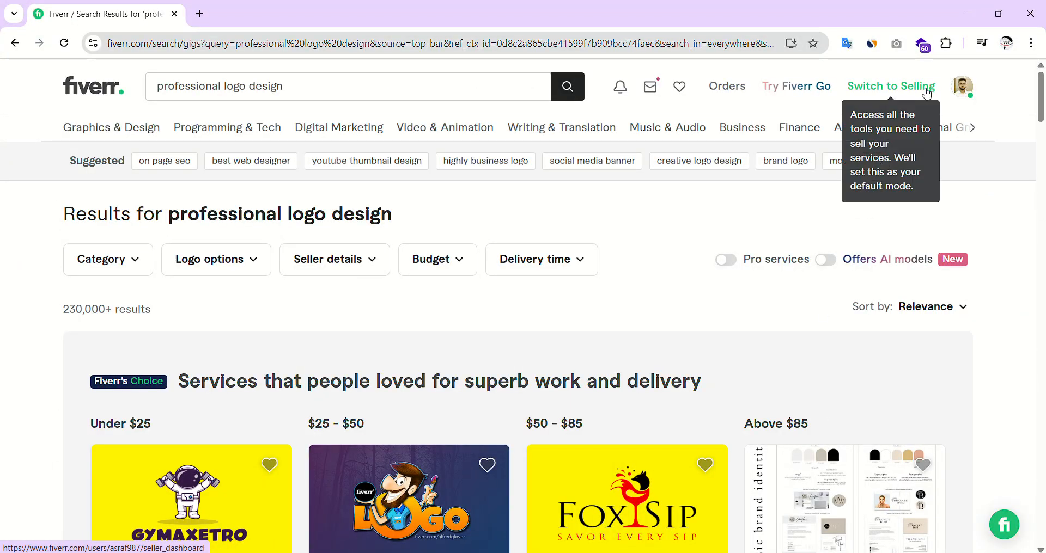
left_click(963, 86)
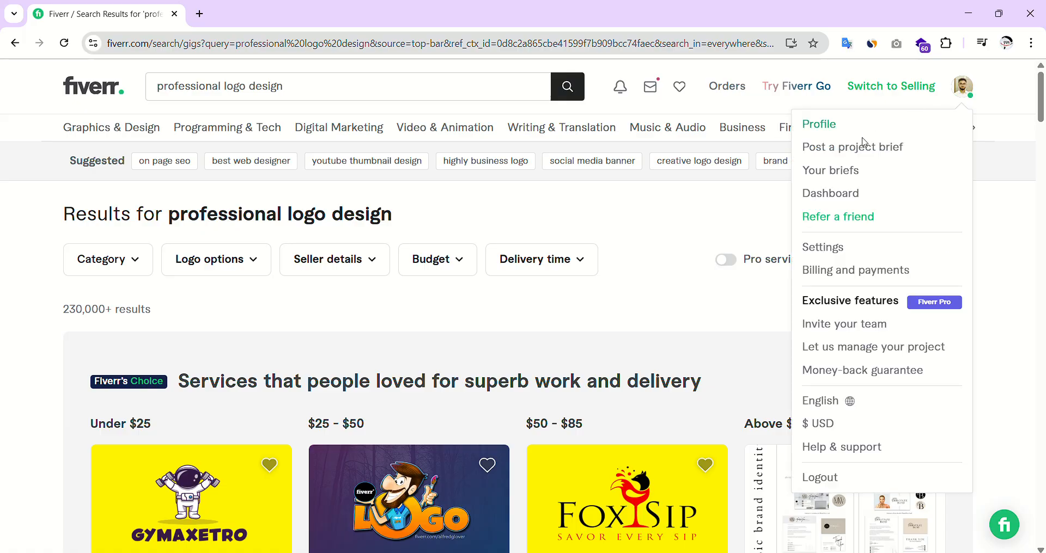
left_click(841, 125)
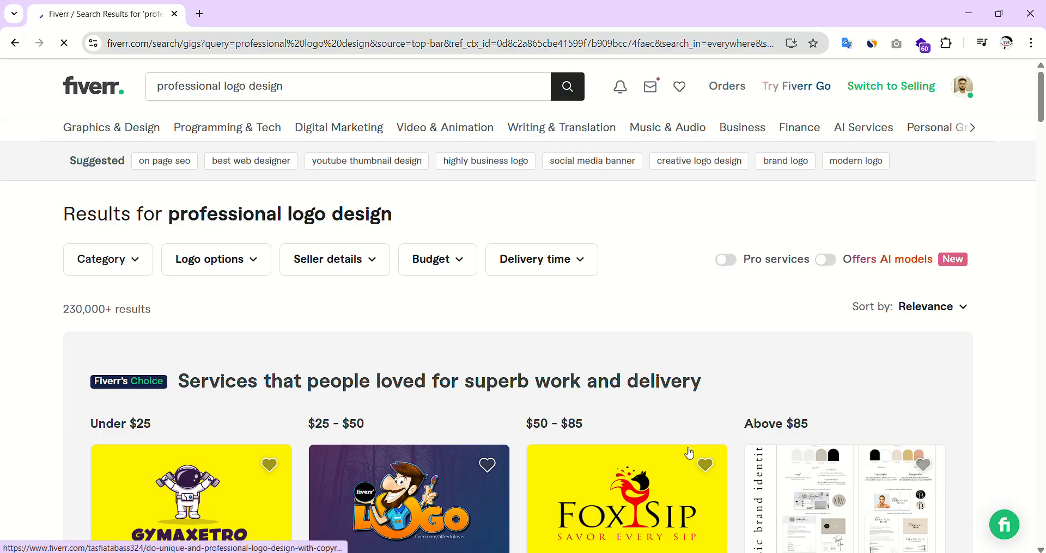
scroll(599, 445, "down", 4)
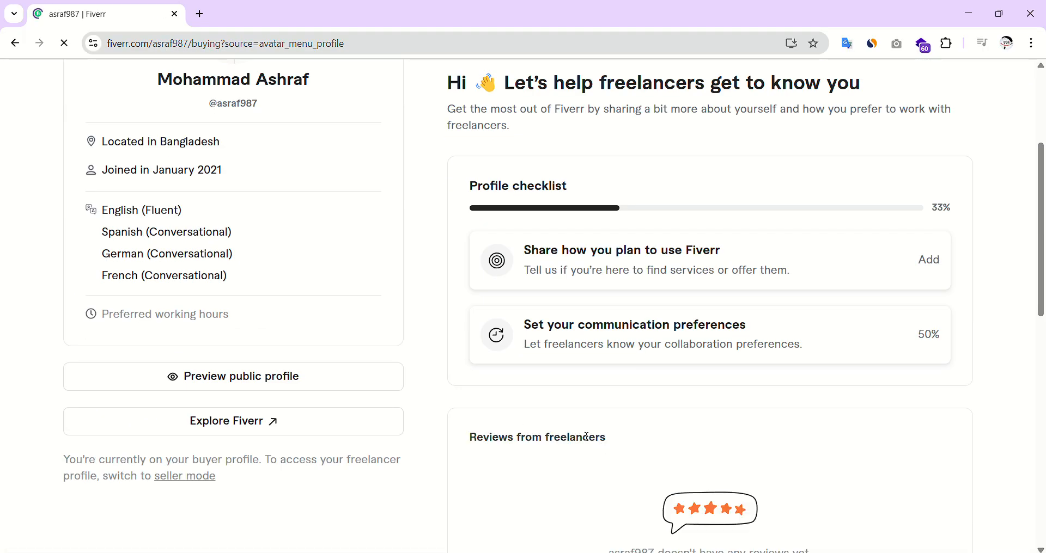
Dismiss the notice about the ordering profile and look over the profile checklist and reviews section on the buyer profile page.
scroll(591, 442, "down", 5)
scroll(588, 442, "up", 9)
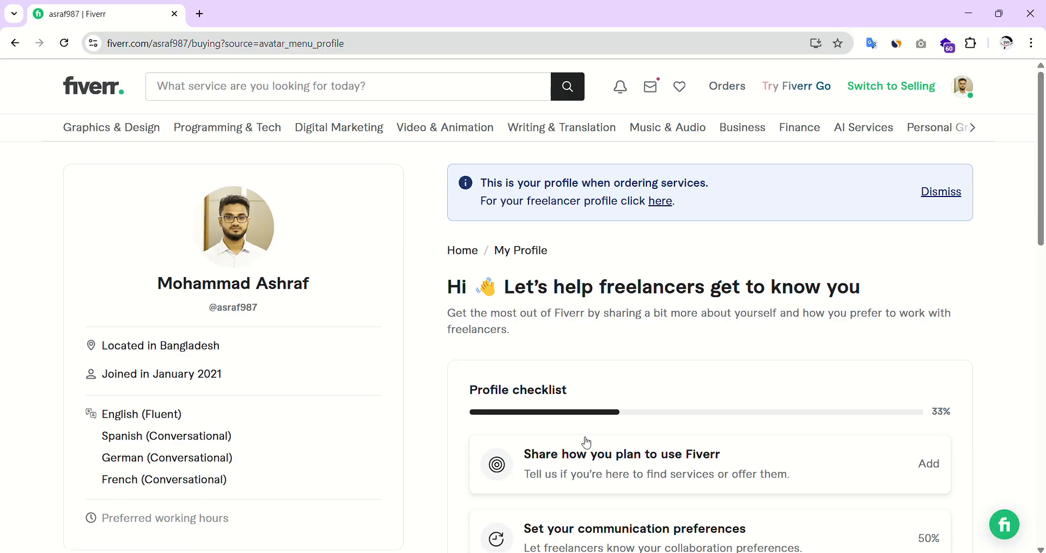
left_click(950, 193)
scroll(677, 401, "down", 10)
scroll(665, 428, "up", 5)
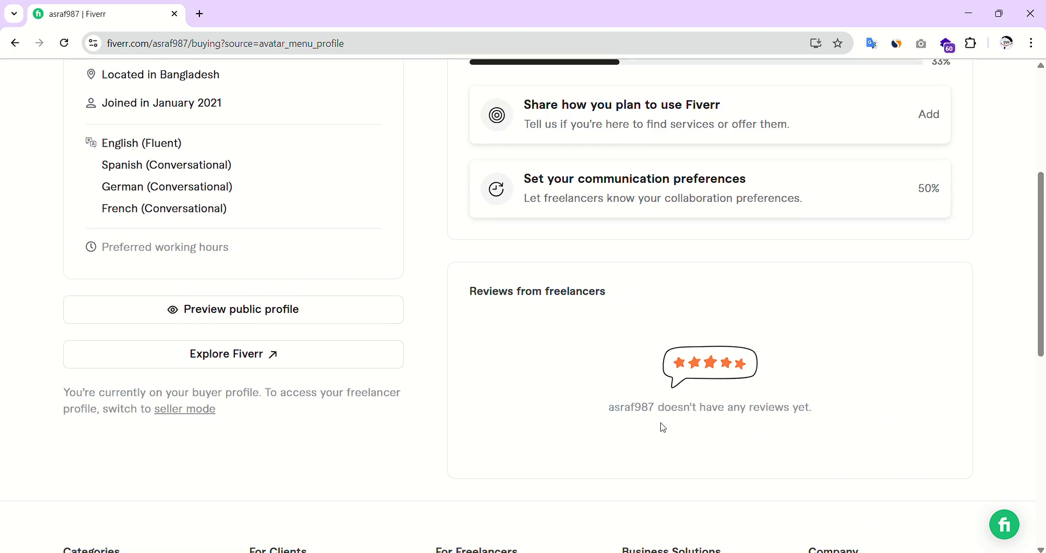
scroll(663, 428, "up", 4)
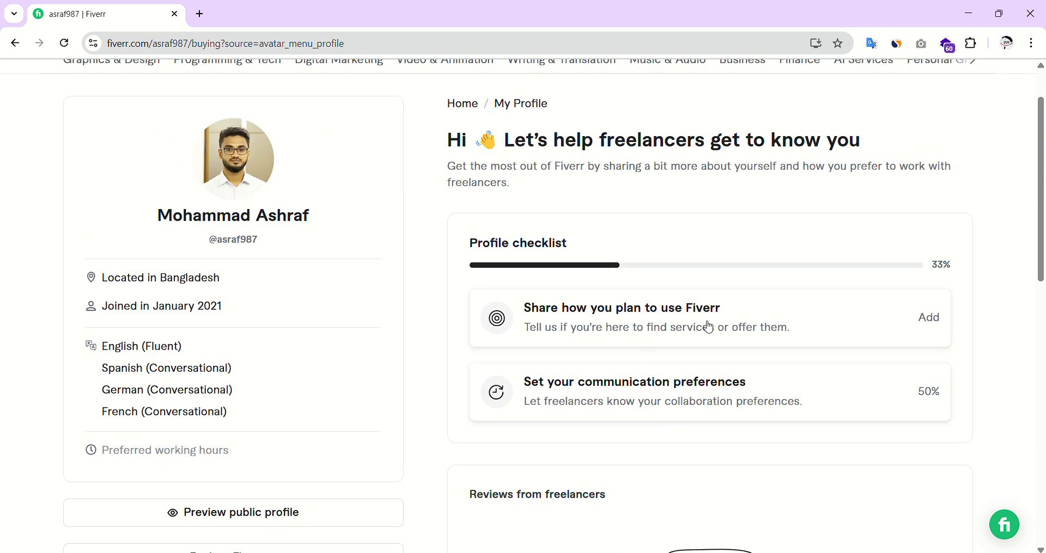
scroll(709, 327, "up", 1)
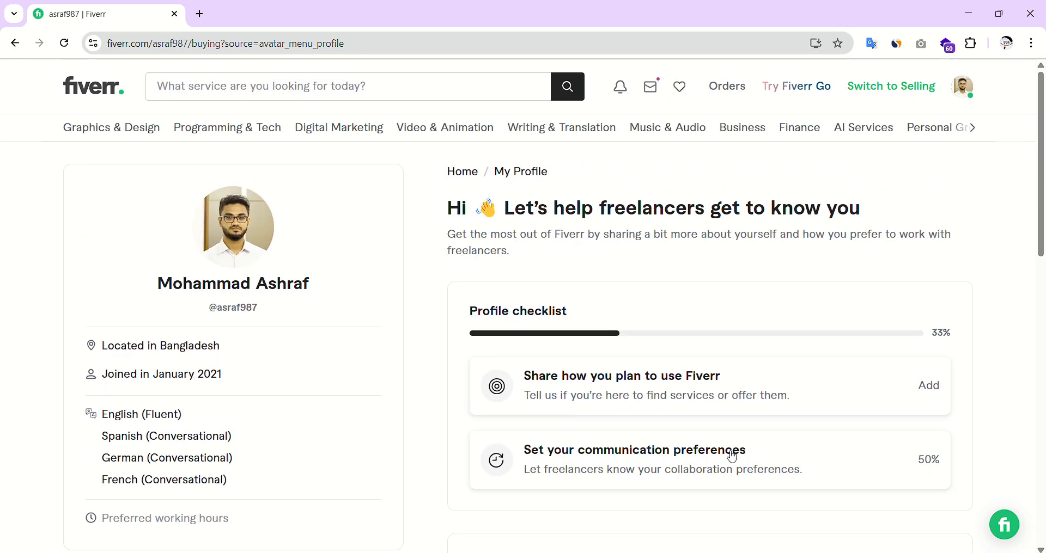
Switch the account to selling and review the seller dashboard's level overview, tip cards and active orders section.
left_click(891, 87)
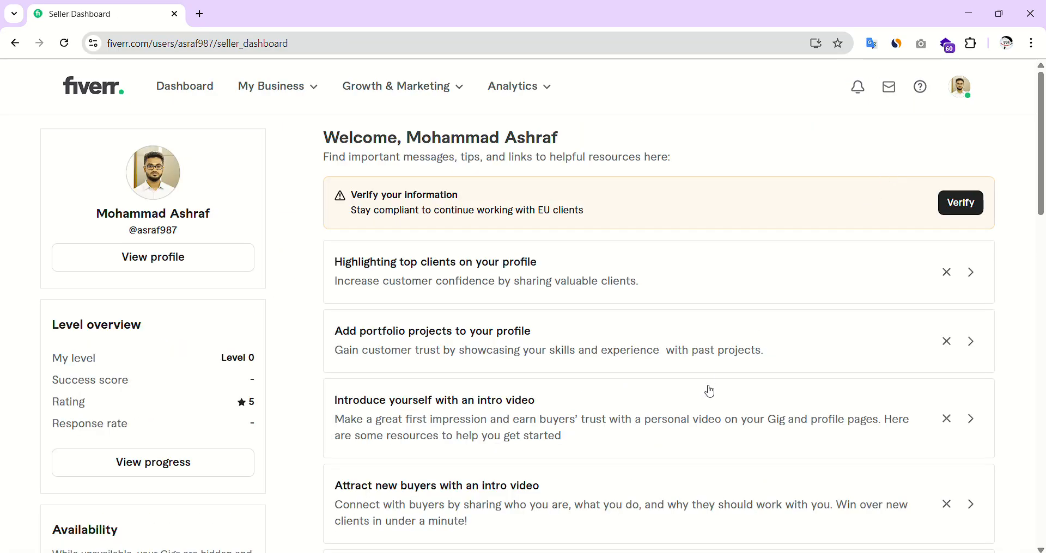
scroll(707, 390, "down", 3)
scroll(697, 403, "down", 1)
scroll(626, 420, "up", 4)
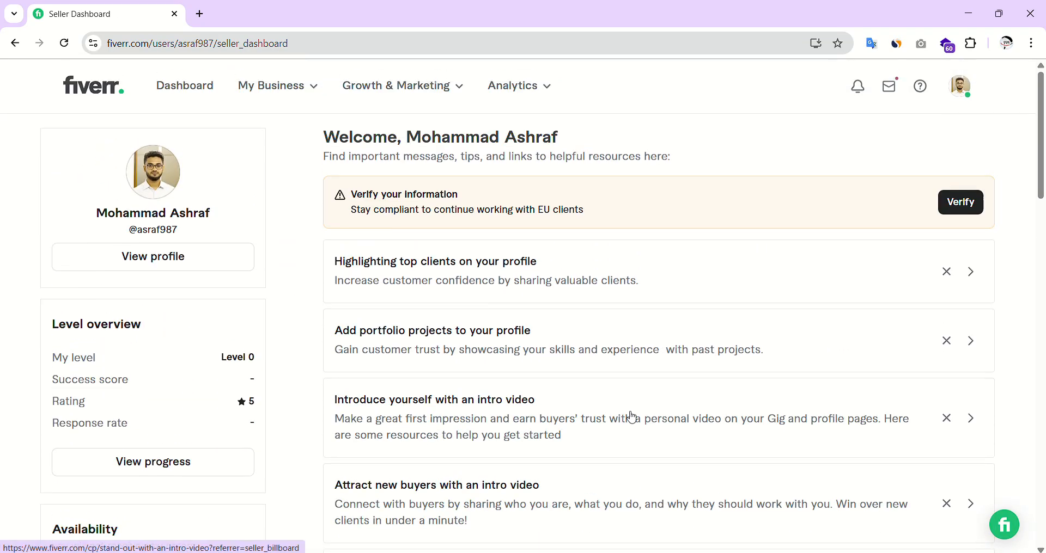
scroll(632, 406, "down", 2)
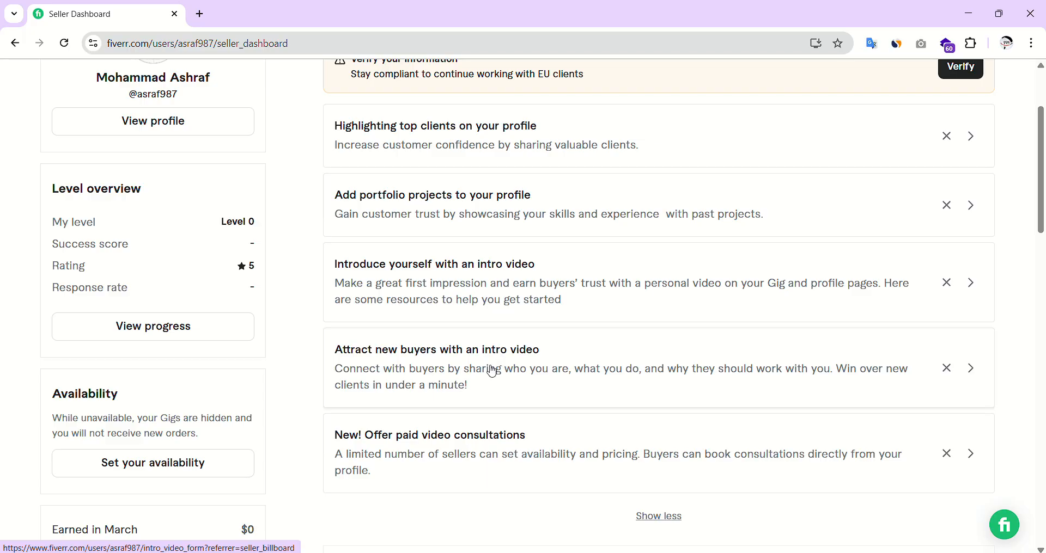
scroll(490, 381, "up", 1)
scroll(469, 397, "down", 1)
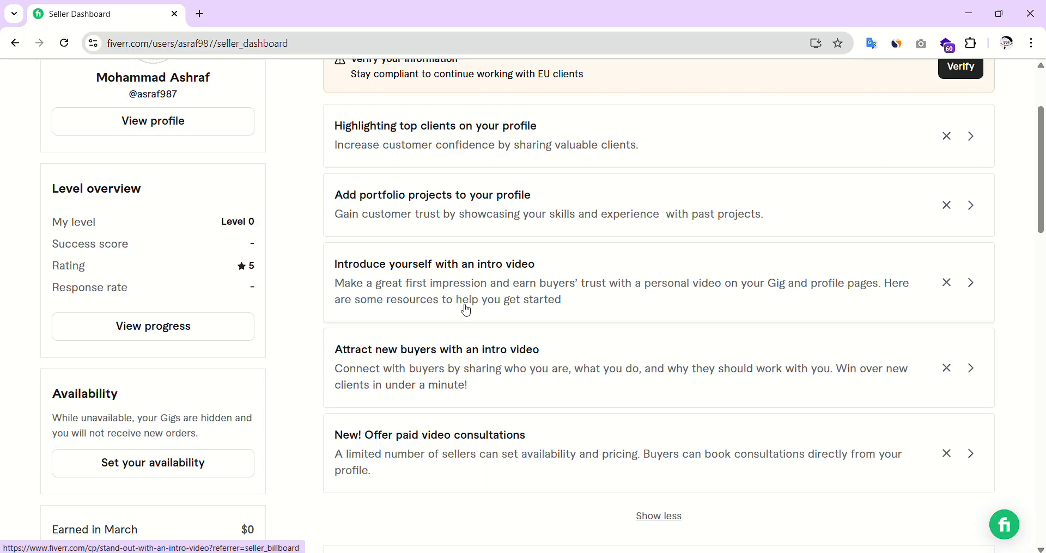
scroll(553, 385, "down", 6)
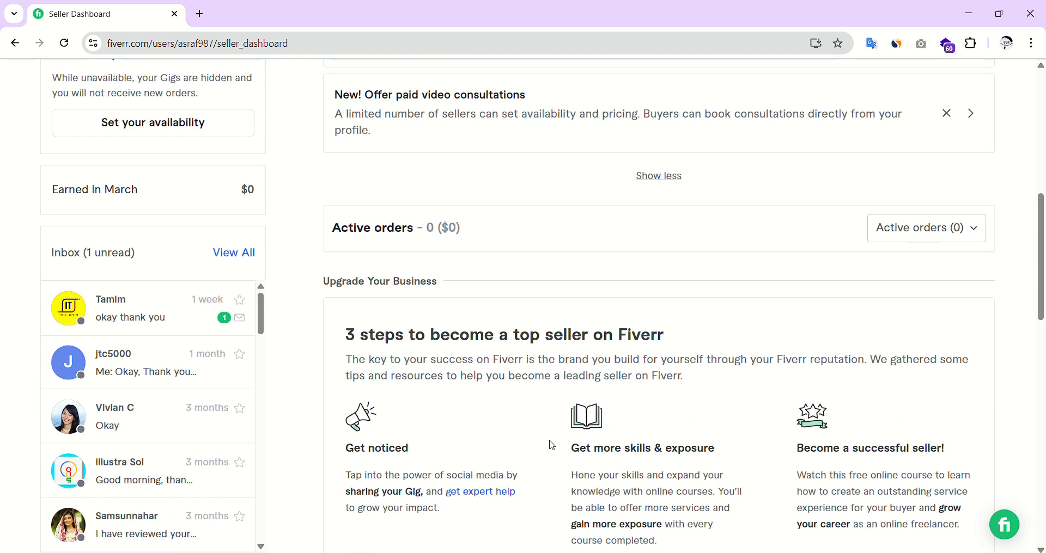
scroll(551, 448, "up", 7)
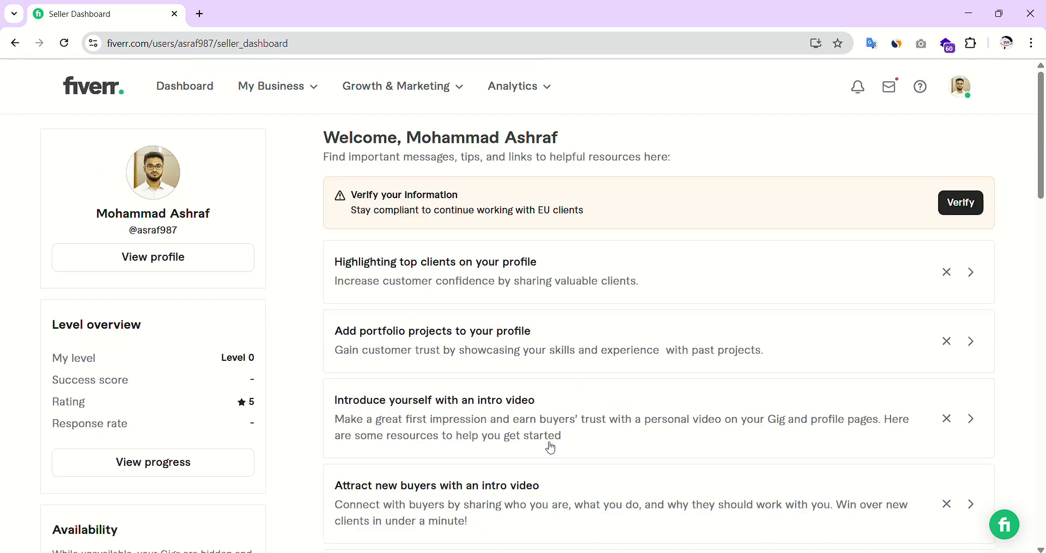
scroll(550, 448, "down", 2)
scroll(478, 357, "up", 1)
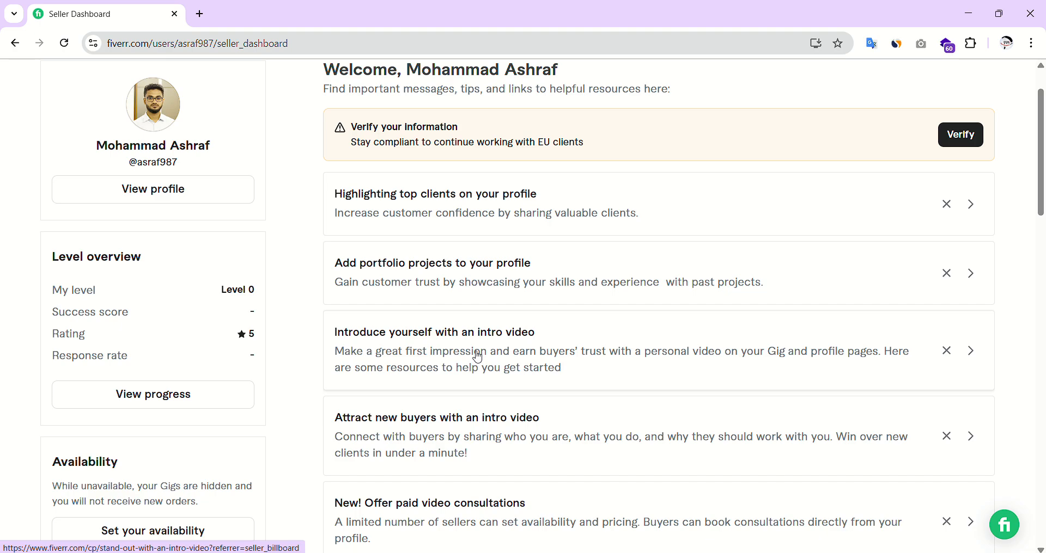
Open the "Introduce yourself with an intro video" resource and play the "I will edit high quality videos for youtube and business" preview with sound.
left_click(488, 351)
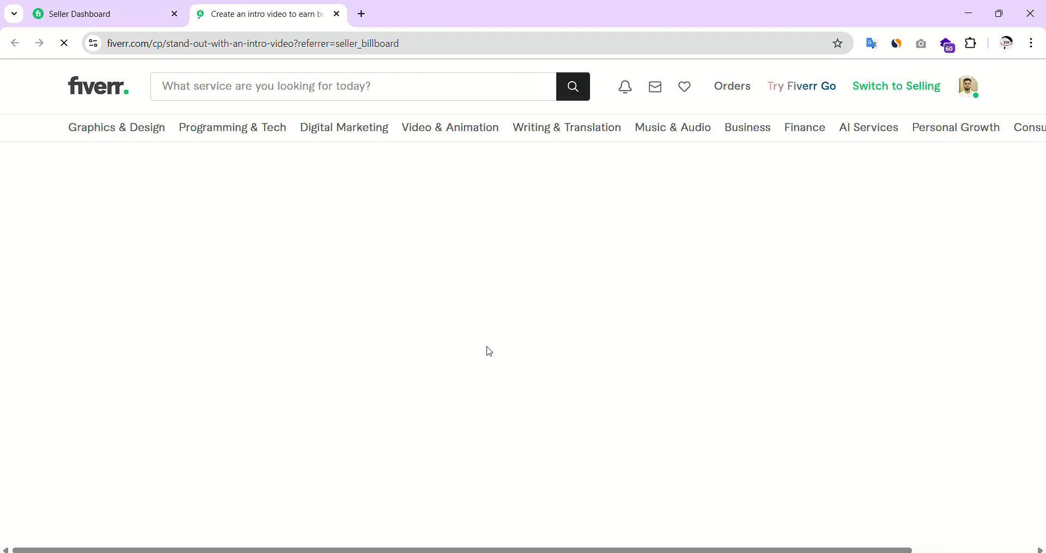
scroll(606, 345, "down", 10)
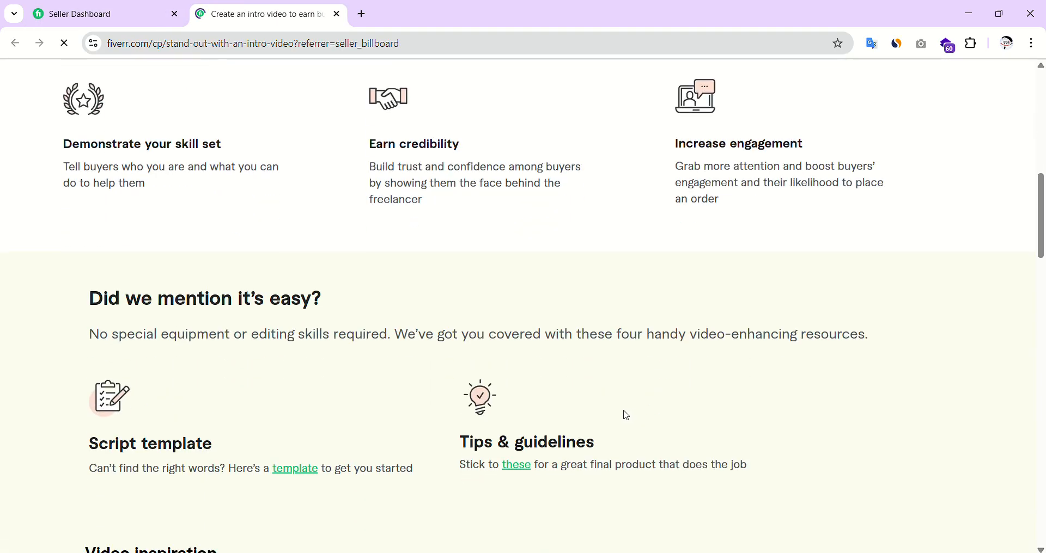
scroll(627, 417, "down", 1)
scroll(623, 420, "down", 10)
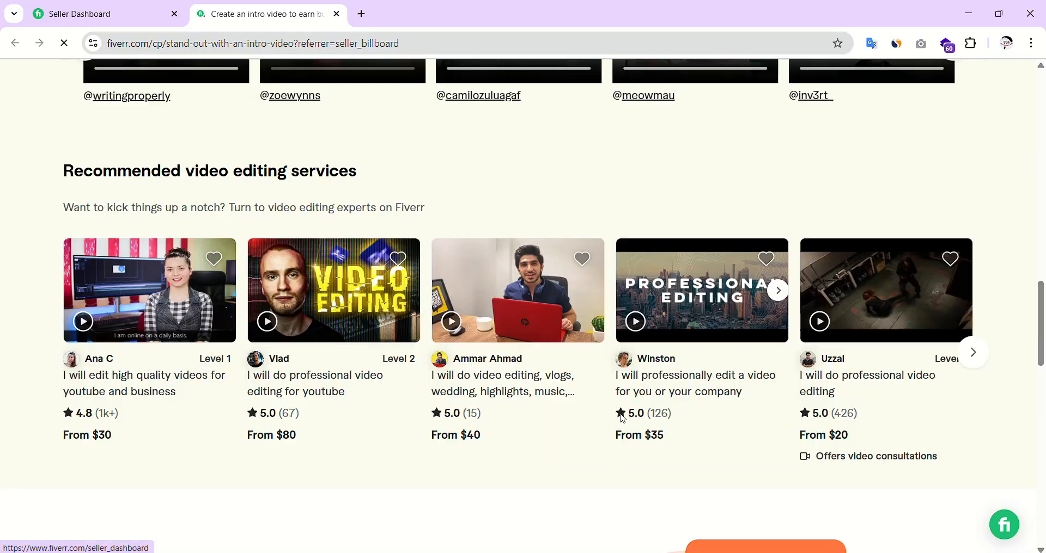
mouse_move(171, 311)
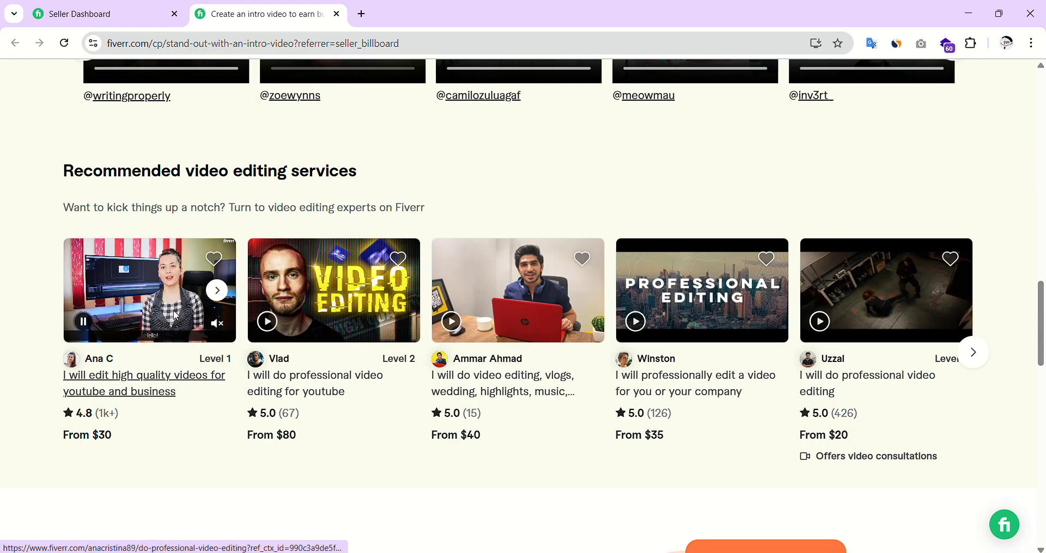
left_click(218, 326)
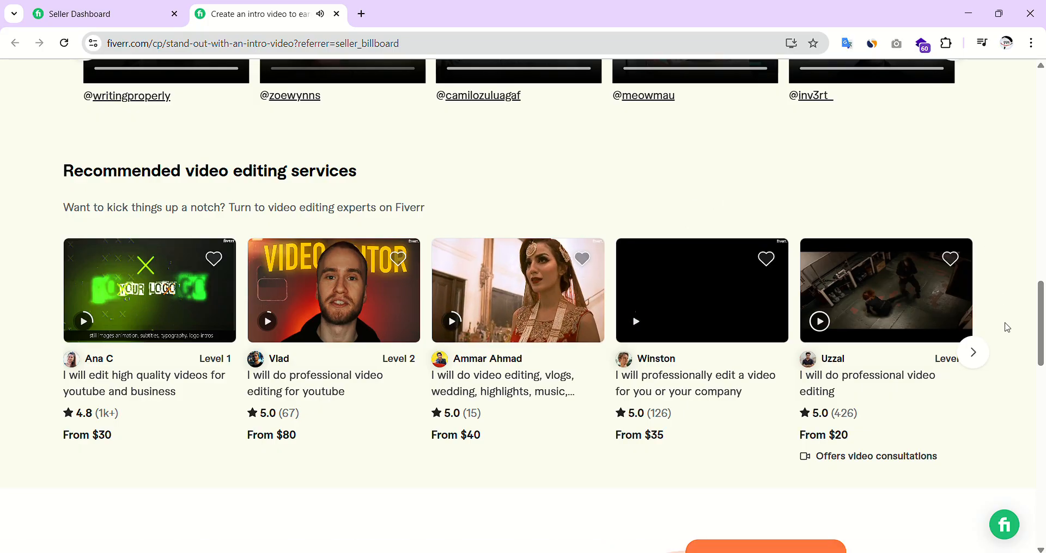
Read the rest of the intro video guide, then close it and return to the seller dashboard.
scroll(997, 404, "down", 9)
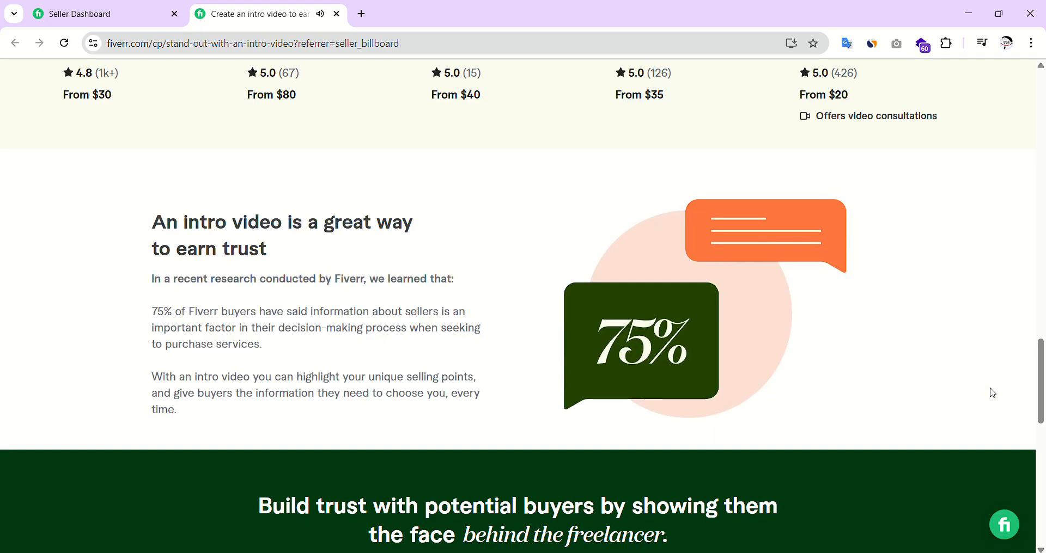
scroll(993, 393, "up", 4)
scroll(993, 393, "down", 5)
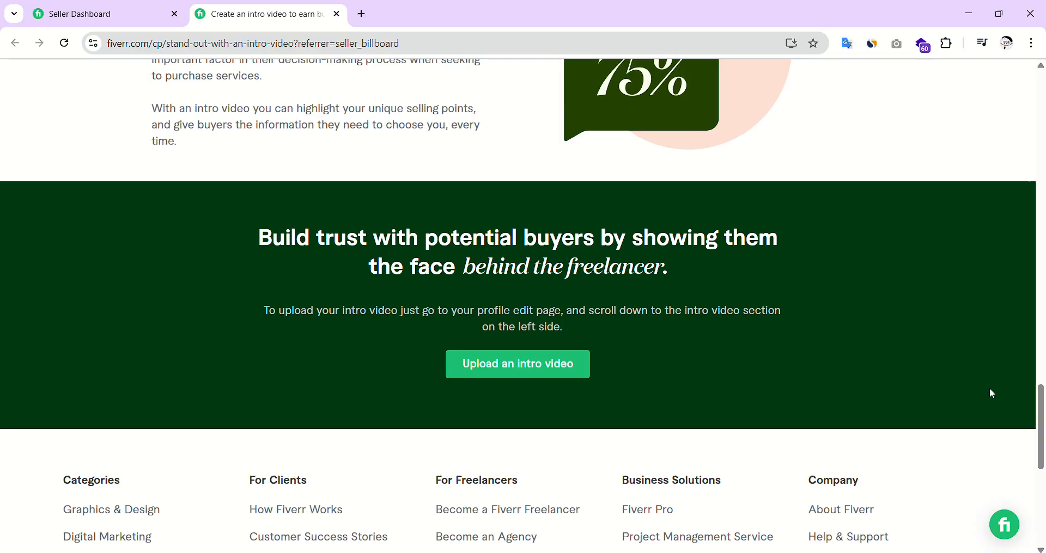
scroll(992, 394, "up", 15)
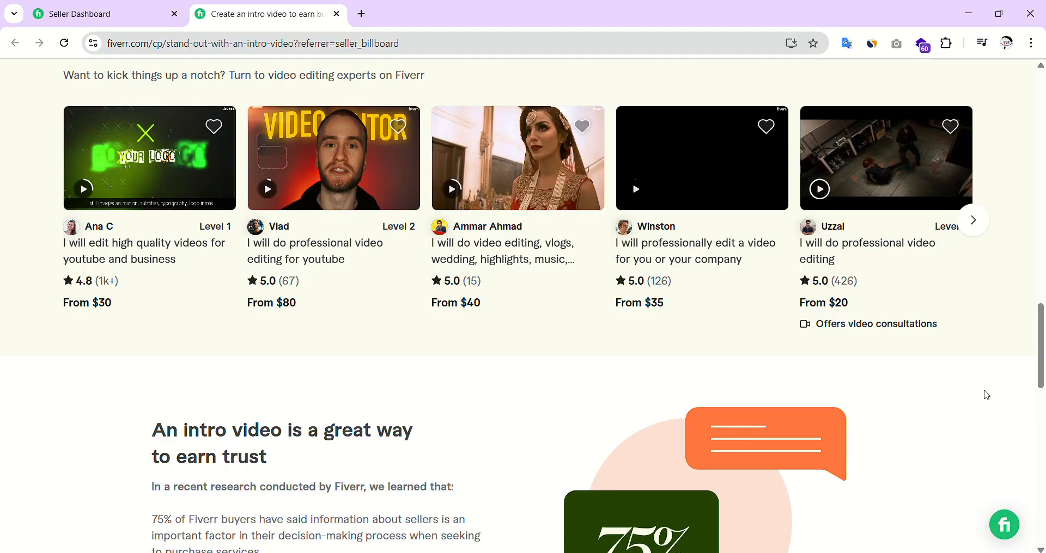
scroll(981, 397, "up", 10)
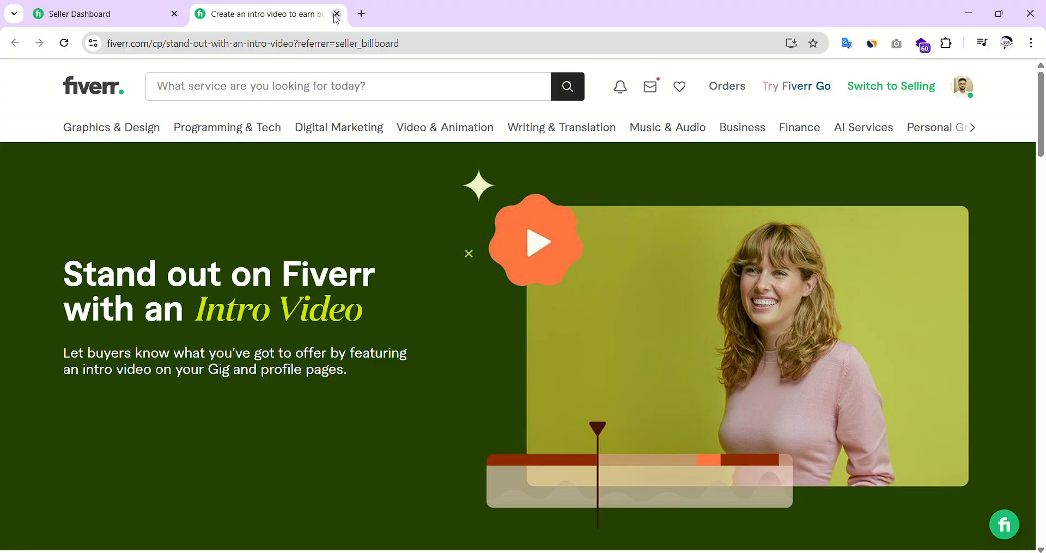
left_click(336, 15)
scroll(777, 362, "up", 1)
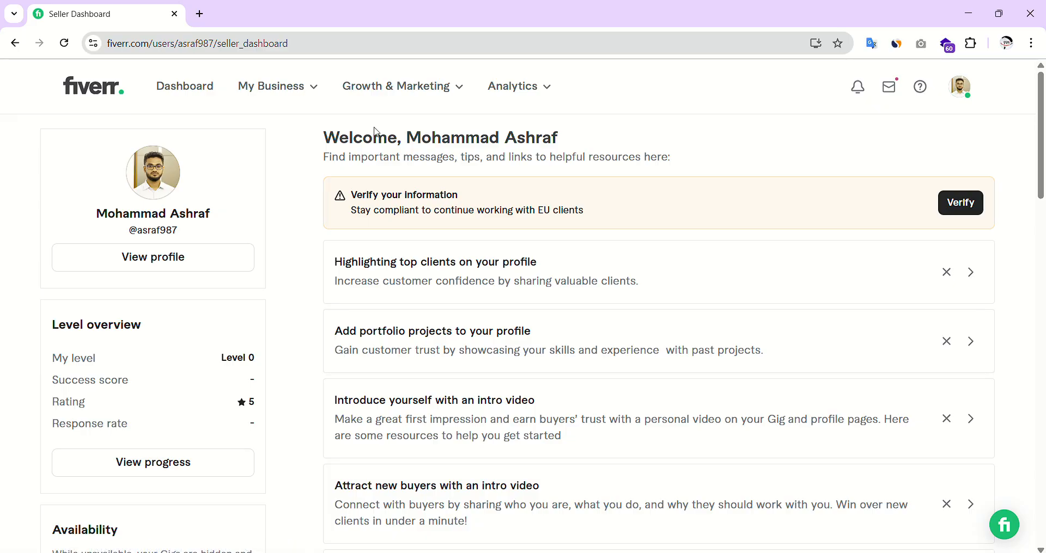
Switch the account back to buying and search the marketplace for "logo design".
left_click(961, 88)
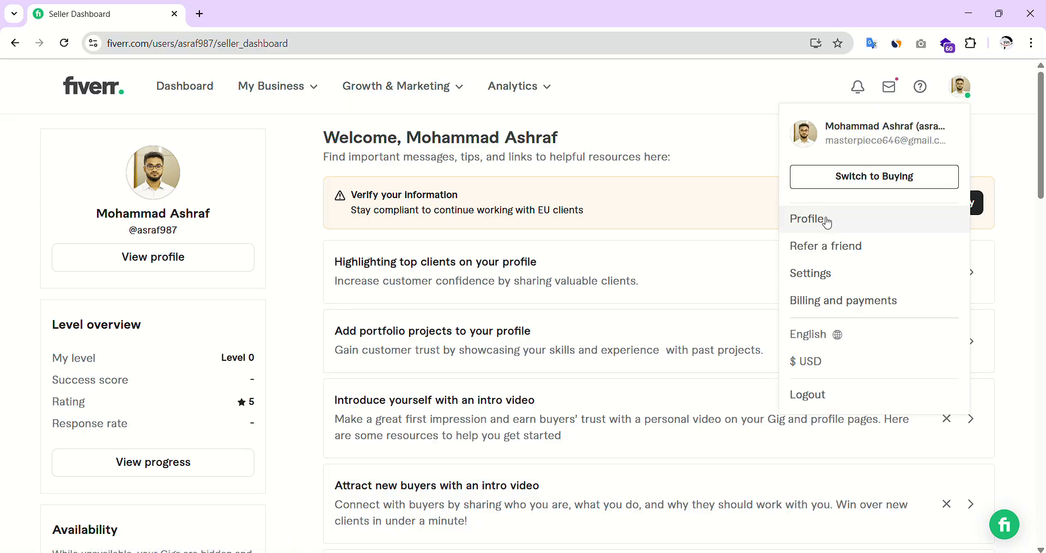
left_click(877, 178)
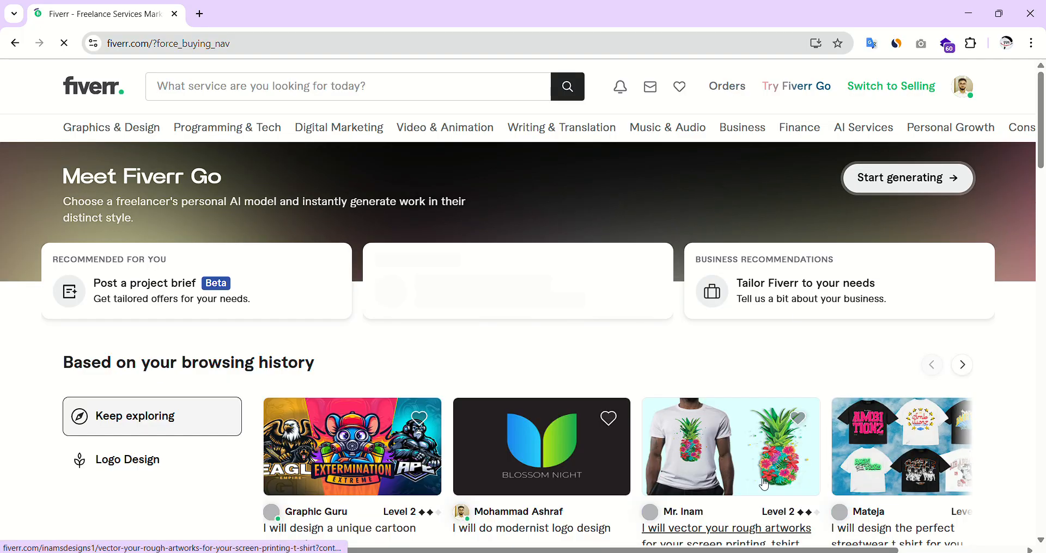
left_click(404, 91)
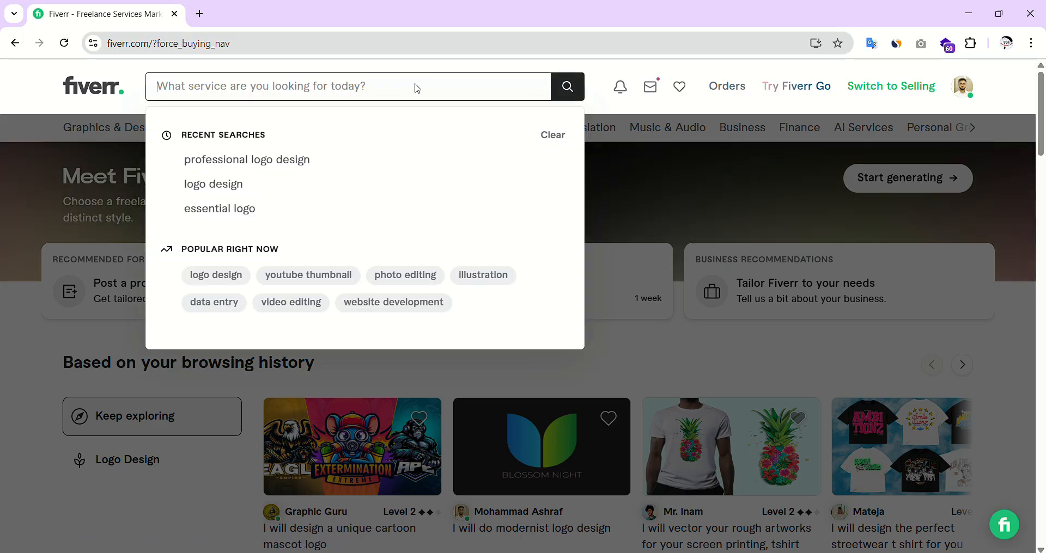
type("logo de")
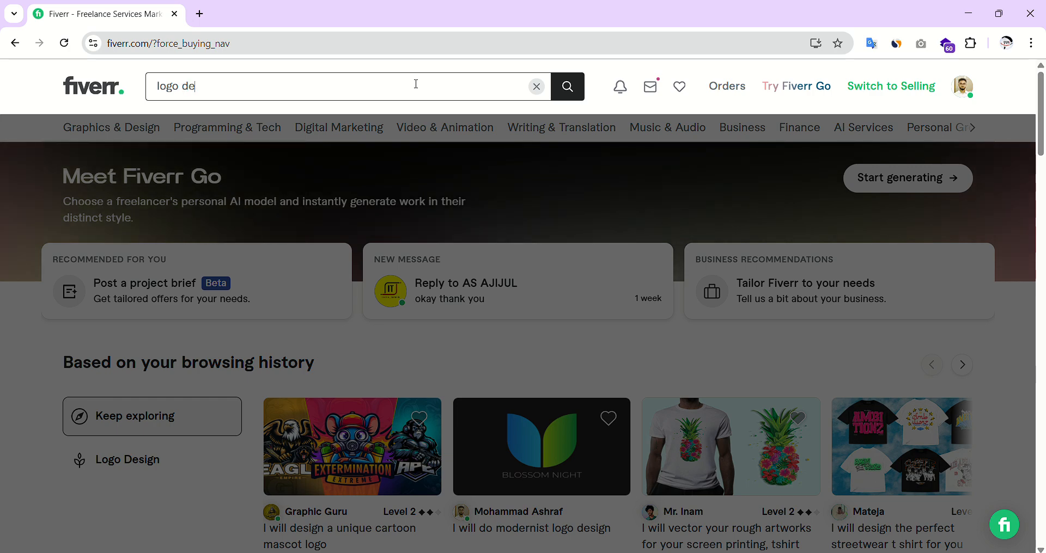
type("sign")
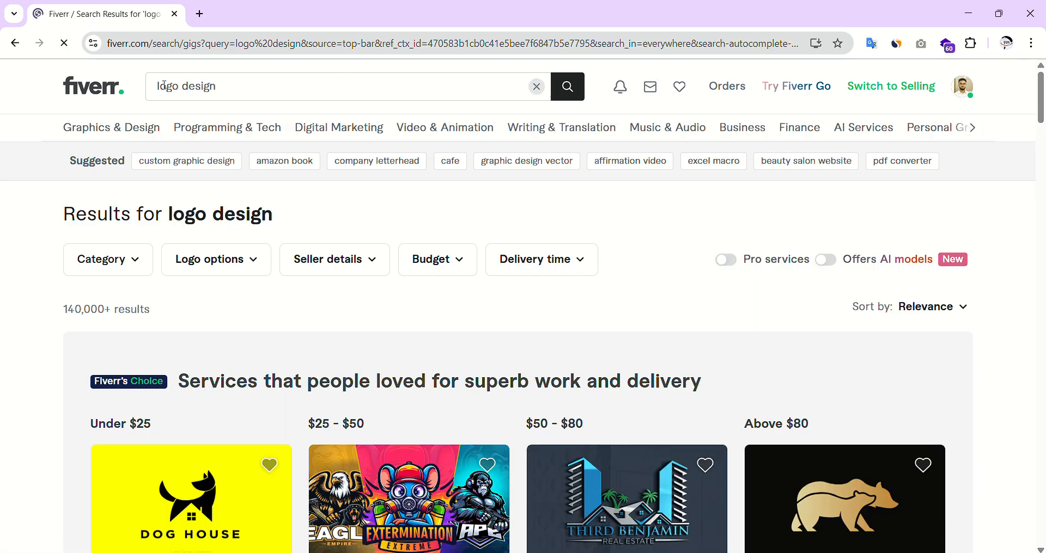
left_click_drag(158, 86, 226, 87)
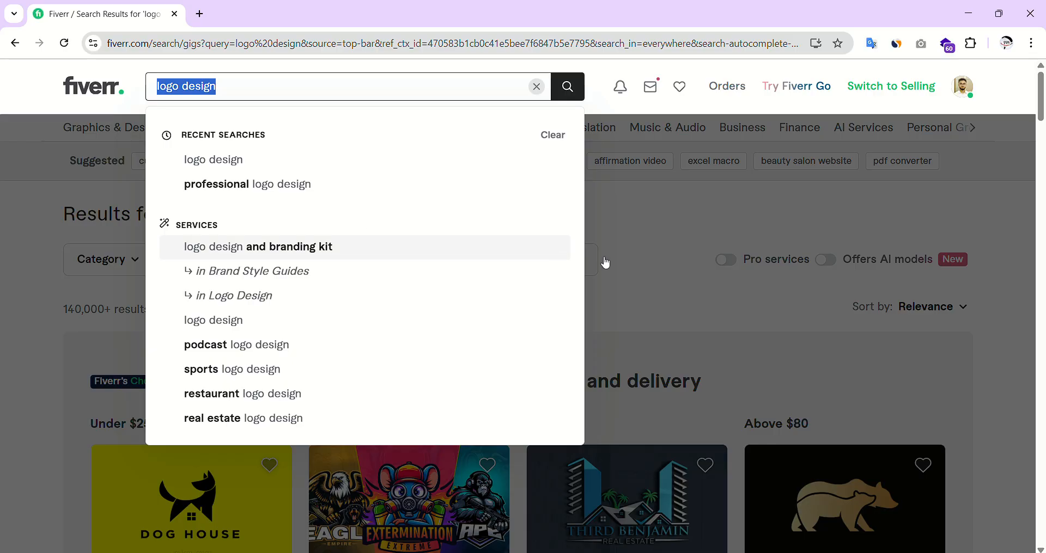
left_click(656, 227)
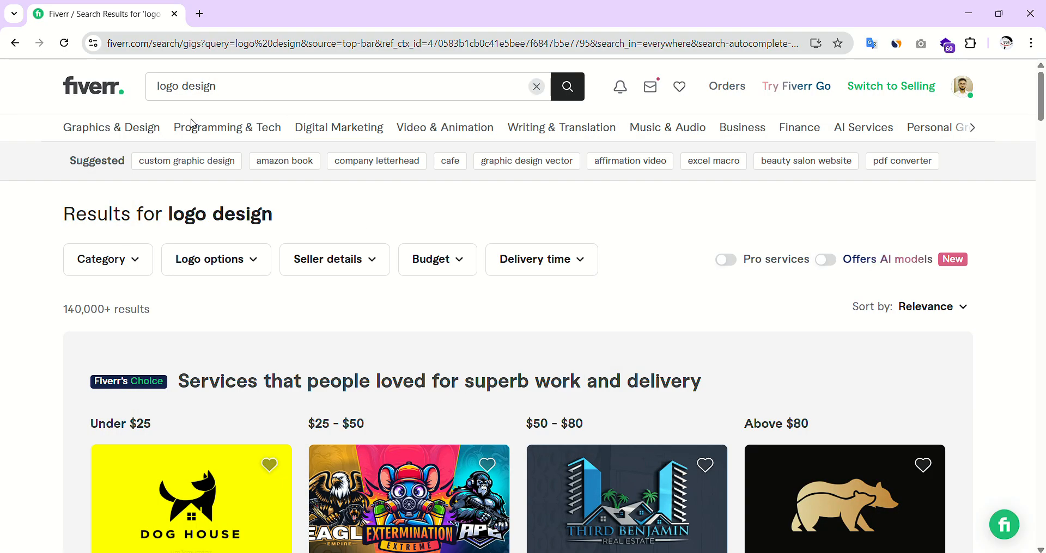
Examine the logo design results, comparing the thumbnails, seller levels and prices of the Fiverr's Choice and regular gigs.
scroll(462, 433, "down", 5)
scroll(462, 433, "down", 3)
scroll(730, 430, "up", 10)
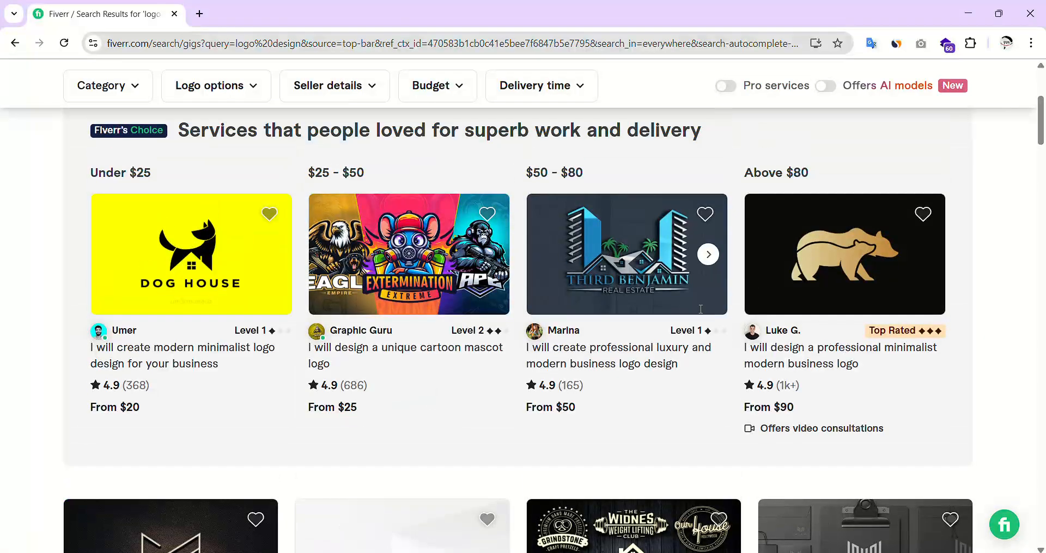
scroll(626, 327, "down", 6)
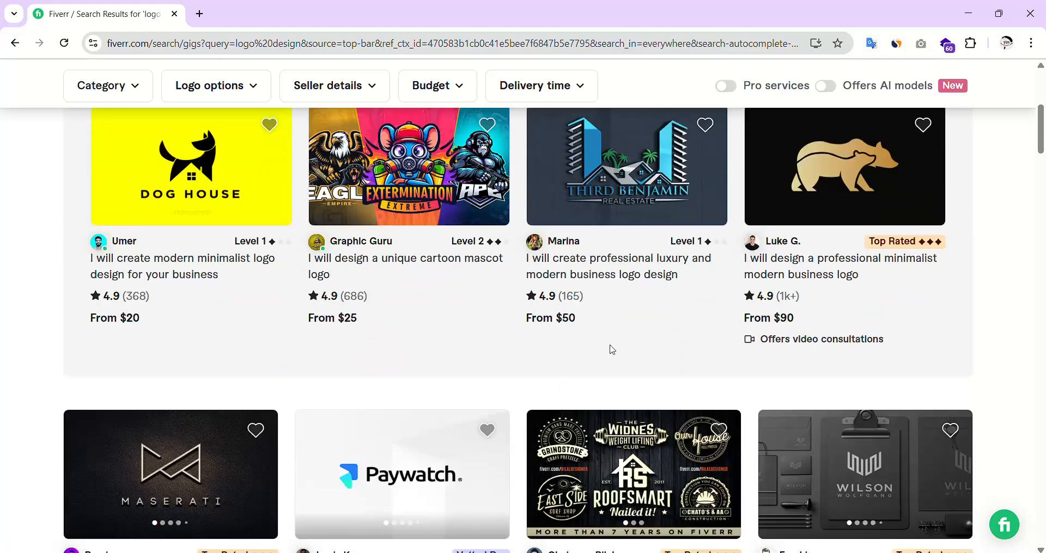
scroll(608, 352, "up", 2)
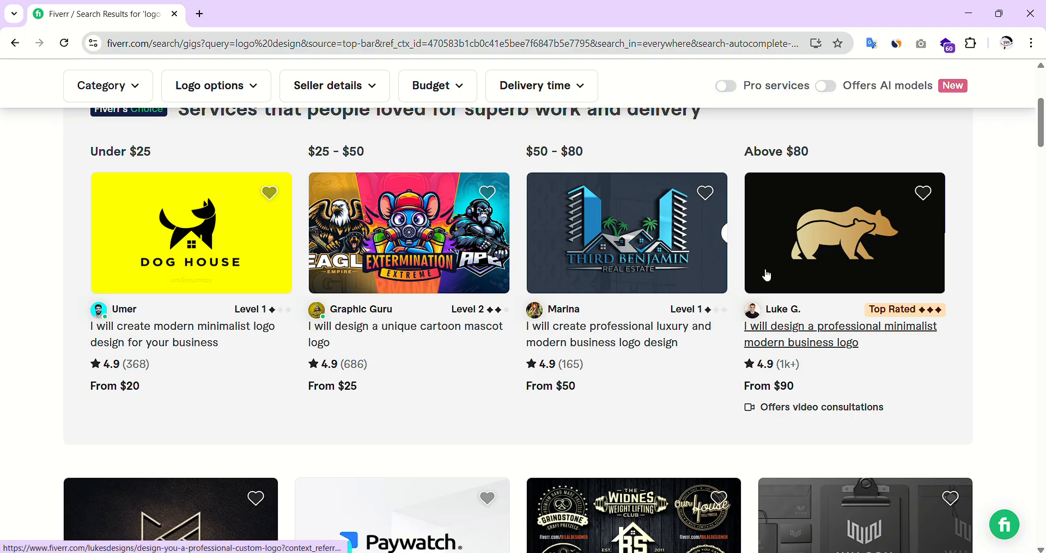
scroll(741, 414, "down", 5)
scroll(729, 455, "down", 4)
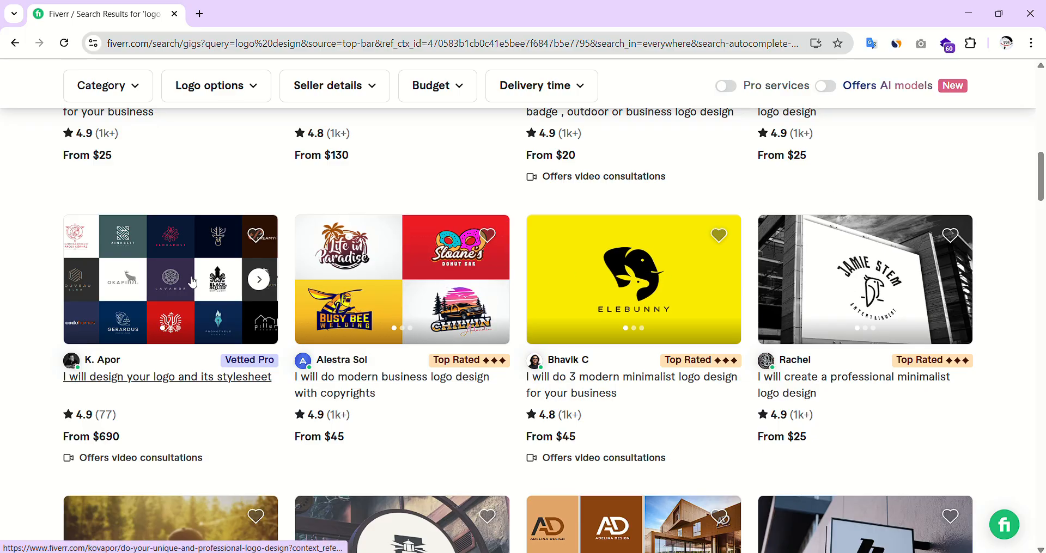
scroll(233, 421, "down", 4)
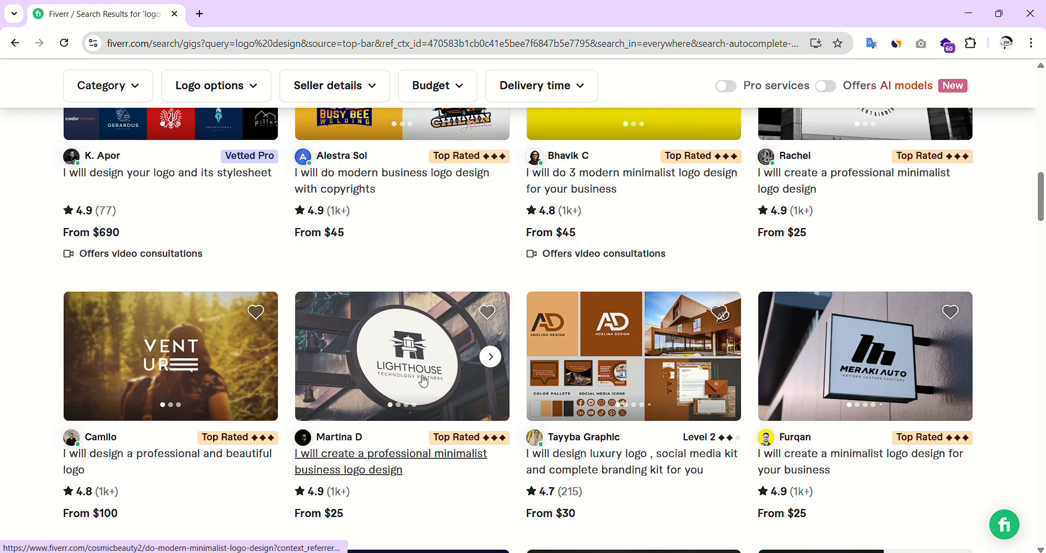
scroll(892, 376, "down", 5)
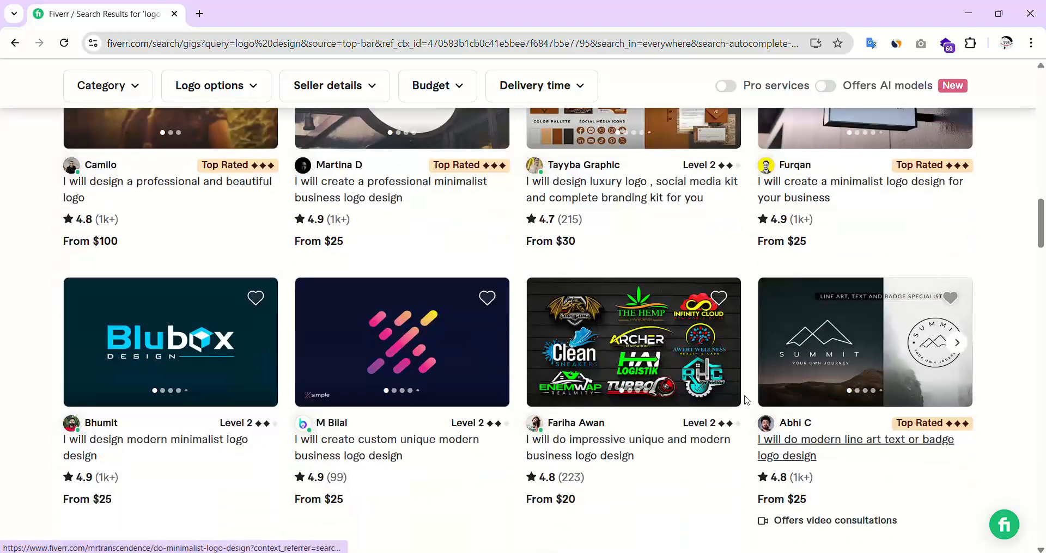
scroll(746, 401, "down", 1)
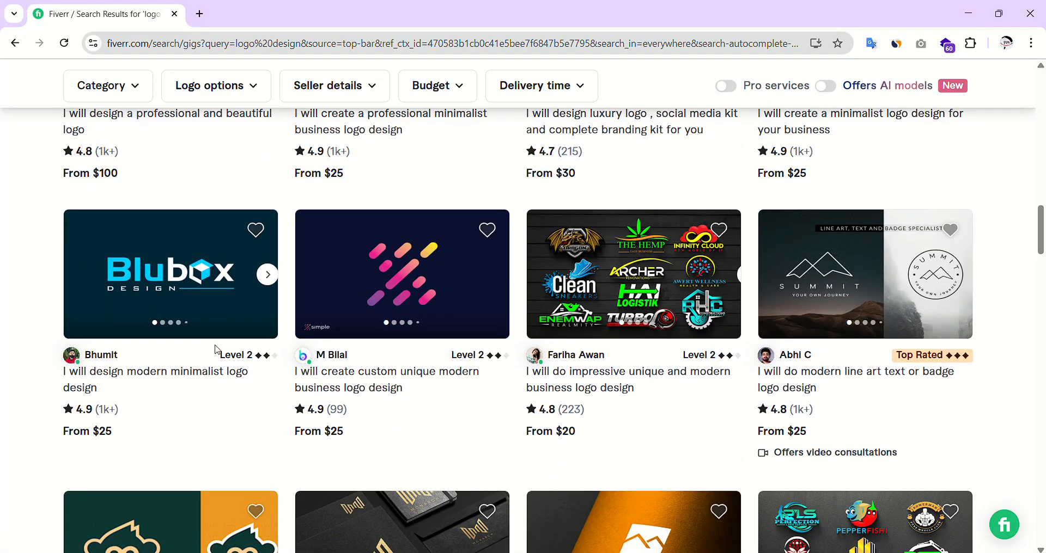
Compare the Fiverr's Choice logo design gigs with the regular results below them, looking at thumbnail styles, seller levels and starting prices.
scroll(381, 382, "down", 2)
scroll(823, 401, "up", 4)
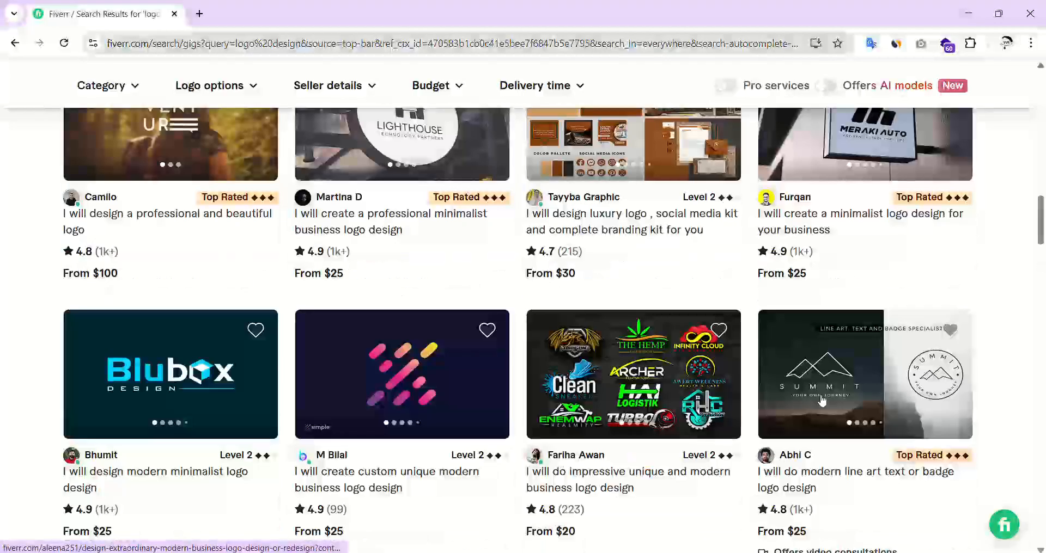
scroll(823, 401, "up", 15)
scroll(582, 346, "down", 2)
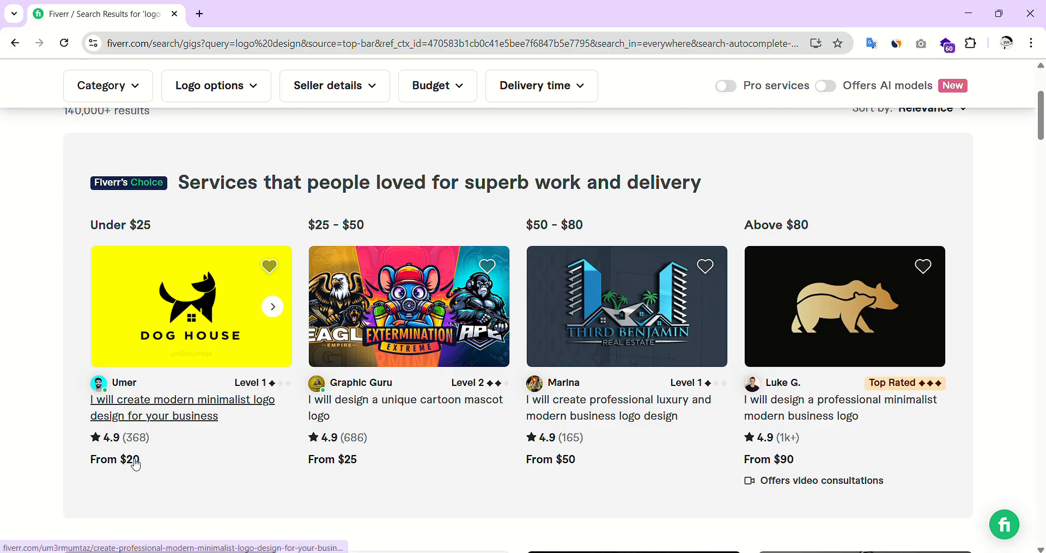
scroll(586, 406, "down", 5)
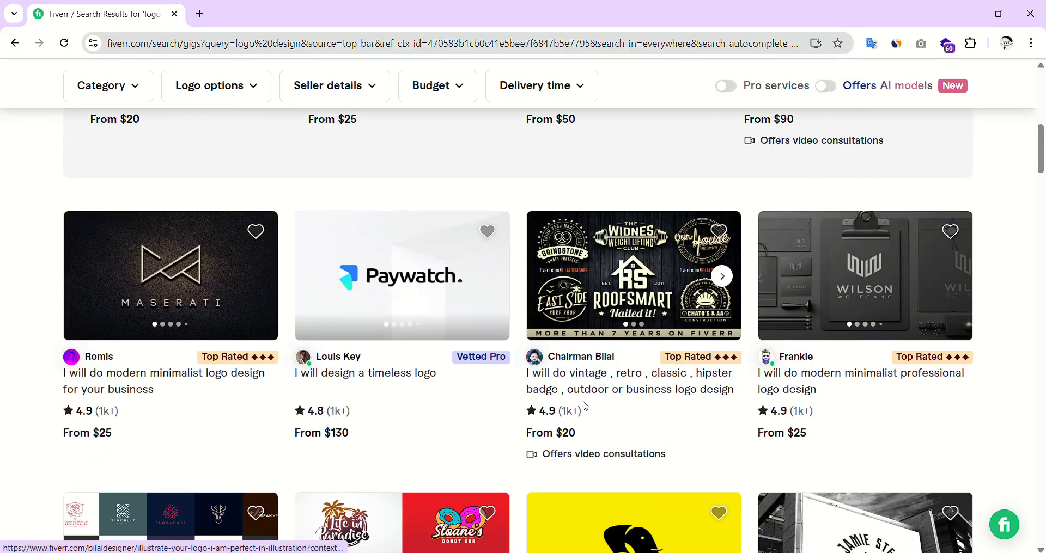
scroll(525, 341, "up", 3)
scroll(525, 341, "down", 4)
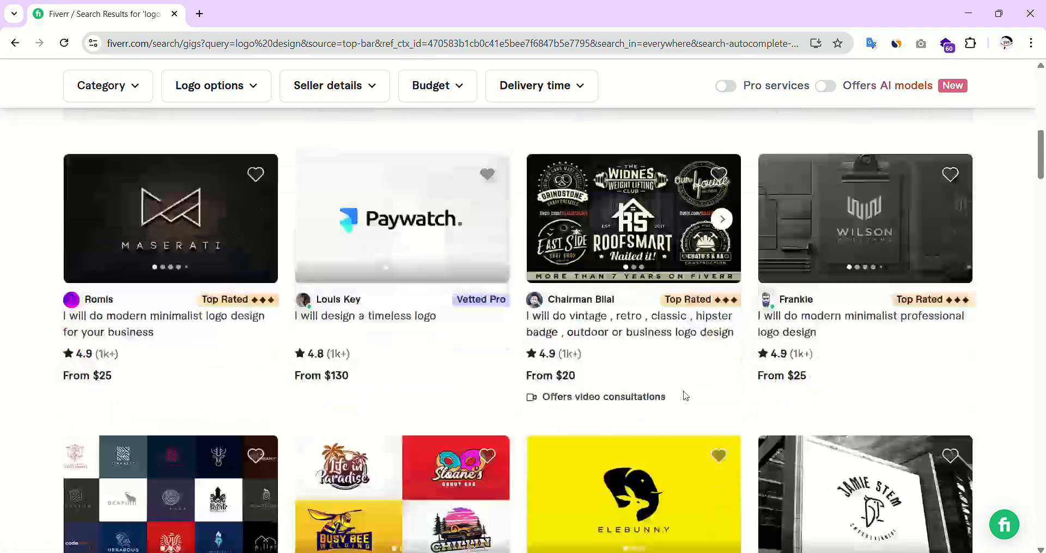
scroll(670, 414, "down", 3)
scroll(643, 433, "up", 9)
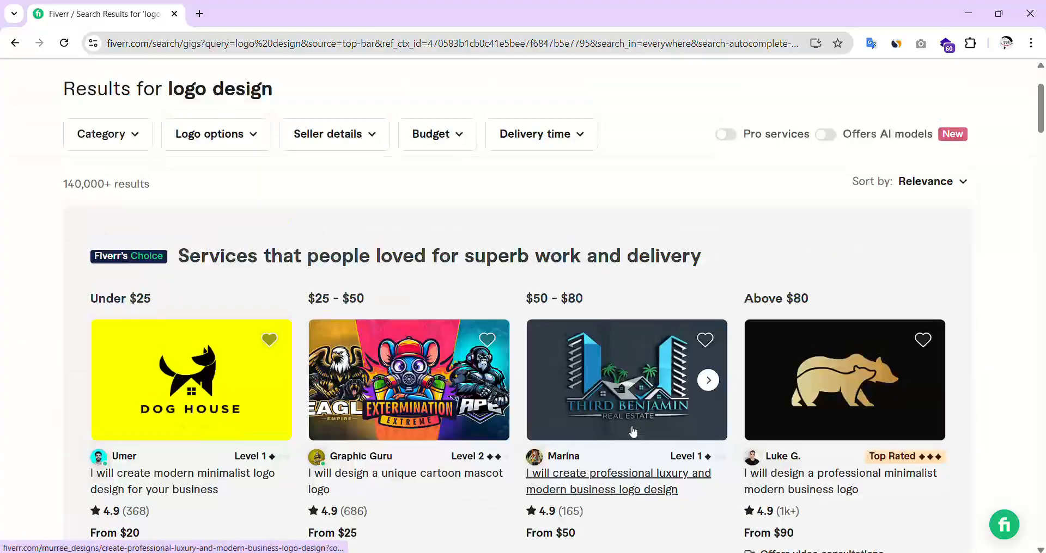
scroll(632, 430, "down", 4)
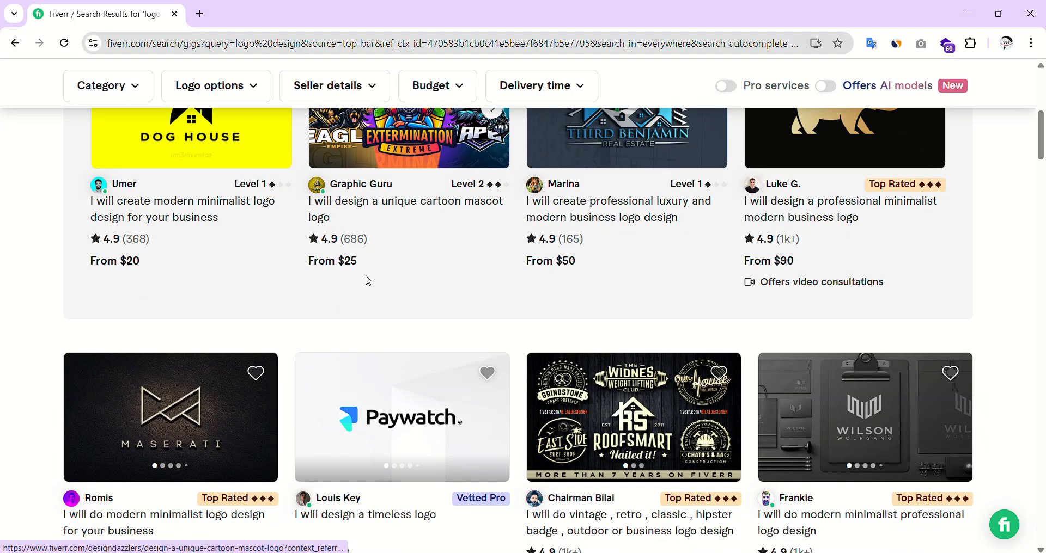
scroll(368, 280, "up", 2)
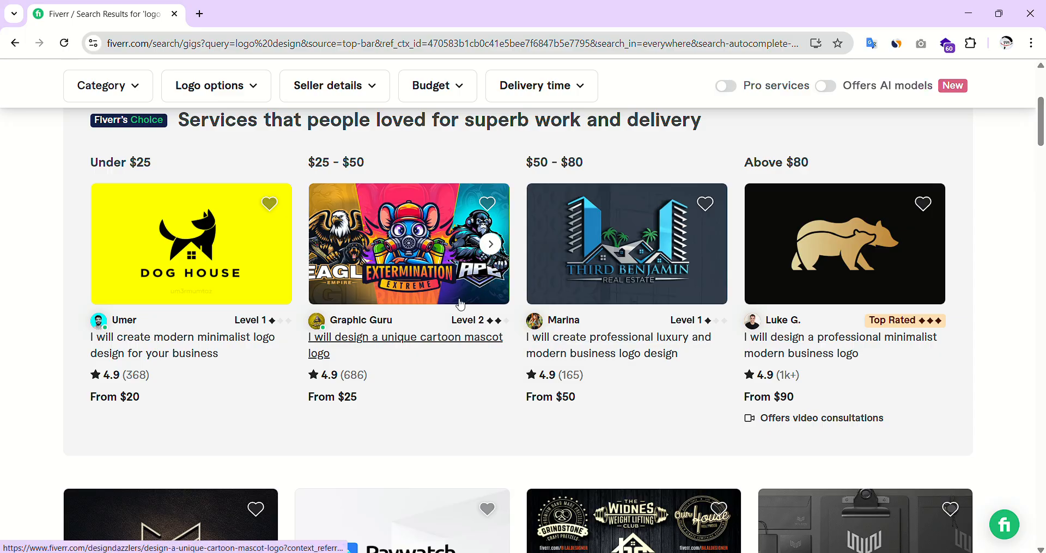
scroll(451, 394, "down", 1)
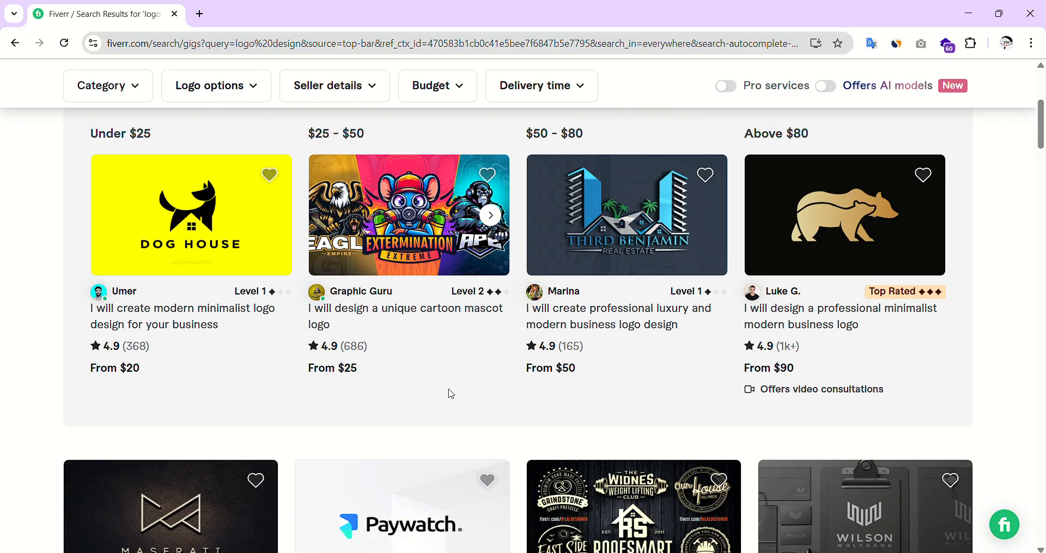
scroll(451, 394, "down", 3)
scroll(452, 401, "up", 4)
scroll(453, 401, "down", 4)
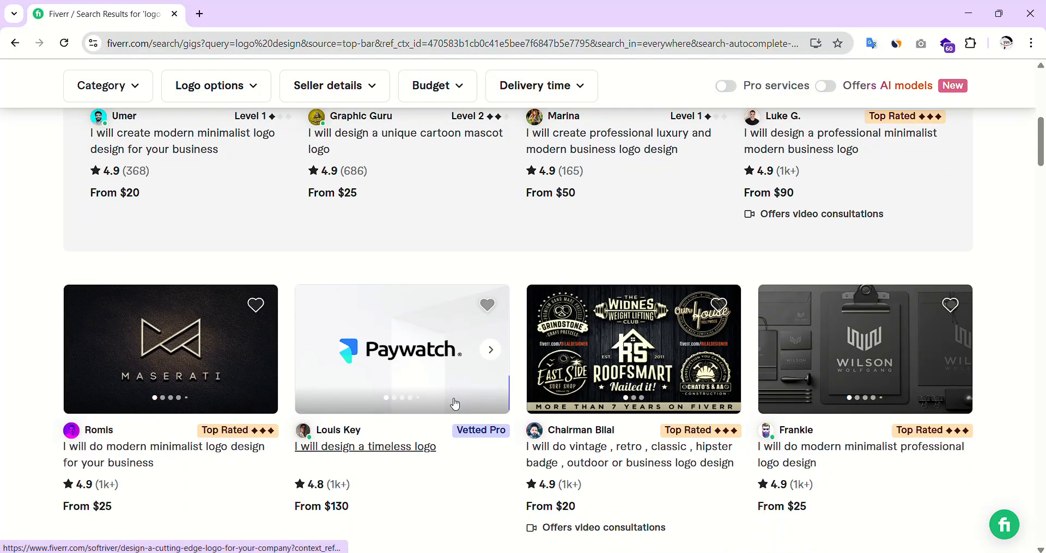
scroll(455, 404, "up", 3)
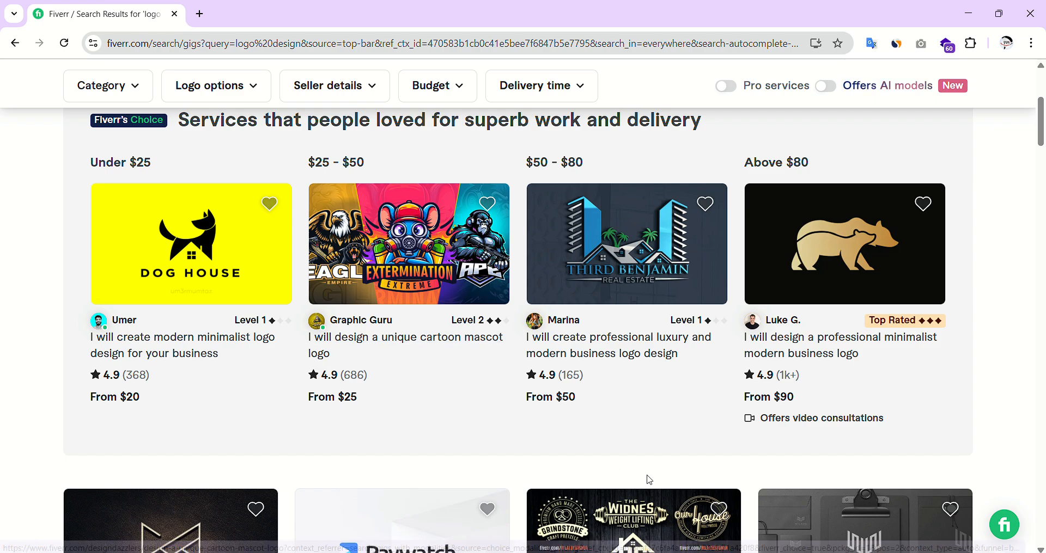
scroll(646, 478, "down", 5)
scroll(719, 485, "up", 10)
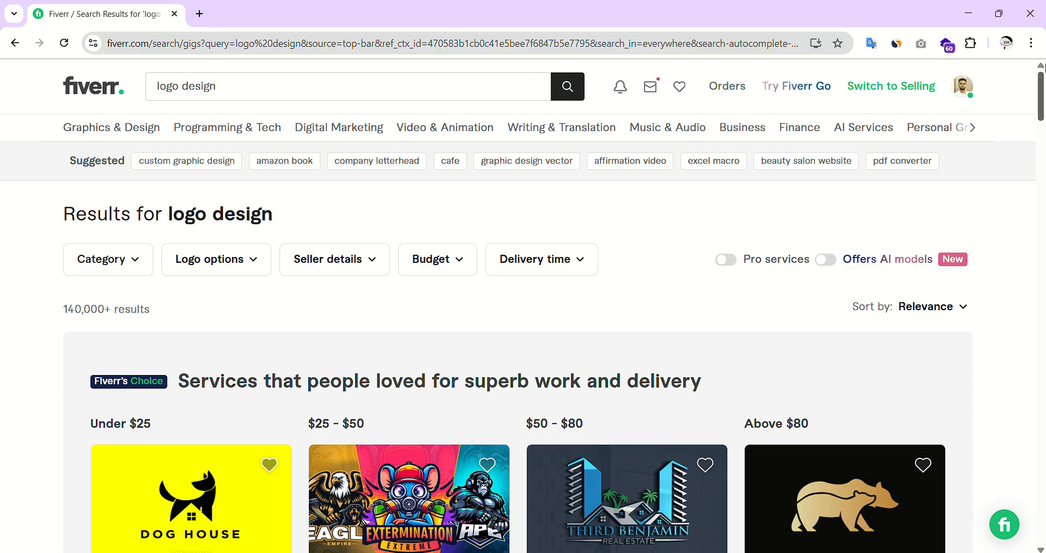
Minimize the Fiverr and Google Meet windows and launch Adobe Photoshop 2020.
left_click(970, 16)
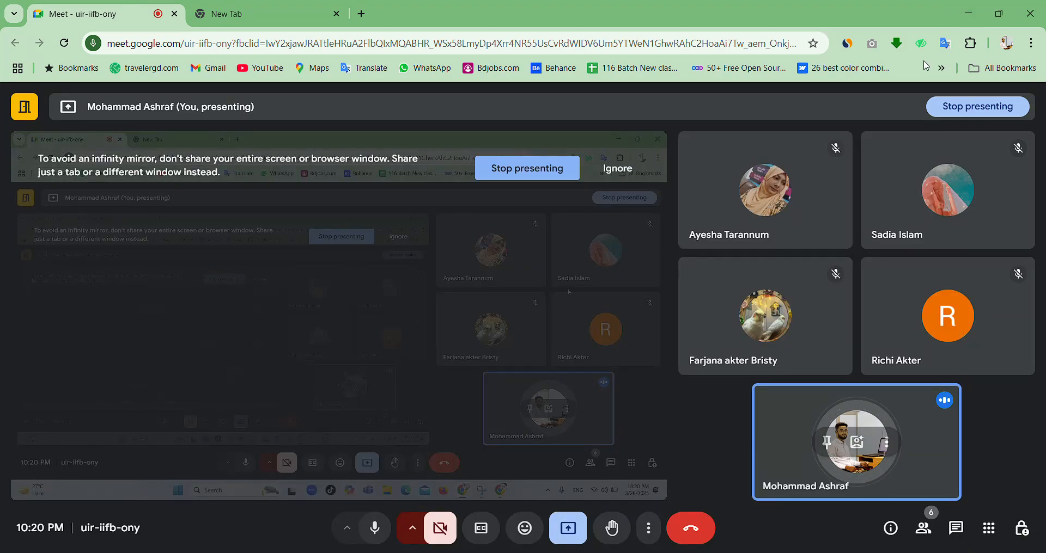
left_click(973, 13)
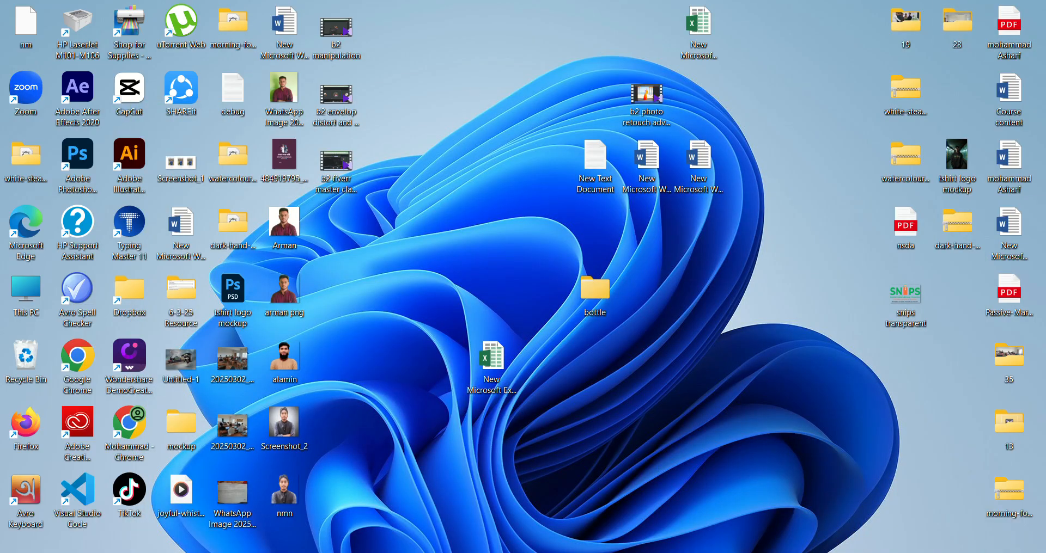
key("super")
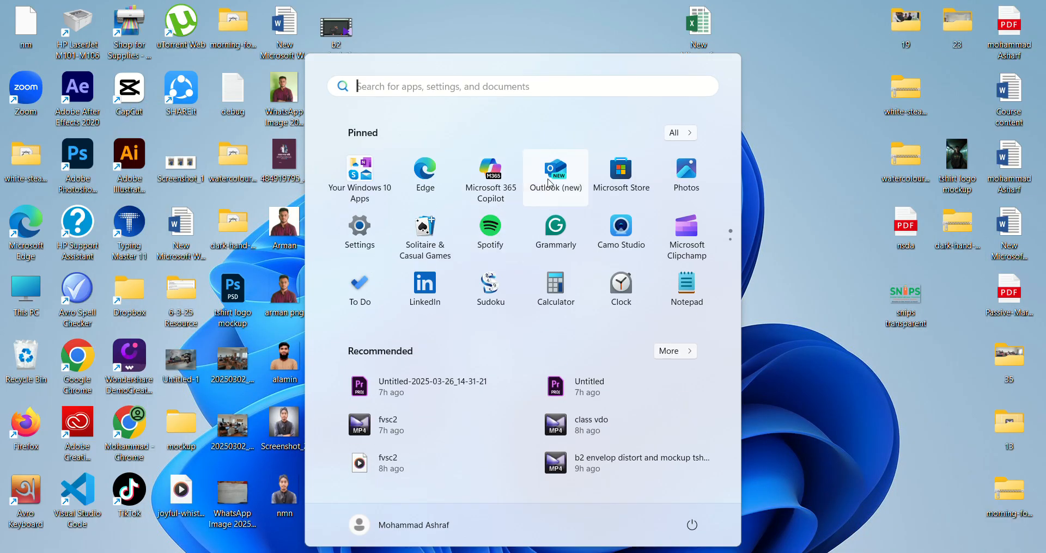
left_click(675, 134)
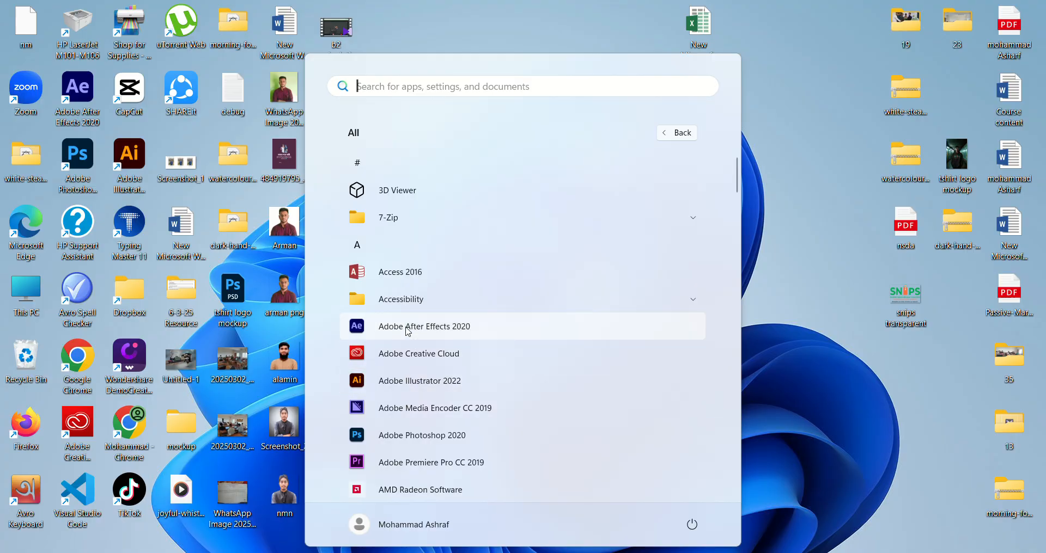
left_click(390, 438)
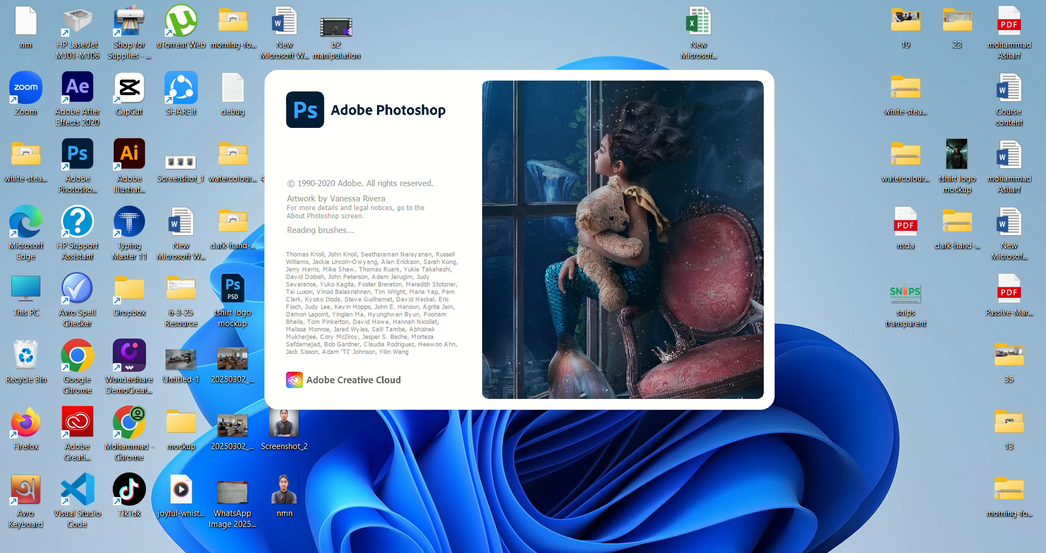
Switch to the Chrome window with the Meet call and search Google for "fiverr gig image size" in its empty tab.
mouse_move(701, 552)
left_click(666, 501)
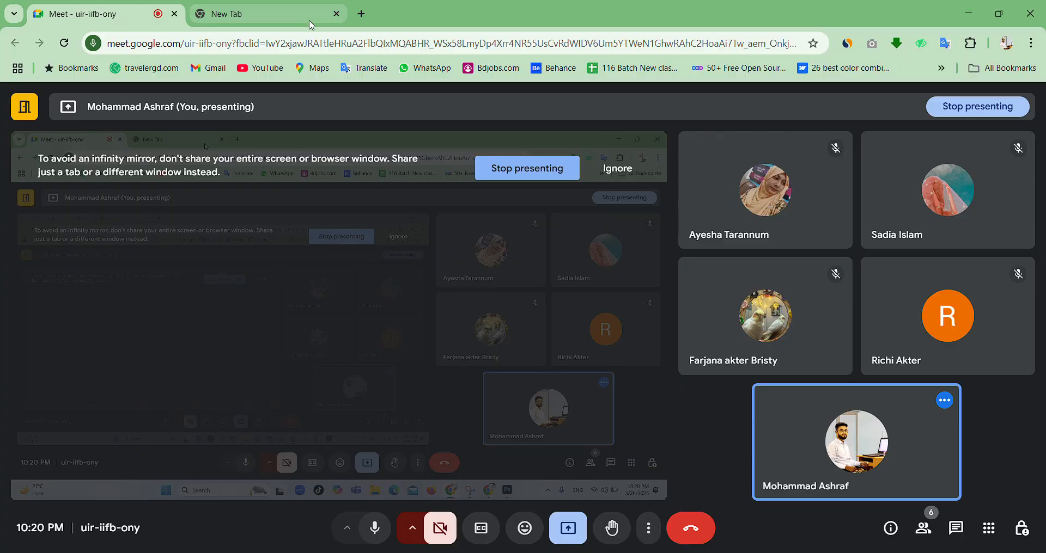
left_click(287, 17)
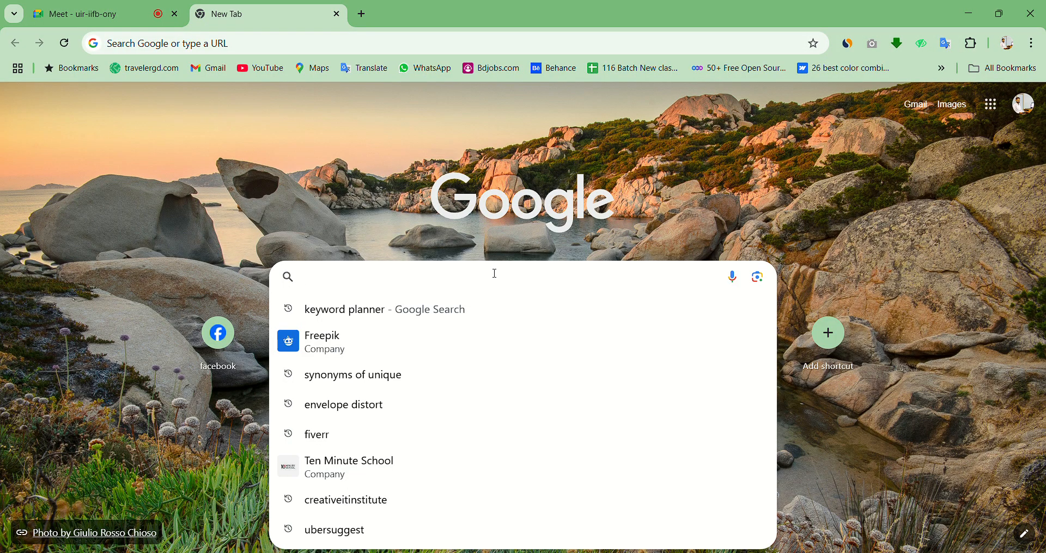
type("fiverr gig")
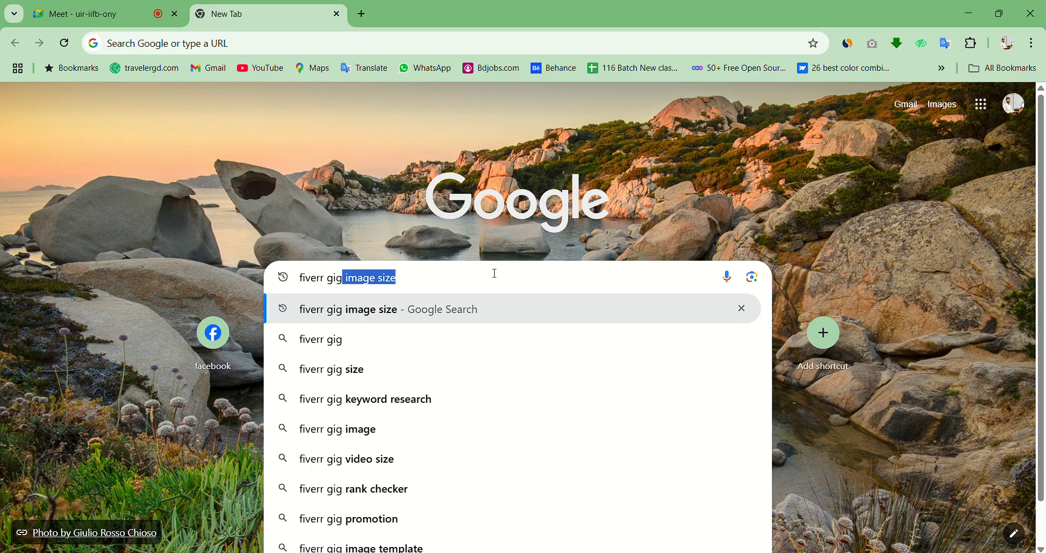
key("Return")
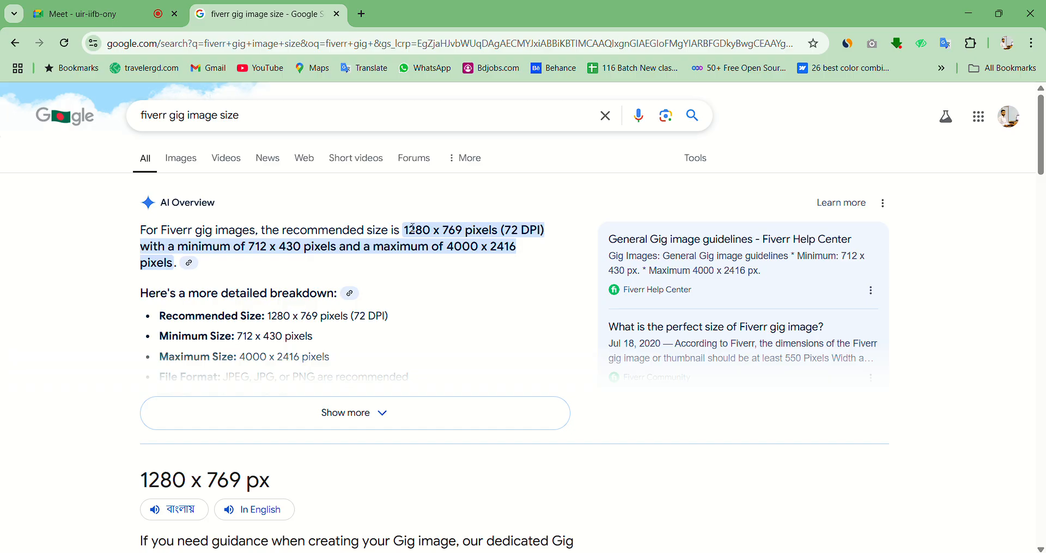
Highlight the recommended gig image size in the AI Overview and dismiss the translation pop-up.
left_click_drag(248, 247, 305, 246)
left_click_drag(405, 230, 491, 230)
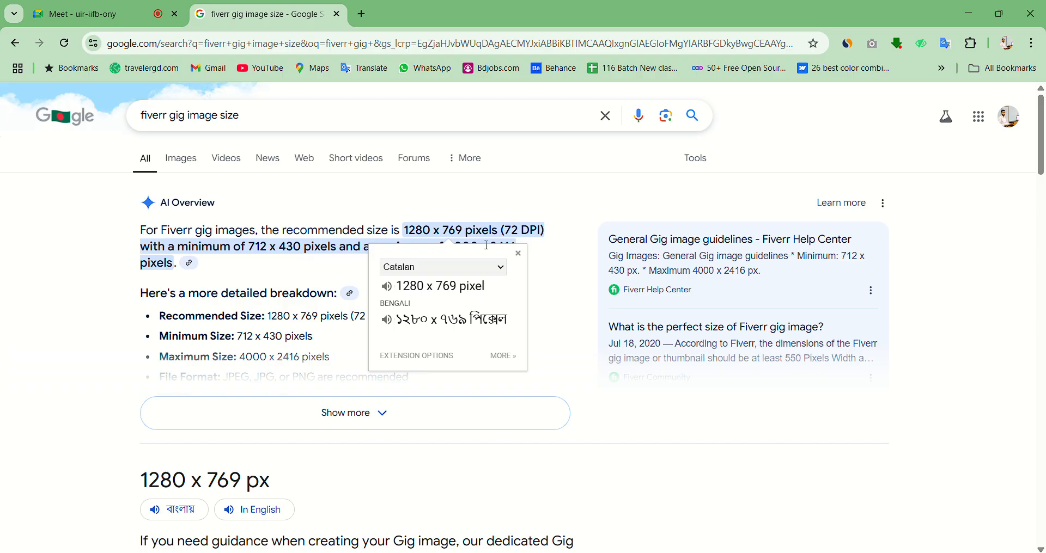
left_click(518, 254)
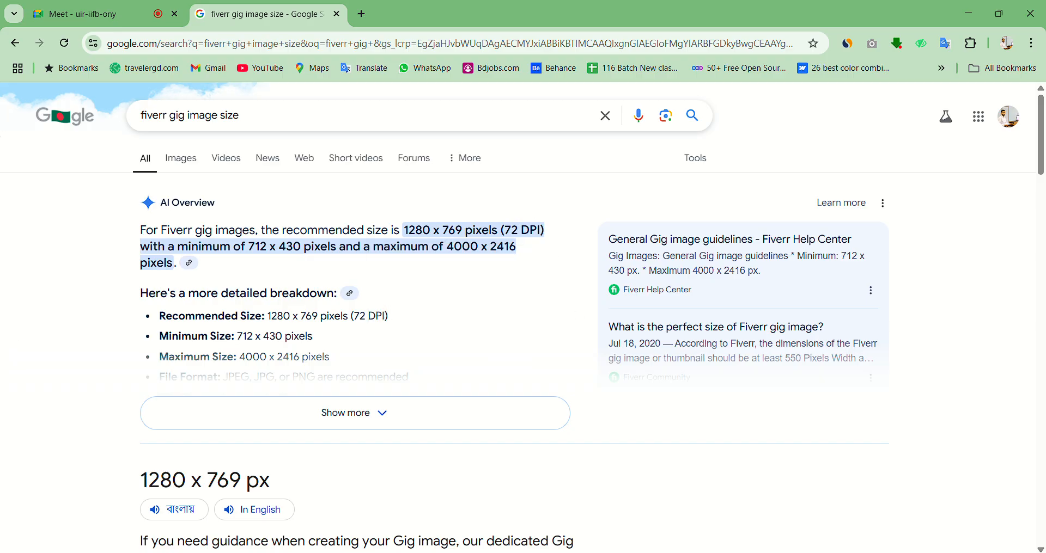
Switch to Photoshop and set up a new document with a width of 1280 pixels and a height of 769 pixels.
key("alt+Tab")
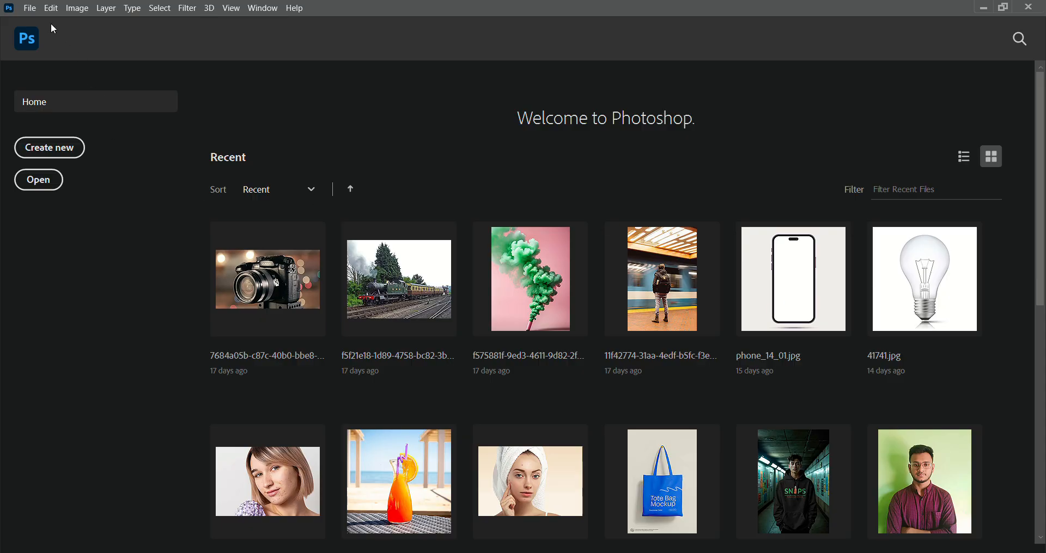
left_click(30, 7)
left_click(42, 21)
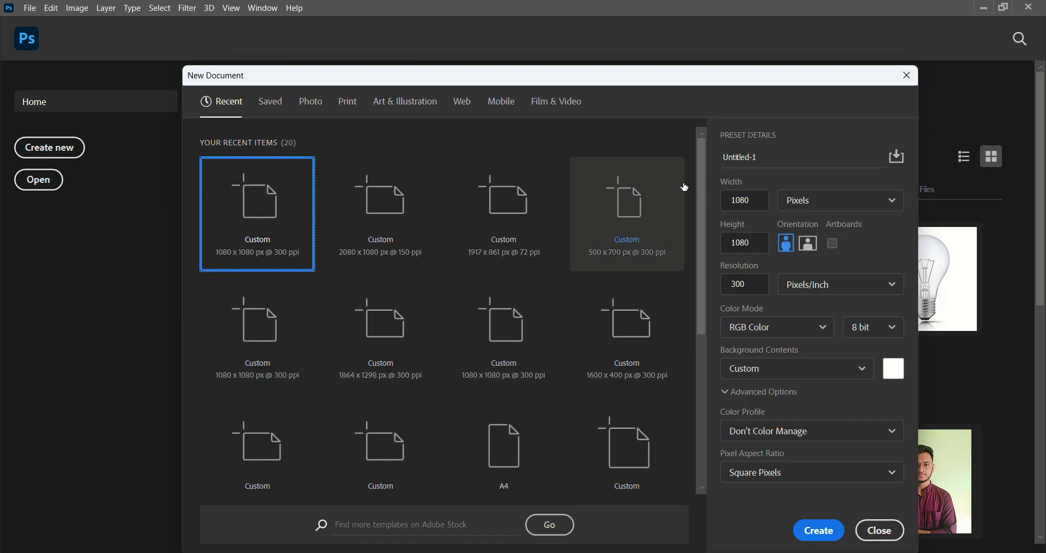
left_click(761, 207)
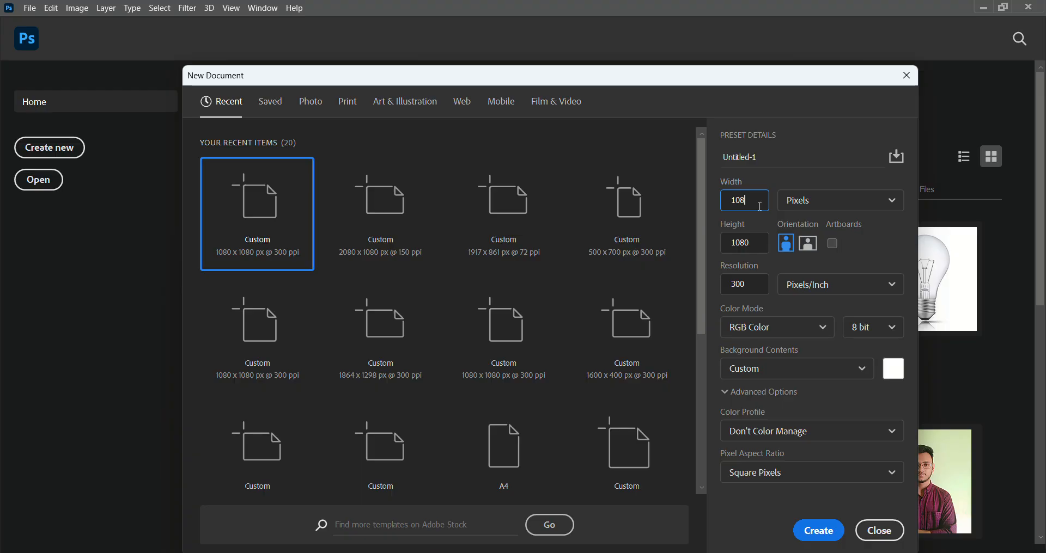
key("BackSpace")
key("BackSpace")
type("120")
type("0")
double_click(757, 243)
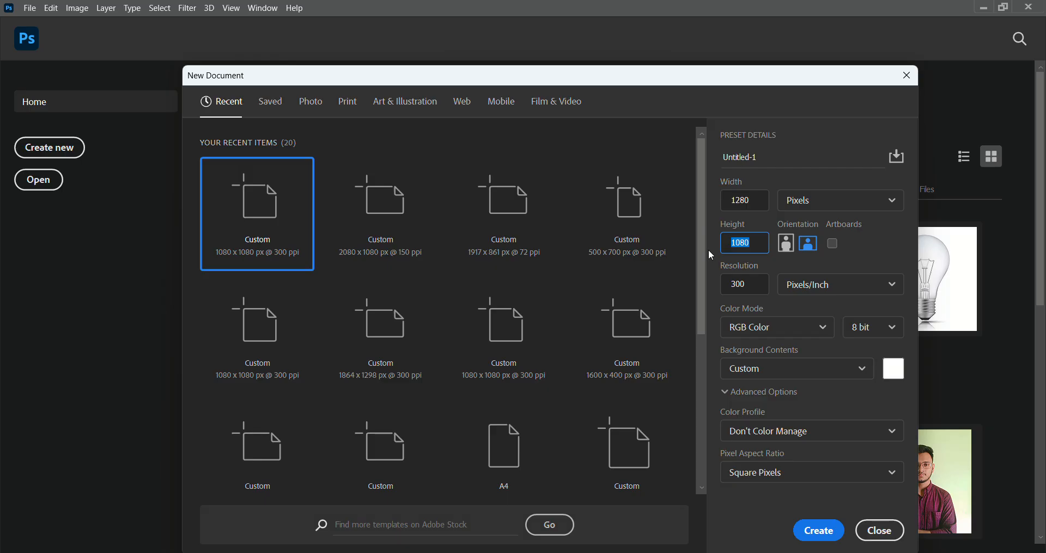
type("769")
Set the resolution to 72 pixels/inch, create the document and collapse the Layers panel.
left_click(802, 292)
left_click(799, 286)
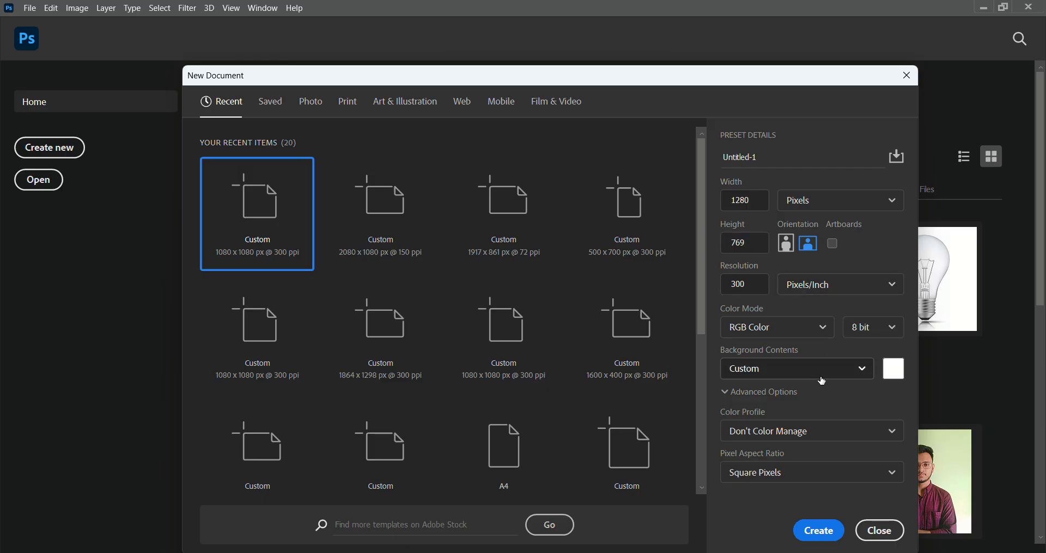
left_click(759, 284)
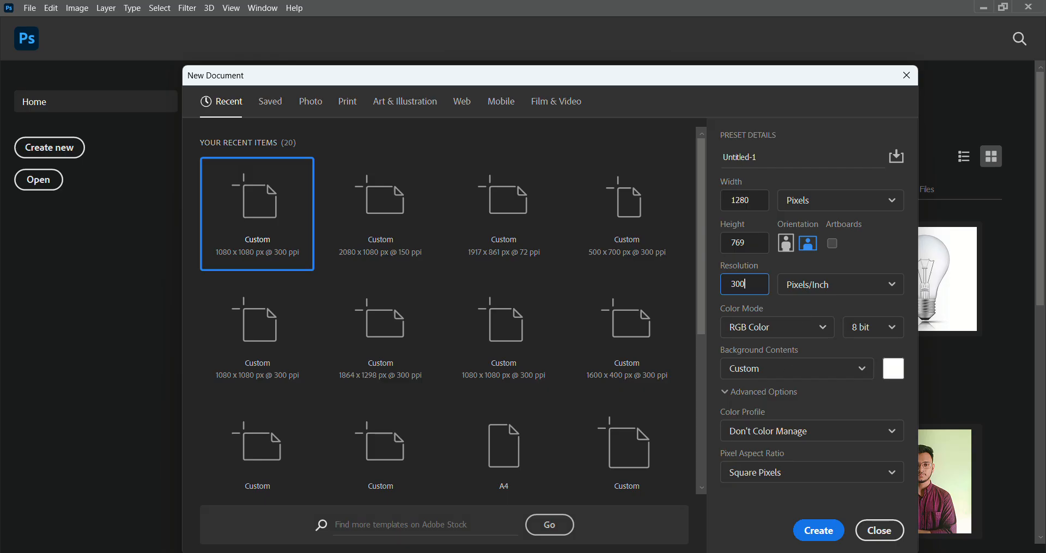
left_click(631, 492)
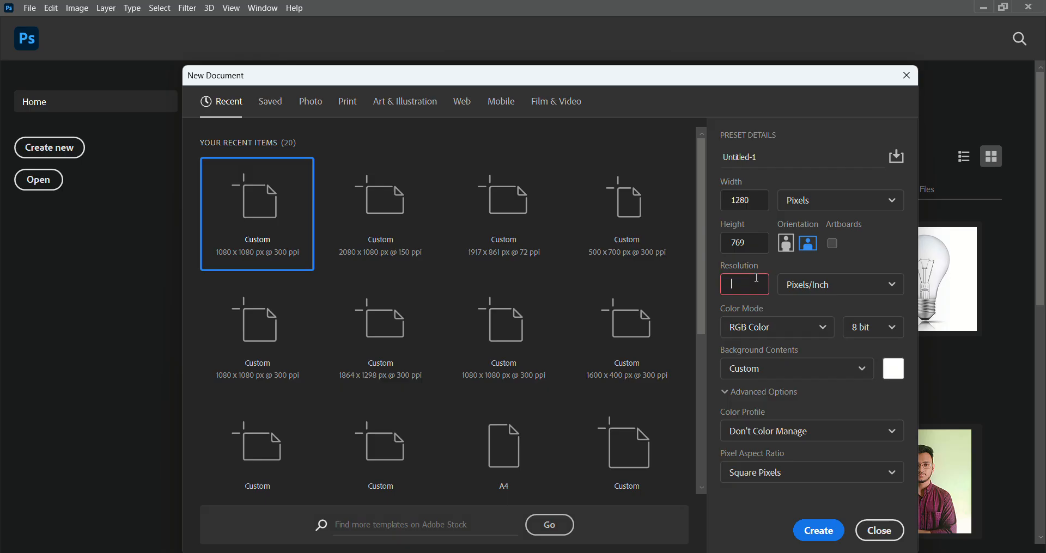
type("72")
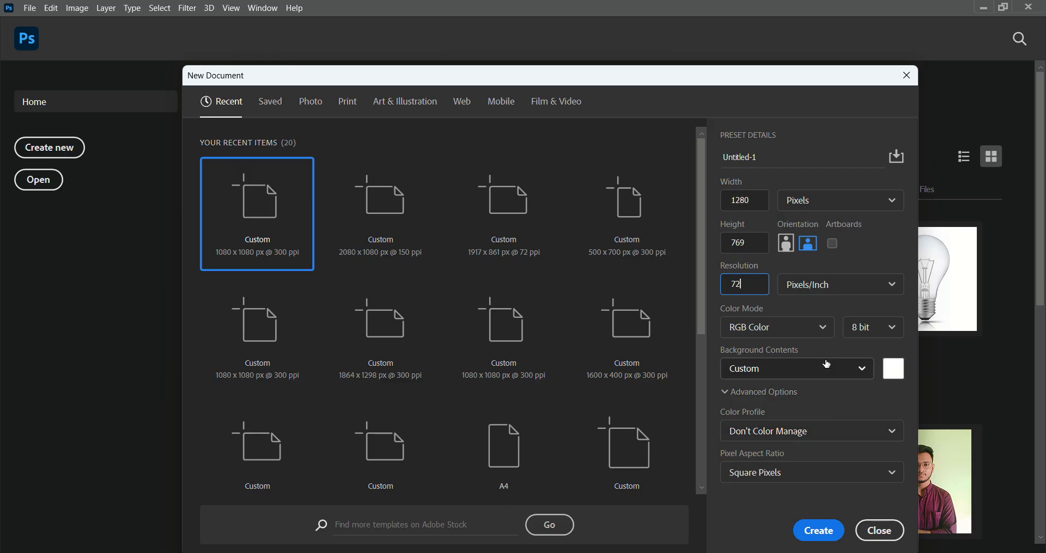
left_click(878, 529)
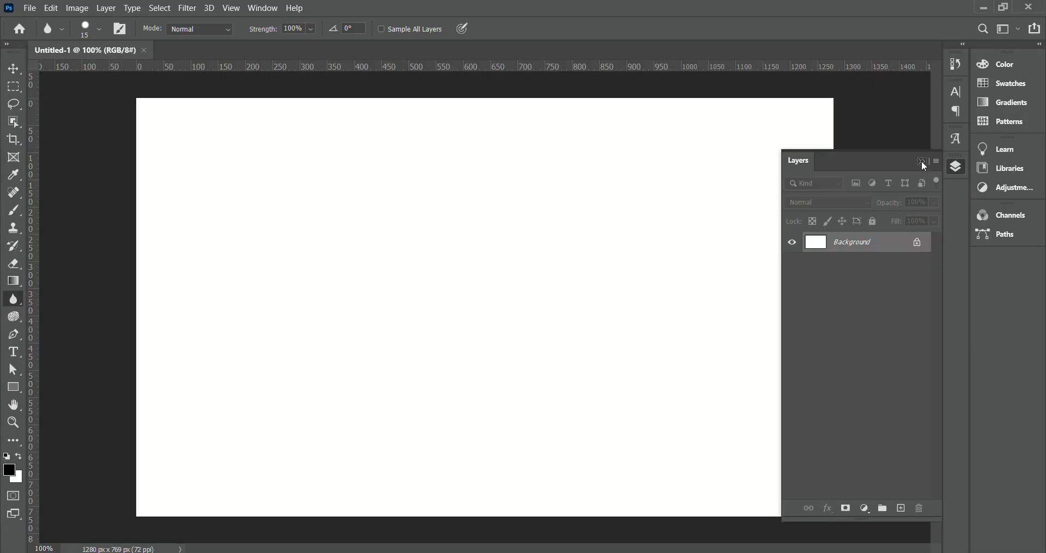
left_click(924, 162)
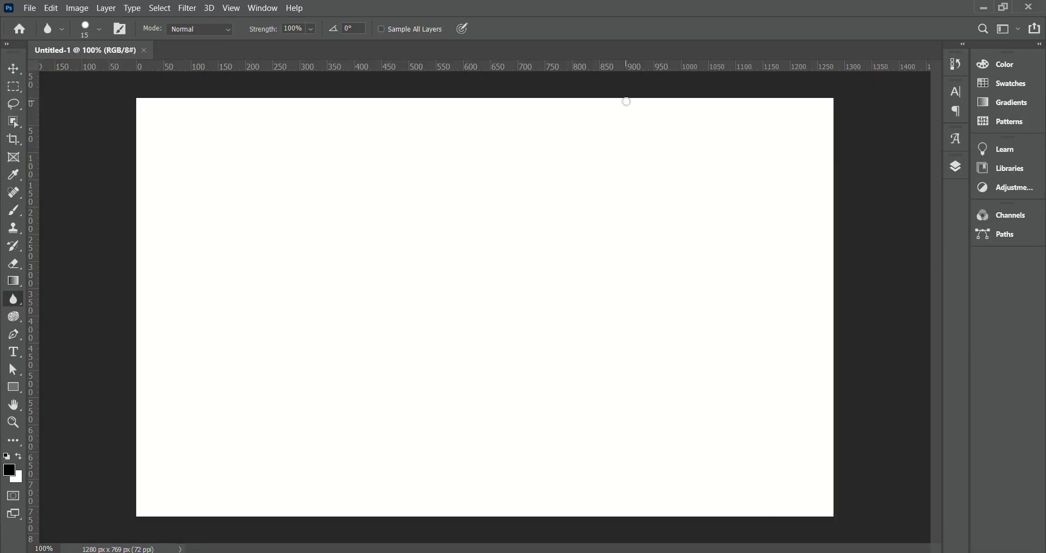
Add two horizontal and two vertical guides as safe margins, about 55 to 70 px inside the canvas edges.
left_click_drag(833, 70, 845, 130)
left_click_drag(848, 73, 846, 486)
left_click_drag(34, 240, 801, 237)
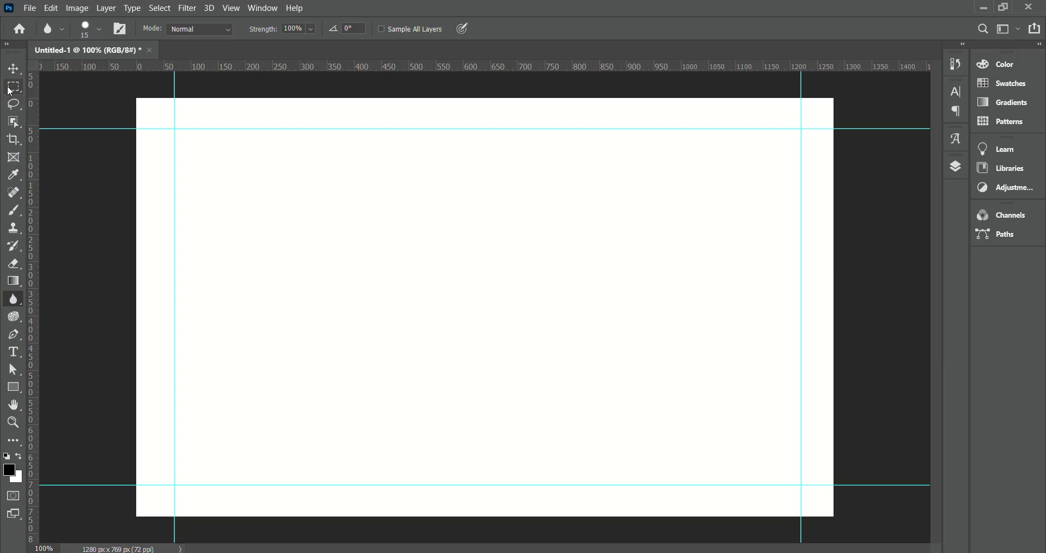
Start placing an embedded image and browse the Professional (E:) drive for a portrait photo.
left_click(30, 8)
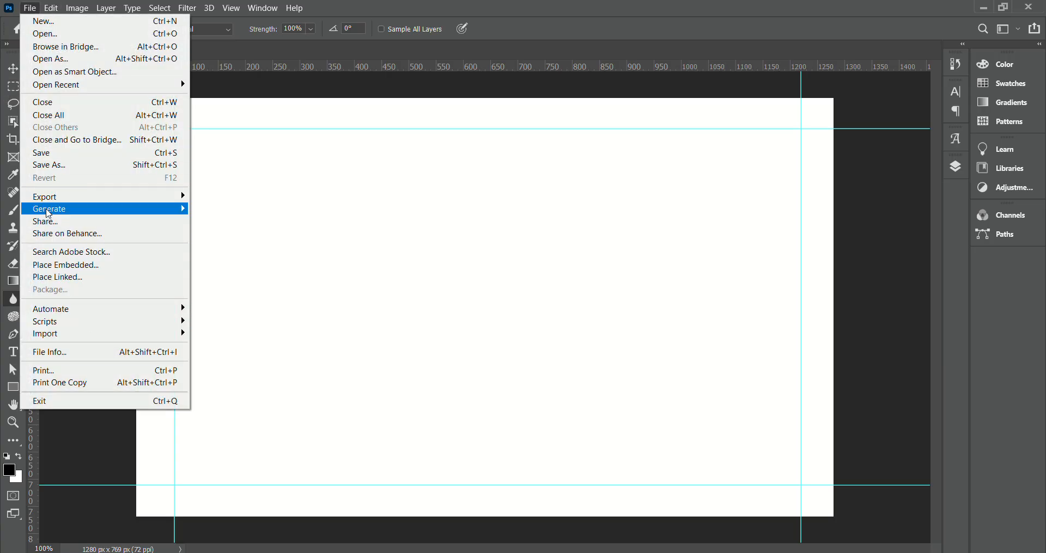
mouse_move(51, 201)
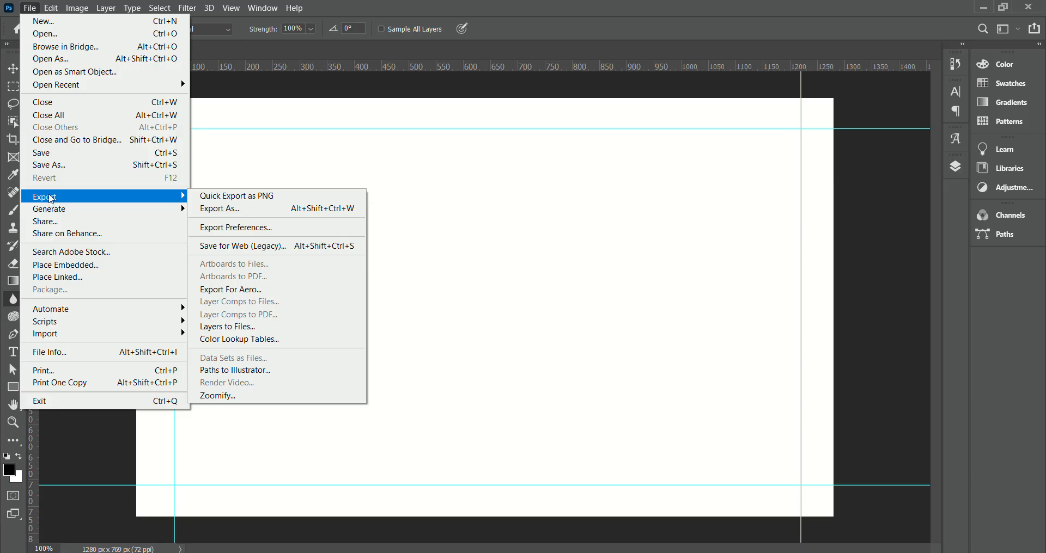
left_click(69, 266)
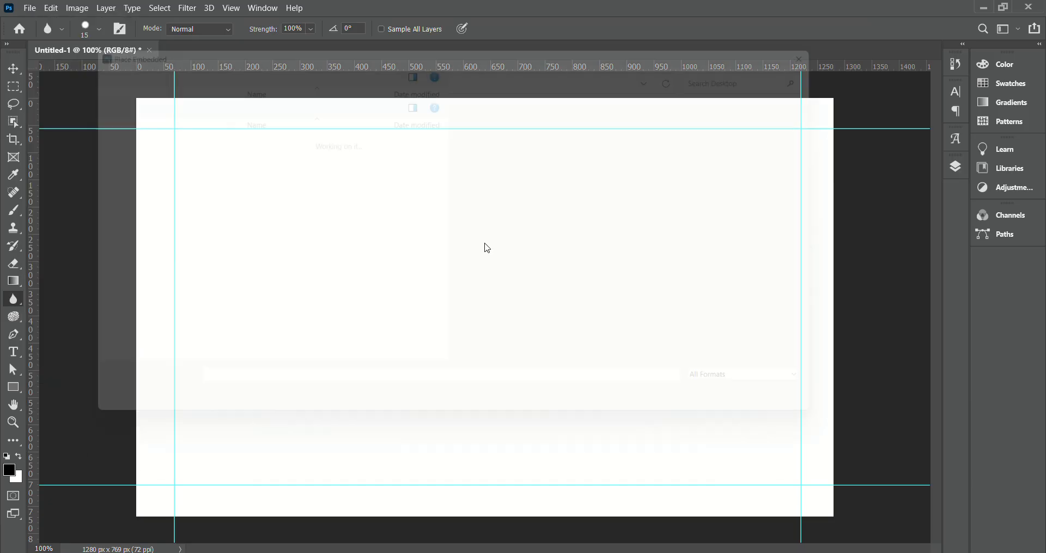
scroll(271, 303, "down", 4)
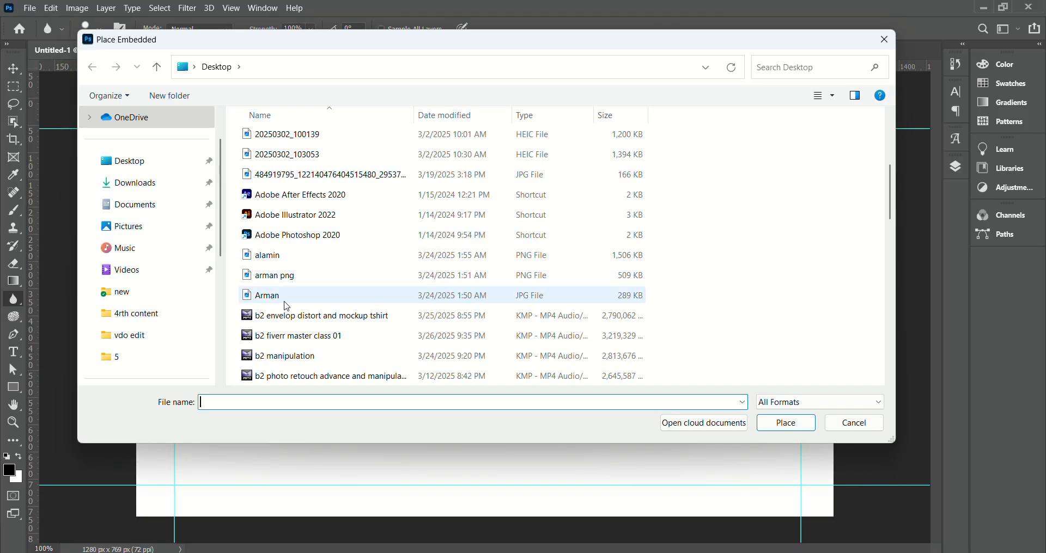
scroll(150, 334, "up", 1)
scroll(150, 334, "down", 6)
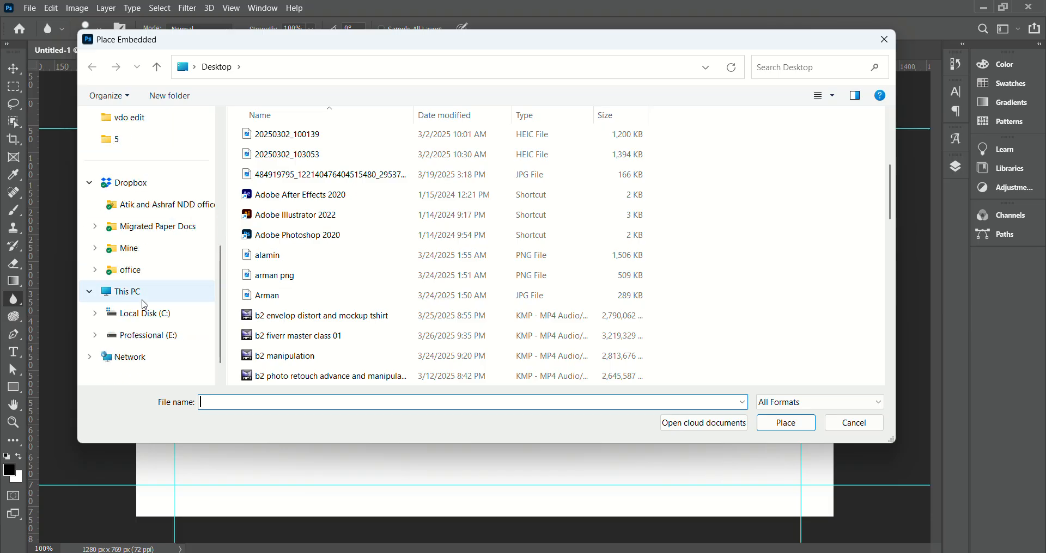
left_click(140, 312)
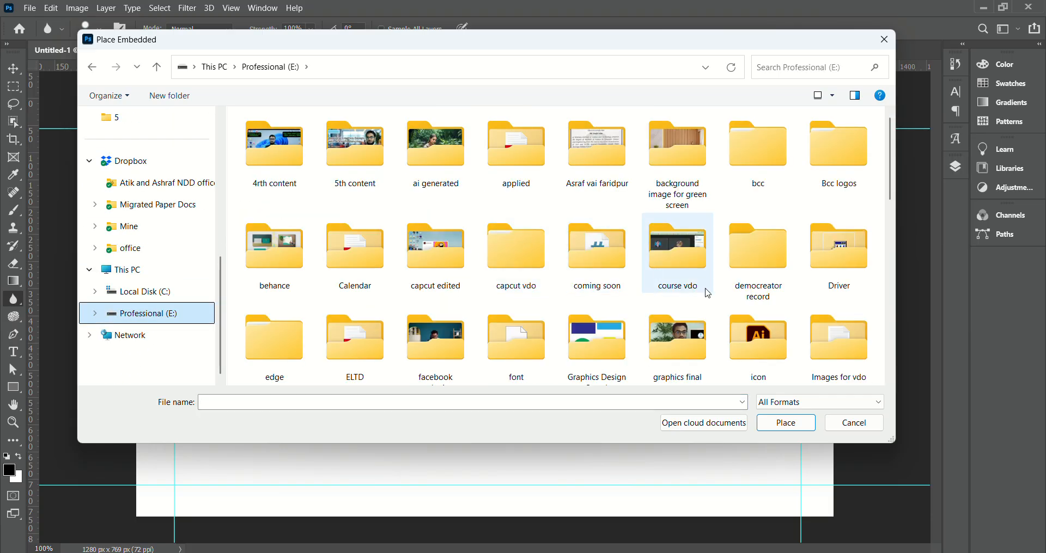
scroll(663, 322, "down", 8)
scroll(751, 345, "up", 8)
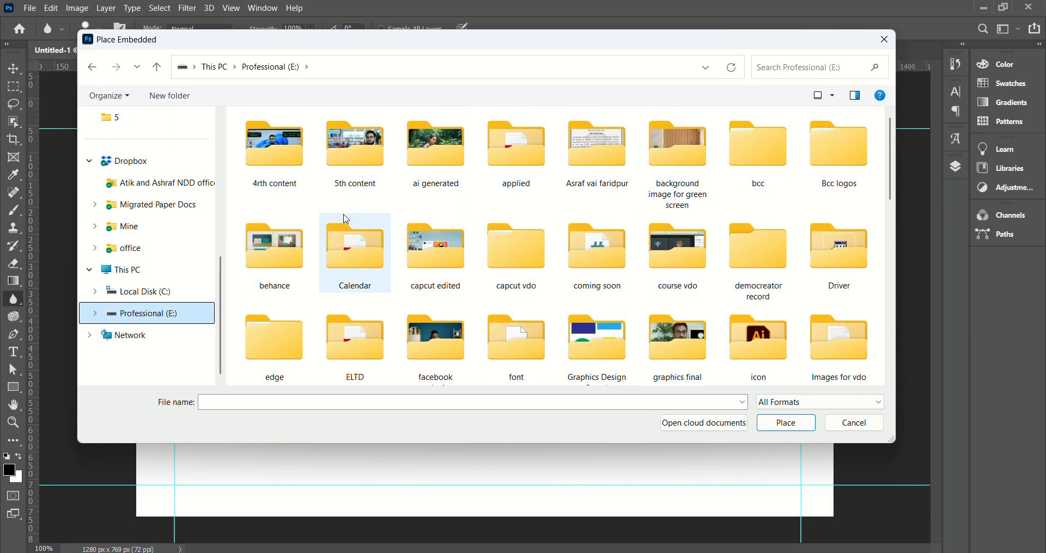
scroll(490, 327, "down", 5)
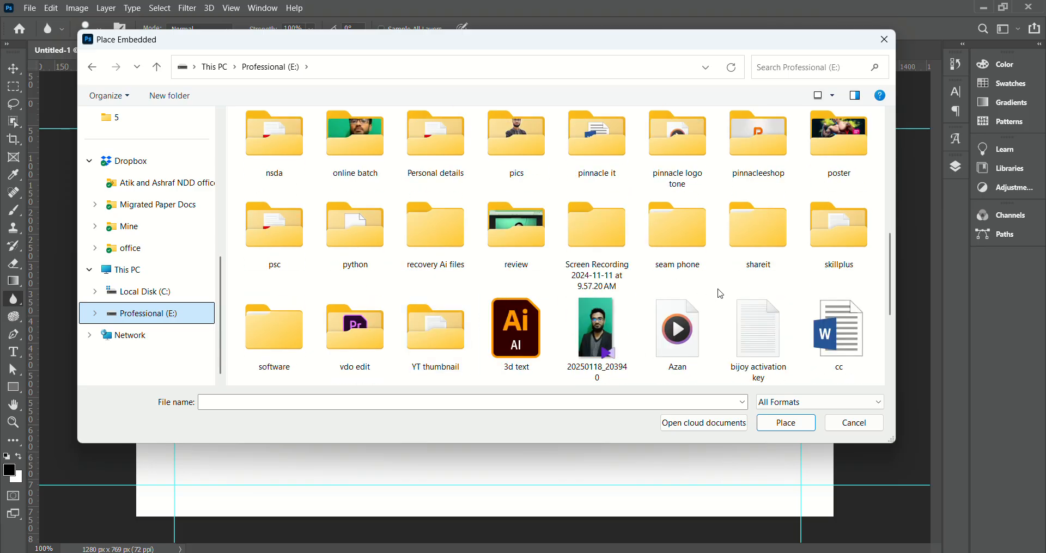
scroll(556, 301, "up", 5)
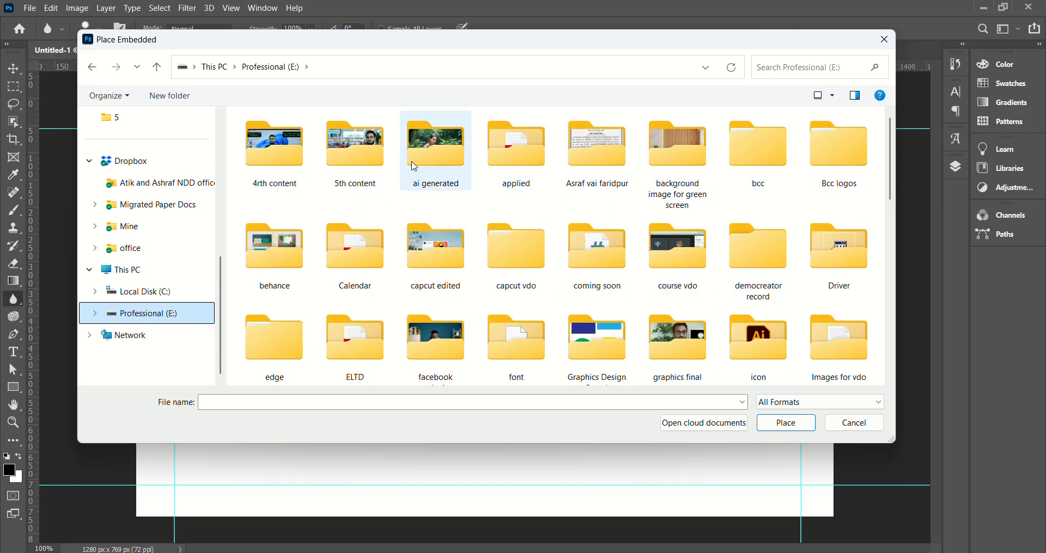
Look through the mine folder for a suitable portrait and return to the Professional (E:) drive.
left_click(504, 264)
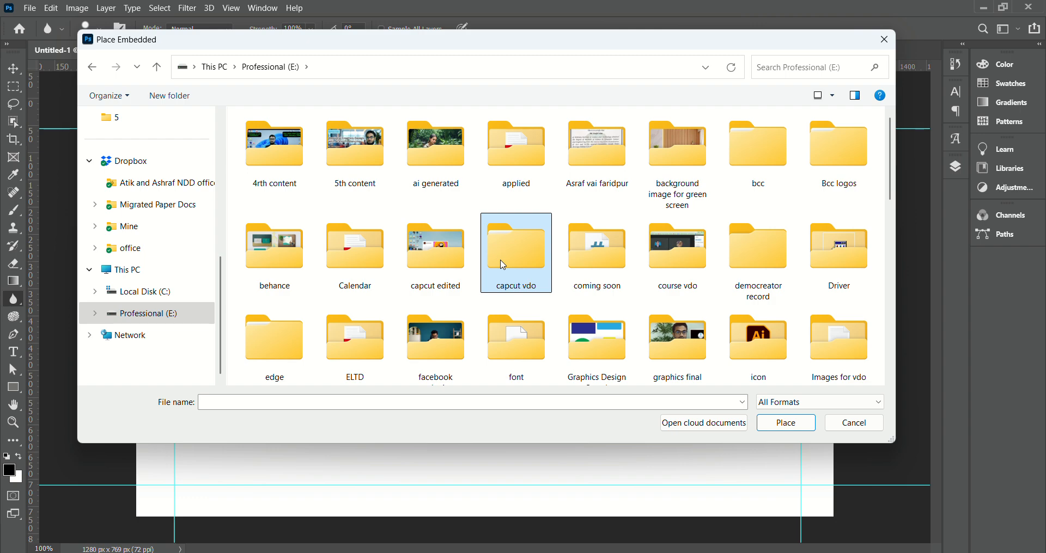
scroll(503, 265, "down", 4)
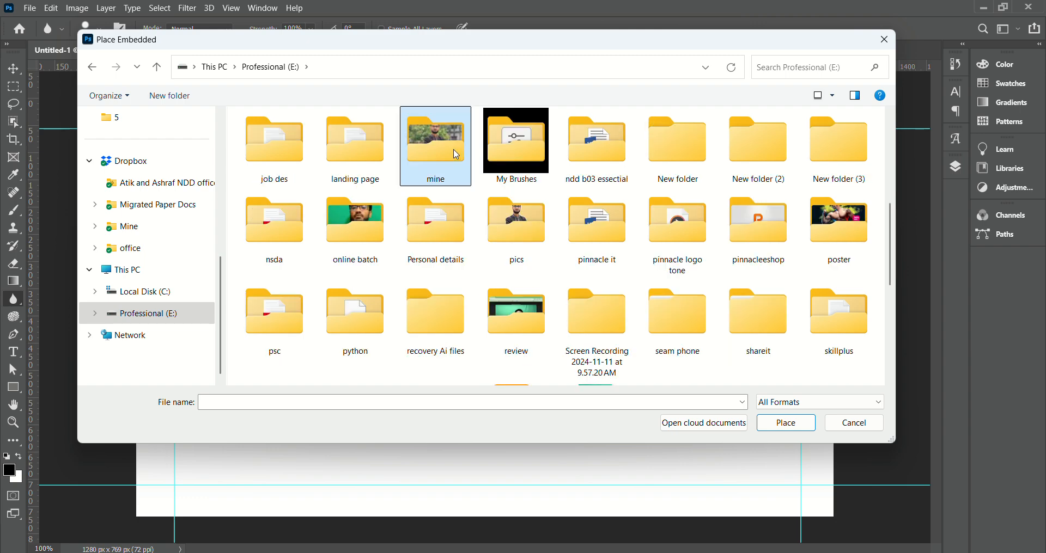
double_click(456, 155)
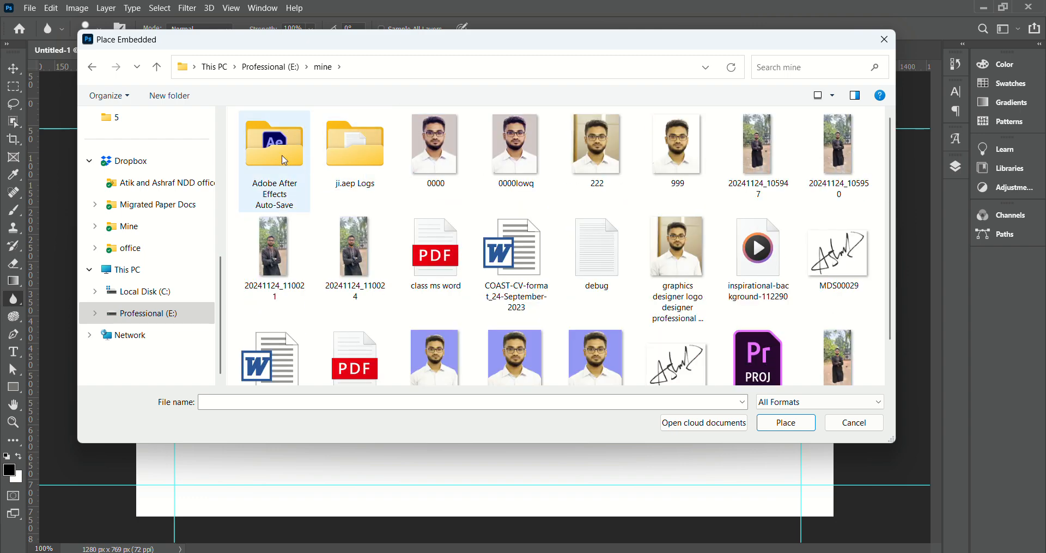
scroll(730, 316, "down", 1)
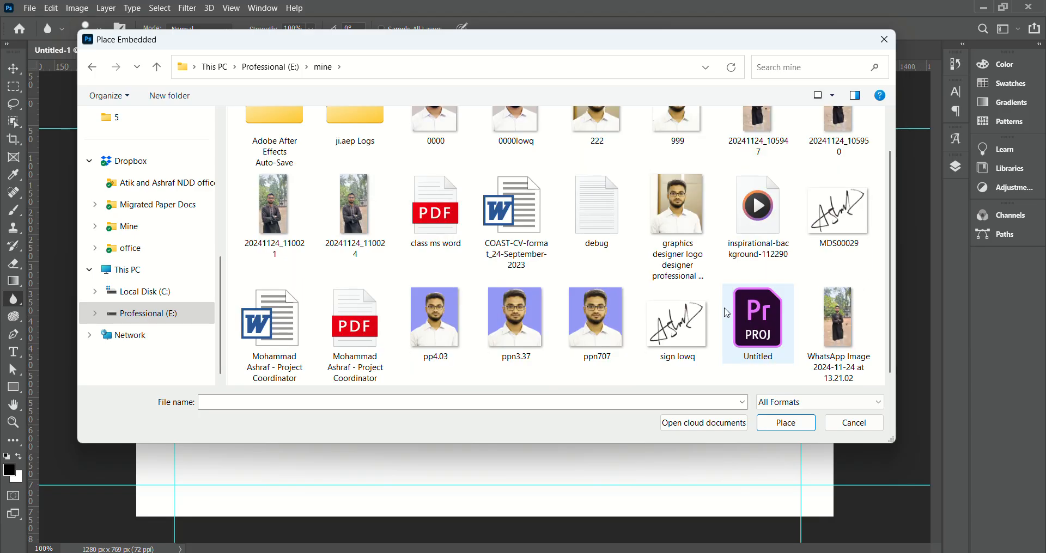
scroll(435, 218, "up", 1)
left_click(157, 67)
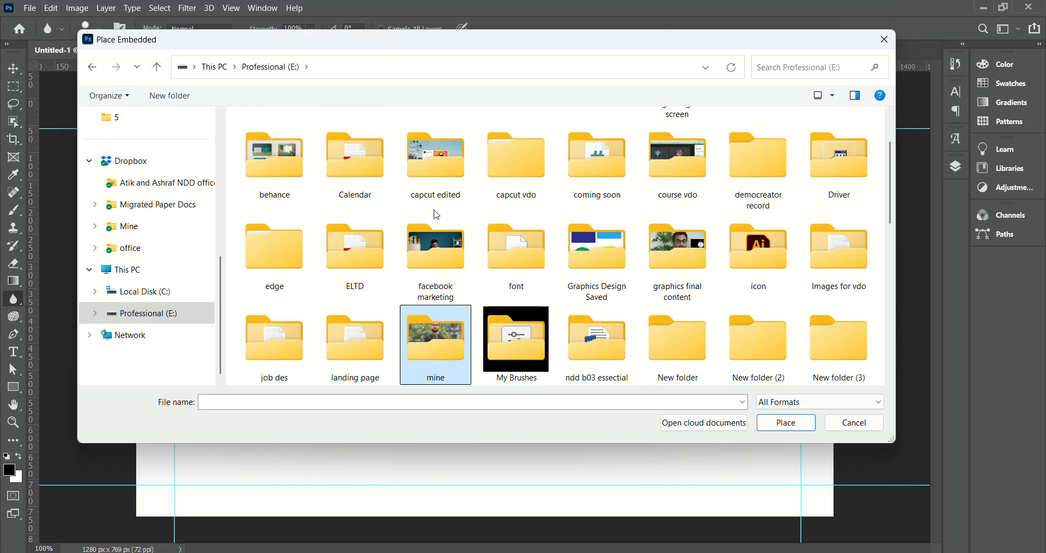
Place the portrait image "bg remove" from the remini folder inside pics into the document.
left_click(526, 275)
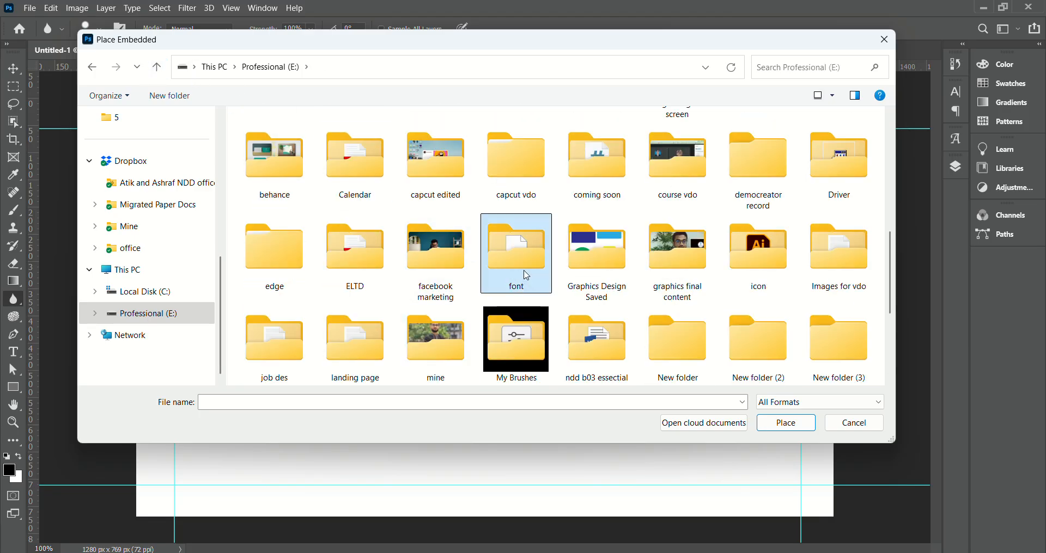
scroll(527, 245, "down", 5)
left_click(525, 109)
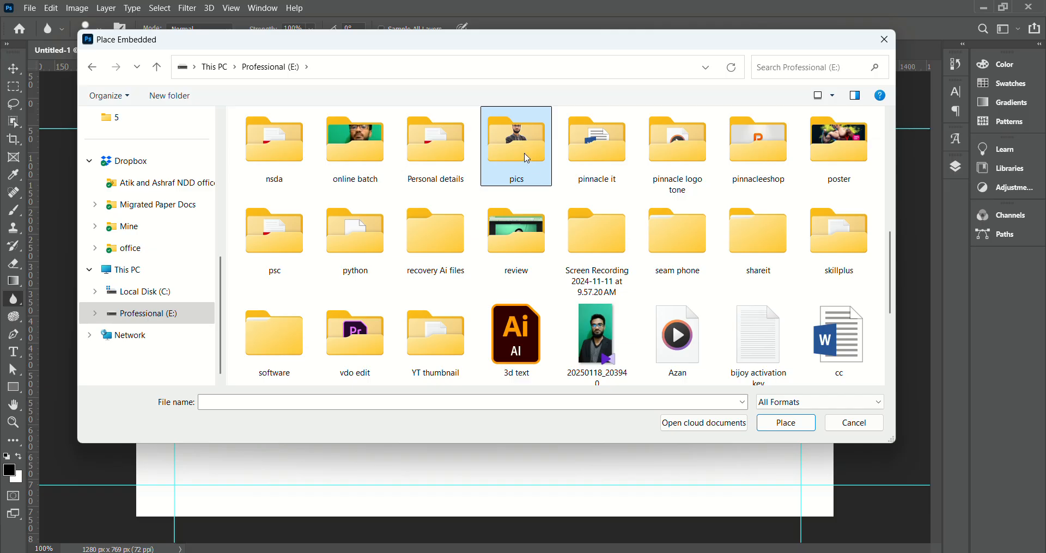
double_click(526, 109)
left_click(457, 163)
double_click(457, 163)
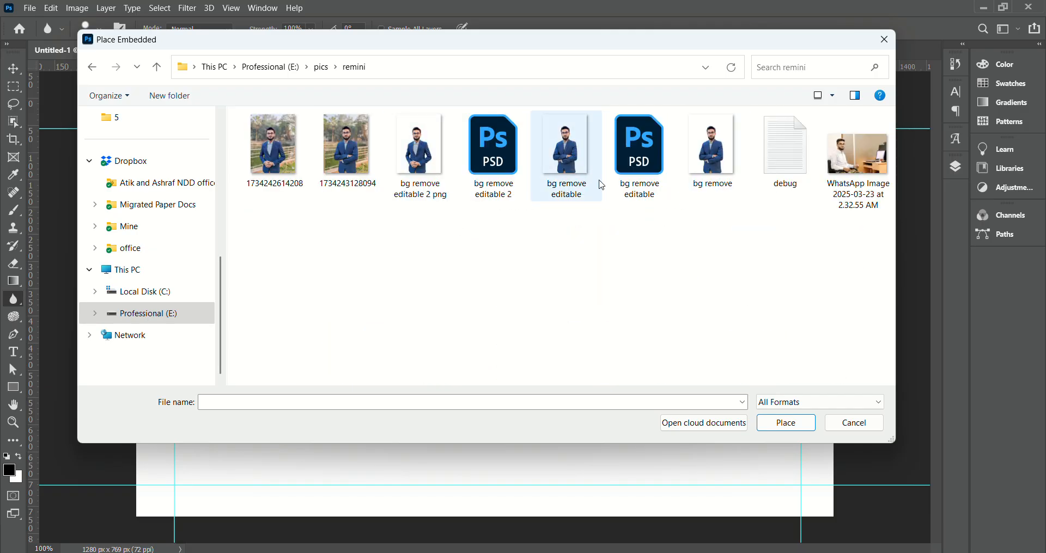
double_click(713, 160)
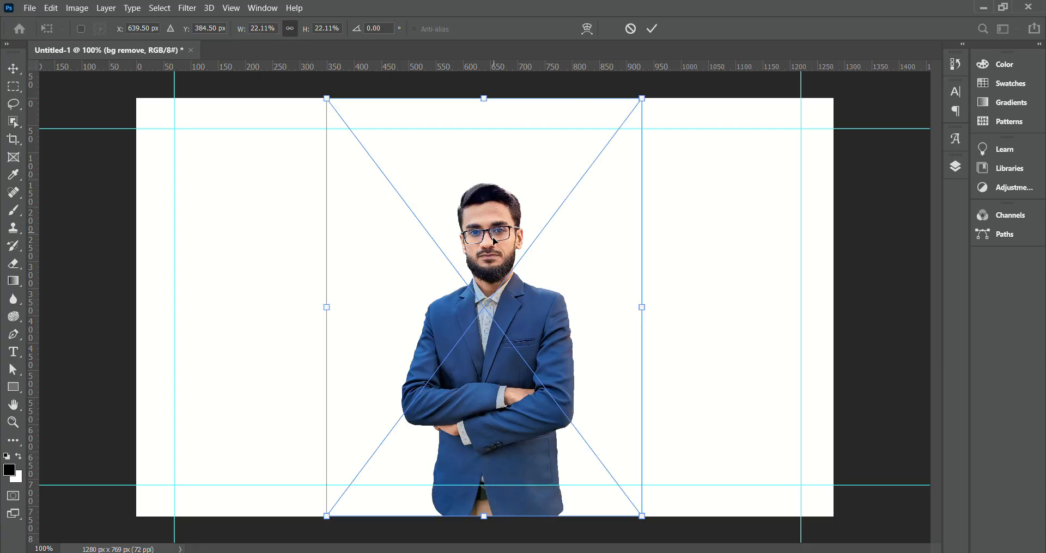
Move the portrait to the right side of the canvas and enlarge it to about 24.5% scale, keeping the figure inside the right guide.
left_click_drag(507, 315, 730, 352)
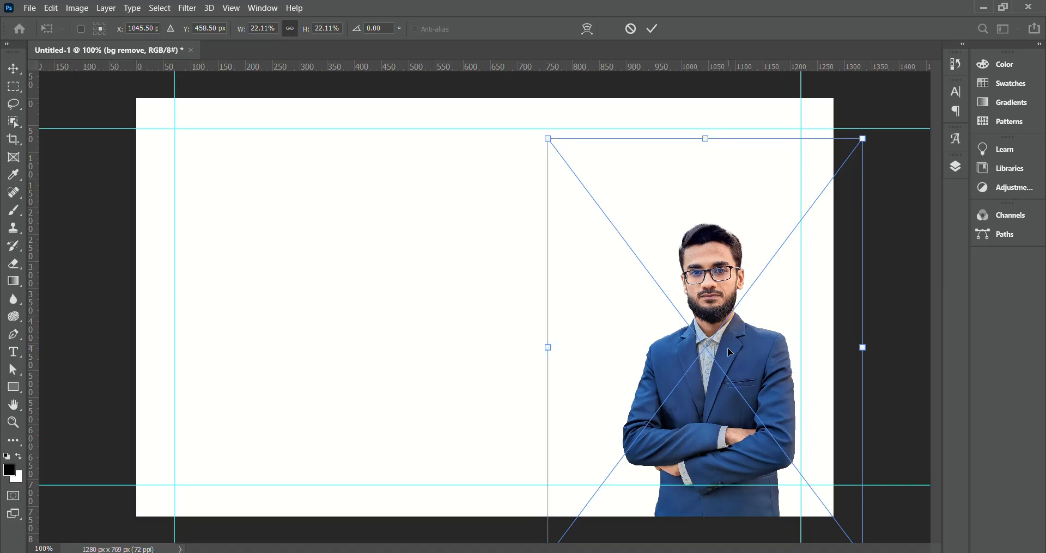
left_click(657, 28)
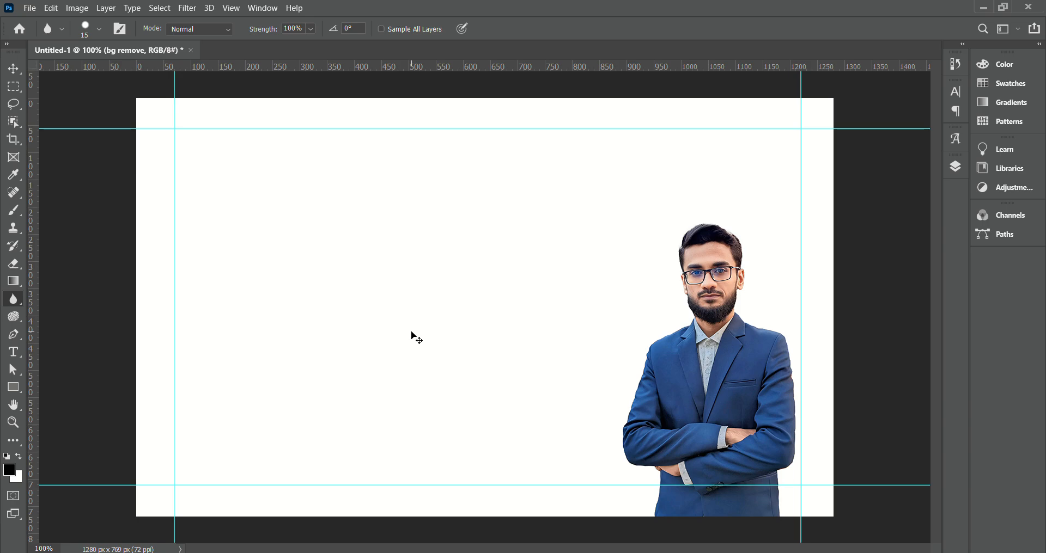
key("ctrl+t")
left_click_drag(548, 140, 515, 96)
left_click_drag(729, 382, 736, 375)
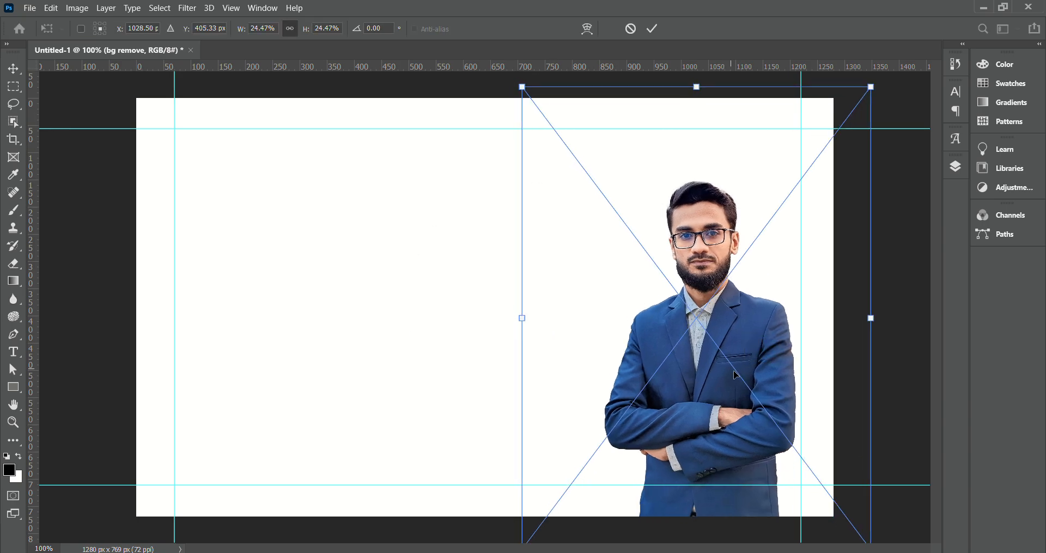
left_click(652, 29)
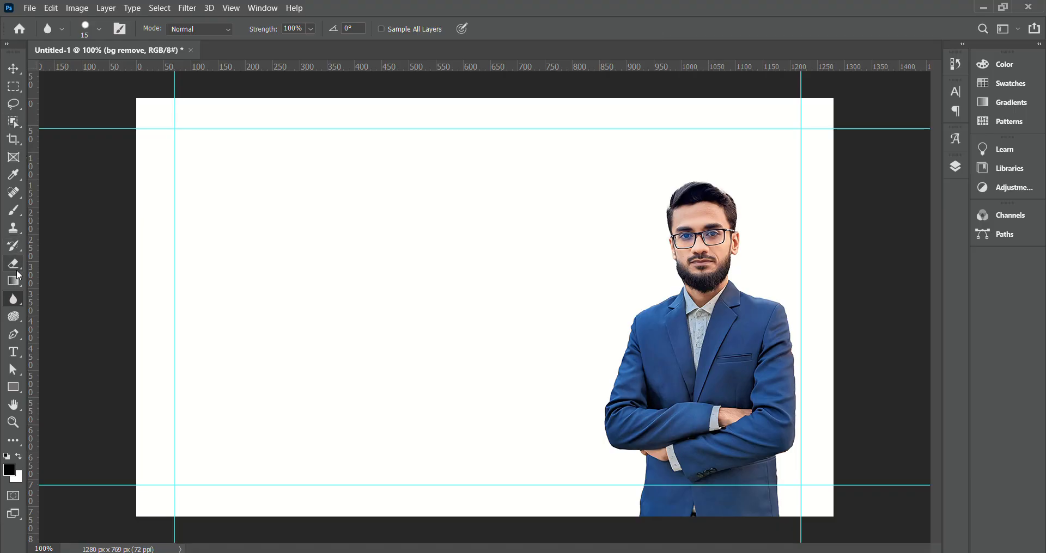
Add the text "Logo Design" on the empty left part of the canvas.
left_click(13, 352)
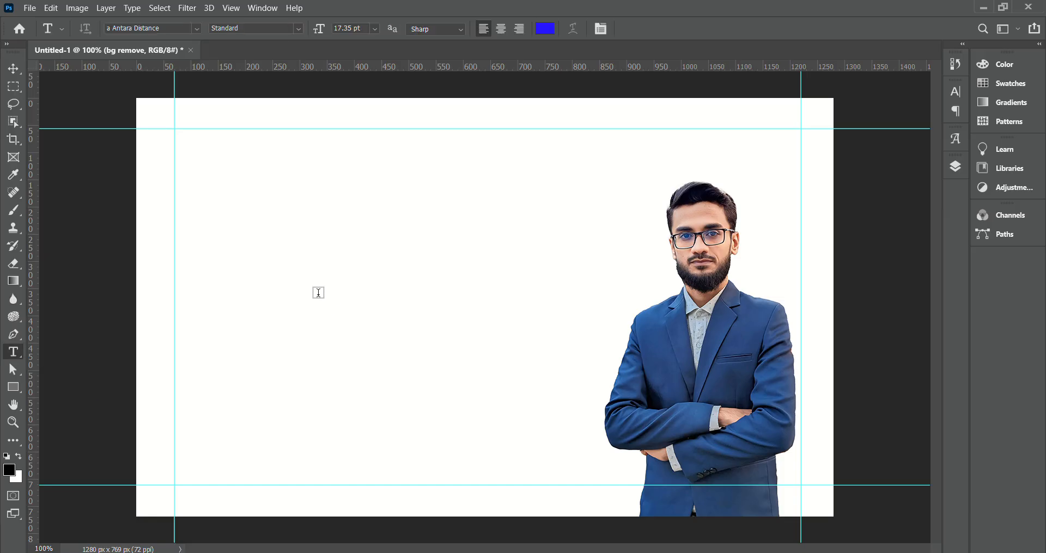
left_click(319, 292)
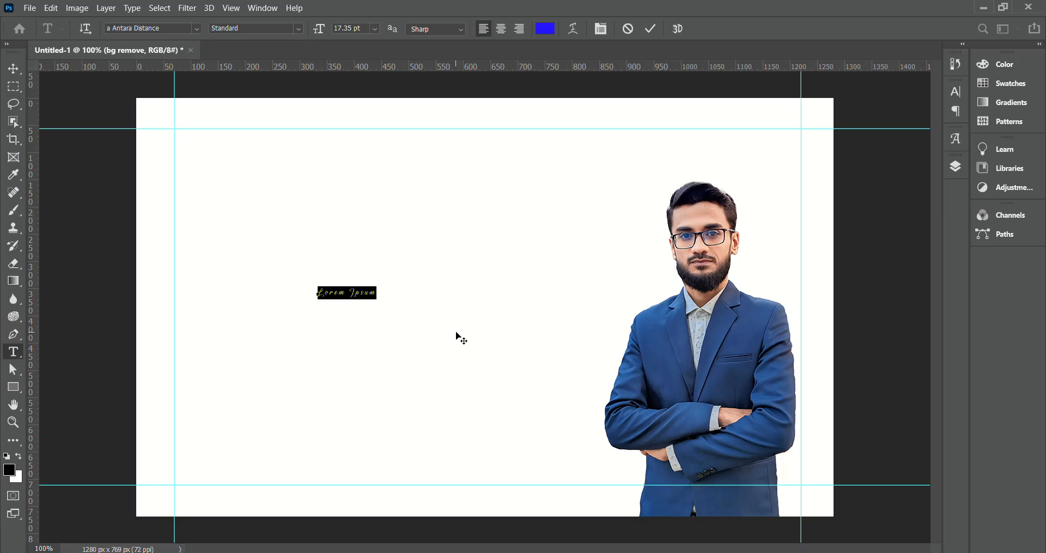
type("Eeee")
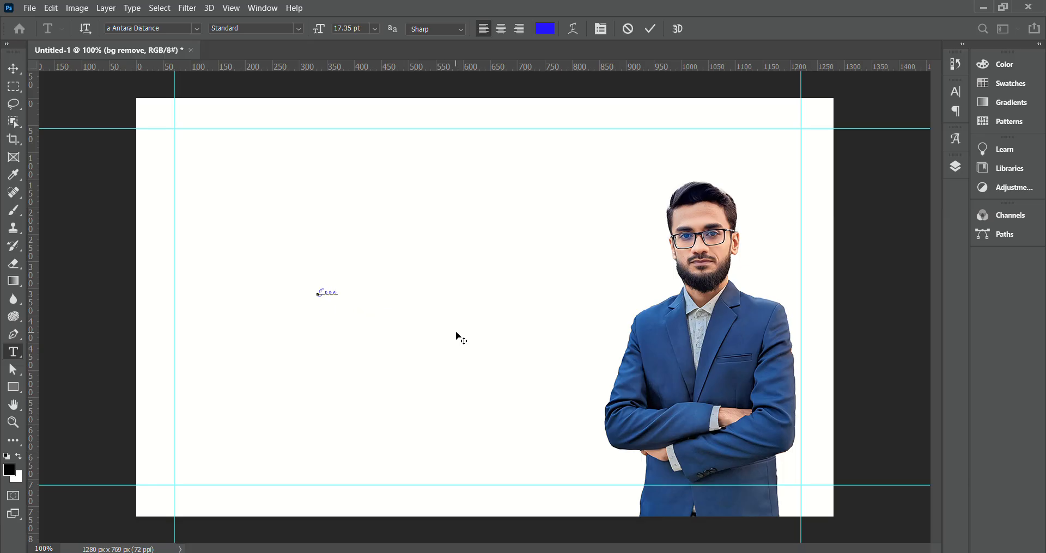
key("BackSpace")
key("BackSpace")
key("BackSpace")
key("BackSpace")
type("Frgo Des")
type("ign")
left_click(13, 69)
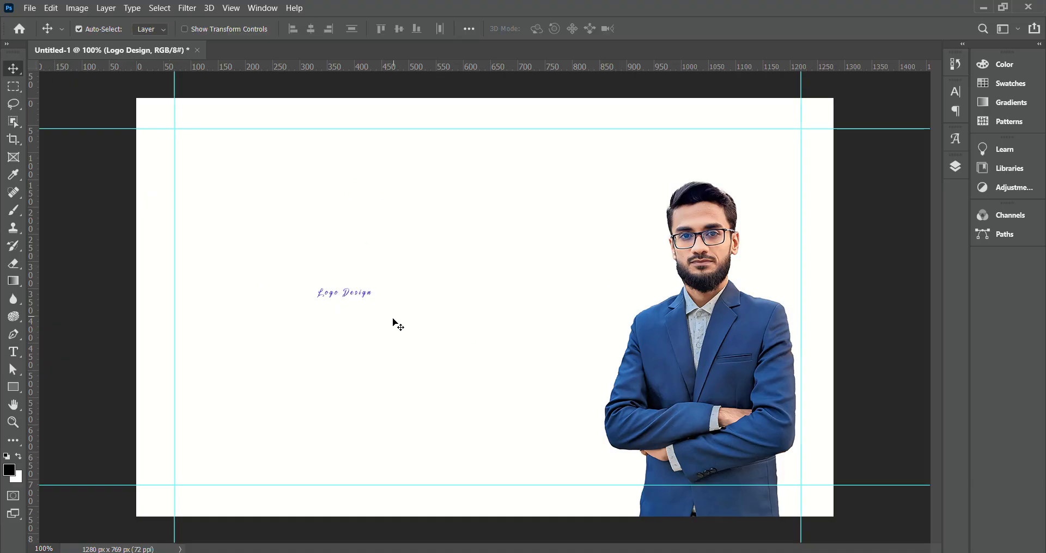
Scale the "Logo Design" text to about 448% and align it with the canvas's upper-left guide intersection.
key("ctrl+t")
left_click_drag(373, 306, 370, 167)
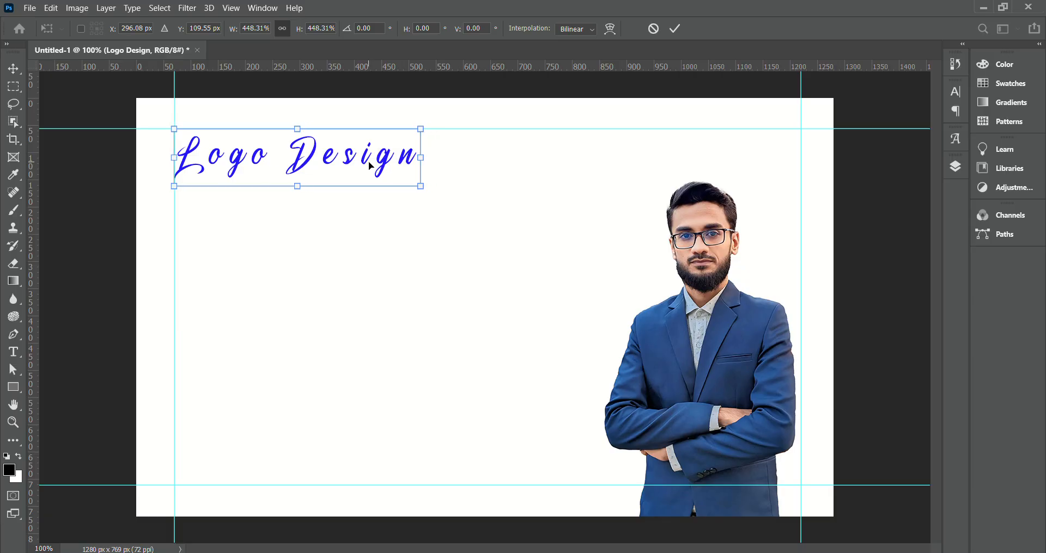
left_click(676, 28)
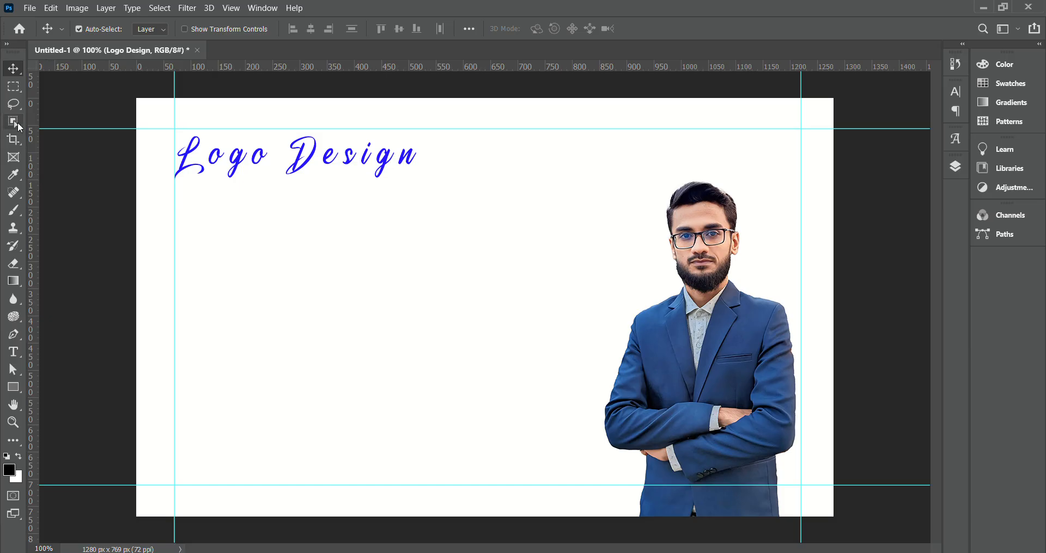
left_click(23, 354)
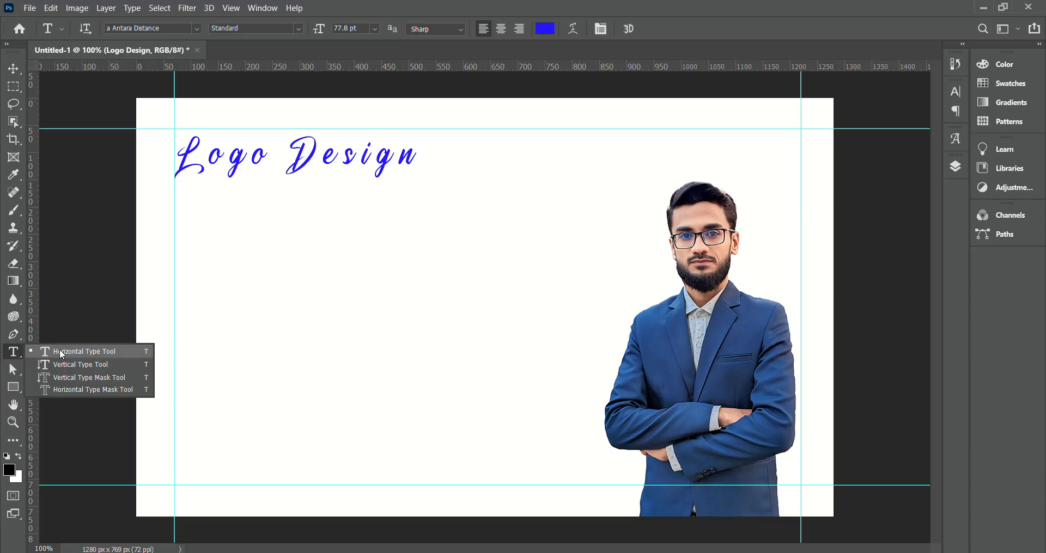
left_click(10, 358)
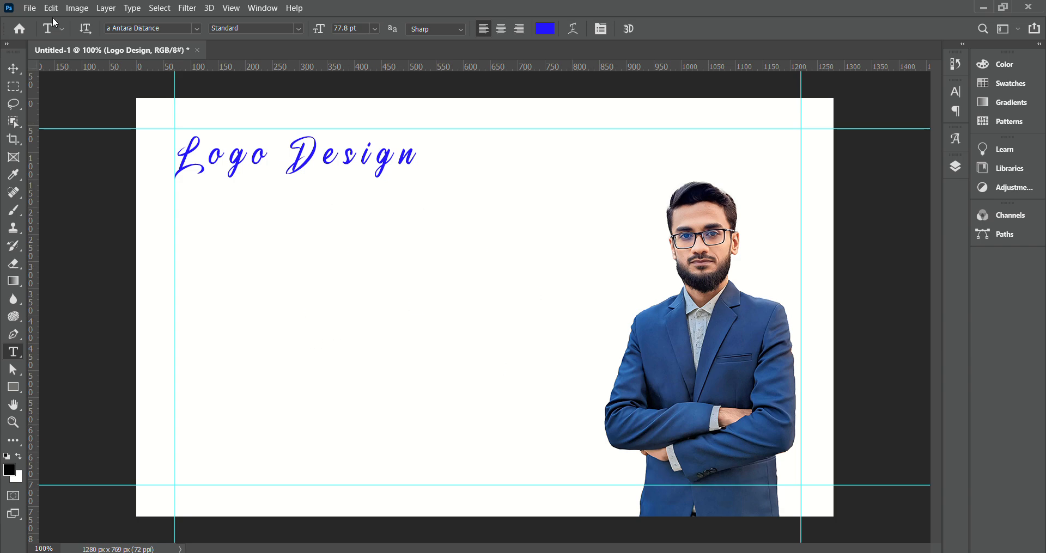
left_click(31, 9)
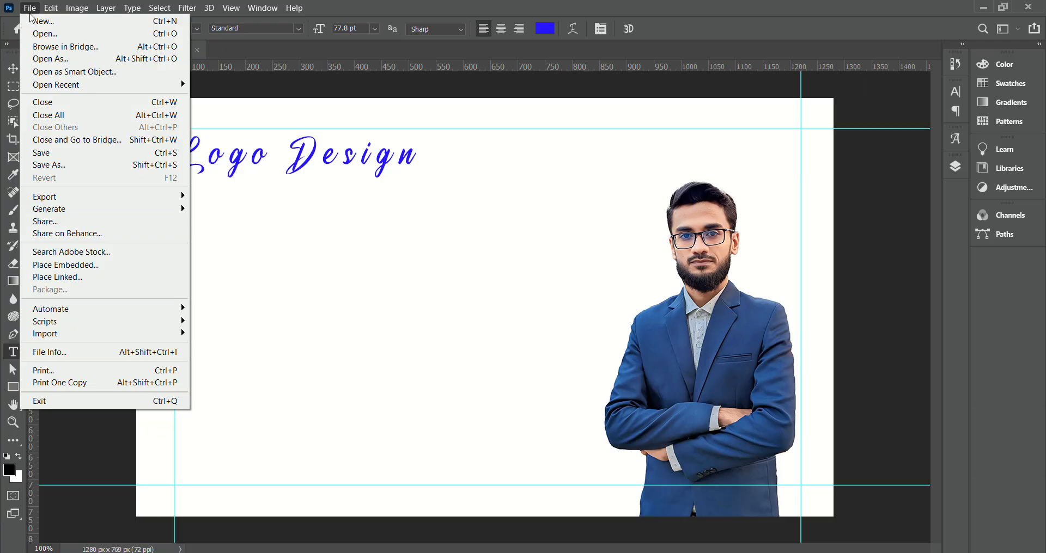
left_click(31, 9)
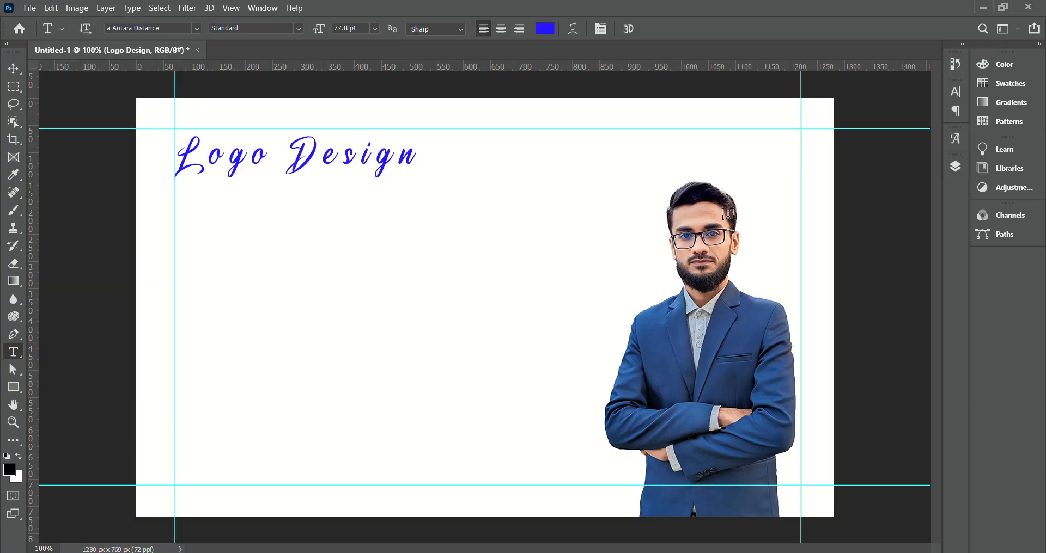
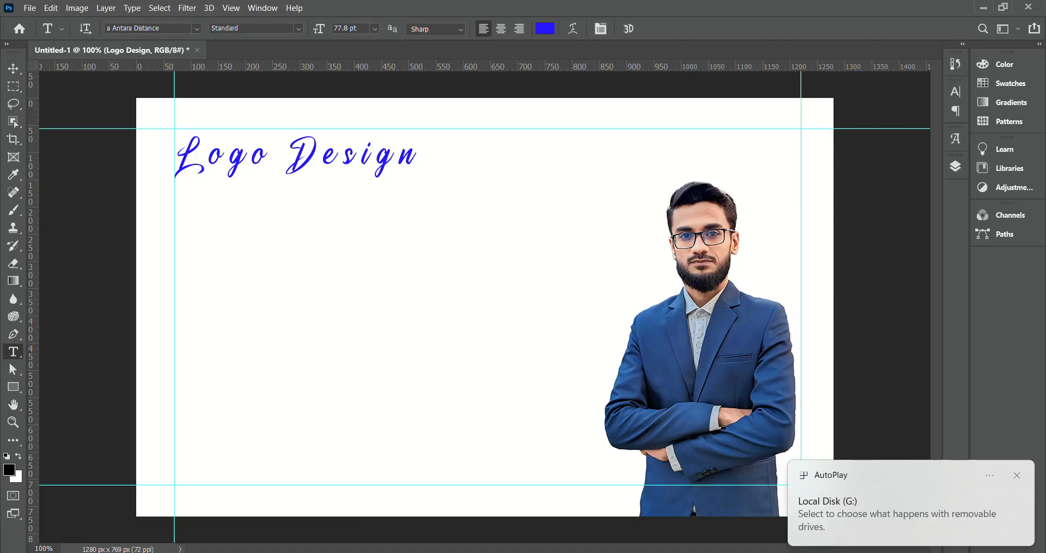
Dismiss the AutoPlay notification and start placing an embedded image, browsing to Local Disk (G:).
left_click(1017, 476)
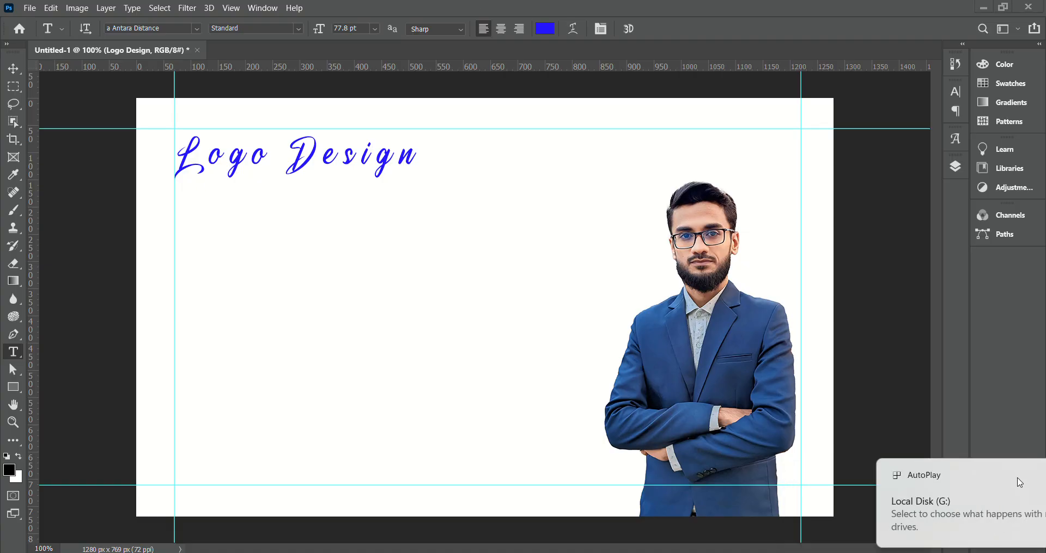
left_click(30, 9)
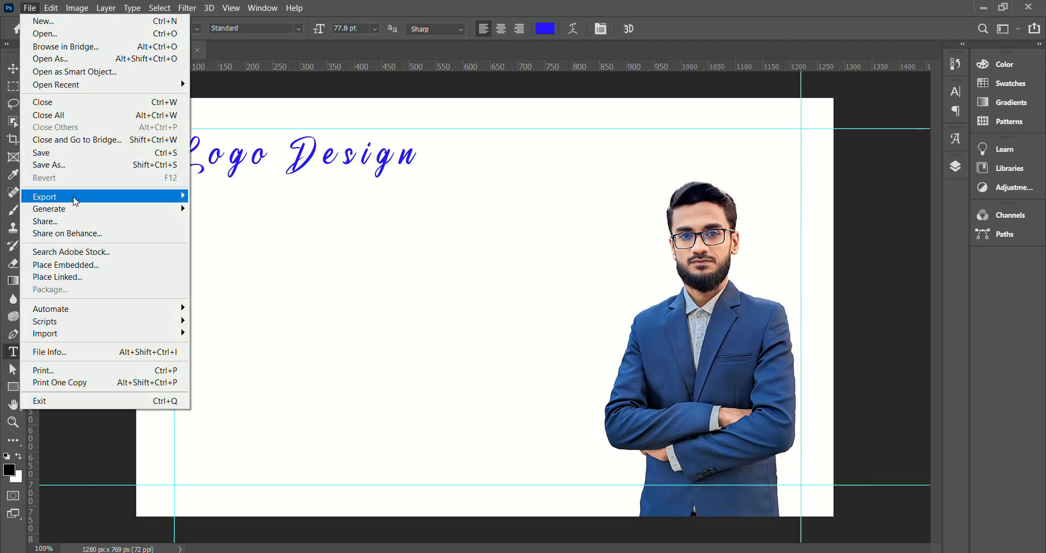
left_click(73, 264)
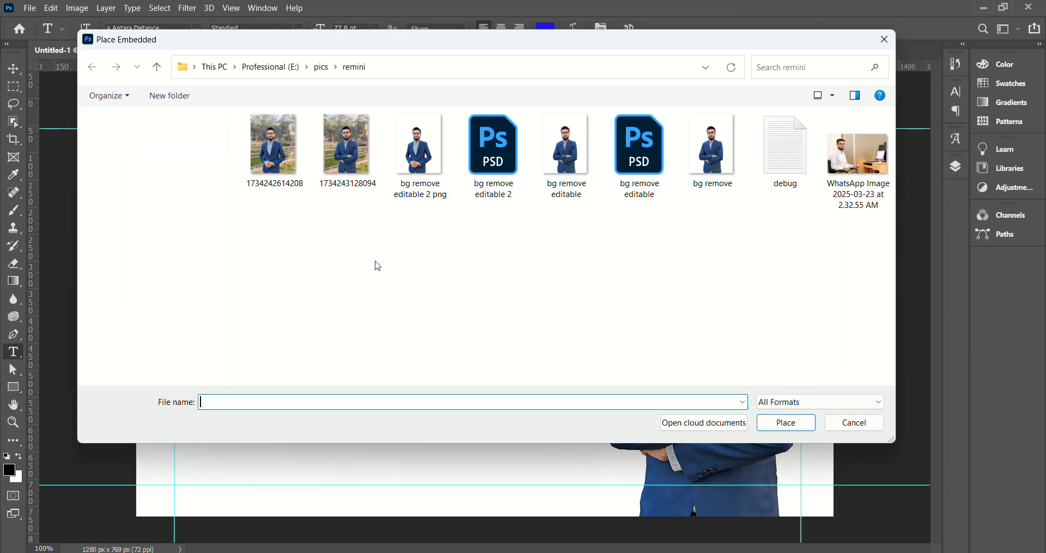
left_click(158, 70)
left_click(157, 69)
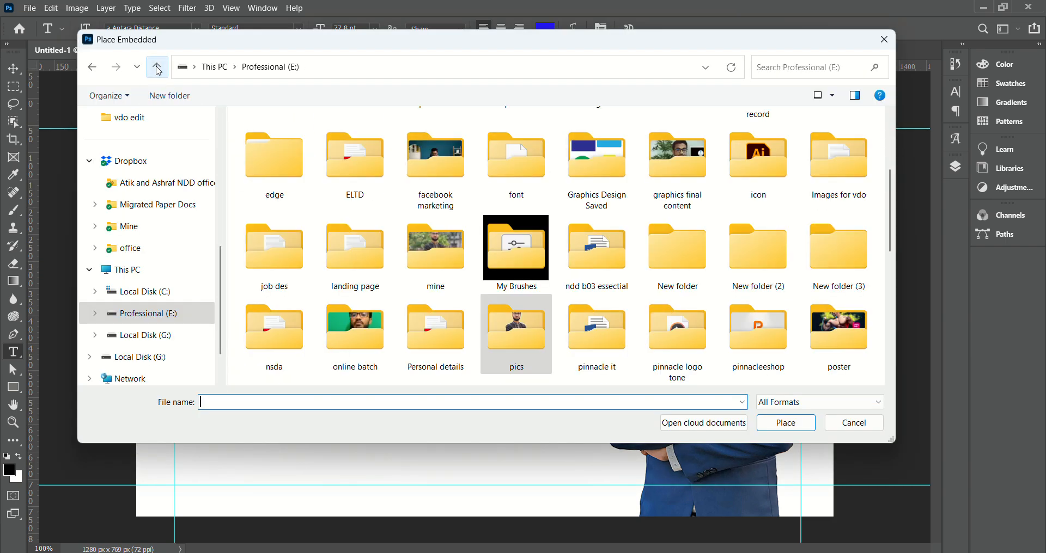
left_click(157, 69)
double_click(682, 135)
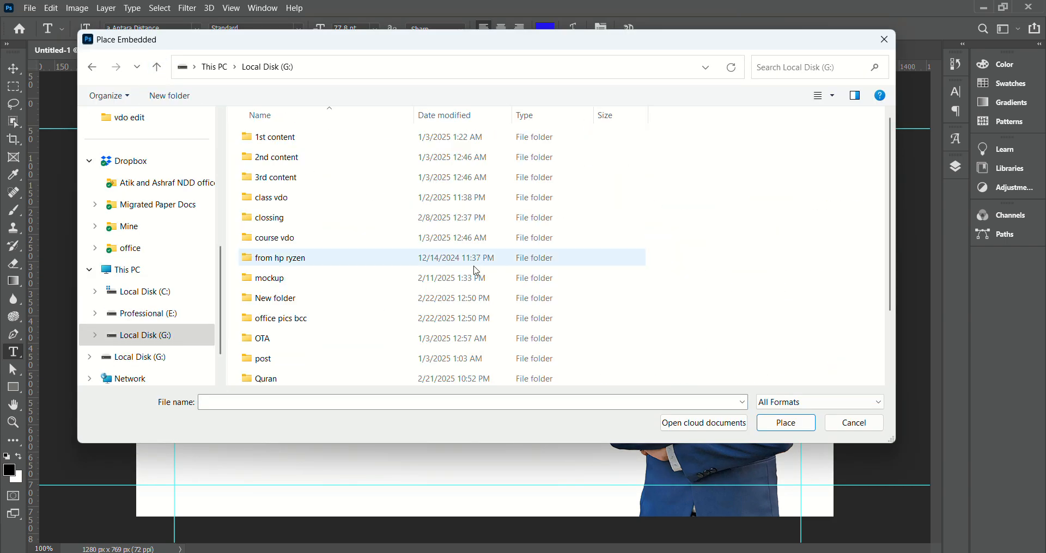
Open the "fiverr new gig thumbnail" folder inside "from hp ryzen" and "fiverr gigi", showing the contents as icons.
scroll(326, 341, "down", 2)
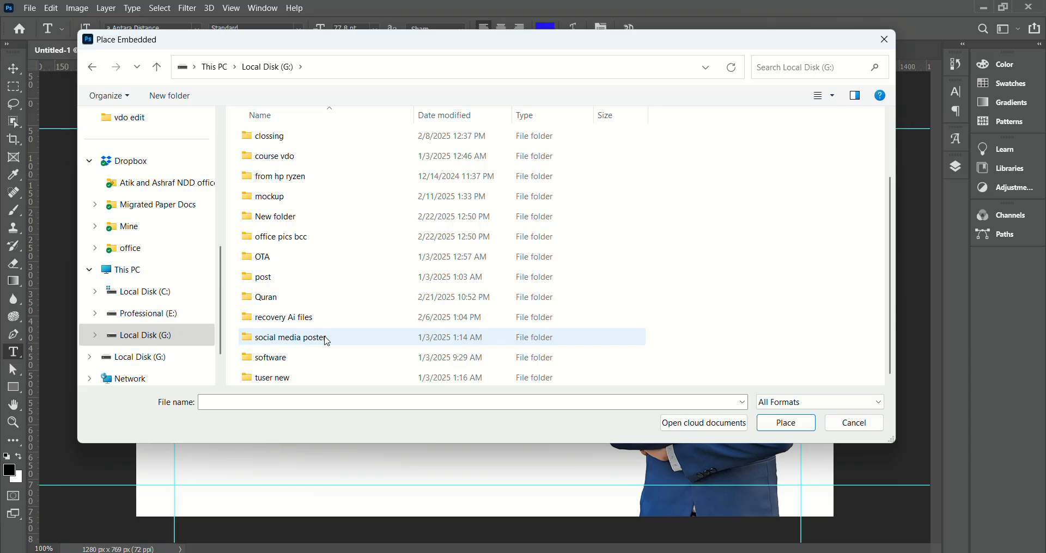
scroll(327, 342, "up", 2)
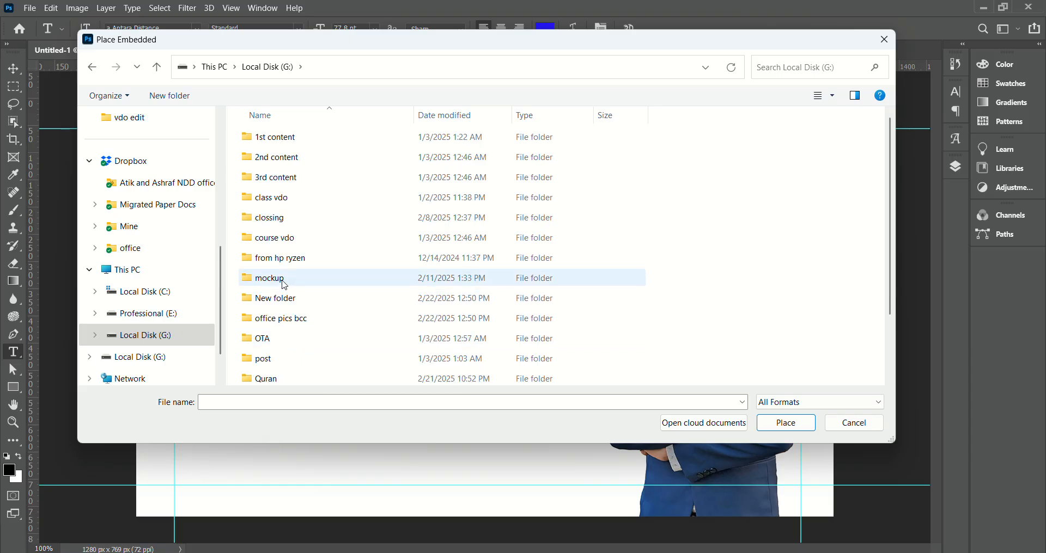
double_click(280, 254)
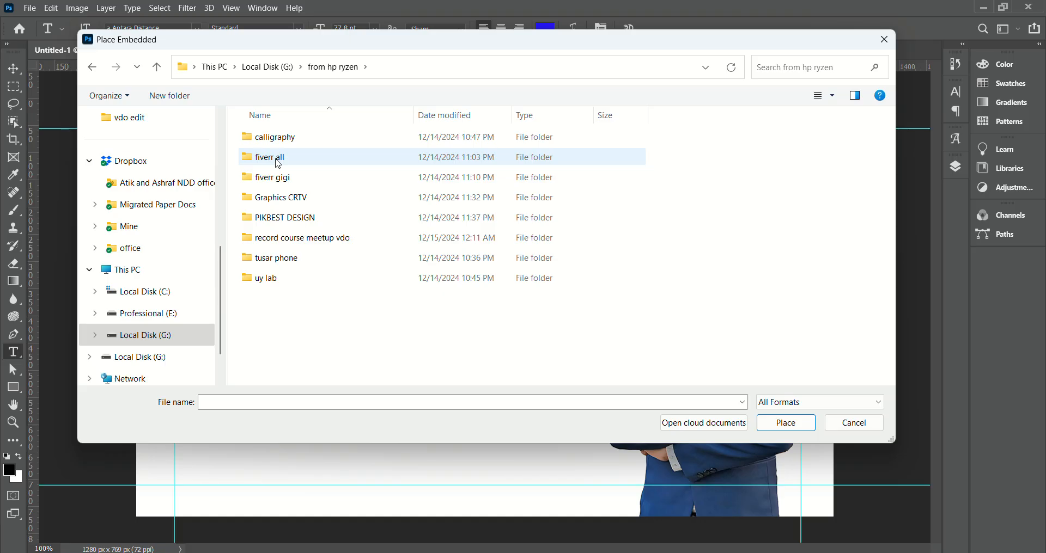
double_click(267, 178)
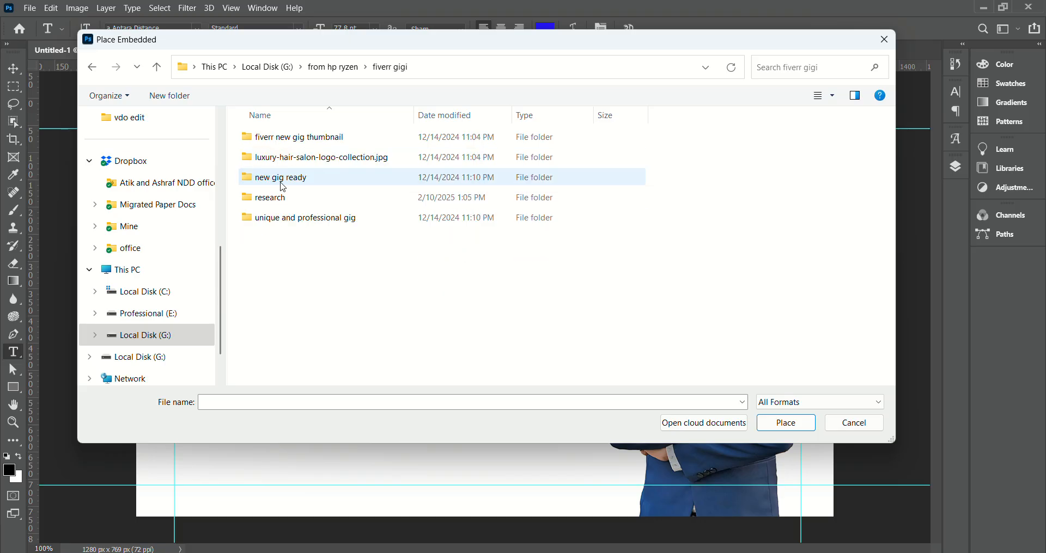
left_click(818, 95)
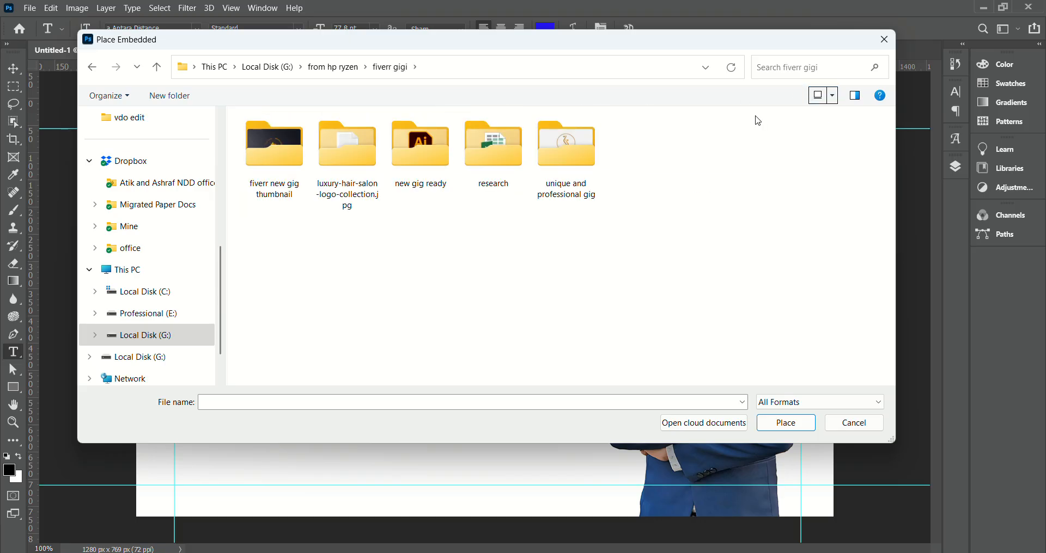
double_click(257, 156)
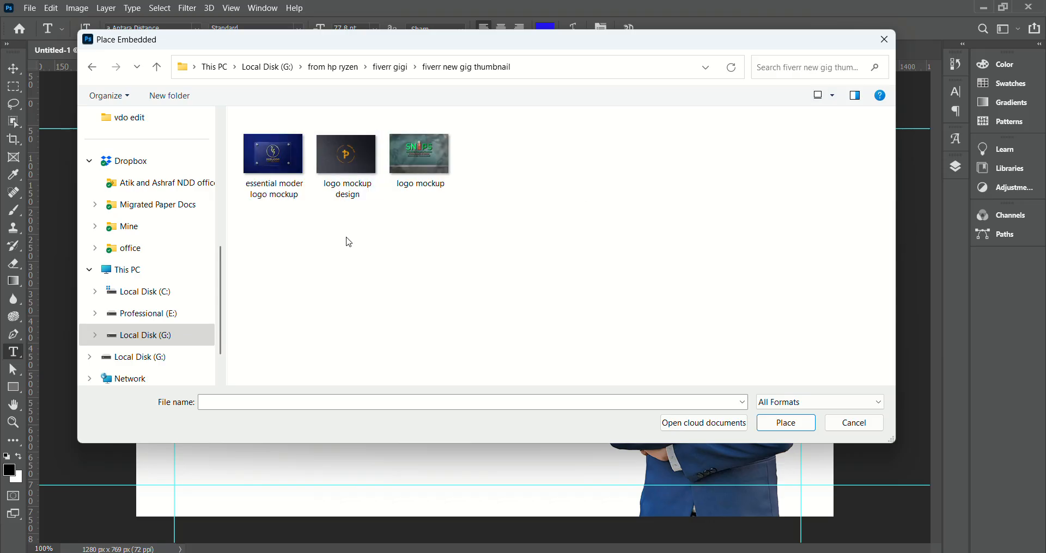
Choose the "essential moder logo mockup" image and place it in the document.
left_click(283, 160)
left_click(355, 158)
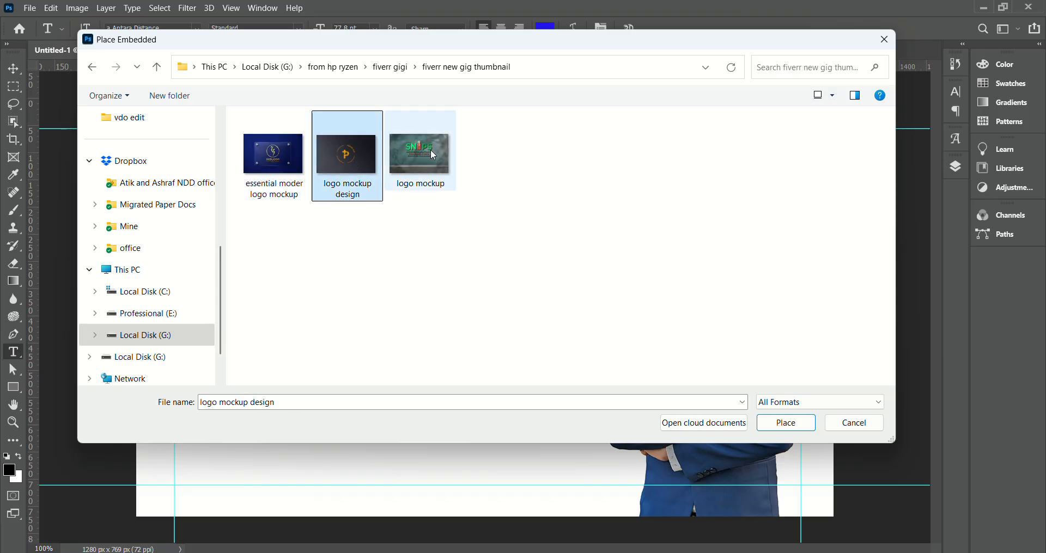
left_click(430, 150)
left_click(291, 188)
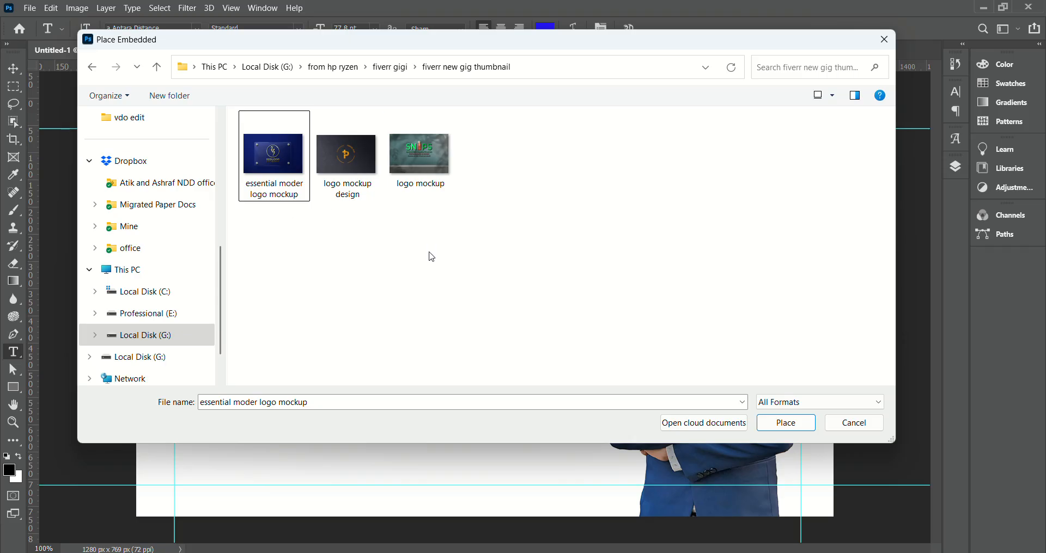
left_click(286, 189)
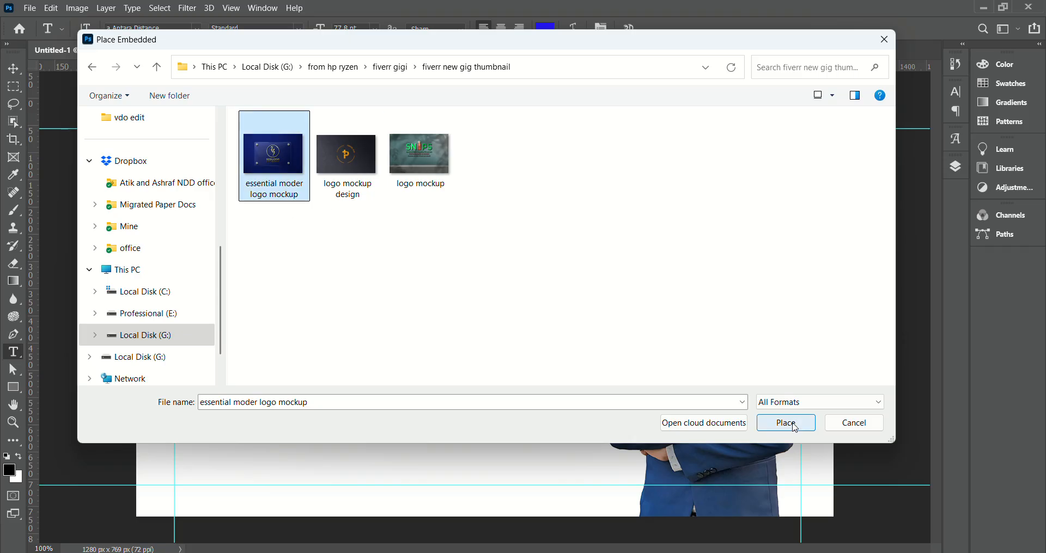
left_click(356, 184)
left_click(289, 170)
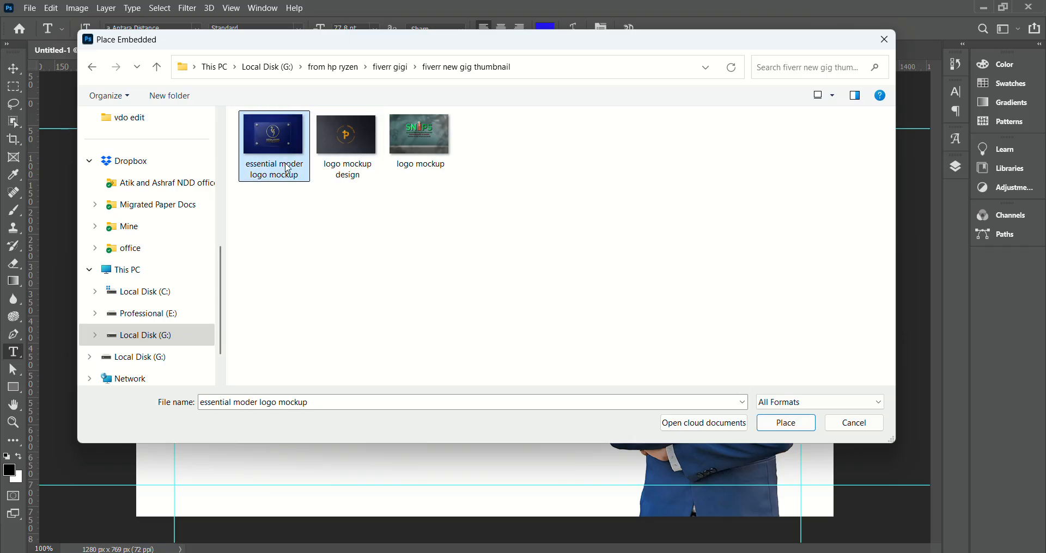
left_click(788, 429)
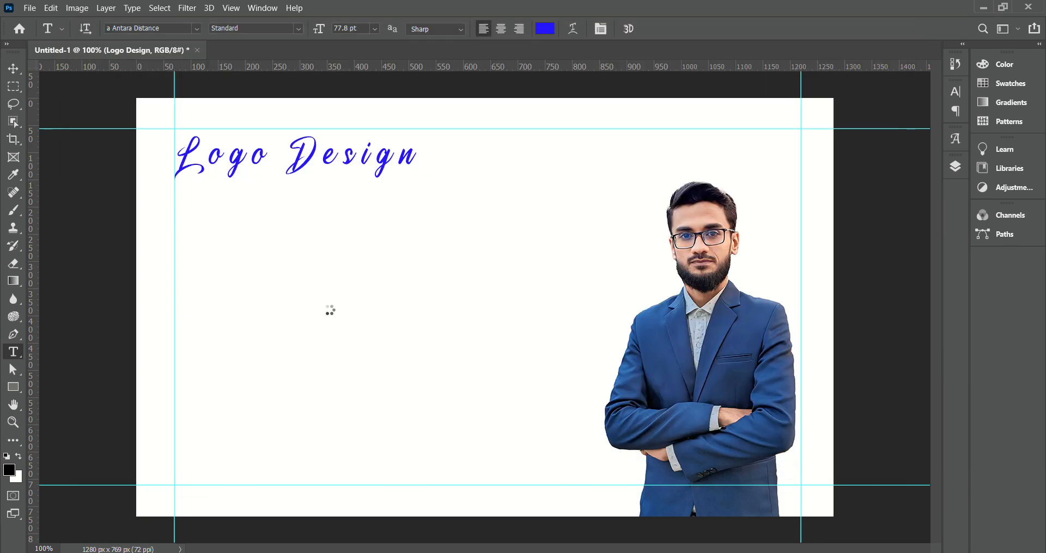
Scale the placed blue logo mockup to about 40.36% and position it in the lower-left area of the canvas.
left_click_drag(745, 134, 420, 325)
left_click(658, 27)
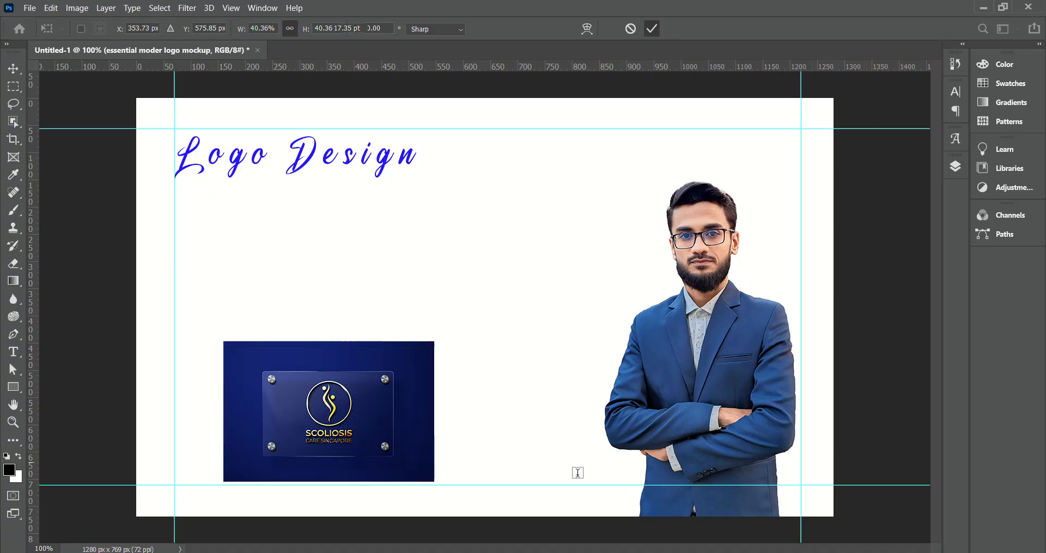
key("t")
Place the embedded image "logo mockup design" at 100% scale in the middle of the canvas.
left_click(31, 7)
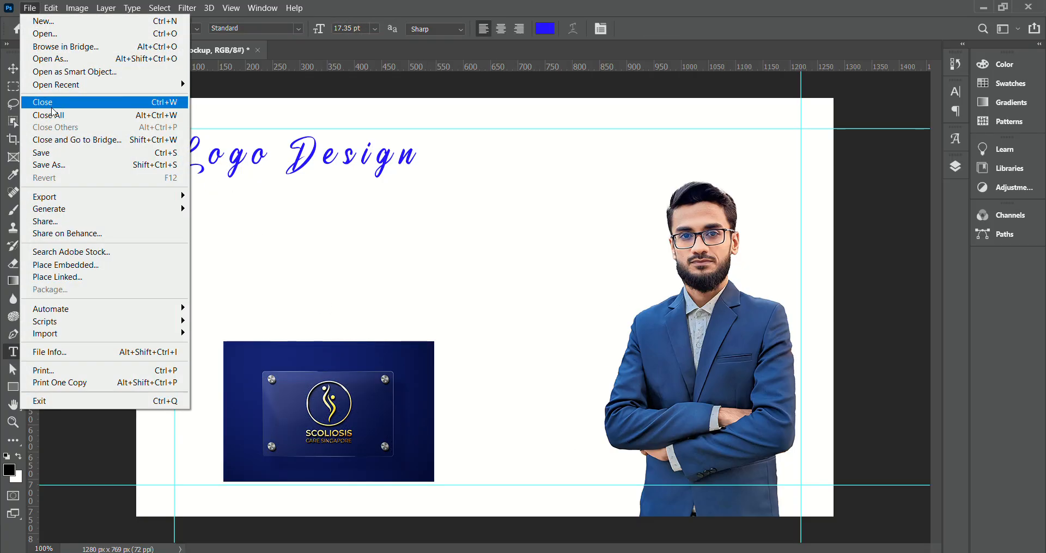
left_click(60, 262)
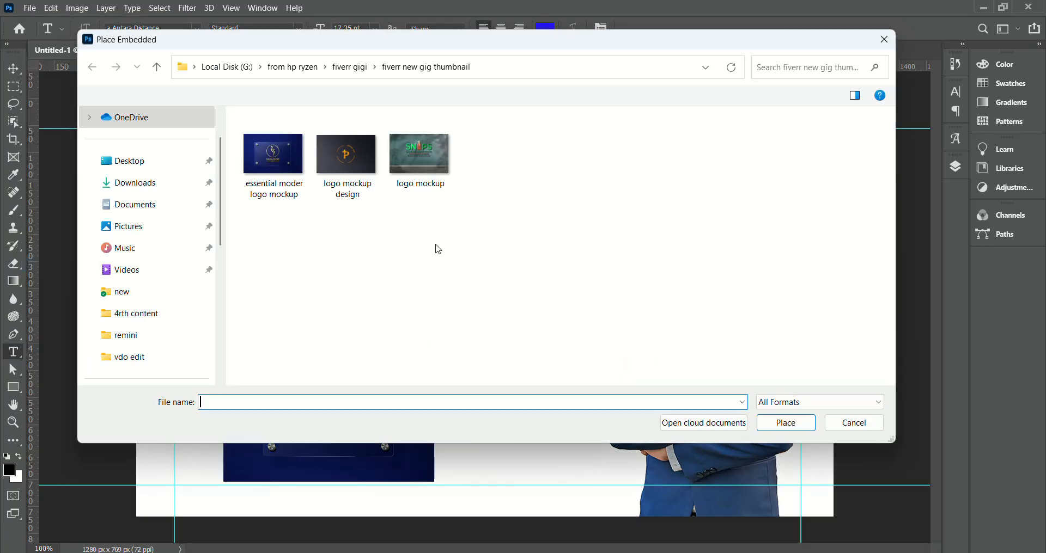
left_click(342, 158)
left_click(785, 423)
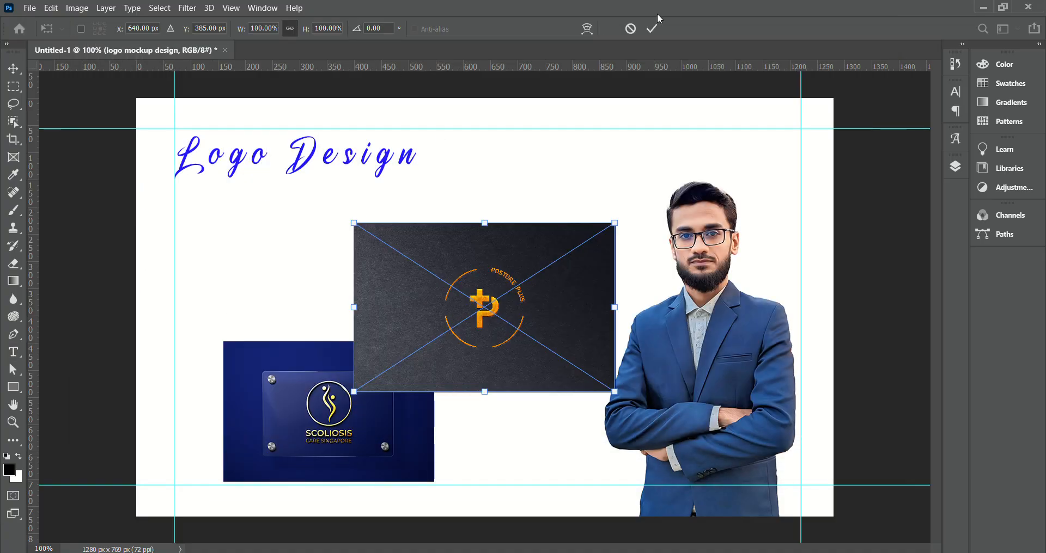
key("Return")
Place the embedded image "logo mockup" and move it below the "Logo Design" text, at about X 308 px, Y 301 px.
left_click(30, 8)
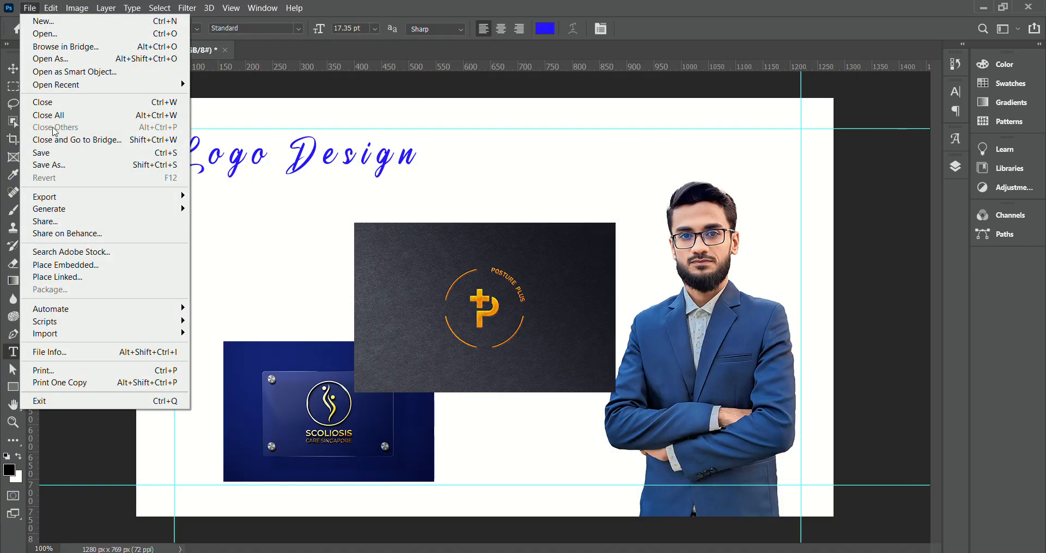
left_click(66, 265)
left_click(421, 163)
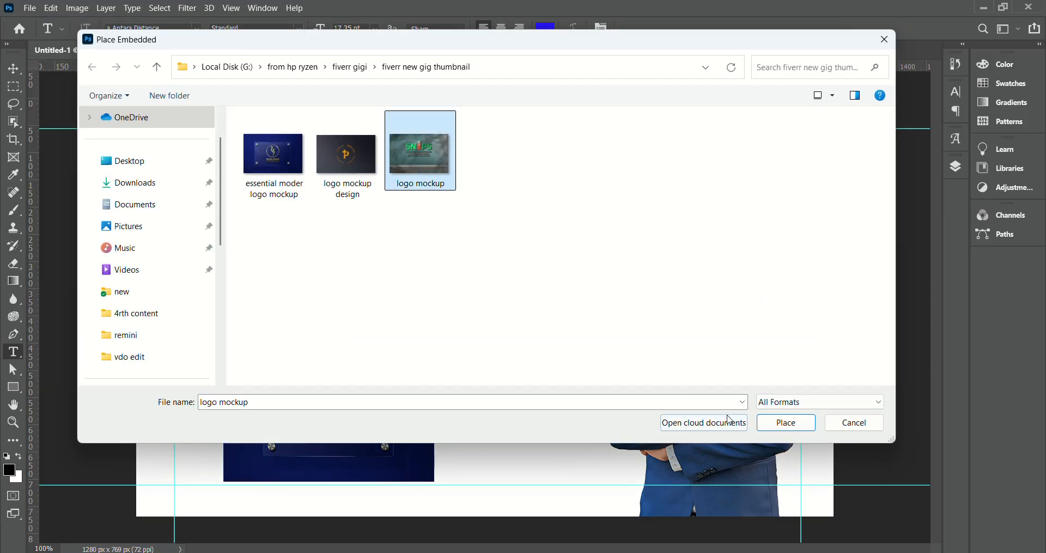
left_click(786, 423)
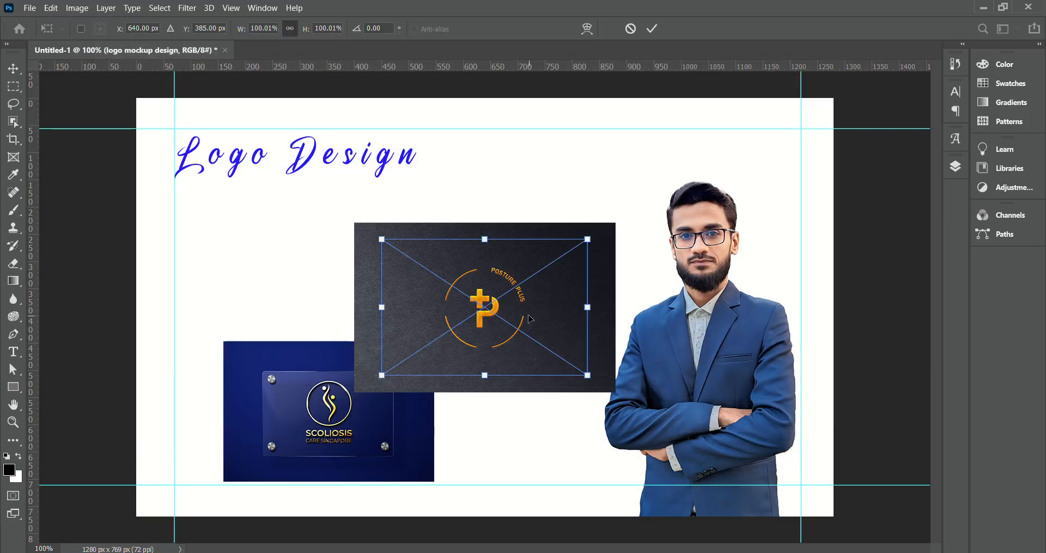
key("Return")
left_click_drag(519, 314, 338, 267)
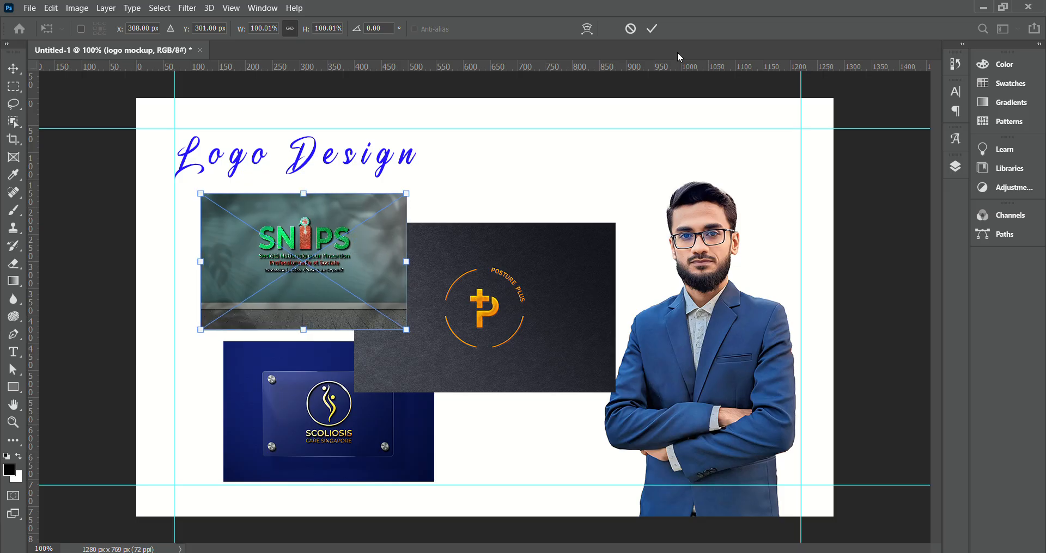
left_click(652, 28)
key("t")
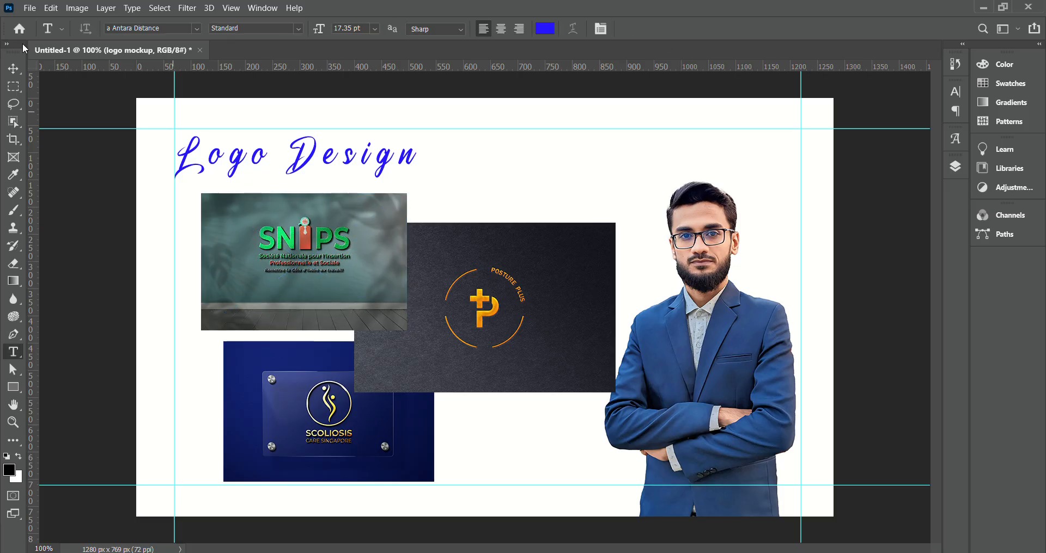
Start placing another embedded image and browse the Desktop folder down to the files beginning with S and T.
left_click(29, 8)
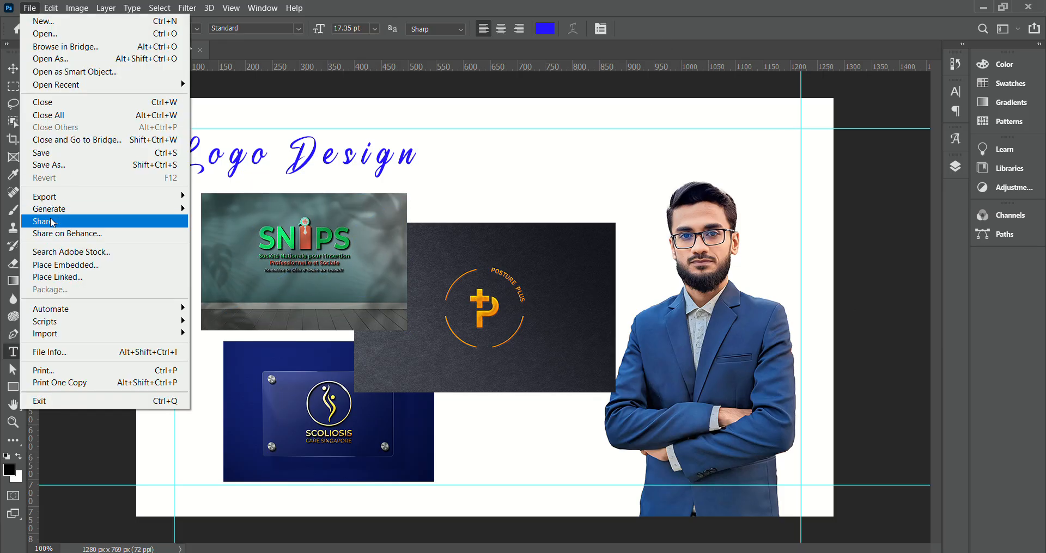
left_click(61, 265)
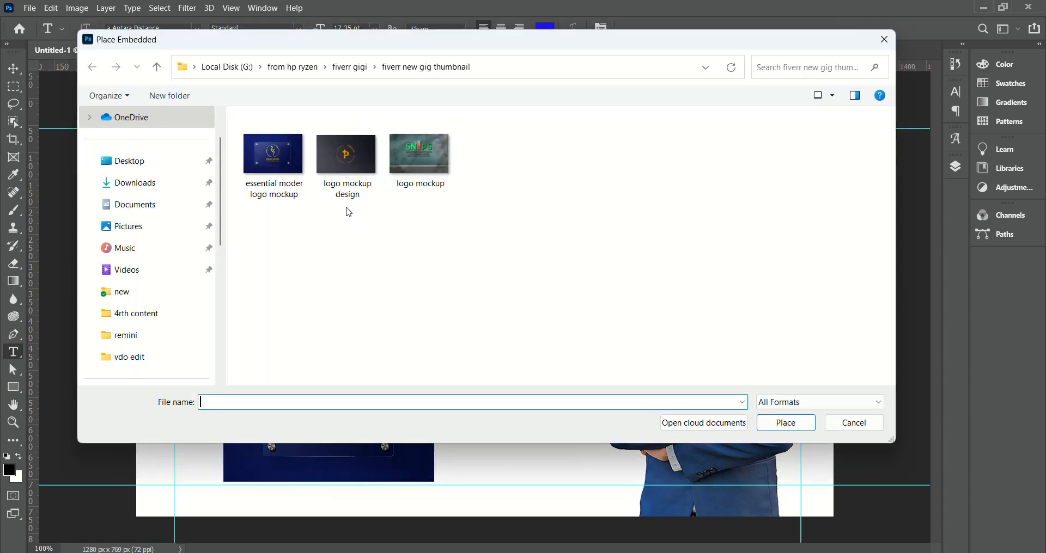
left_click(142, 161)
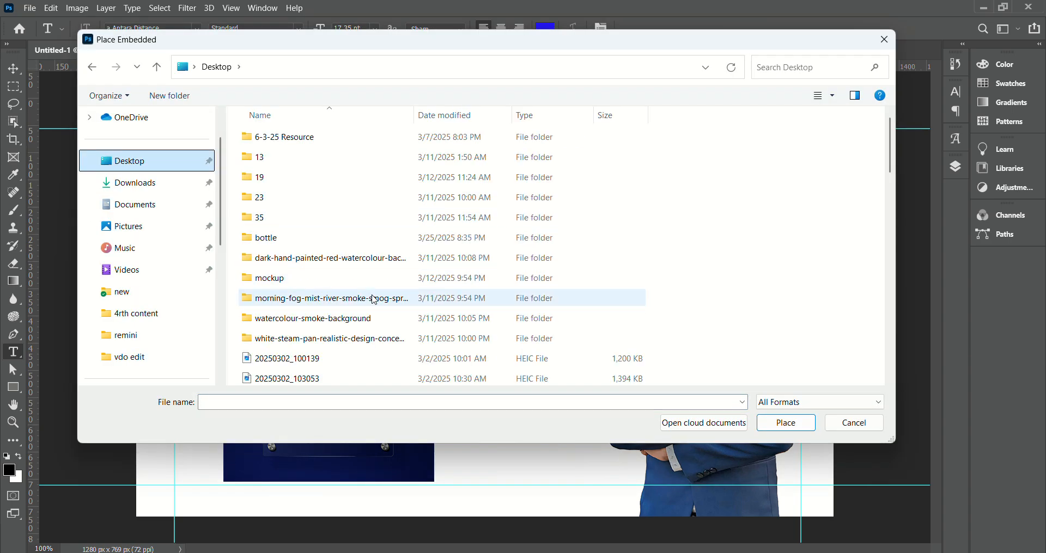
scroll(338, 272, "down", 8)
left_click(291, 235)
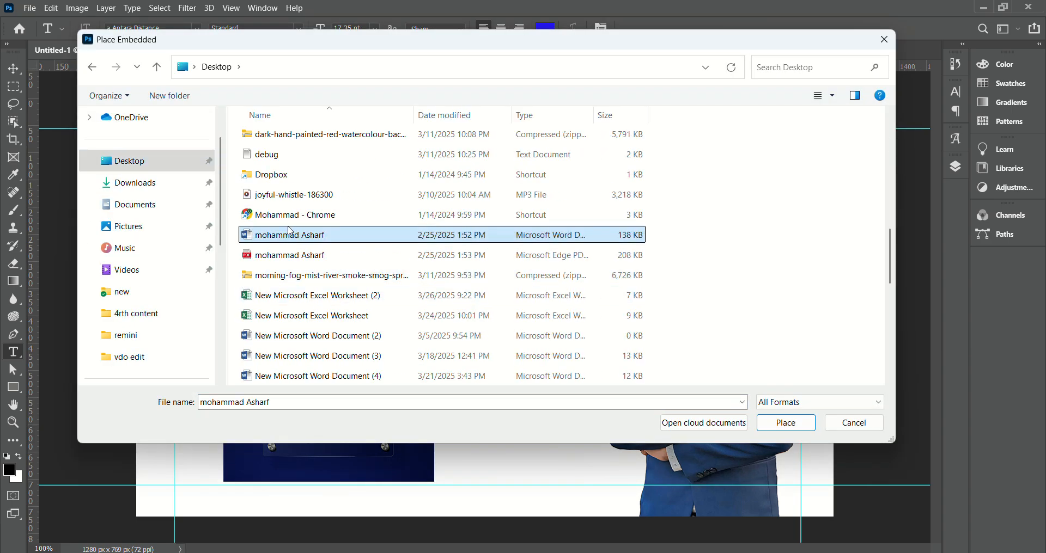
key("d")
key("e")
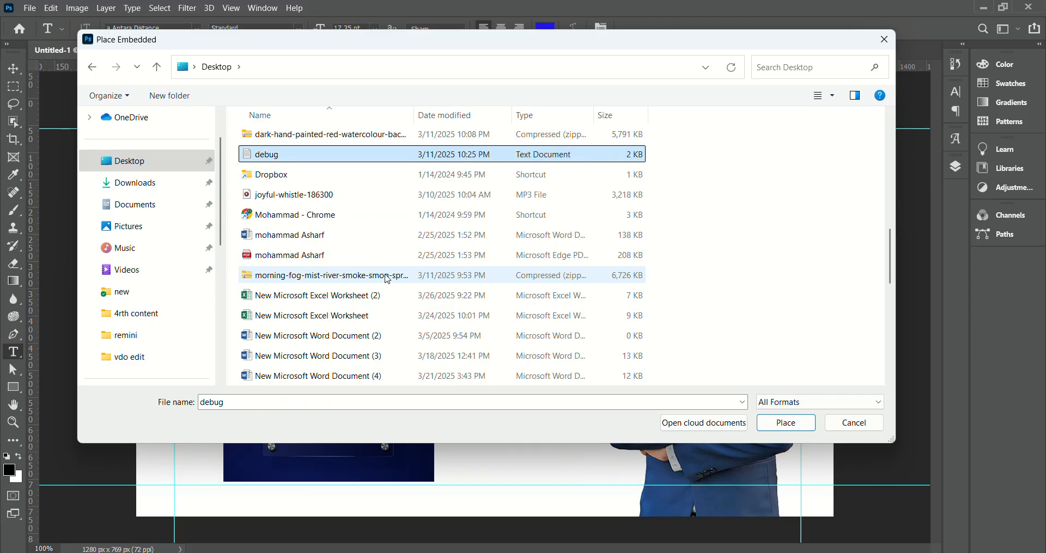
left_click(332, 221)
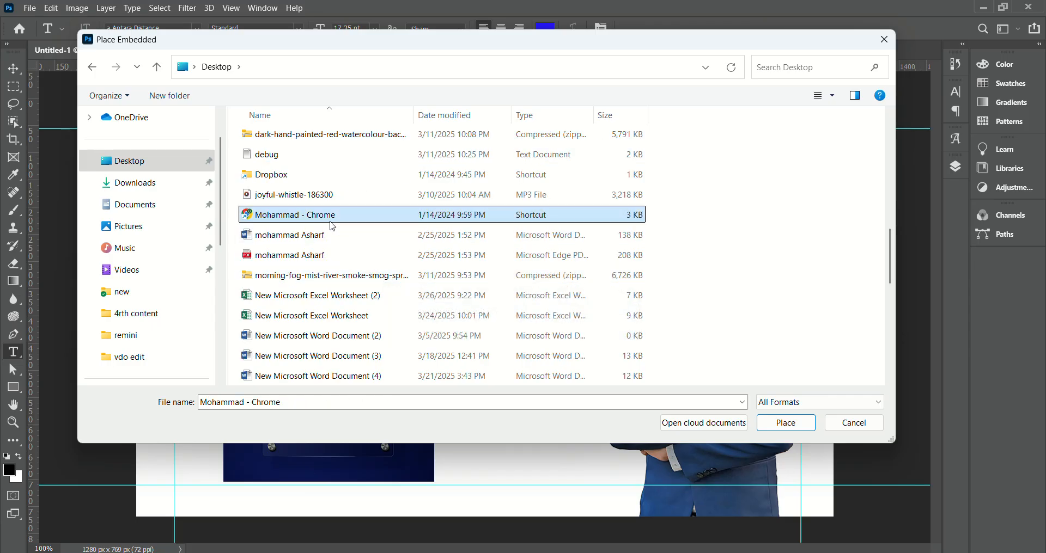
key("s")
key("s")
key("s")
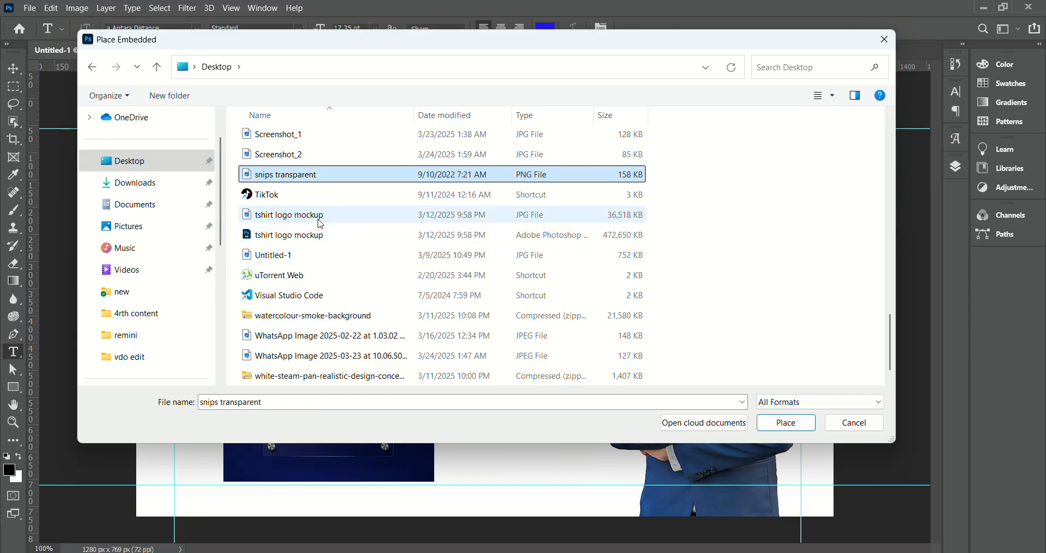
Place the JPG "tshirt logo mockup" from the Desktop at 10.98% scale in the middle of the canvas.
left_click(304, 216)
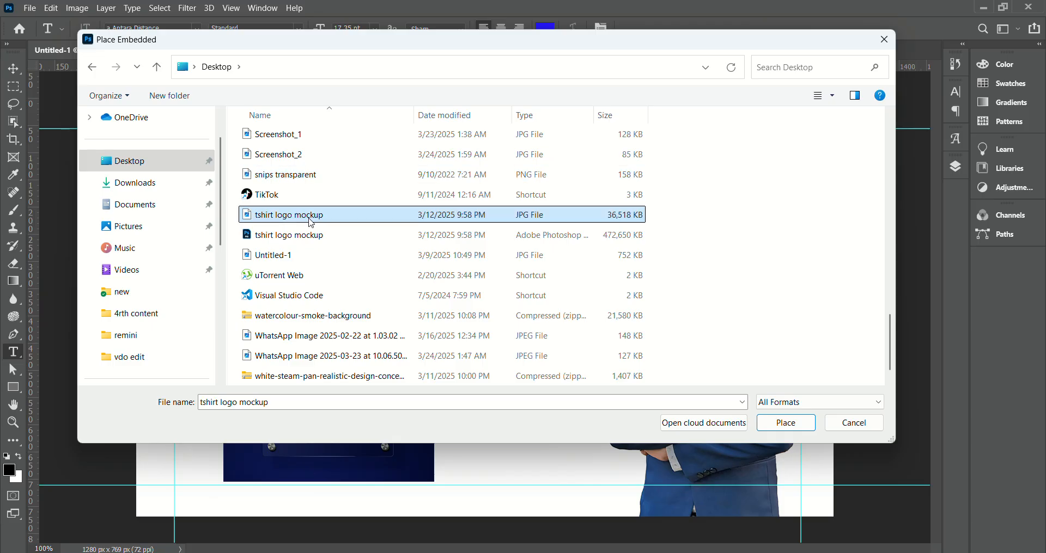
left_click(786, 422)
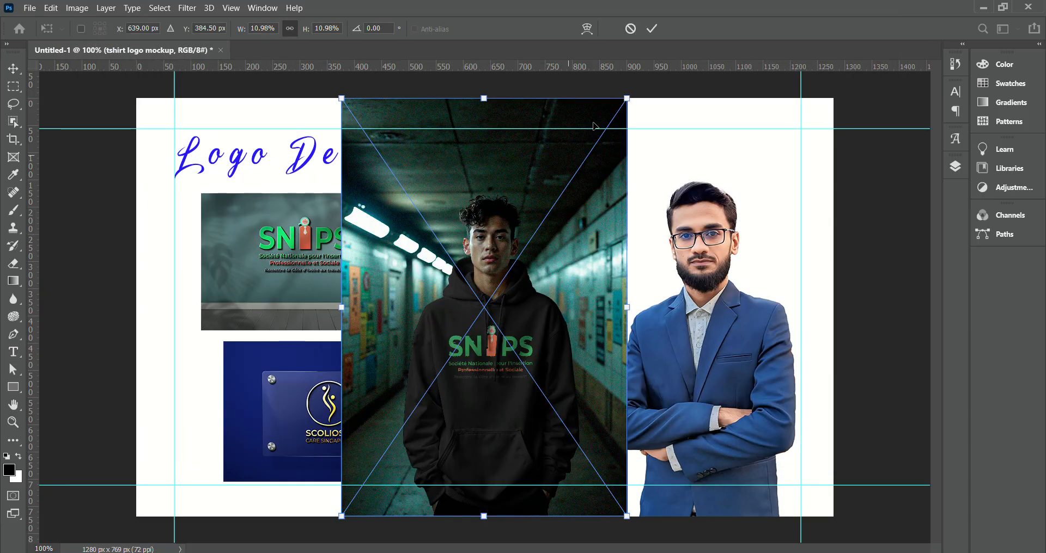
left_click(651, 28)
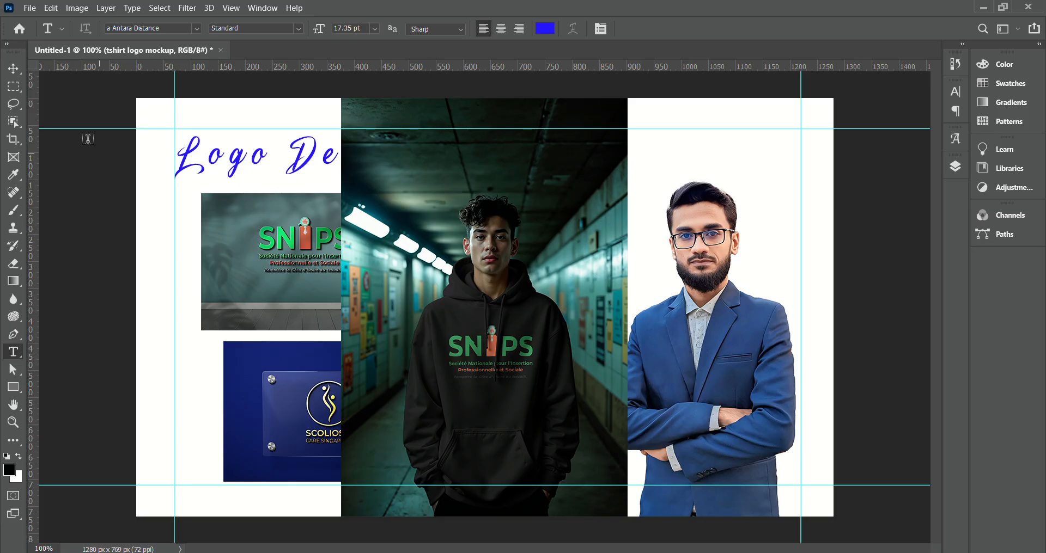
Scale the T-shirt logo mockup to 5.87% and move it beside the portrait, at about X 756 px, Y 335 px.
left_click(13, 68)
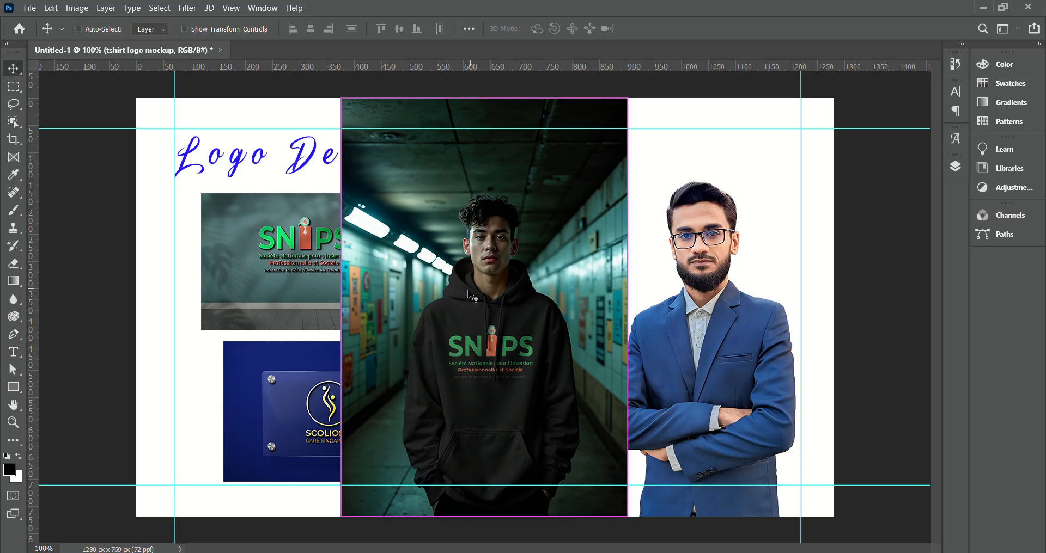
key("ctrl+t")
left_click_drag(349, 111, 480, 304)
left_click_drag(605, 374, 602, 250)
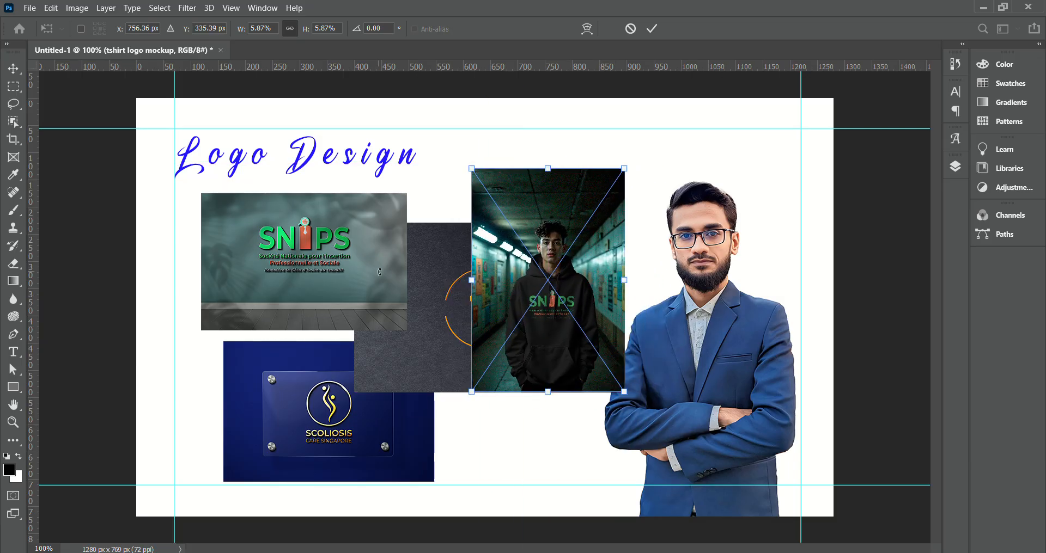
left_click(652, 28)
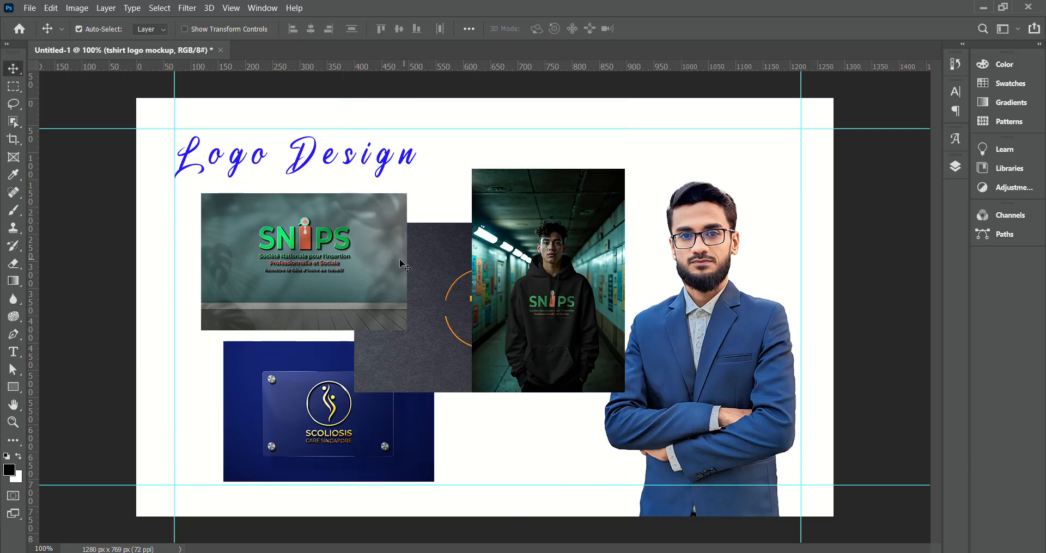
Rearrange the mockups: blue Scoliosis beside green SNIPS below the title, dark Posture Plus underneath, and the hoodie image over the portrait's lower part.
mouse_move(316, 276)
left_mouse_down()
mouse_move(313, 291)
mouse_move(355, 272)
mouse_move(329, 287)
mouse_move(315, 273)
left_mouse_up()
left_click_drag(545, 315, 691, 321)
left_click_drag(469, 336, 563, 439)
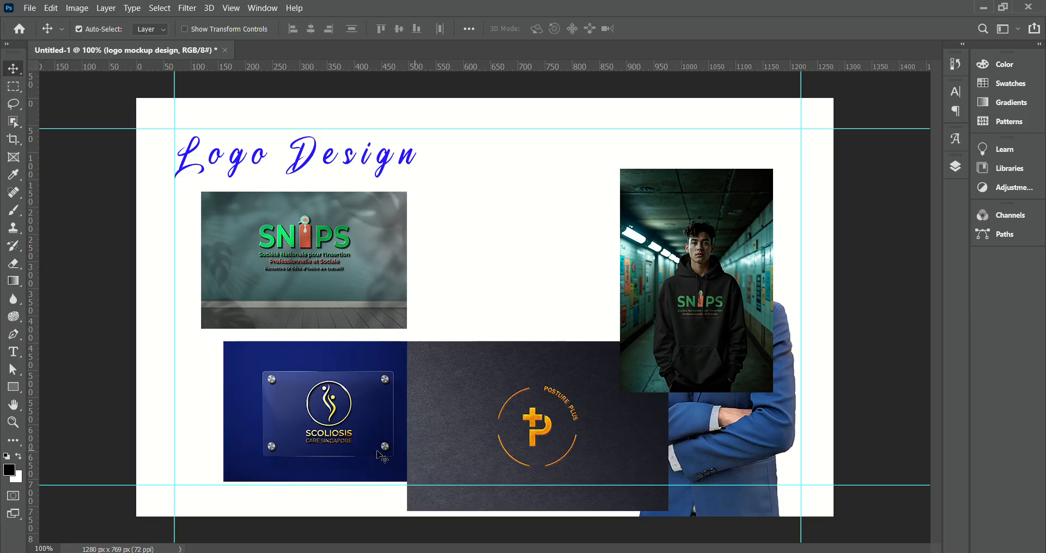
left_click_drag(359, 430, 545, 280)
left_click_drag(701, 308, 799, 414)
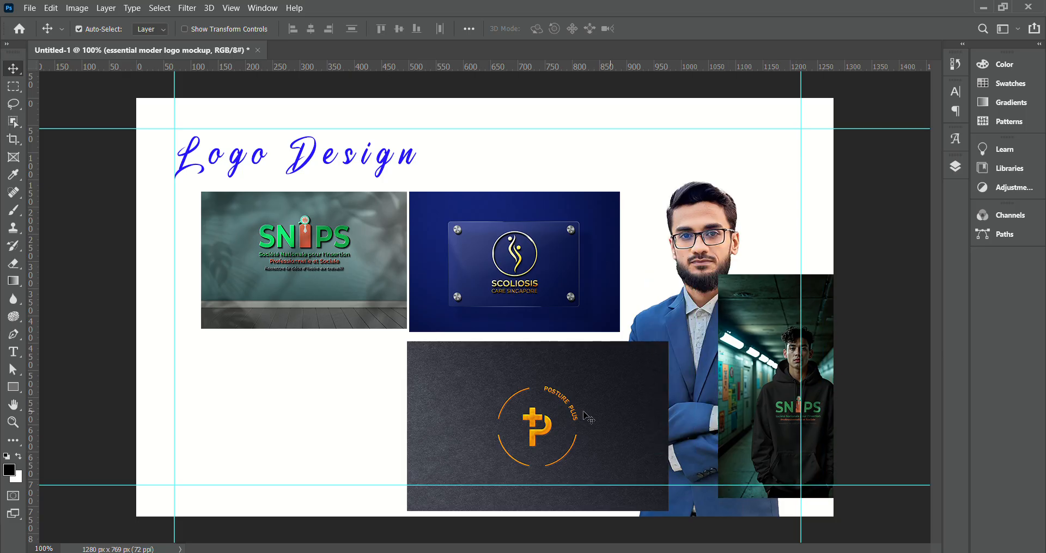
left_click_drag(583, 411, 530, 451)
Scale the blue Scoliosis mockup to 39.42%, about 378 × 252 px, matching the height of the green SNIPS mockup.
left_click(582, 288)
left_click(393, 322)
left_click(453, 303)
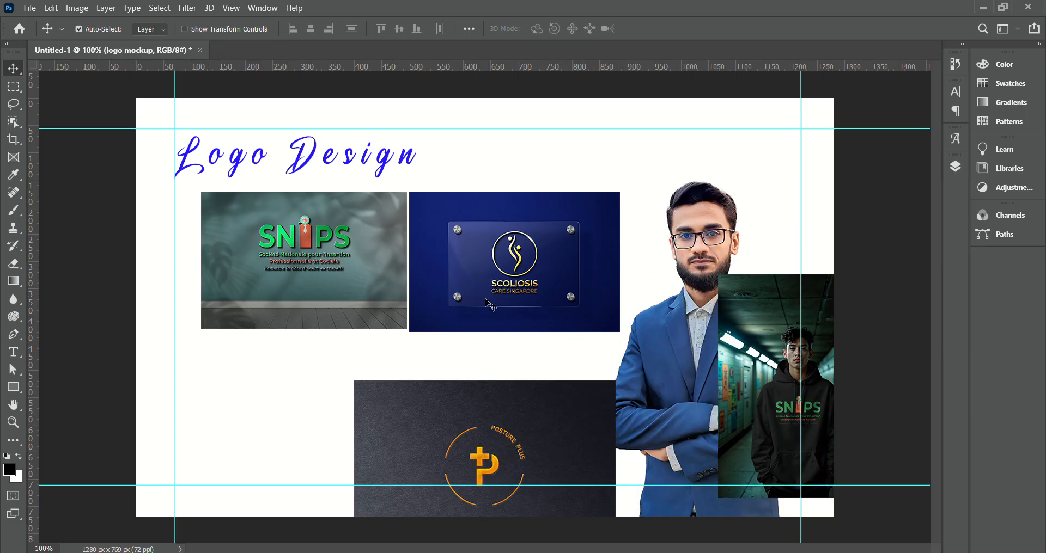
key("ctrl+t")
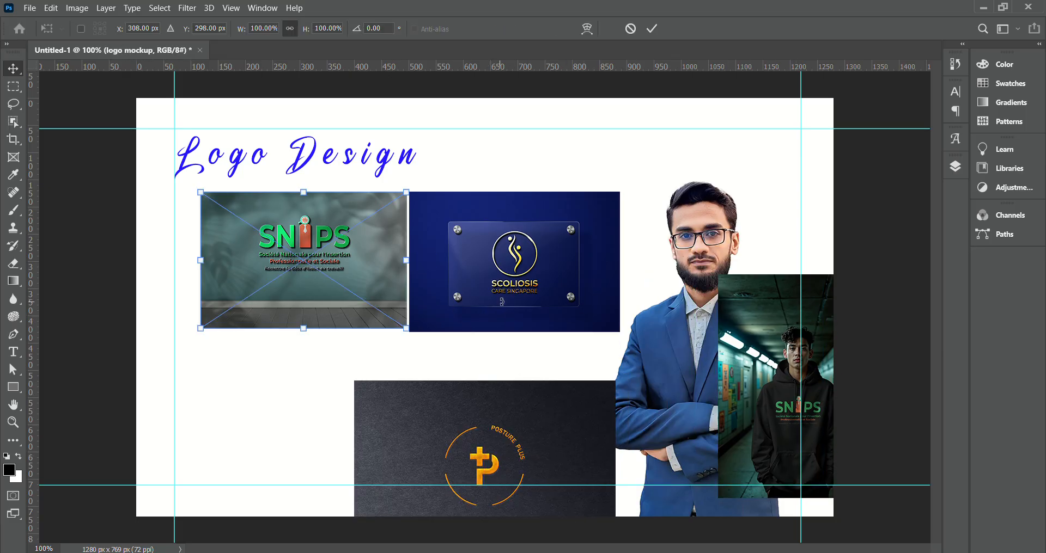
left_click(651, 29)
left_click(533, 289)
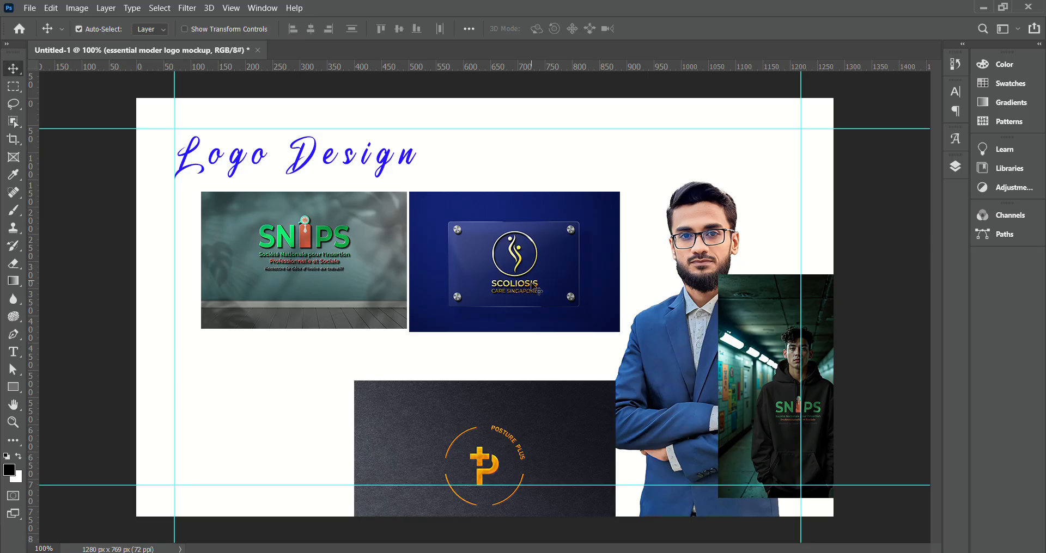
key("ctrl+t")
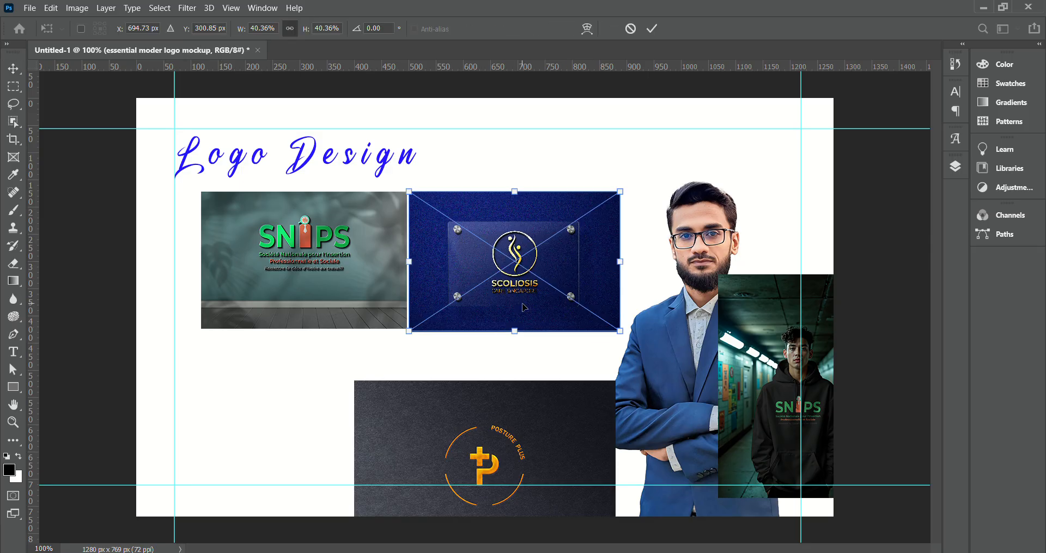
left_click_drag(517, 331, 519, 327)
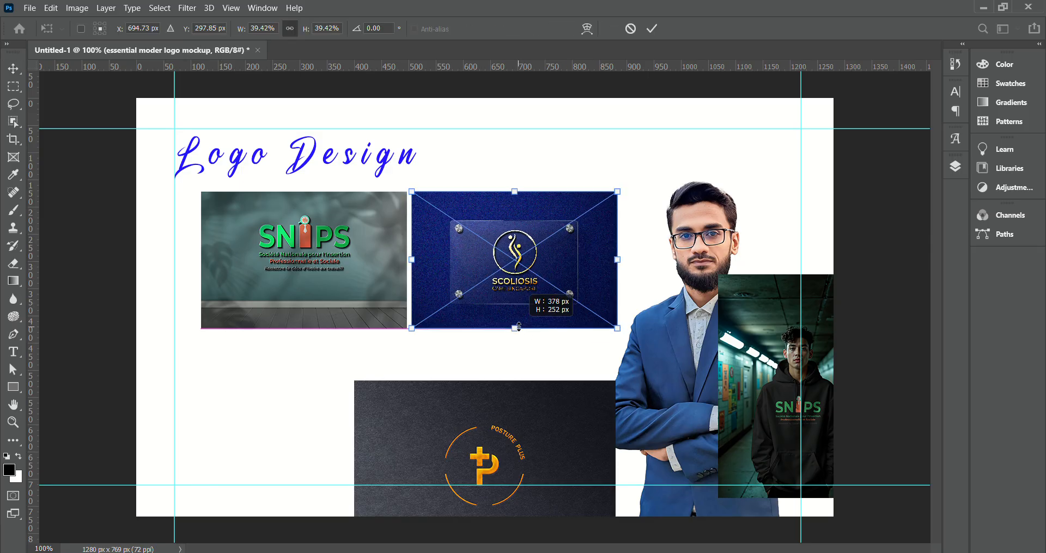
key("Return")
Place the dark Posture Plus mockup directly below the green SNIPS mockup and scale it to 78.75% to match its width.
left_click_drag(506, 441, 380, 395)
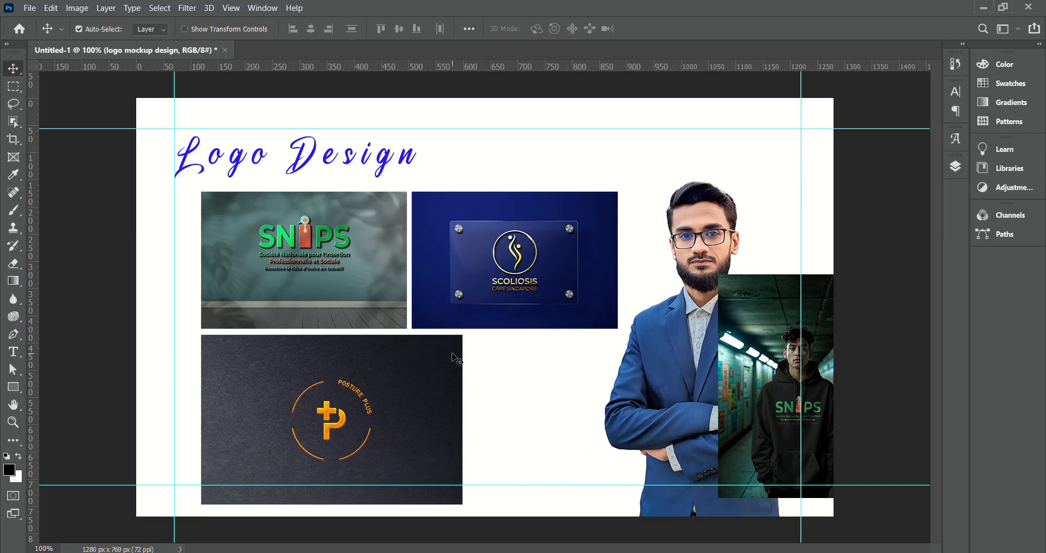
key("ctrl+t")
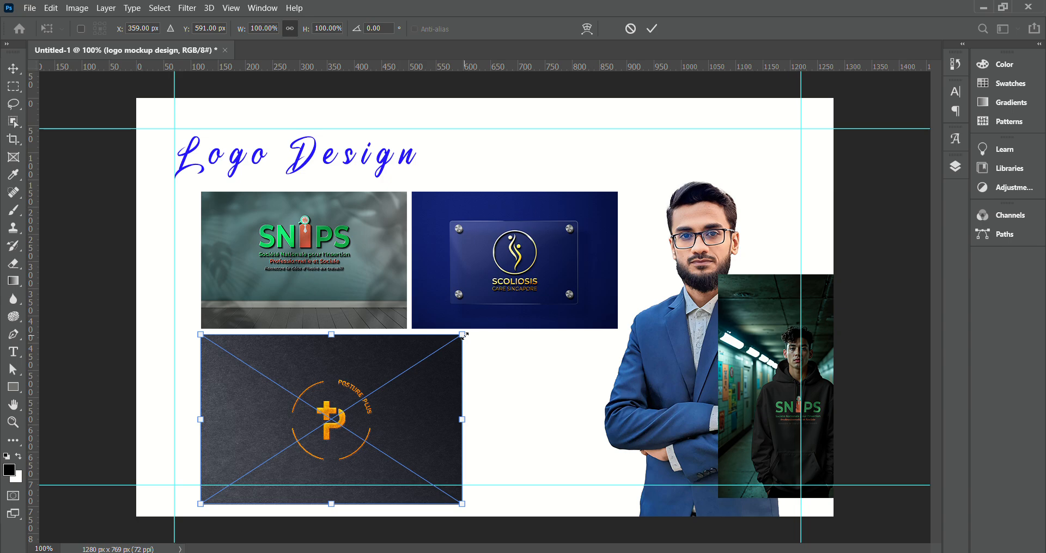
left_click_drag(464, 336, 406, 373)
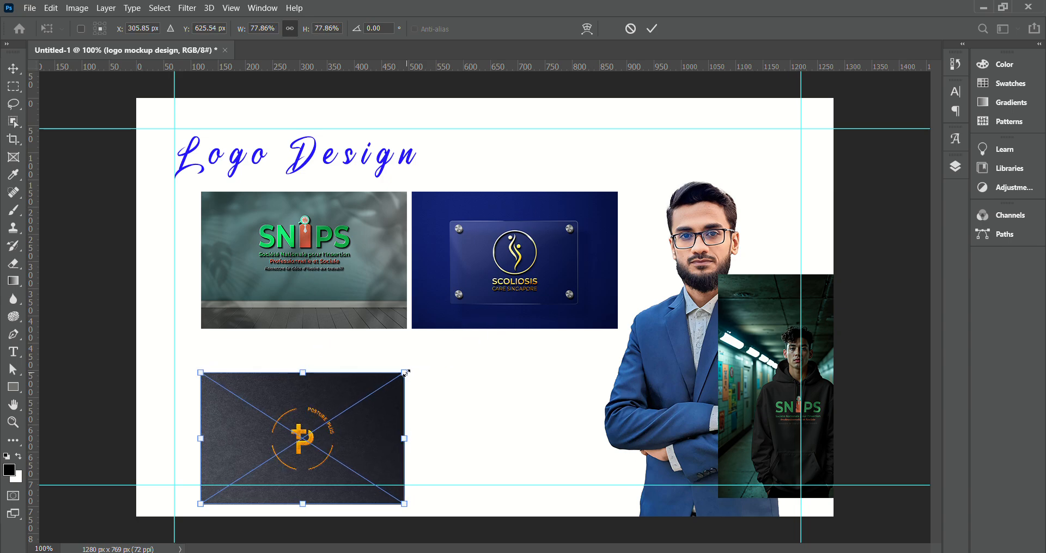
left_click_drag(330, 404, 362, 371)
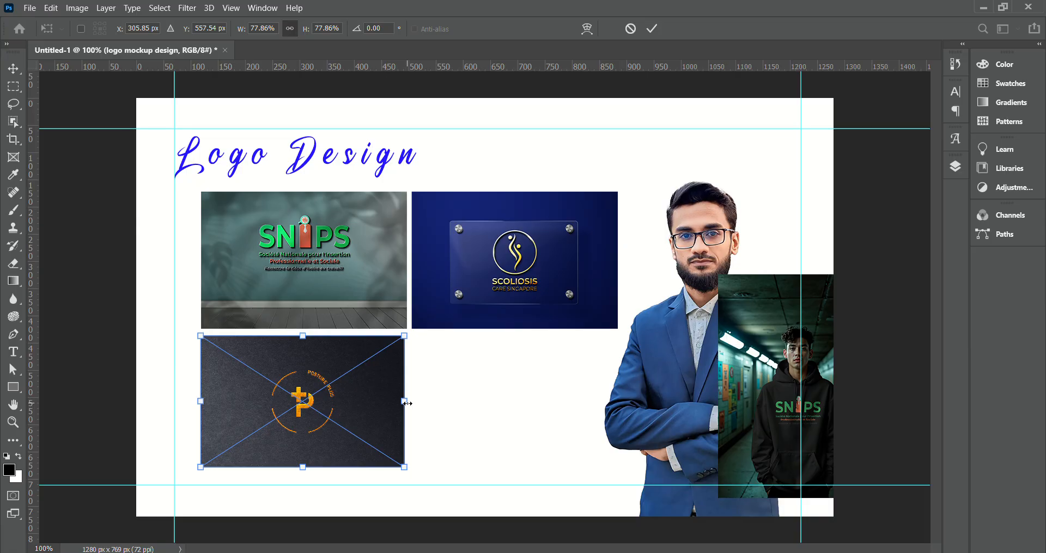
left_click_drag(405, 402, 409, 404)
left_click(650, 28)
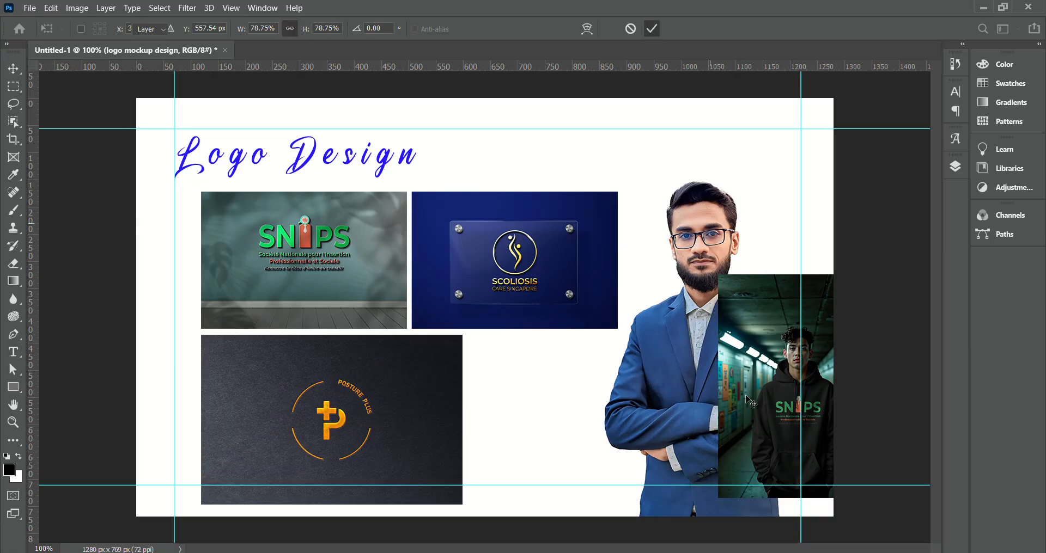
Move the blue Scoliosis mockup aside over the portrait's head and put the hoodie mockup in its place beside the green SNIPS mockup.
left_click_drag(778, 421, 606, 321)
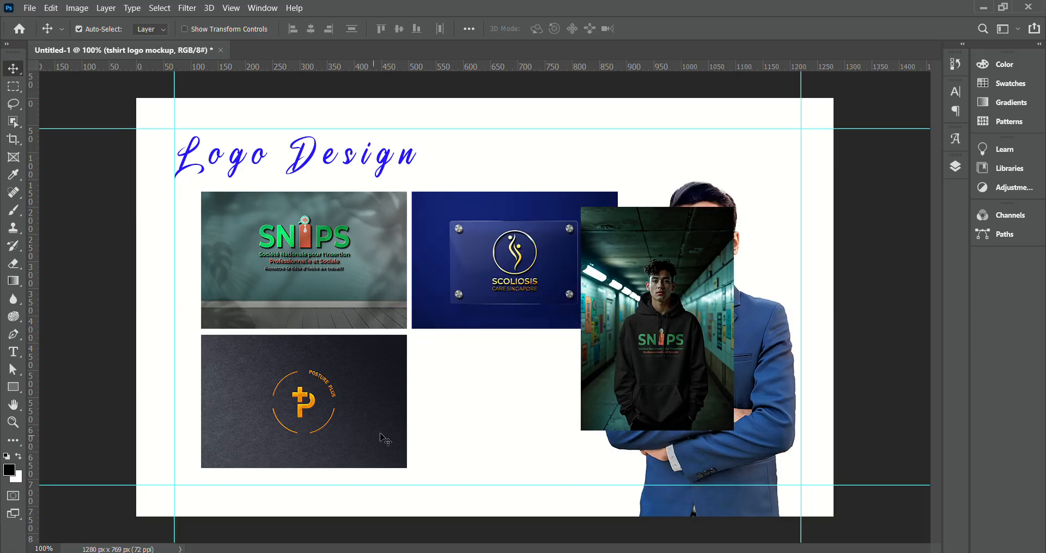
left_click(515, 287)
left_click_drag(524, 289, 814, 216)
left_click_drag(653, 369, 481, 354)
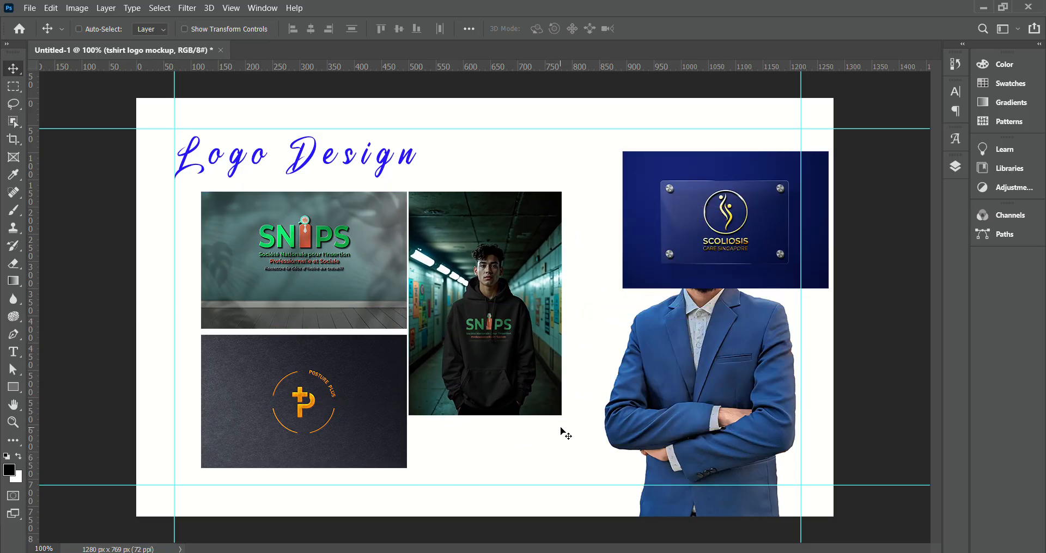
Enlarge the hoodie mockup to 7.26% so it spans the height of the two stacked mockups beside it.
key("ctrl+t")
left_click_drag(562, 415, 595, 473)
left_click_drag(507, 470, 512, 468)
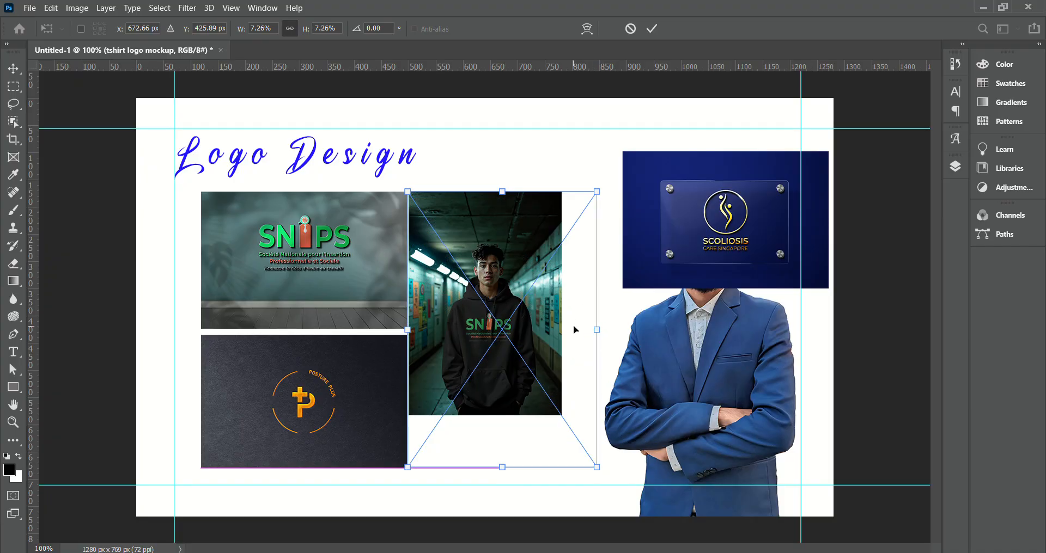
left_click(652, 28)
Delete the blue Scoliosis mockup and move the "Logo Design" title horizontally until it is centered above the remaining mockups.
left_click_drag(758, 212, 644, 146)
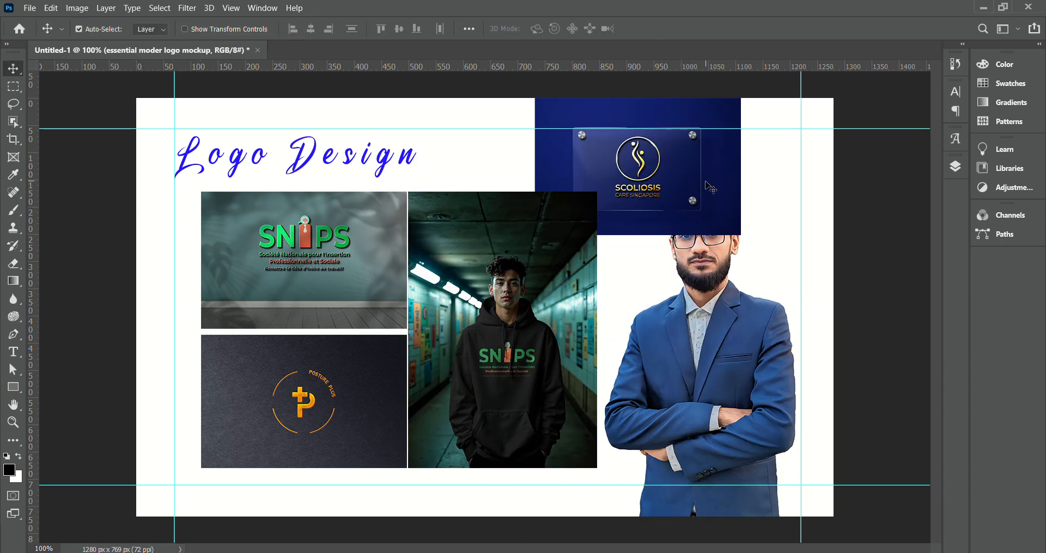
key("Delete")
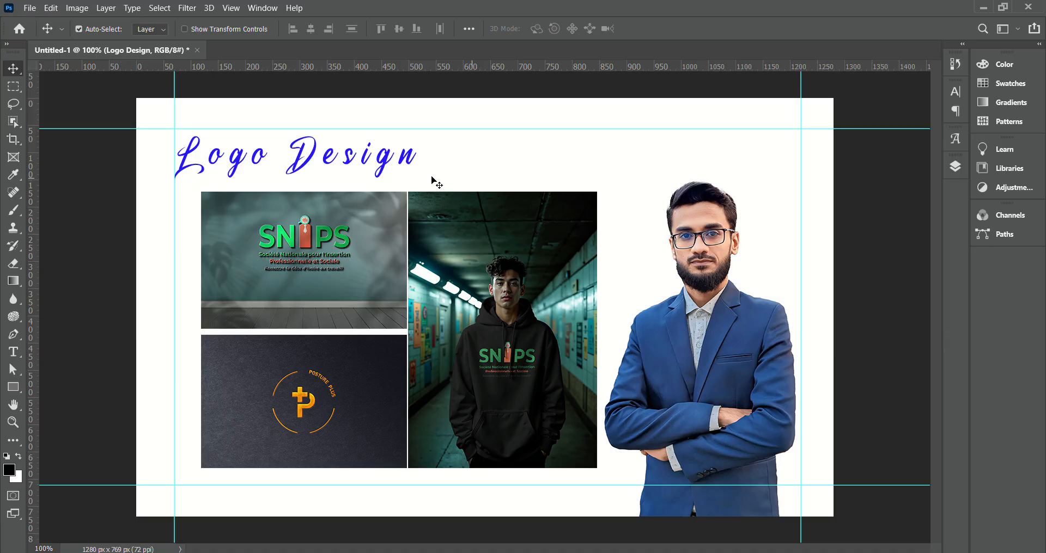
left_click_drag(361, 166, 472, 166)
Nudge the hoodie mockup right by about 9 px to widen its gap to the two stacked mockups.
left_click(417, 294)
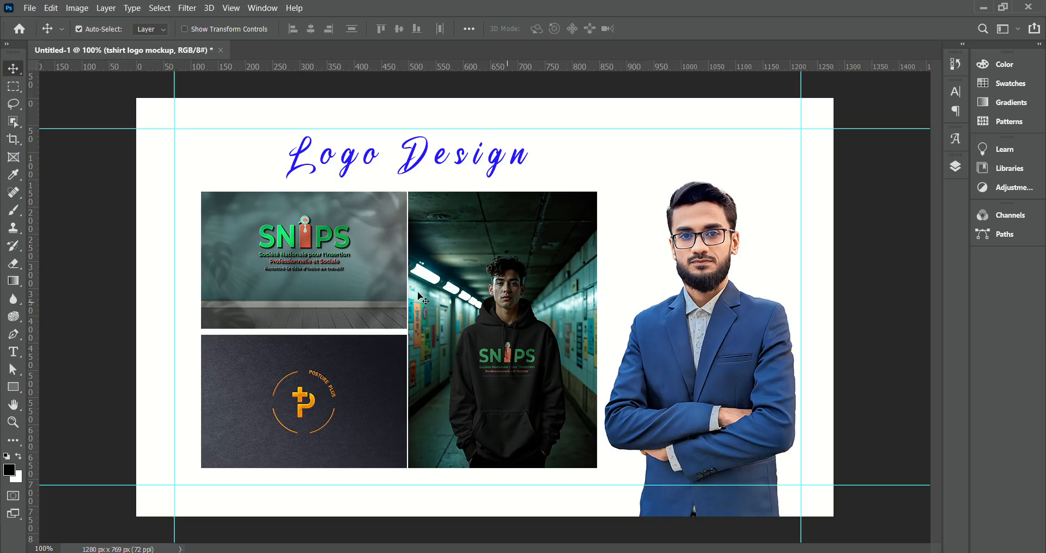
left_click(367, 384)
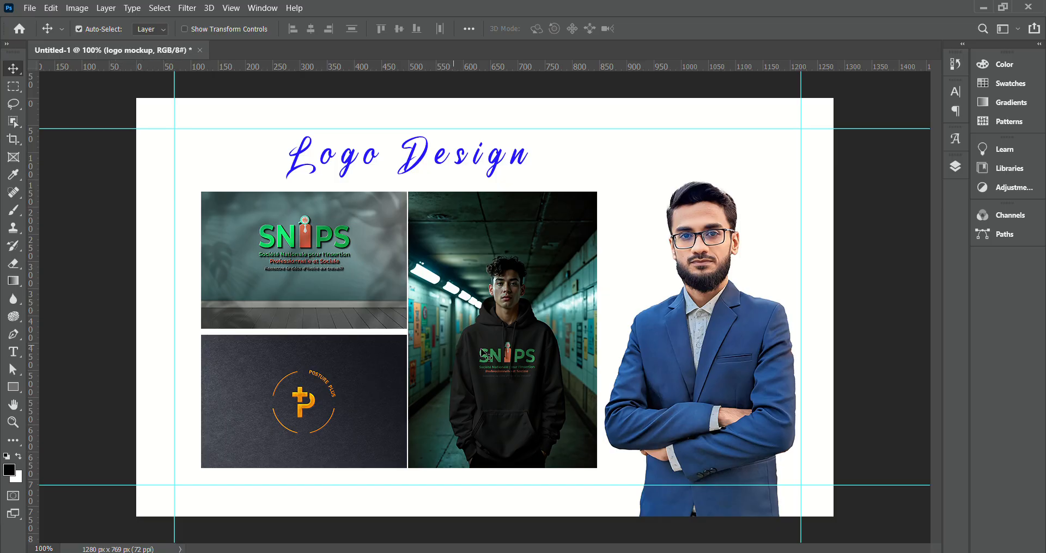
left_click(541, 340)
key("Right")
key("Right")
key("Right")
key("Right")
key("Right")
key("Right")
key("Right")
key("Right")
key("Right")
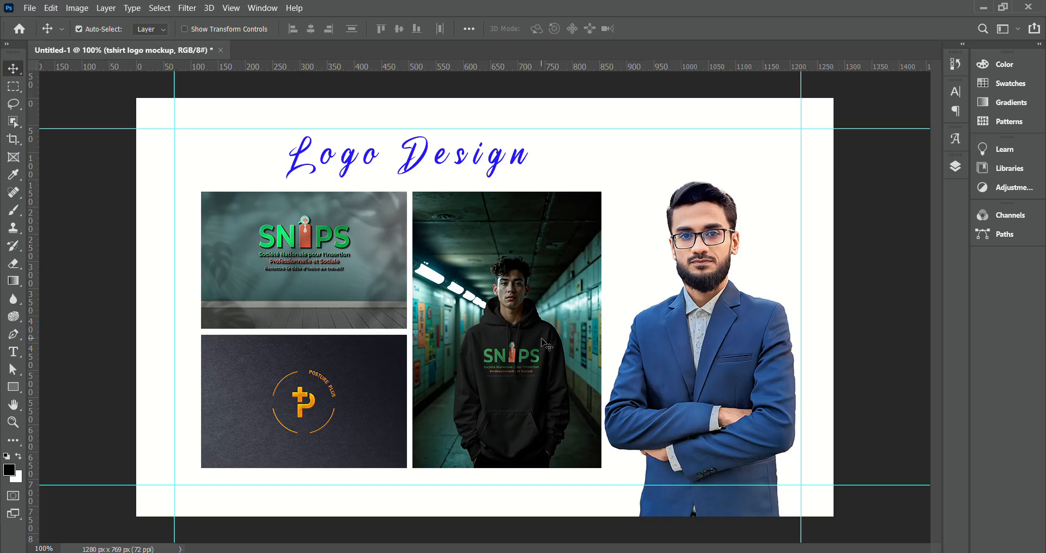
Draw a rectangle of about 1298 × 787 px covering the whole canvas, above the white background and beneath the portrait.
left_click(653, 229)
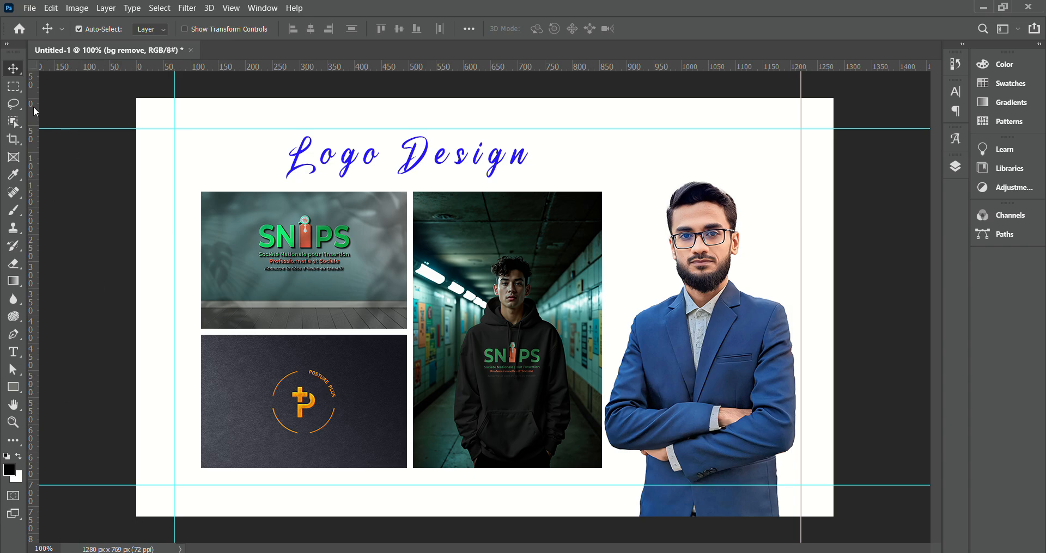
left_click(15, 393)
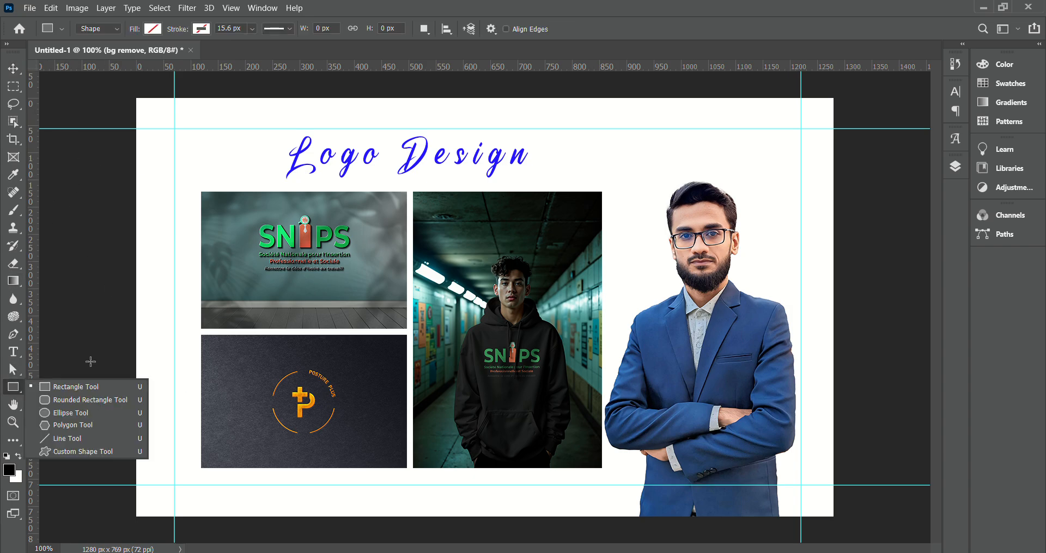
left_click(72, 387)
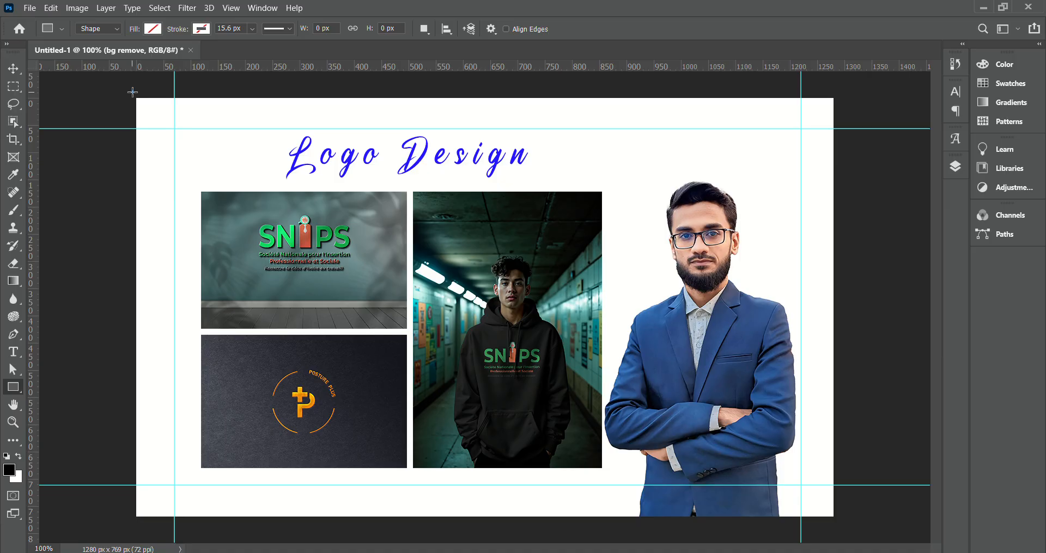
left_click_drag(132, 92, 839, 520)
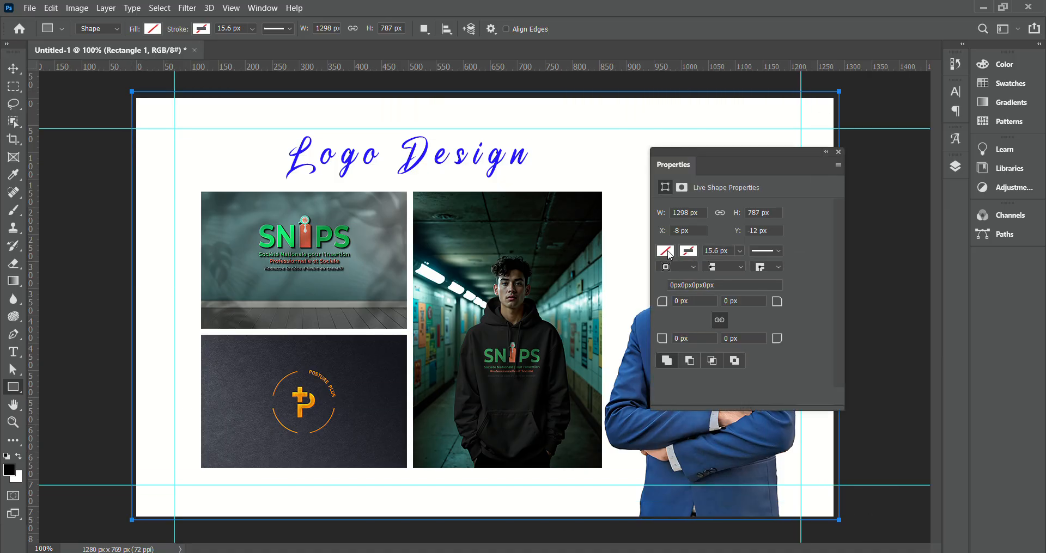
Try recently used black, light blue and dark blue as the fill of the canvas-sized rectangle.
left_click(665, 252)
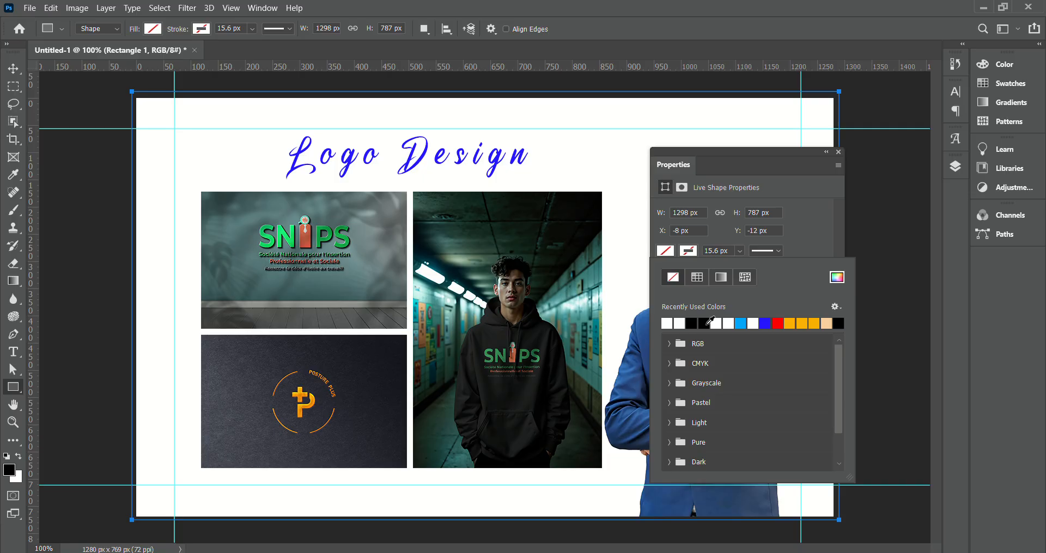
left_click(705, 323)
left_click(742, 323)
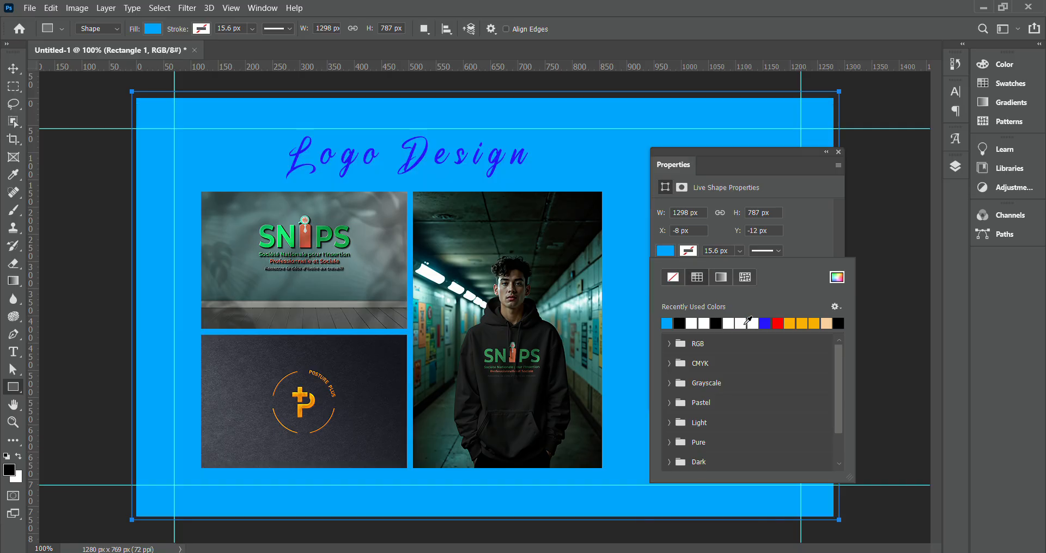
left_click(766, 324)
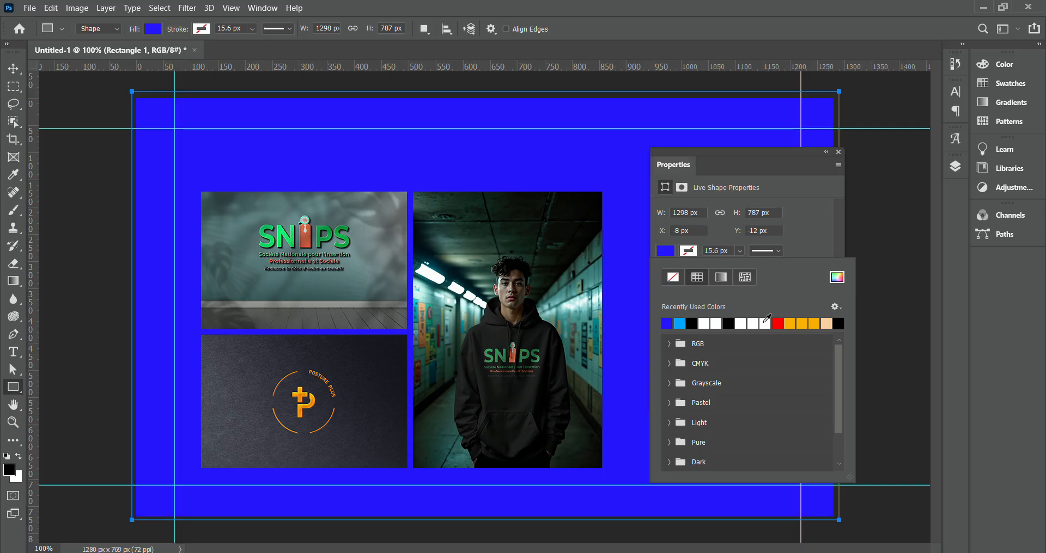
left_click(696, 322)
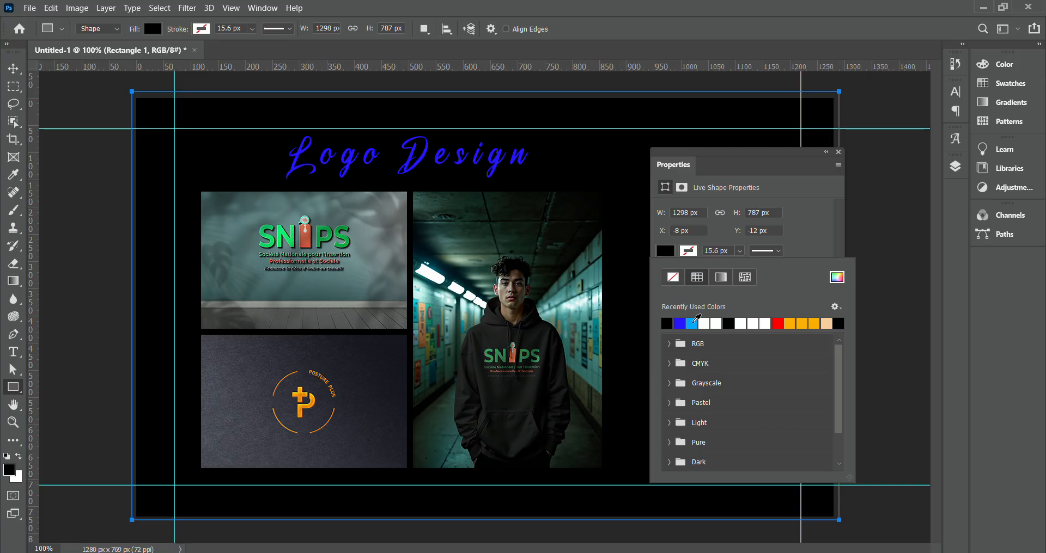
Fill the canvas-sized rectangle with a custom turquoise solid color, using a hue of about 181°.
left_click(837, 280)
left_click_drag(873, 364, 872, 405)
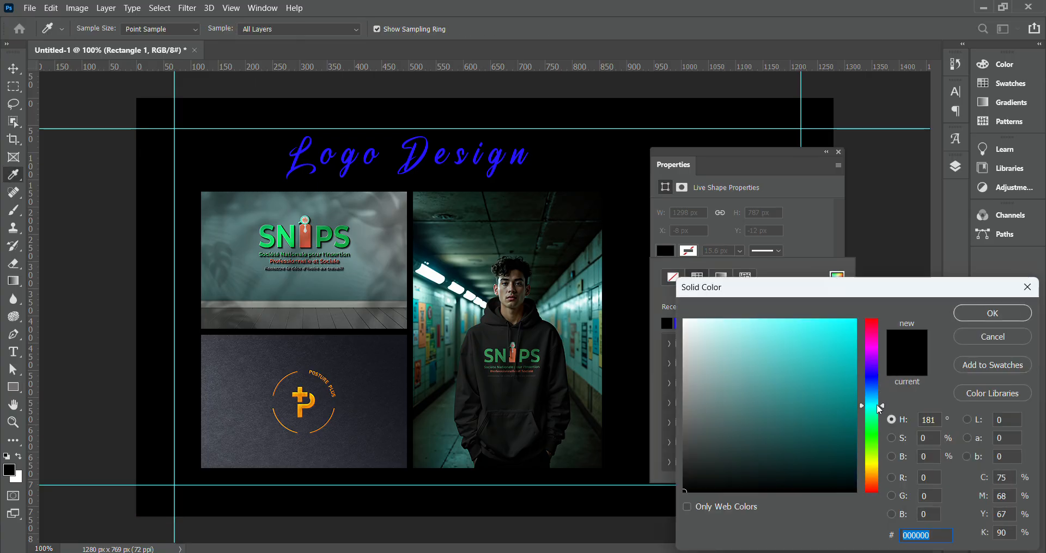
mouse_move(827, 337)
left_mouse_down()
mouse_move(822, 329)
mouse_move(824, 343)
mouse_move(822, 334)
mouse_move(855, 357)
left_mouse_up()
left_click(987, 318)
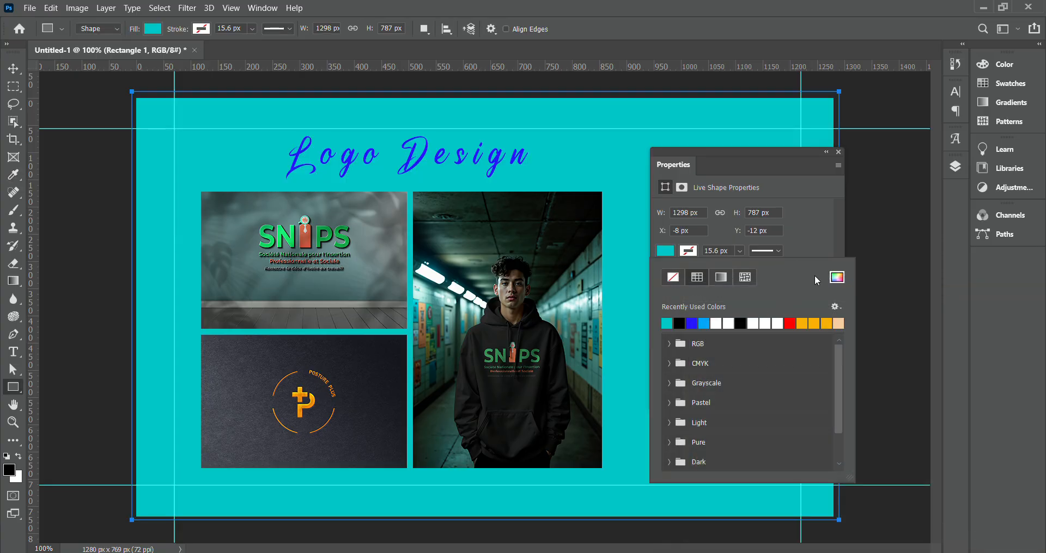
Move the Rectangle 1 layer below the bg remove layer and make bg remove the active layer.
left_click(839, 153)
left_click(955, 167)
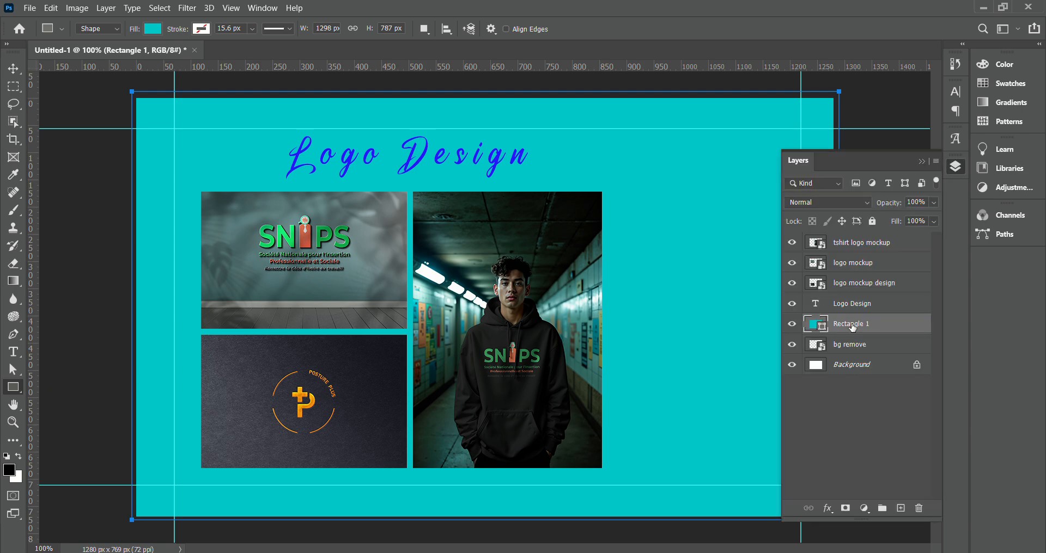
left_click_drag(866, 325, 860, 353)
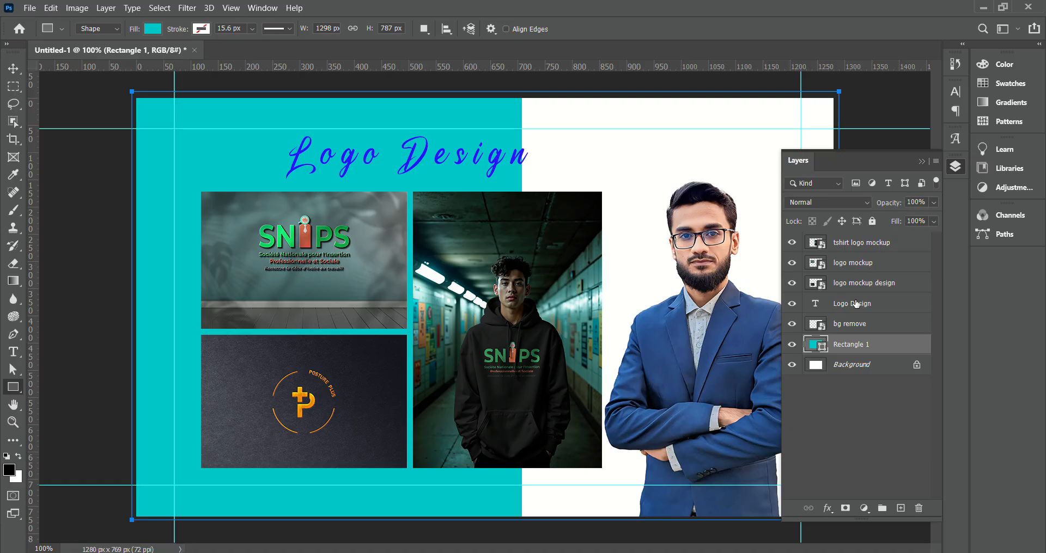
left_click(858, 325)
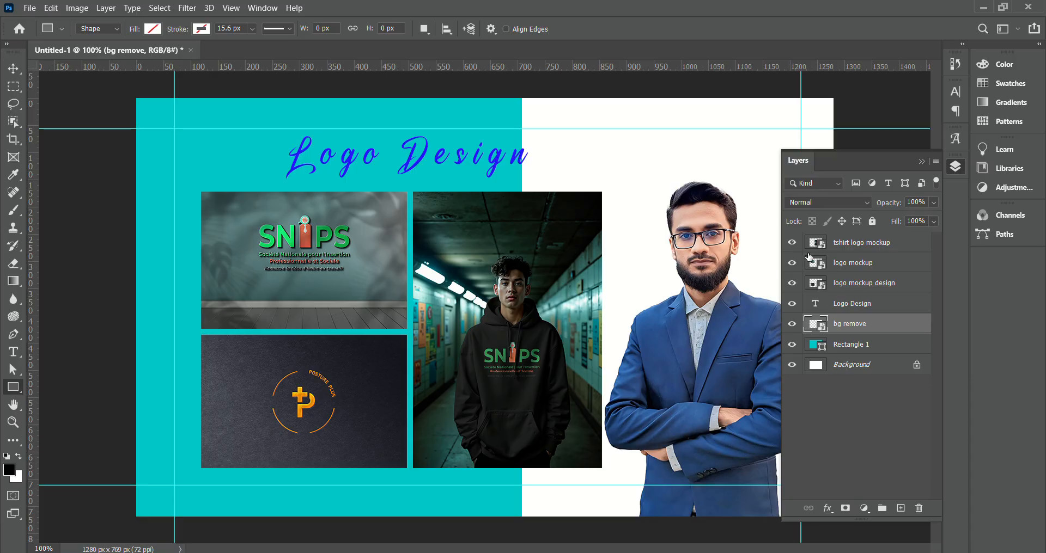
Toggle the visibility of the mockup, Rectangle 1 and bg remove layers to check what each one contains.
left_click(793, 242)
left_click(793, 243)
left_click(792, 263)
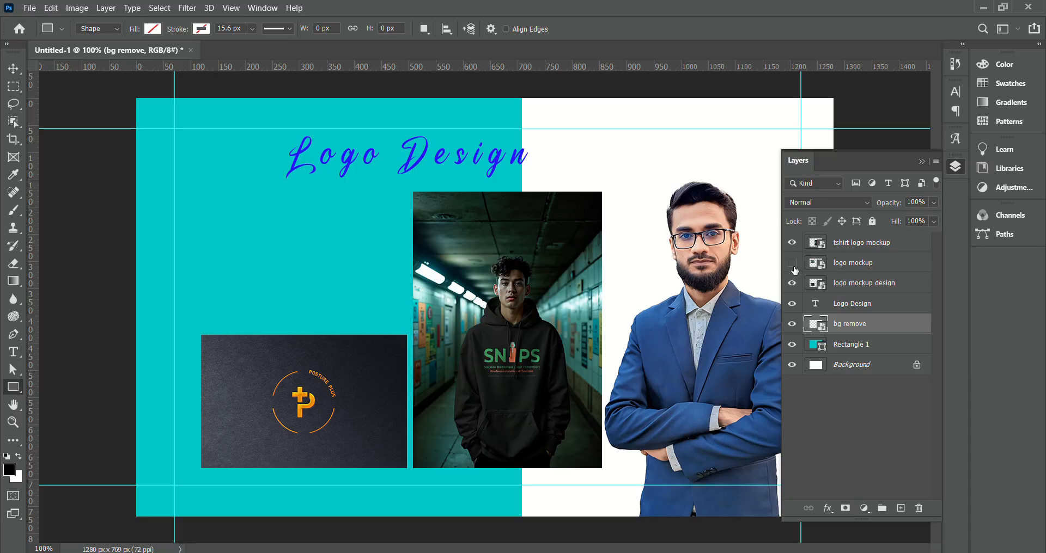
left_click(793, 263)
left_click(792, 345)
left_click(792, 344)
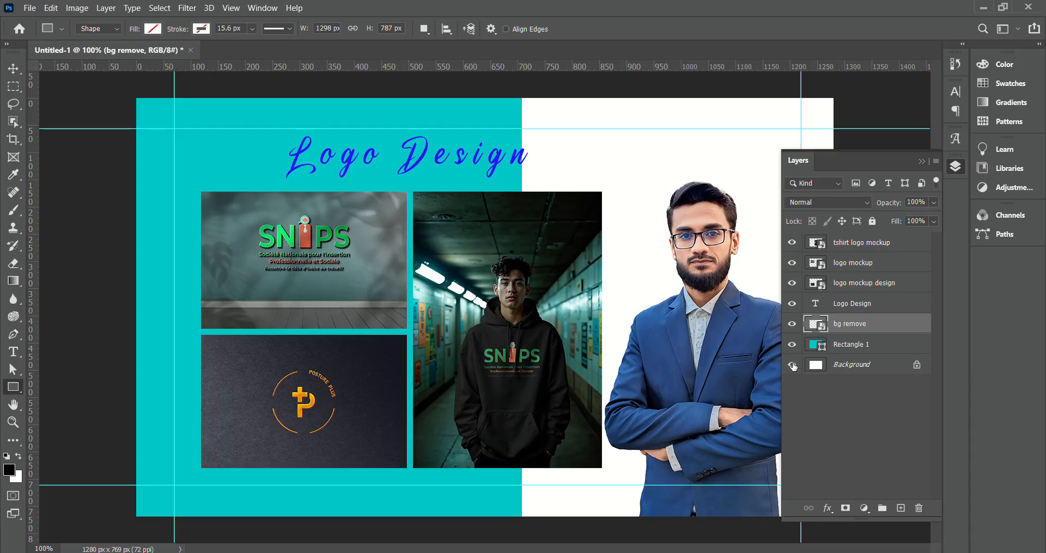
left_click(792, 344)
left_click(792, 344)
left_click(793, 324)
left_click(793, 324)
left_click(793, 325)
left_click(793, 325)
left_click(920, 161)
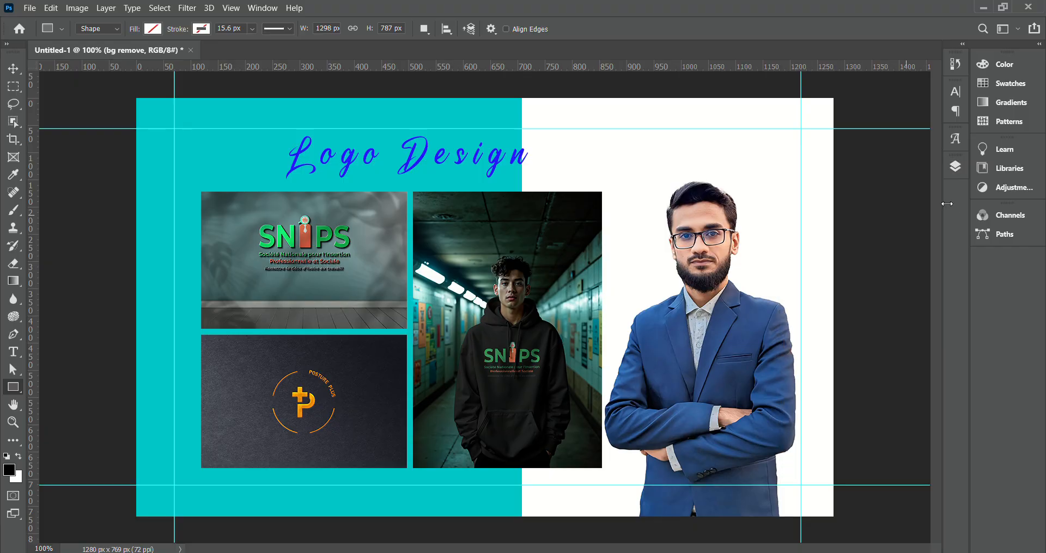
left_click(957, 166)
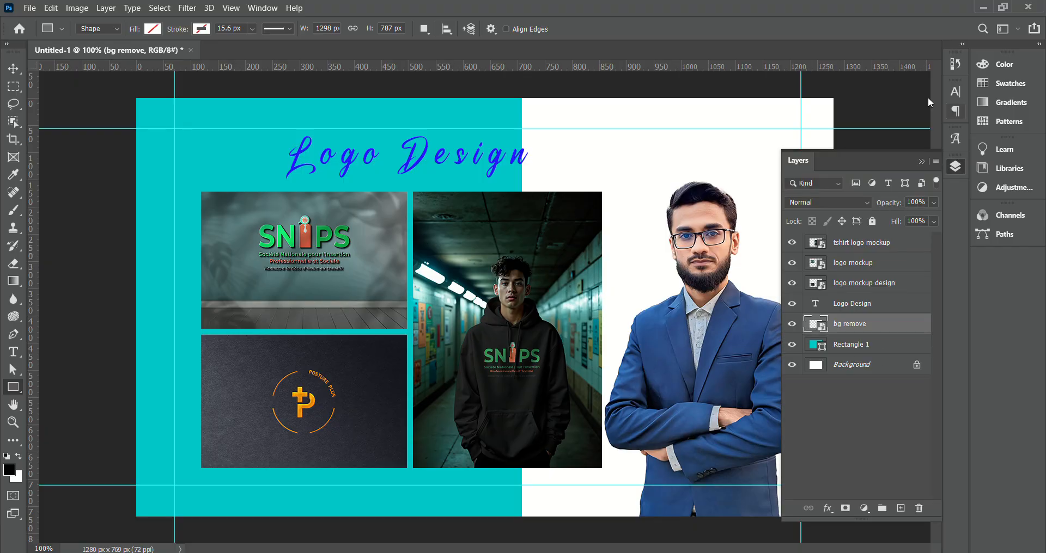
Select the subject of the bg remove layer, the man in the blue suit, with the Subject command.
left_click(159, 8)
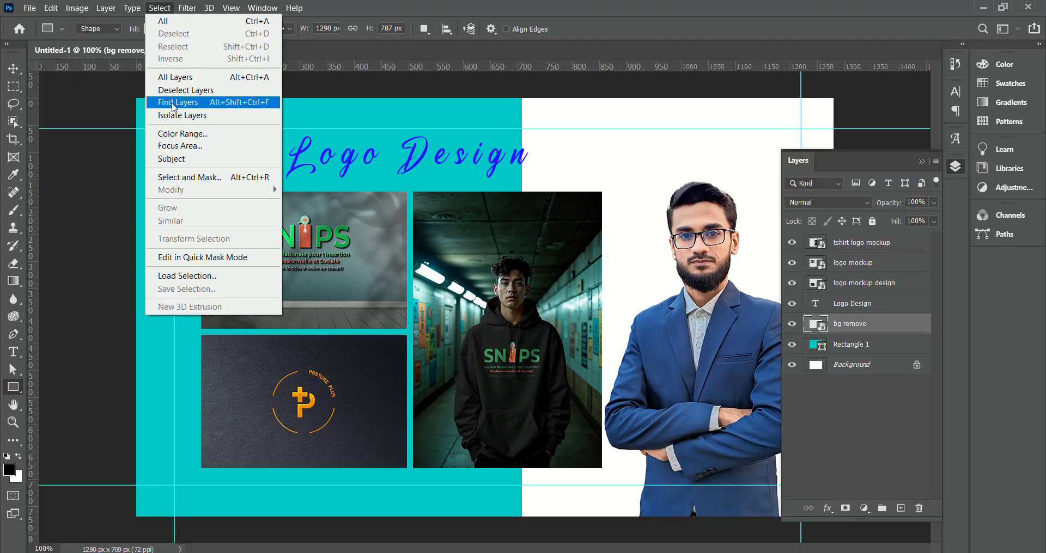
left_click(180, 161)
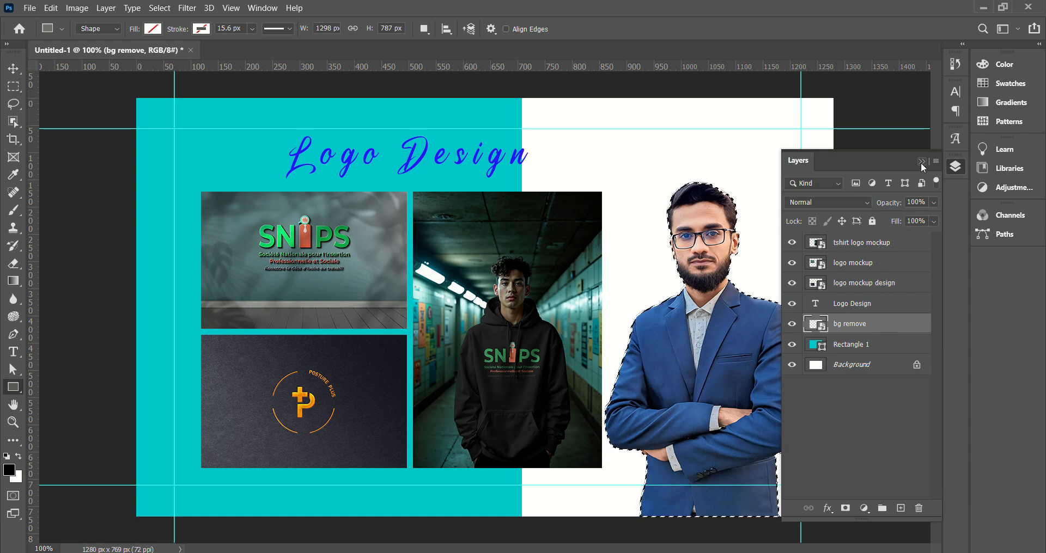
left_click(955, 166)
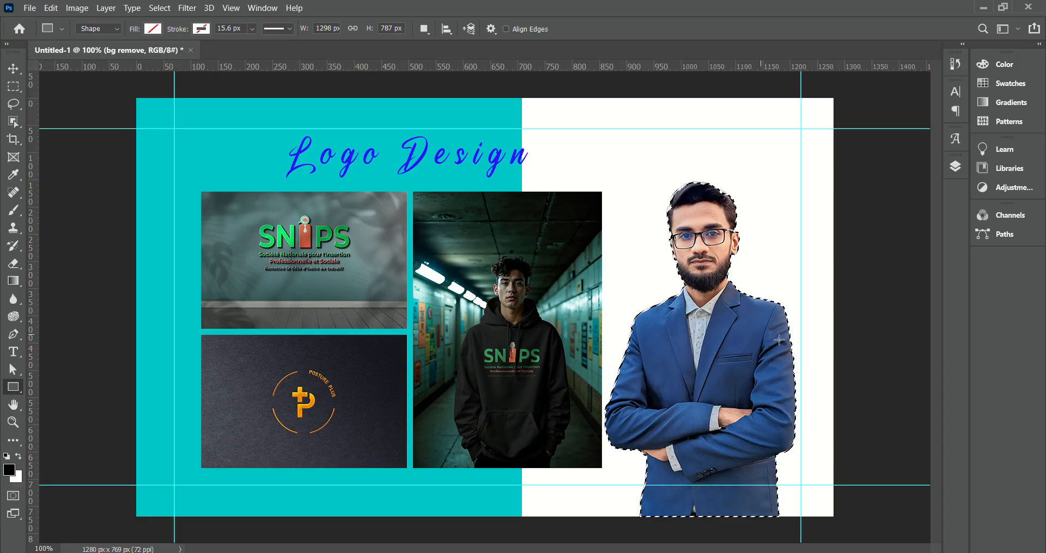
Try to delete the white background around the man with the selection inverted, and restore the original selection.
key("ctrl+shift+i")
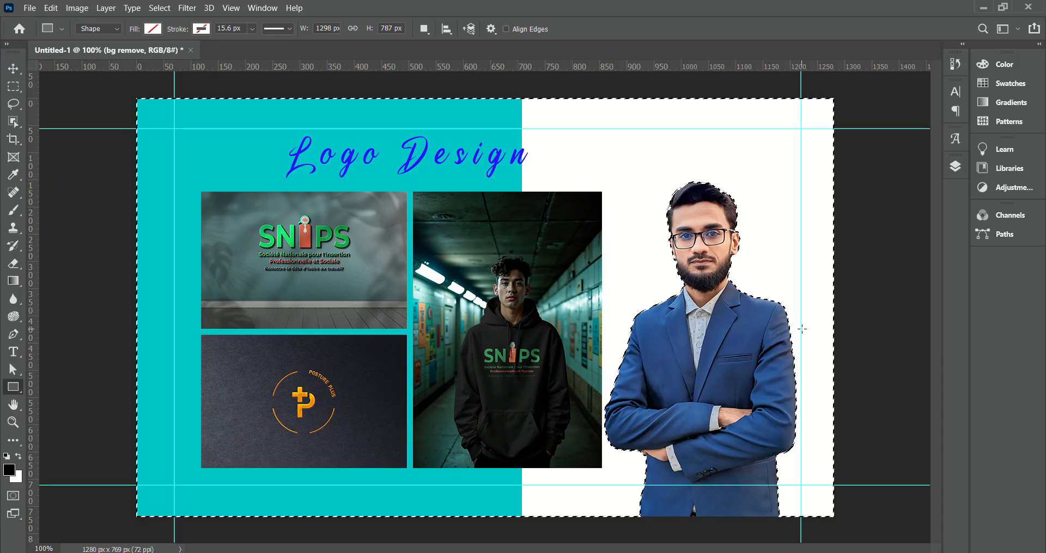
key("Delete")
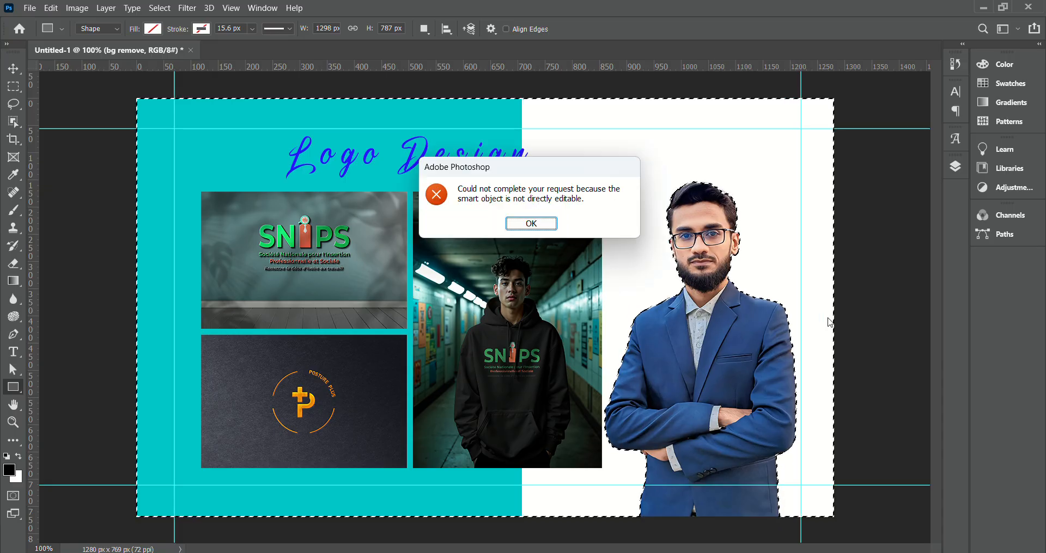
left_click(542, 227)
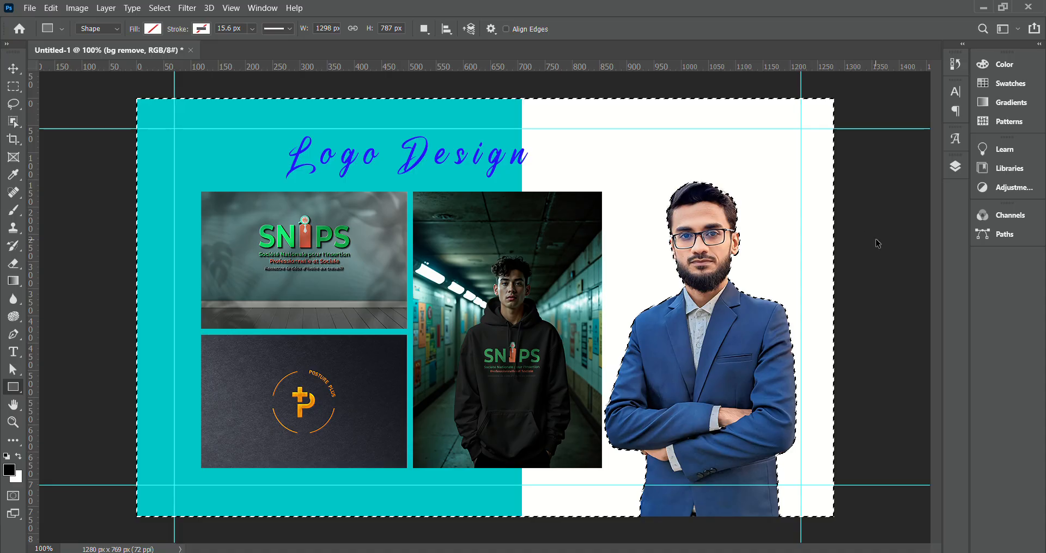
key("ctrl+shift+i")
Add a layer mask to the bg remove layer from the selection so that only the man is kept.
left_click(955, 167)
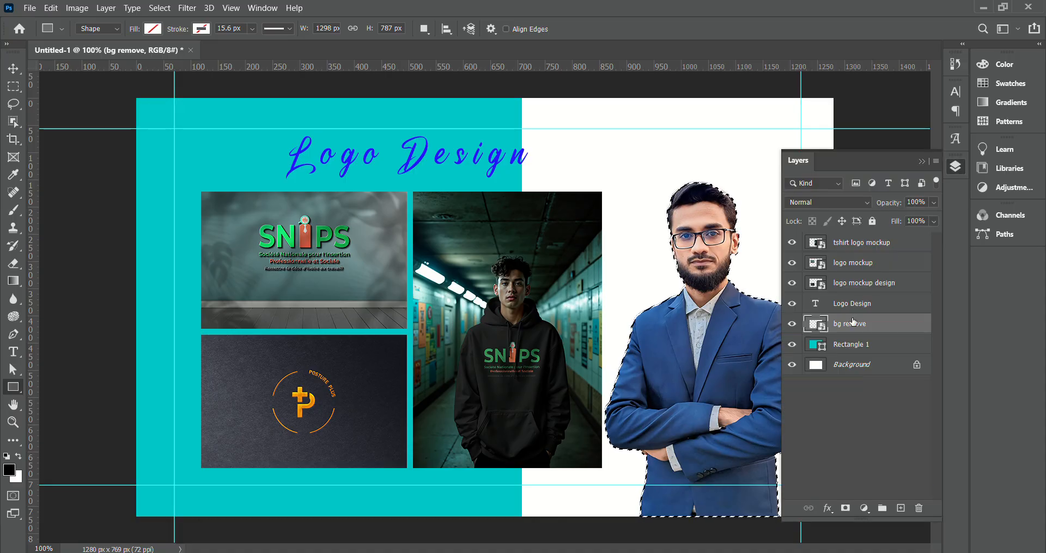
left_click(845, 508, "alt")
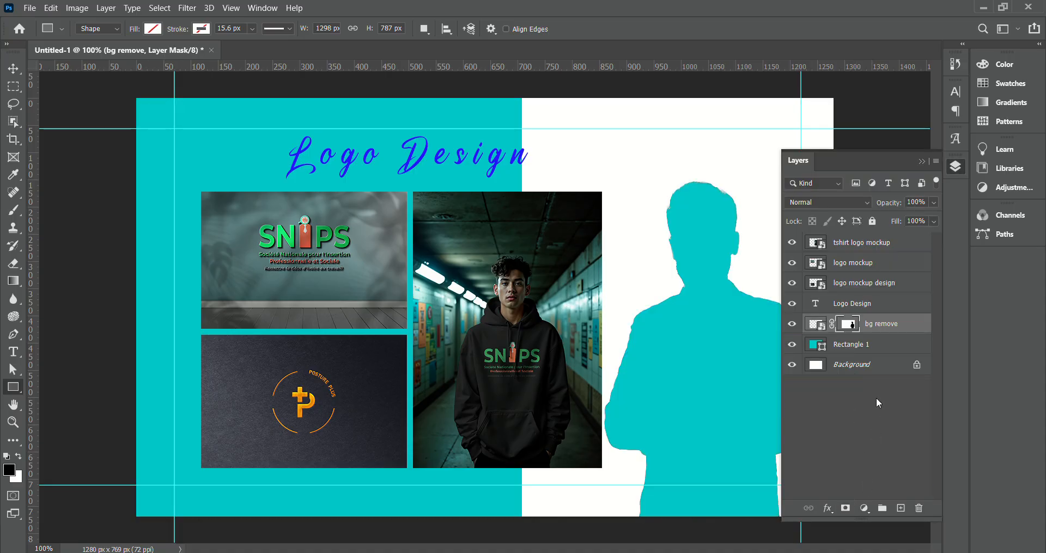
key("ctrl+z")
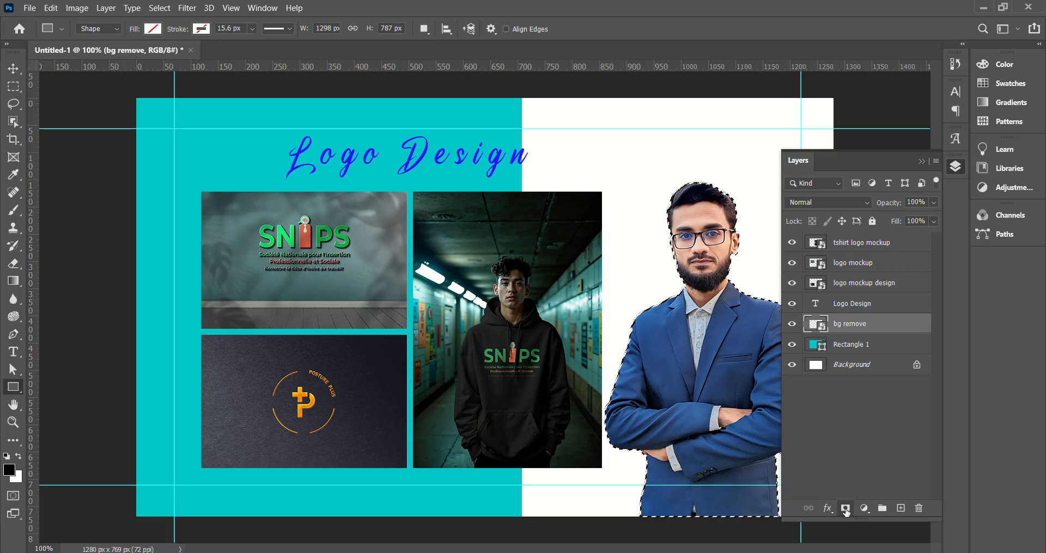
left_click(846, 508)
left_click(922, 163)
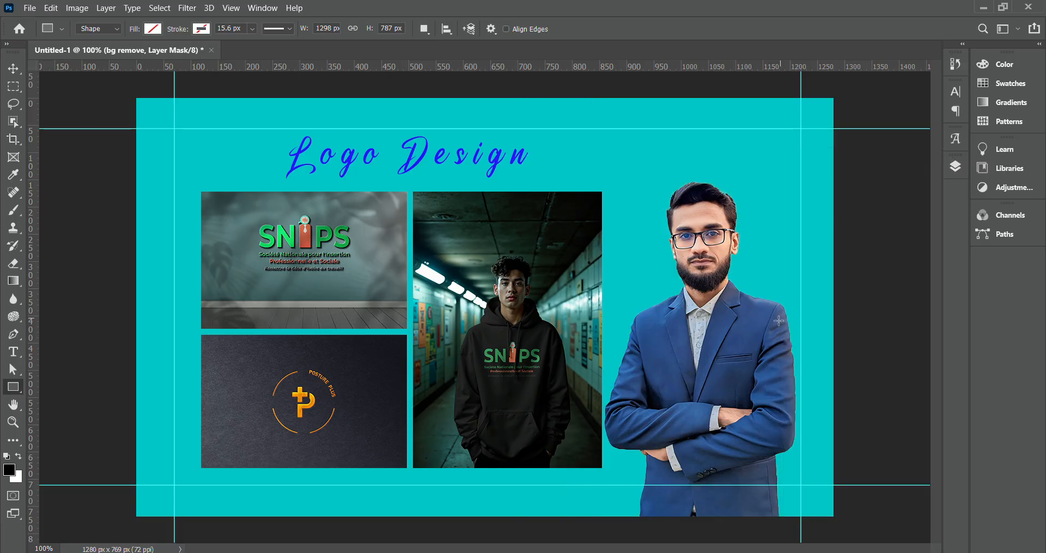
Move the masked man slightly right and down, and shift the three mockup images slightly left together.
left_click(13, 68)
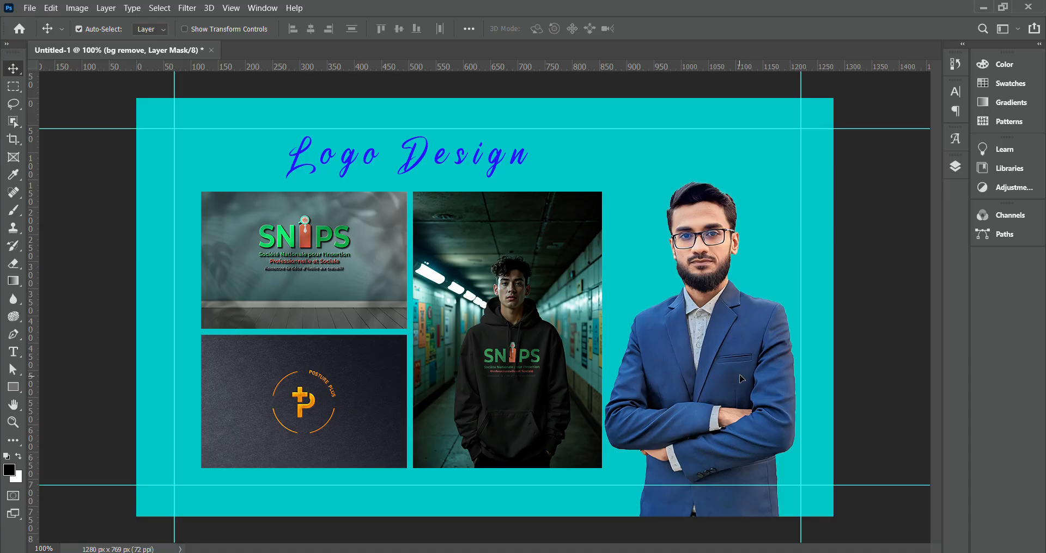
left_click_drag(745, 385, 748, 386)
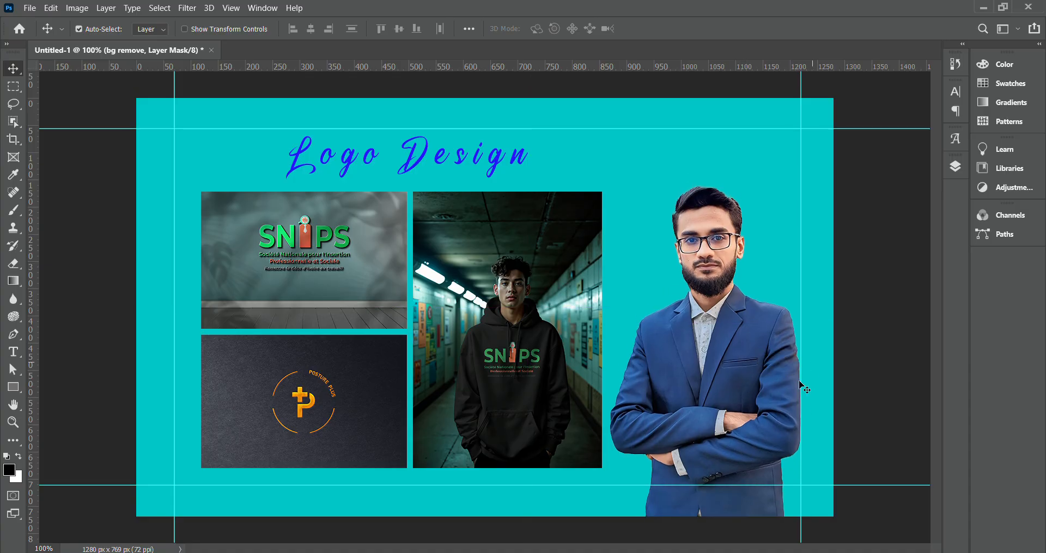
left_click(289, 290)
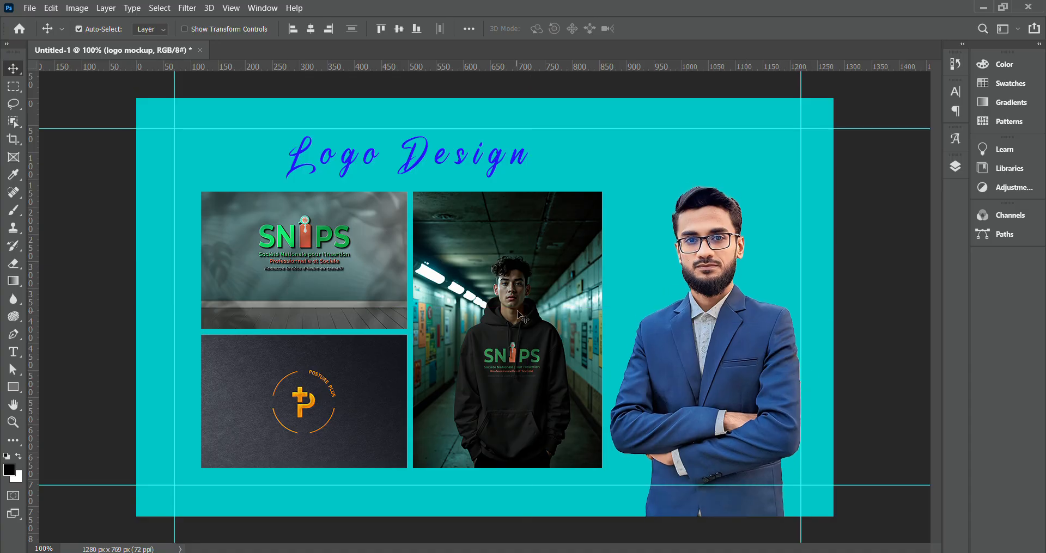
left_click(508, 389, "shift")
left_click_drag(508, 391, 502, 392)
left_click(845, 219)
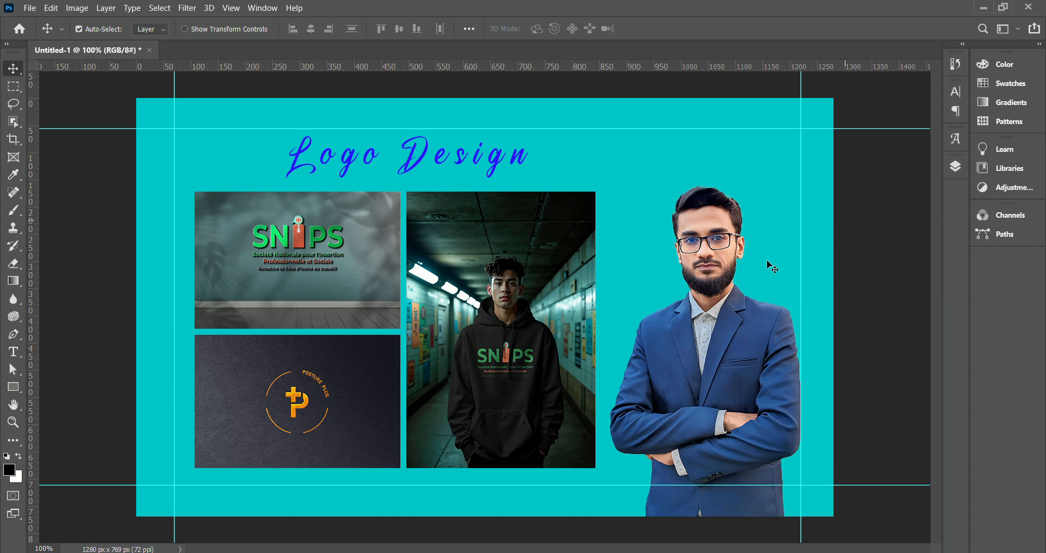
Add a new empty layer directly above the Rectangle 1 background layer.
left_click(458, 163)
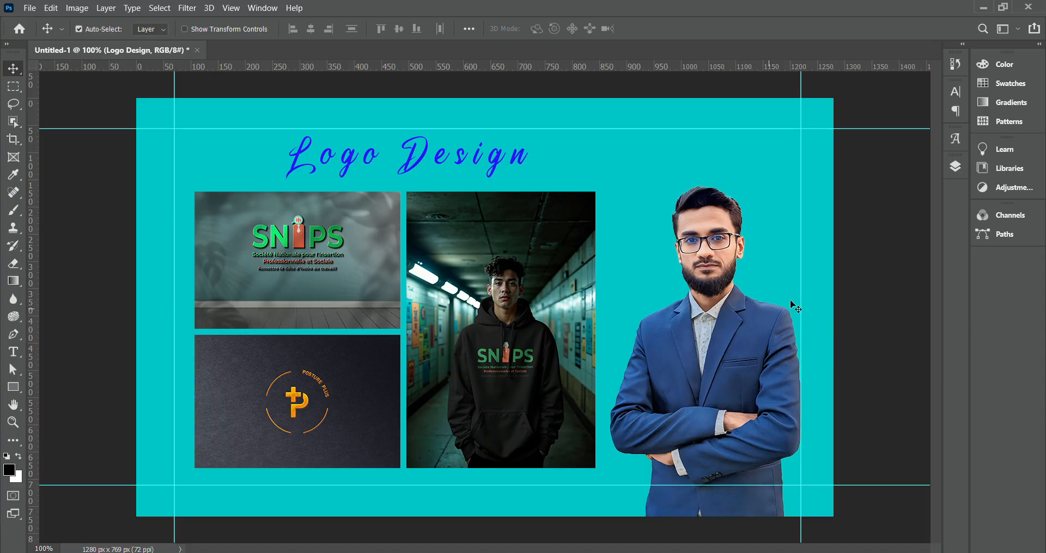
left_click(812, 272)
left_click(955, 166)
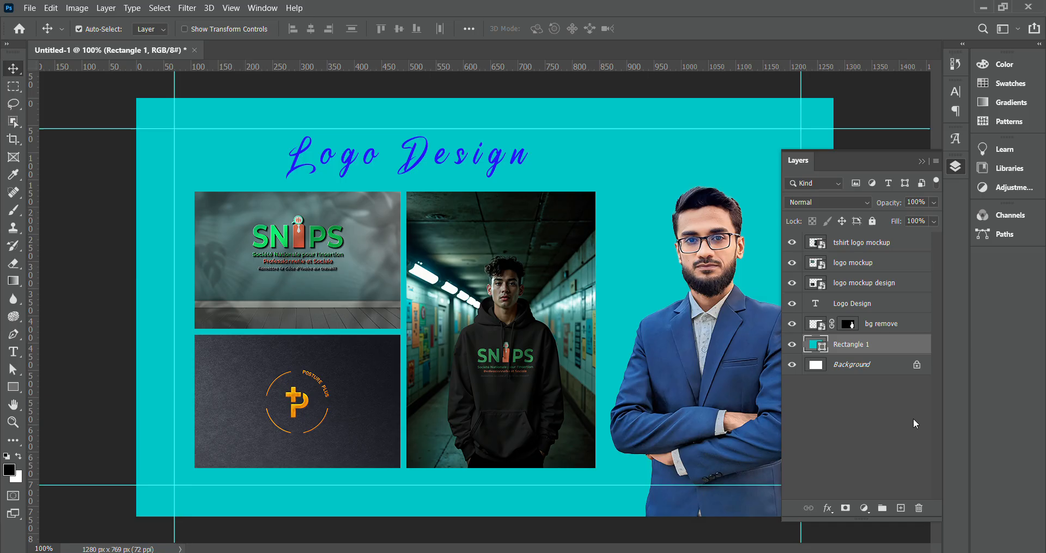
left_click(900, 509)
mouse_move(864, 349)
left_mouse_down()
mouse_move(864, 375)
mouse_move(862, 348)
left_mouse_up()
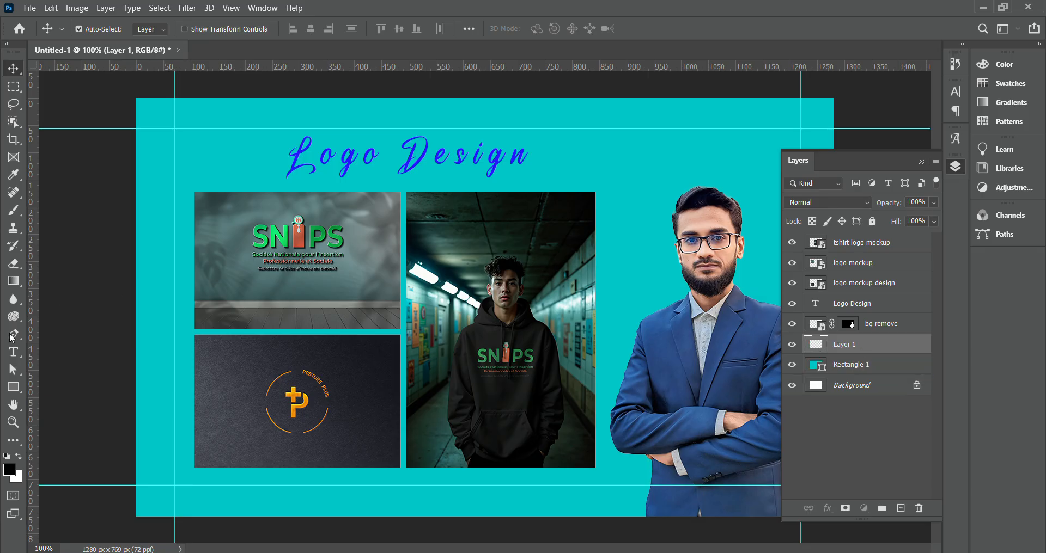
Set up the Brush tool with a soft round tip and enlarge it to 400 px.
left_click_drag(13, 211, 94, 209)
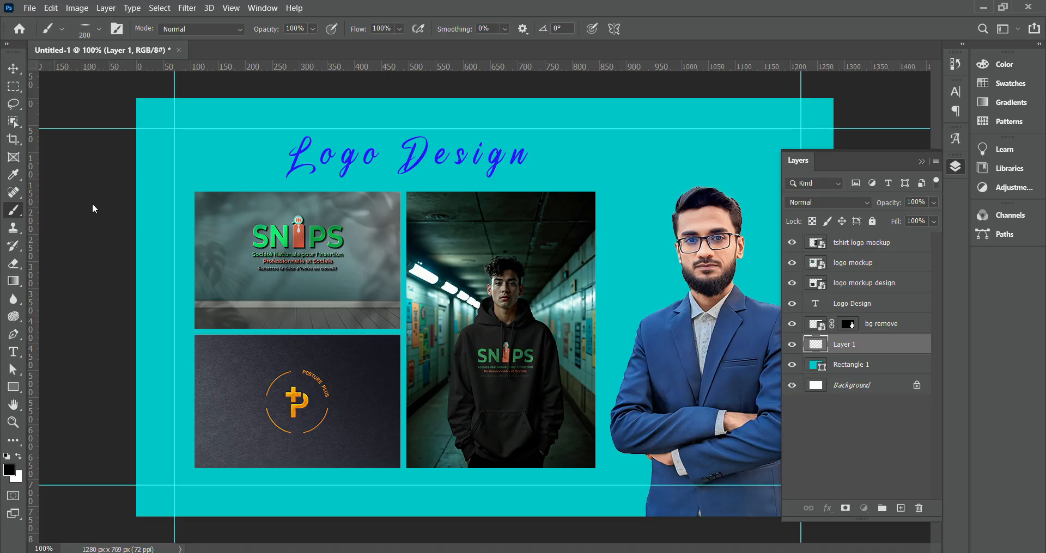
left_click(62, 30)
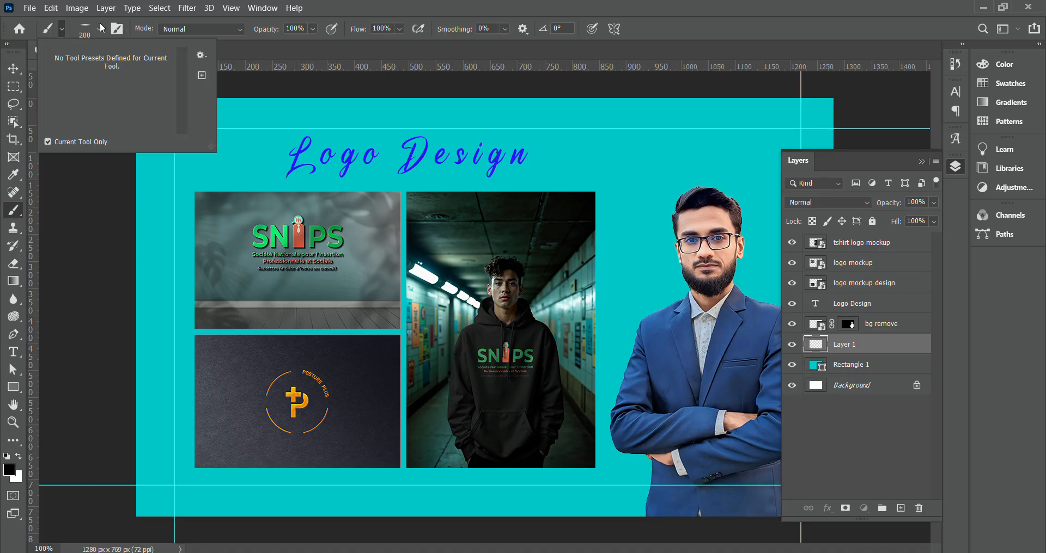
left_click(99, 29)
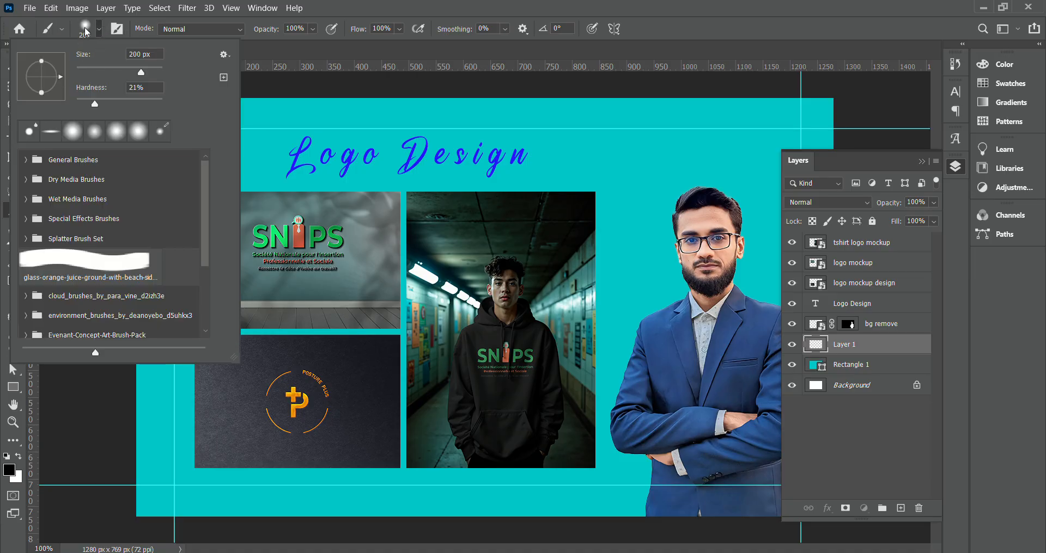
left_click(97, 28)
key("bracketright")
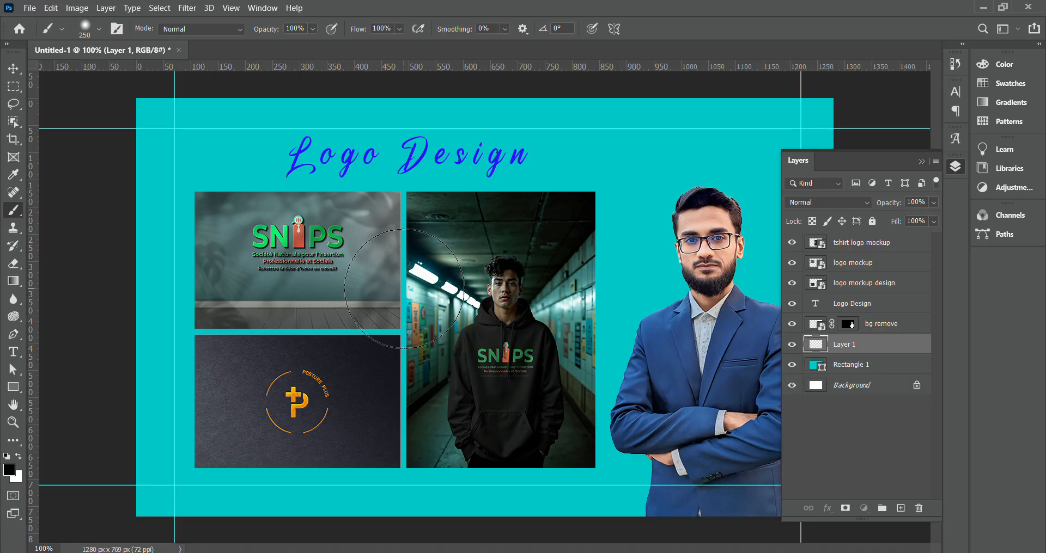
key("bracketright")
key("bracketright")
left_click(922, 162)
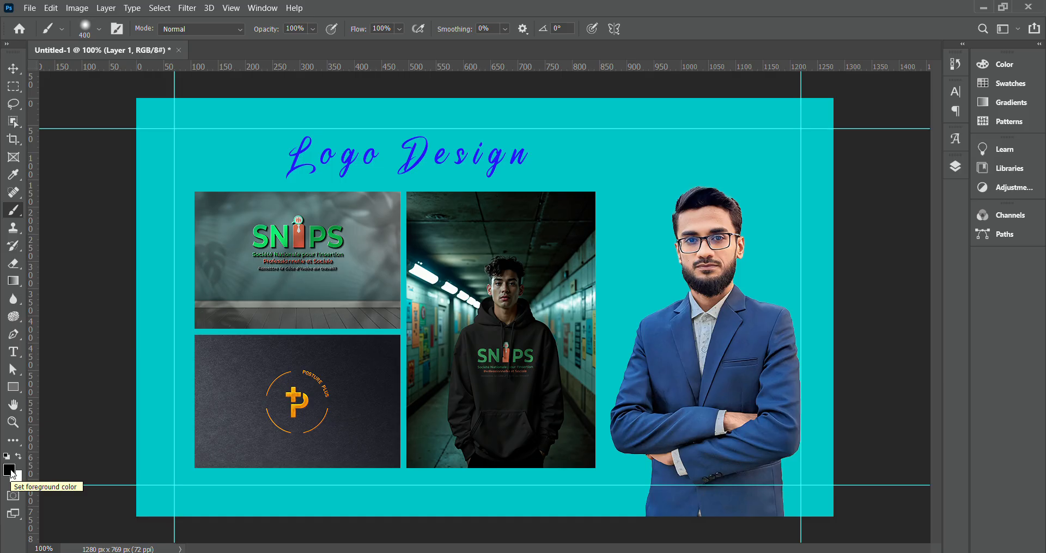
Set the foreground color to the dark blue sampled from the man's suit.
left_click(9, 470)
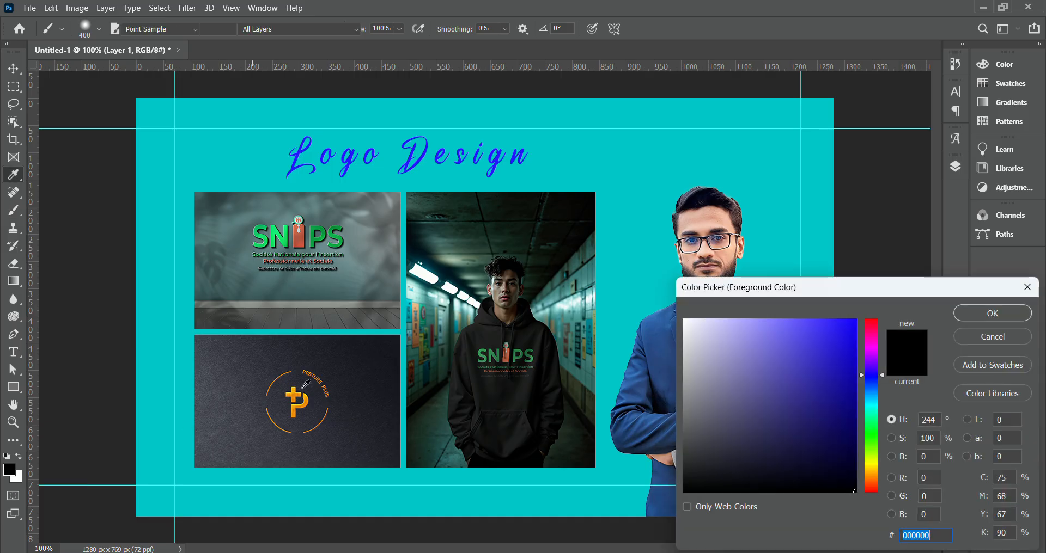
left_click(651, 335)
left_click(983, 319)
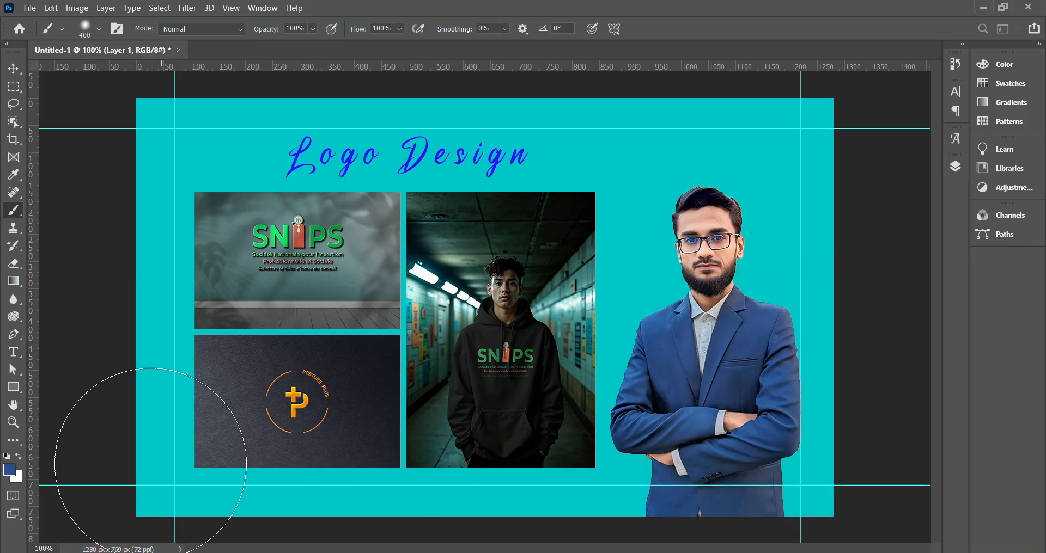
Paint a soft blue glow on the new layer behind the man's lower body with a 600 px brush.
left_click_drag(149, 462, 718, 286)
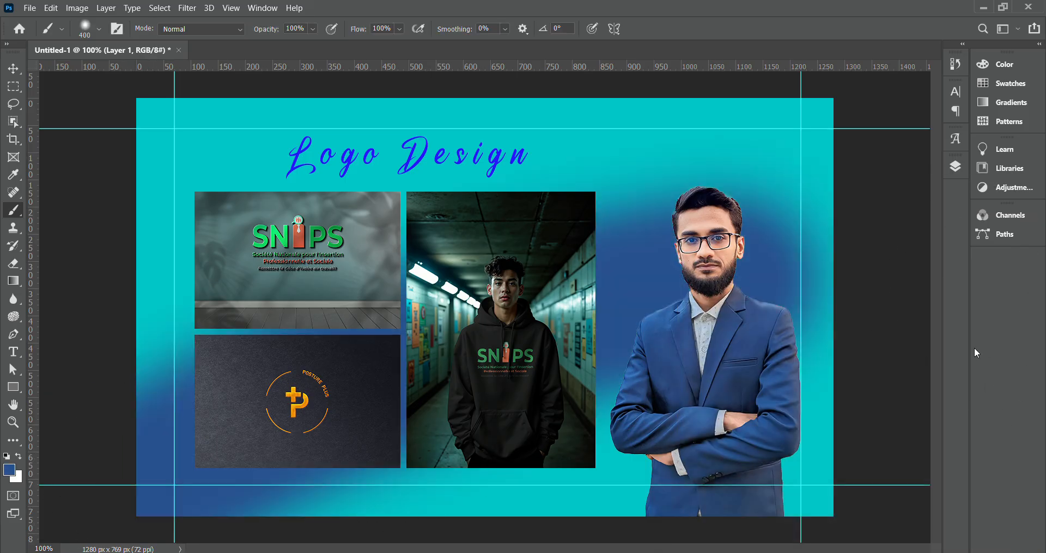
key("ctrl+z")
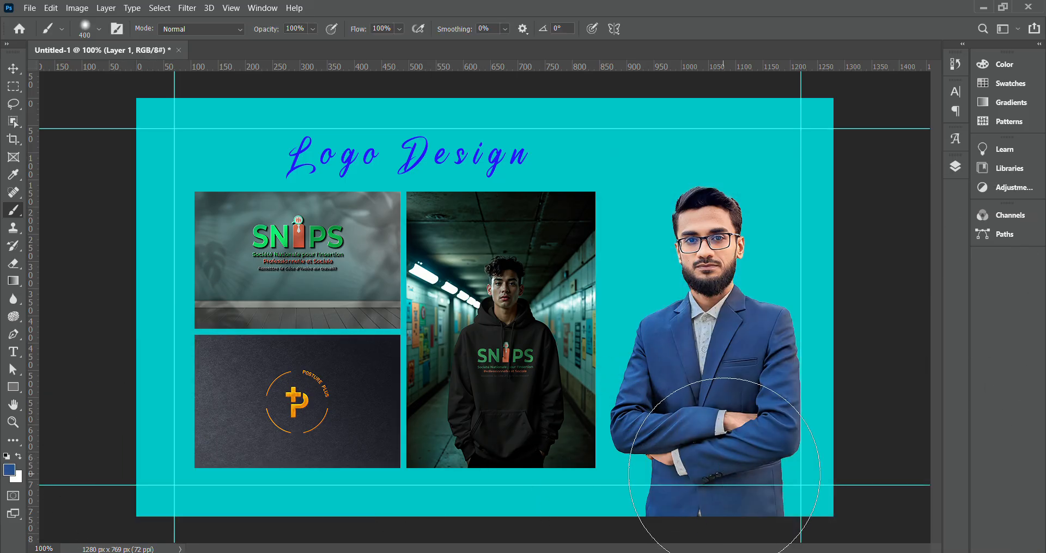
key("bracketright")
key("bracketright")
left_click(752, 436)
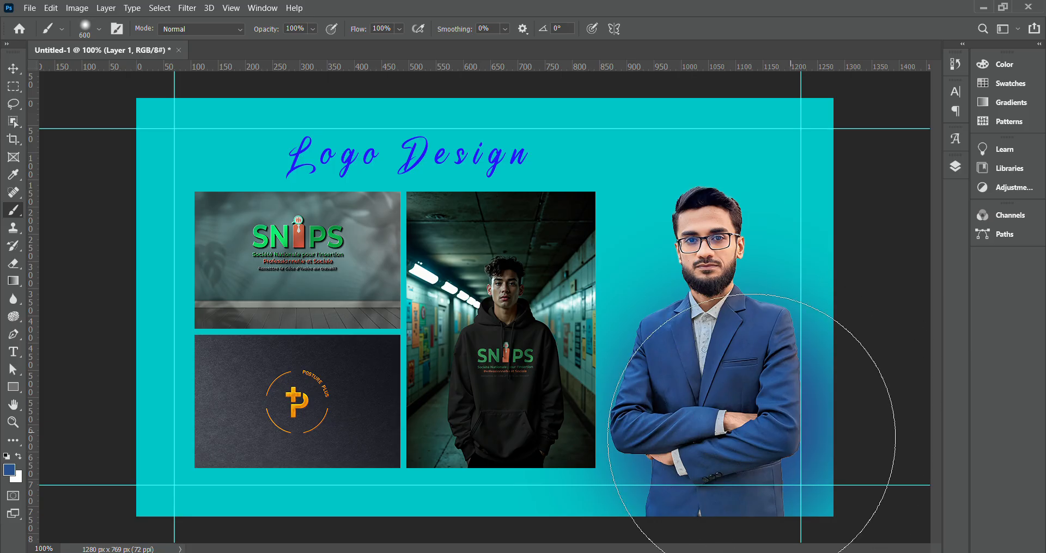
left_click(731, 449)
left_click(743, 485)
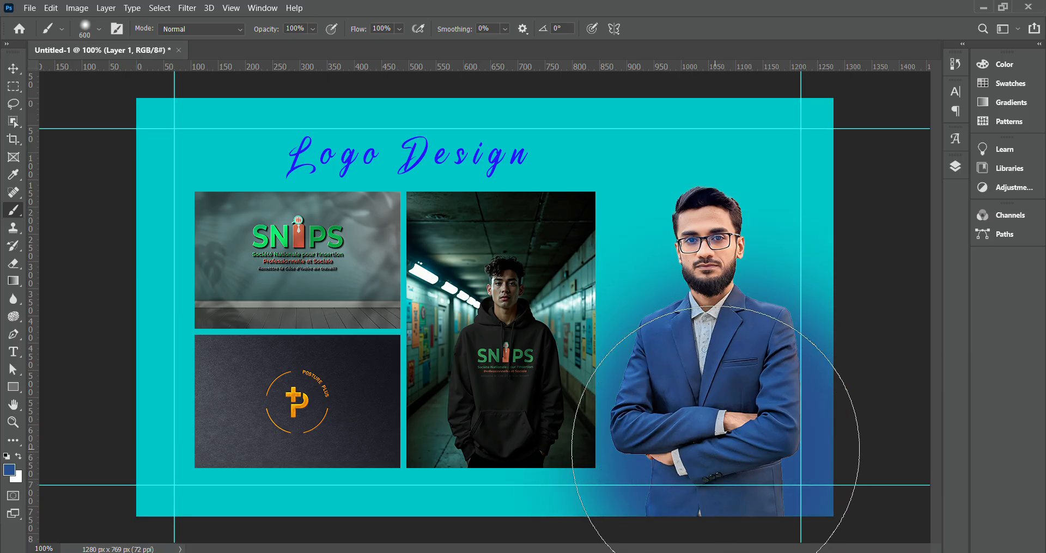
Paint additional soft blue glow behind the man's torso and across the lower part of the banner behind the mockups.
left_click(712, 420)
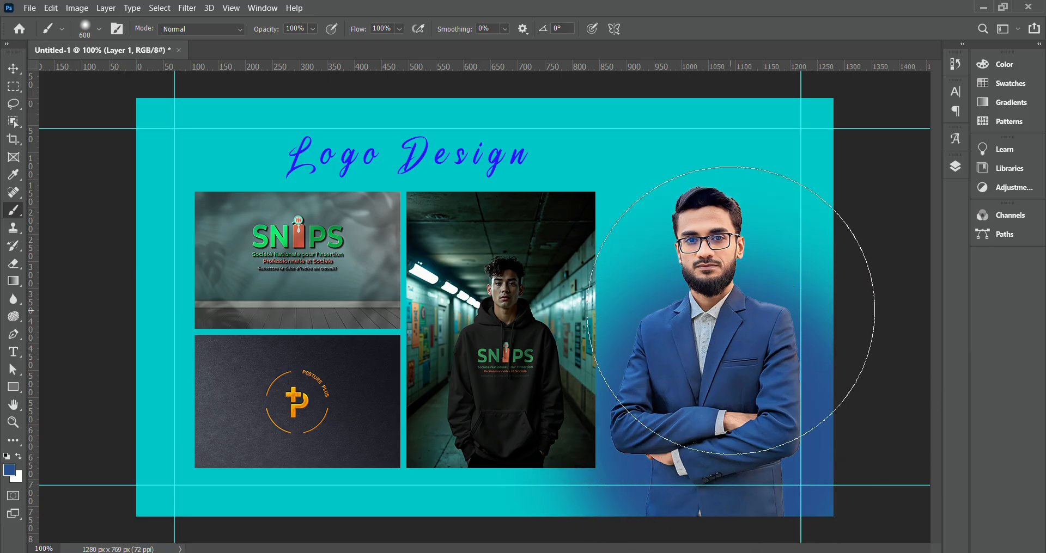
left_click(731, 311)
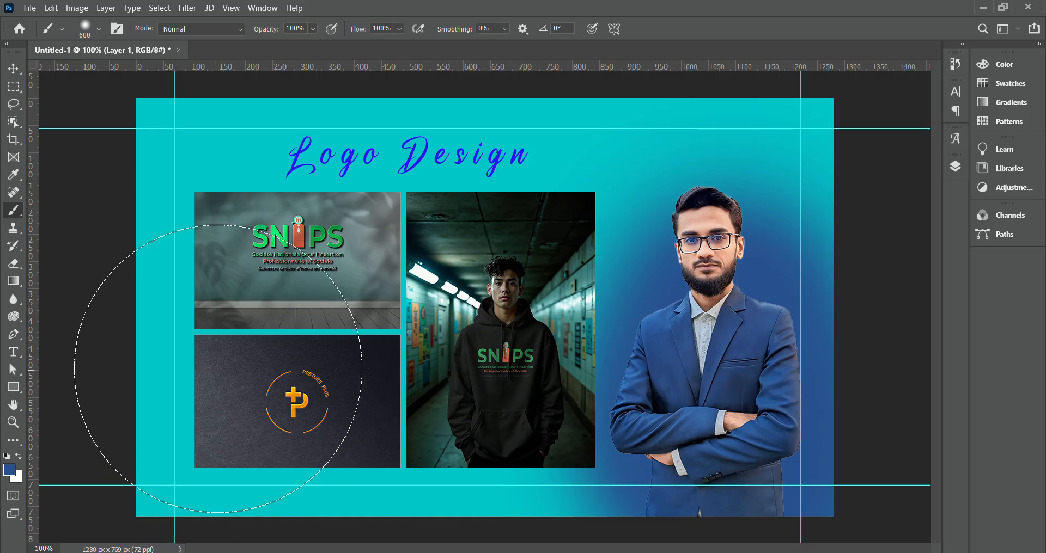
left_click_drag(223, 456, 536, 463)
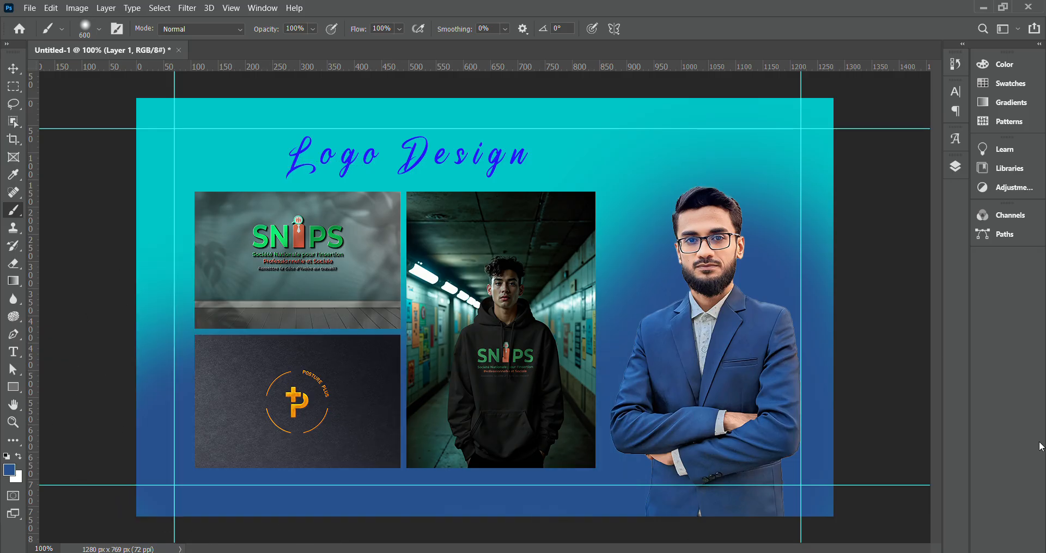
Undo all the blue glow strokes so the painted layer is empty again.
key("ctrl+z")
key("ctrl+z")
key("ctrl+z")
key("ctrl+z")
key("ctrl+z")
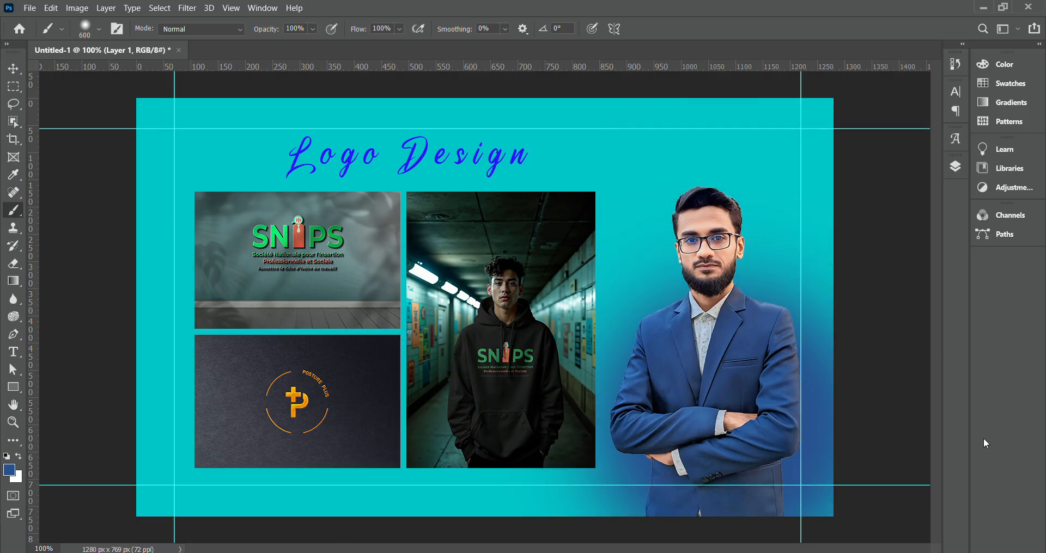
key("ctrl+z")
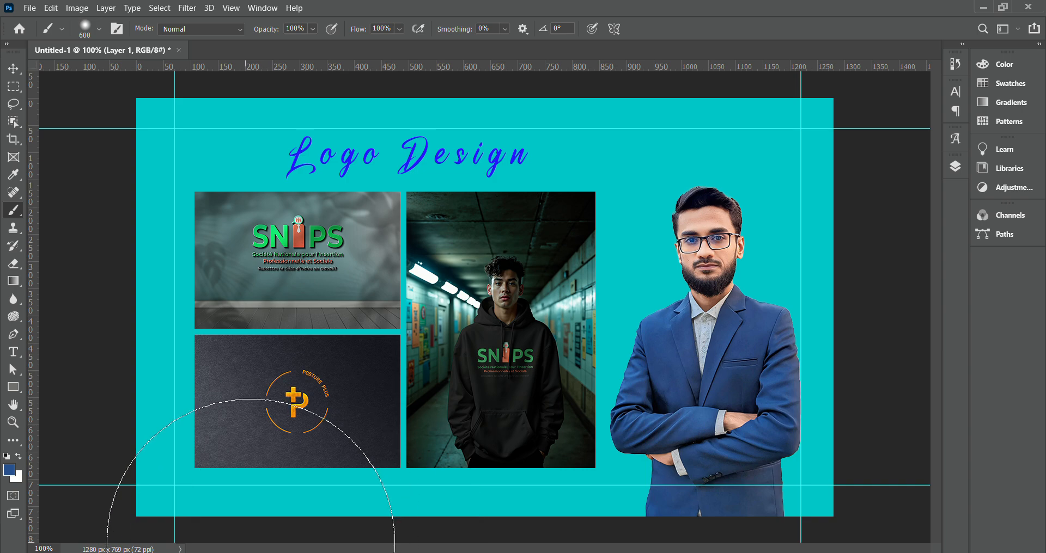
Paint one continuous soft blue stroke along the banner's bottom edge, sweeping up behind the man, with the 600 px brush.
left_click_drag(255, 526, 839, 387)
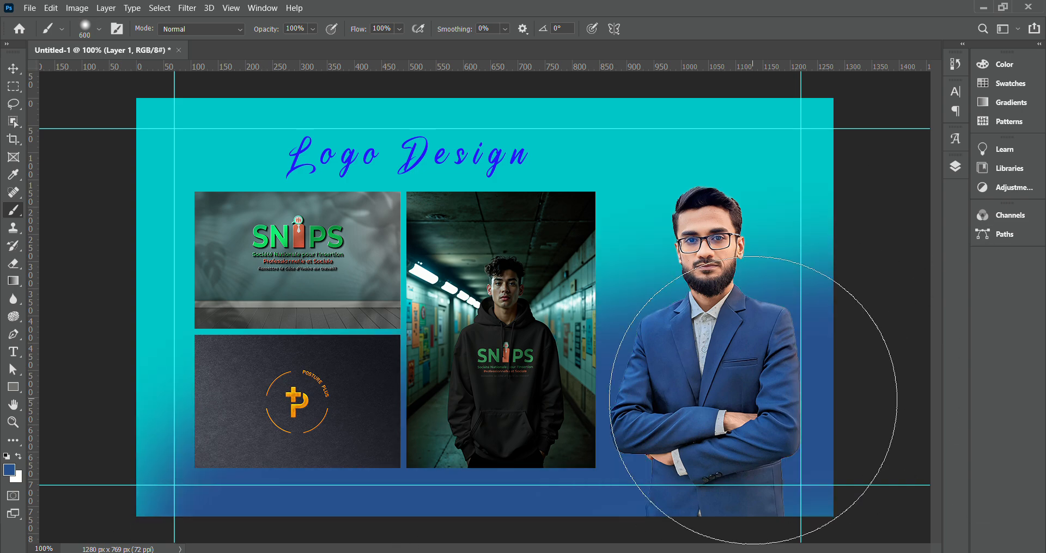
left_click(956, 168)
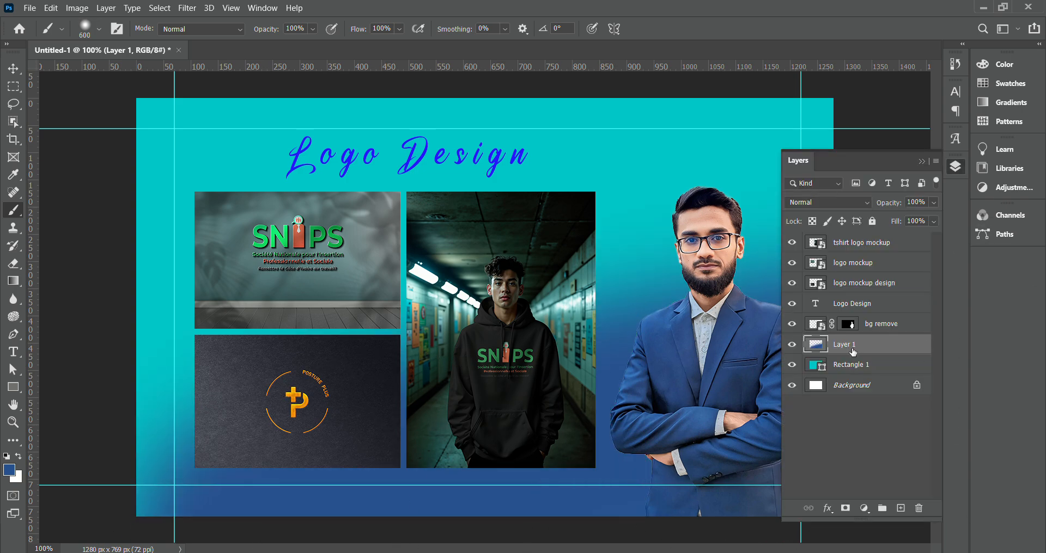
left_click(923, 161)
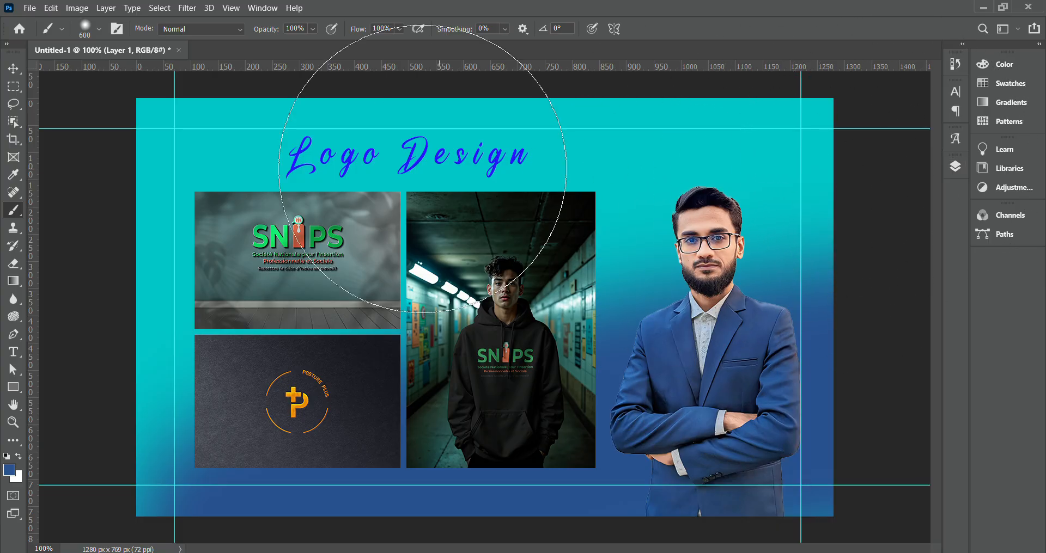
Select the three mockup image layers together with the Move tool and look for shared blending options.
left_click(957, 169)
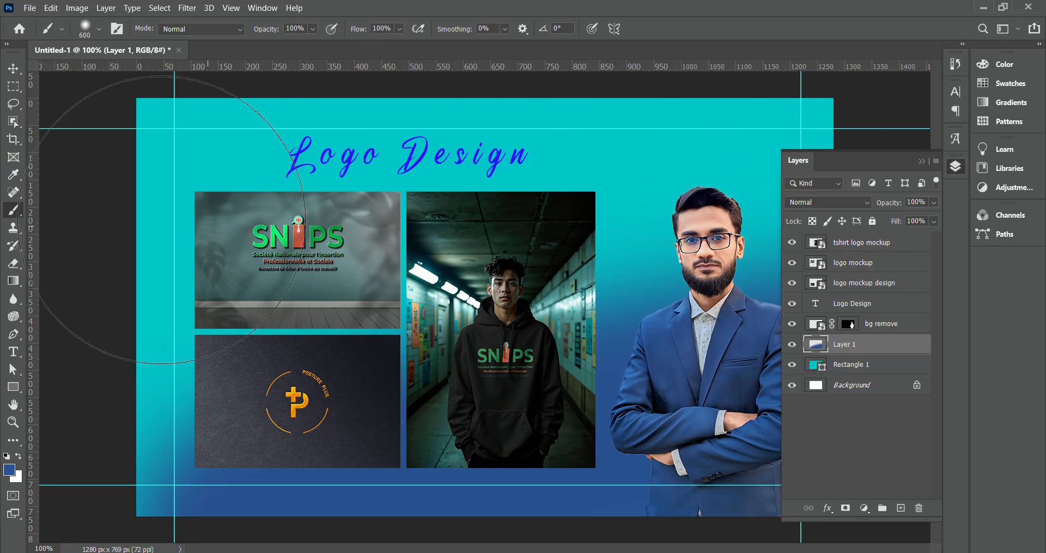
left_click(13, 69)
left_click(294, 293, "ctrl")
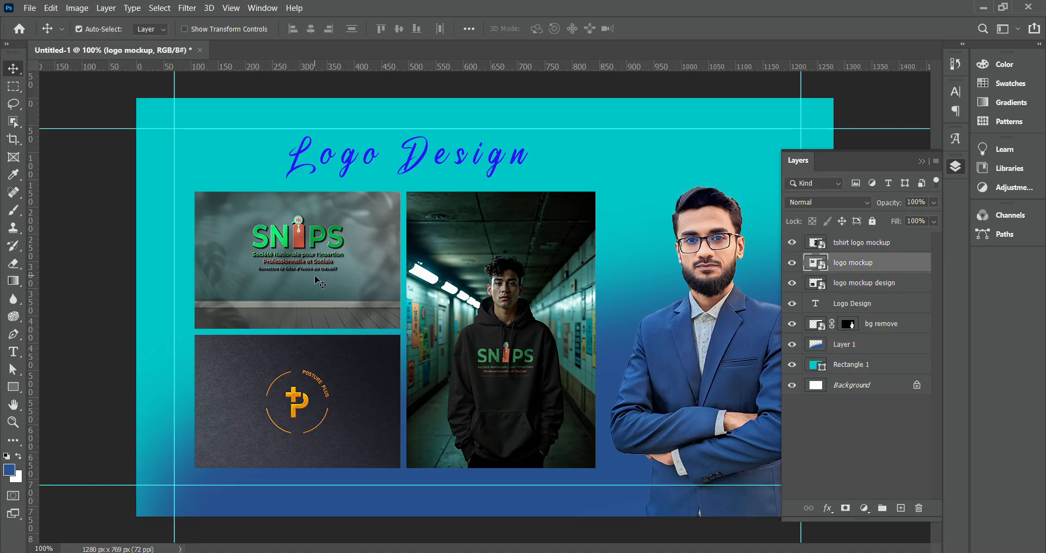
left_click(501, 316, "ctrl+shift")
left_click(307, 410, "ctrl+shift")
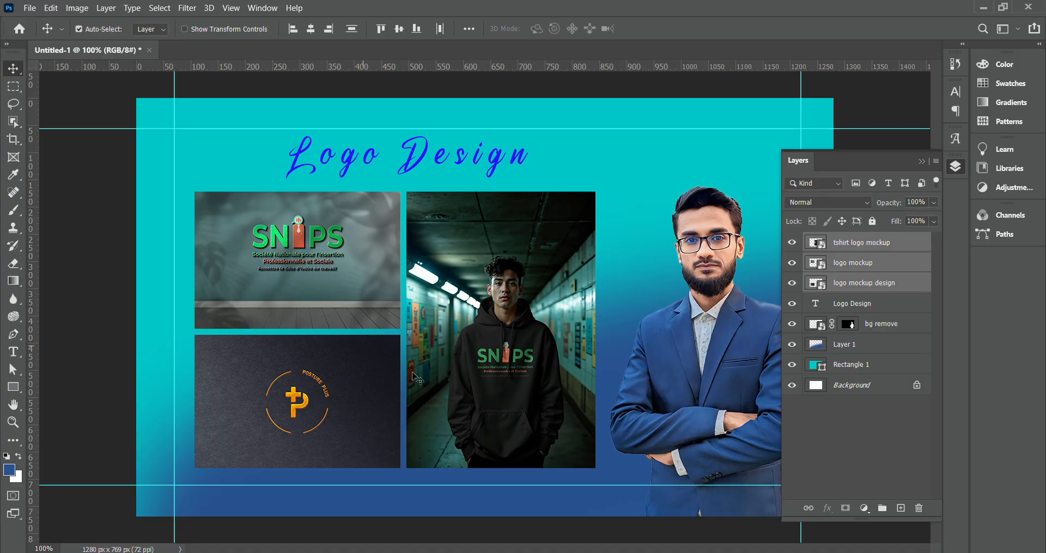
right_click(867, 245)
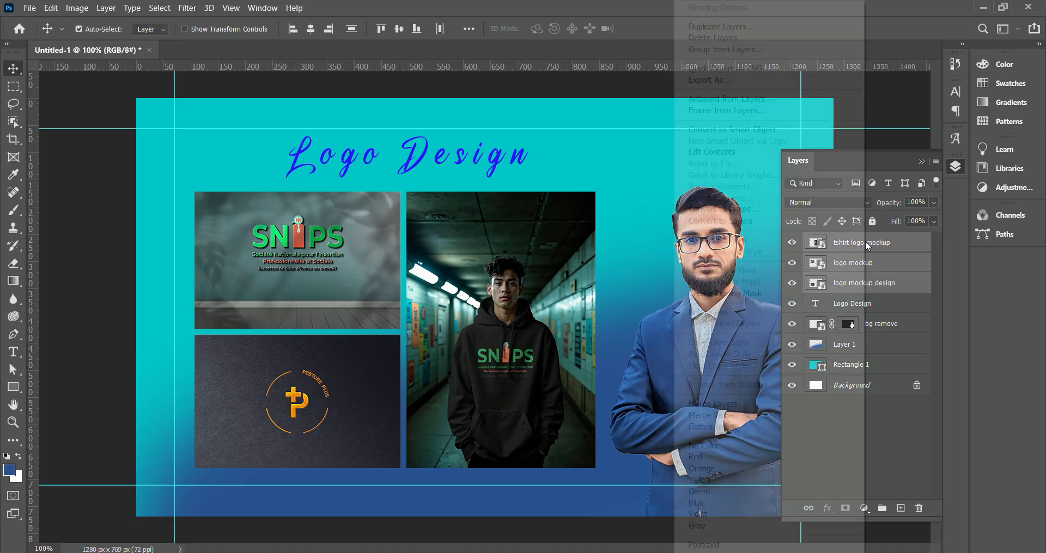
left_click(881, 18)
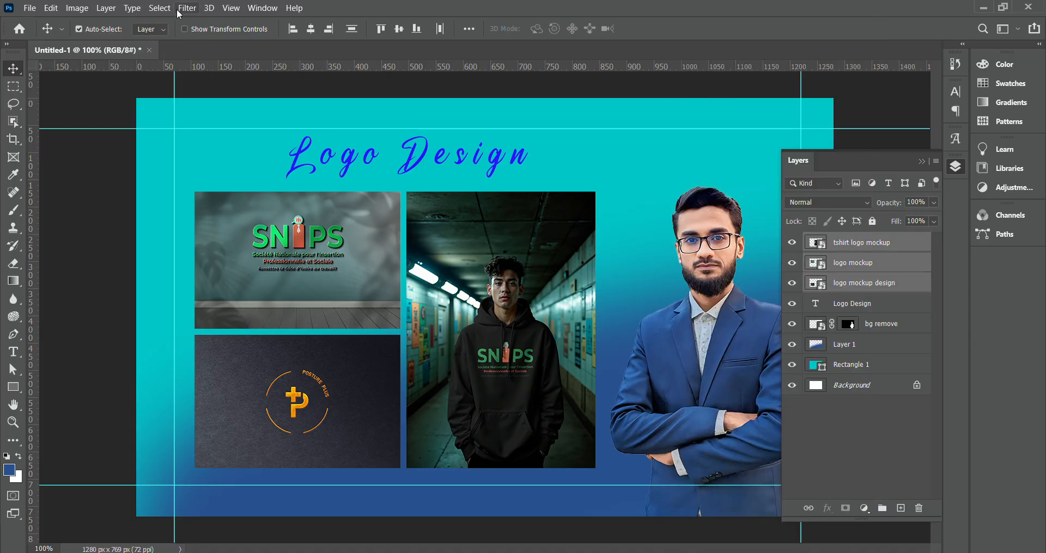
Apply a black drop shadow to the tshirt logo mockup layer with distance 1 px, spread 26% and size 4 px.
left_click(883, 265)
left_click(873, 244)
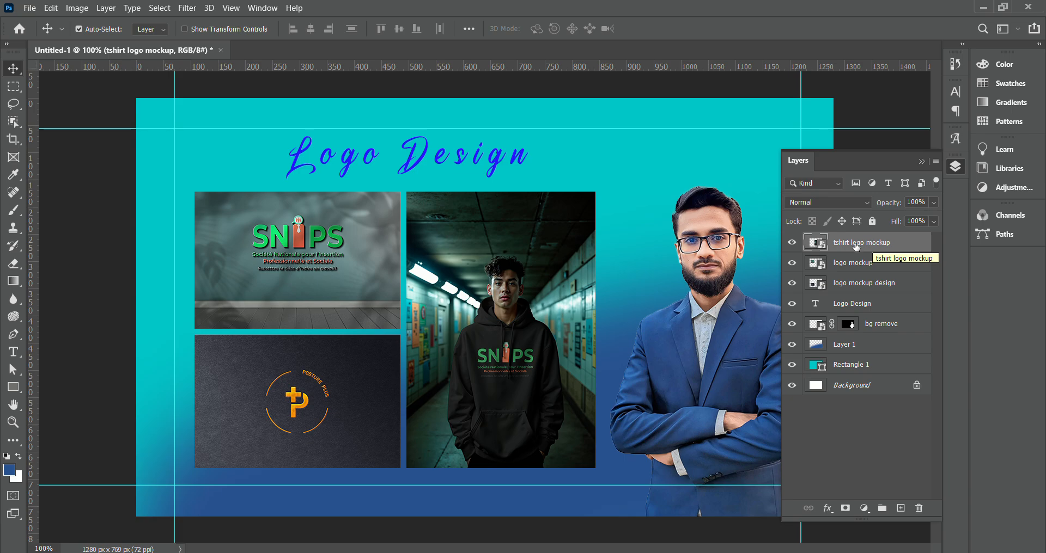
left_click(792, 243)
left_click(791, 243)
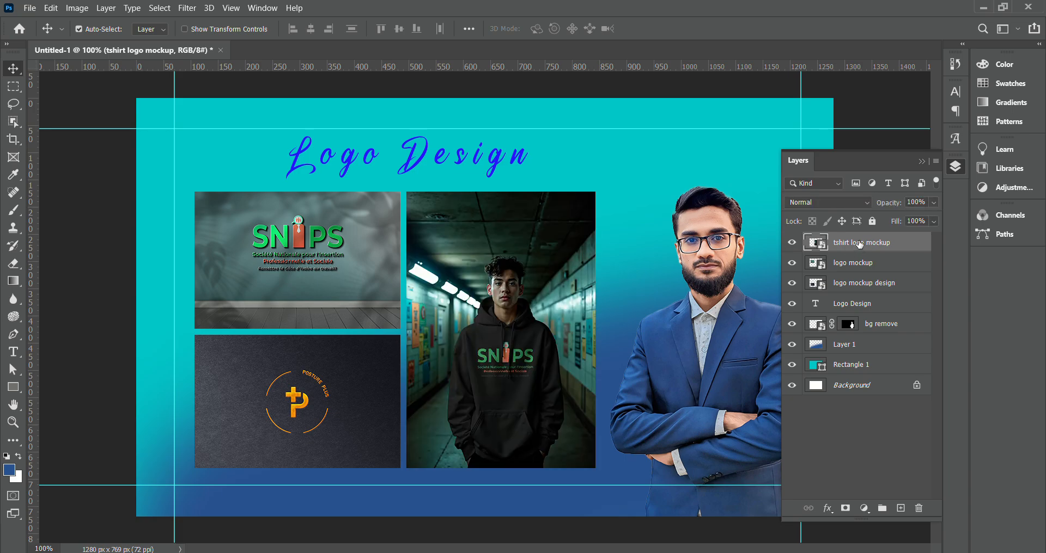
right_click(860, 245)
left_click(744, 12)
left_click_drag(643, 114, 785, 97)
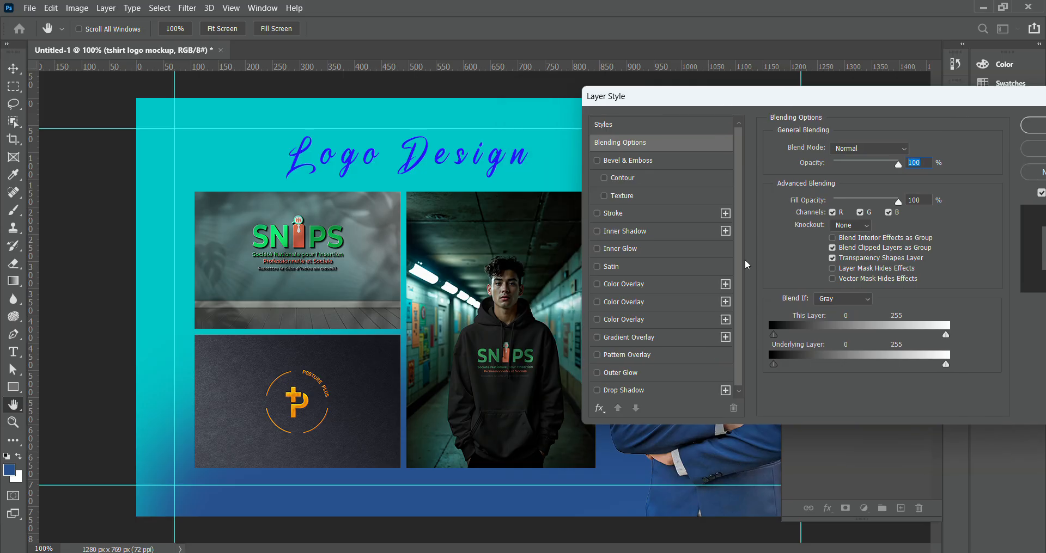
left_click(620, 390)
left_click_drag(714, 99, 671, 124)
left_click_drag(735, 123, 986, 121)
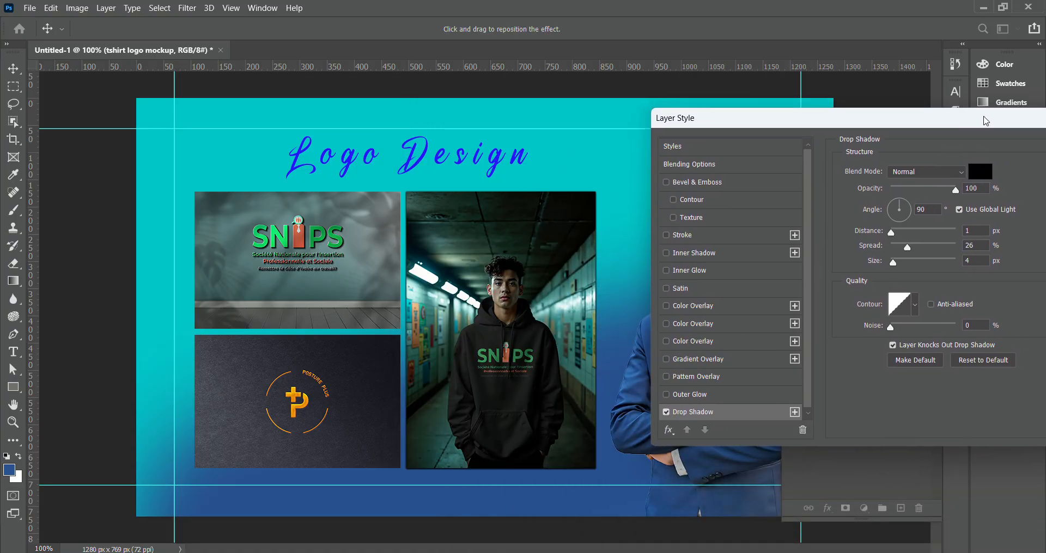
left_click_drag(916, 126, 732, 117)
left_click(962, 138)
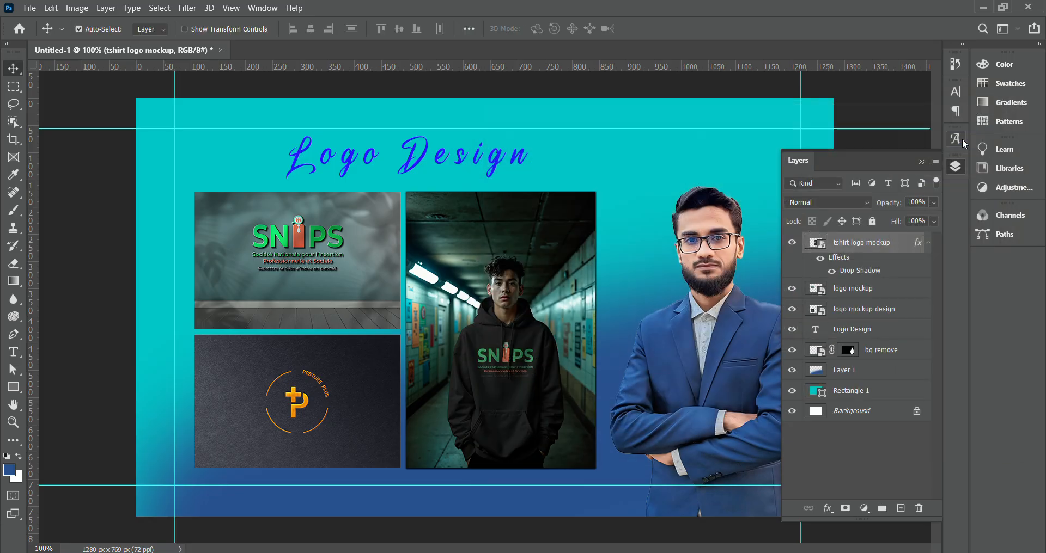
left_click(854, 292)
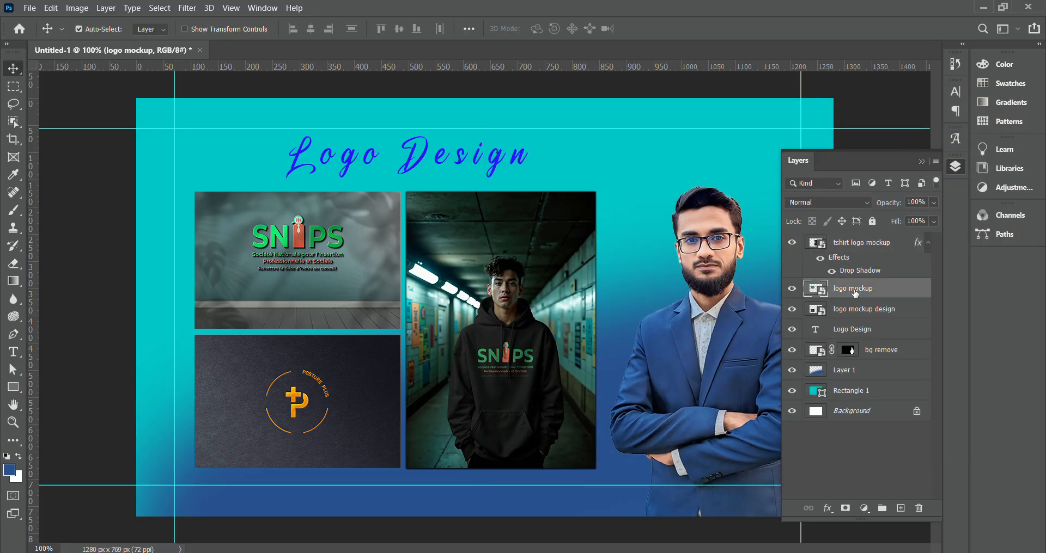
right_click(854, 290)
left_click(913, 9)
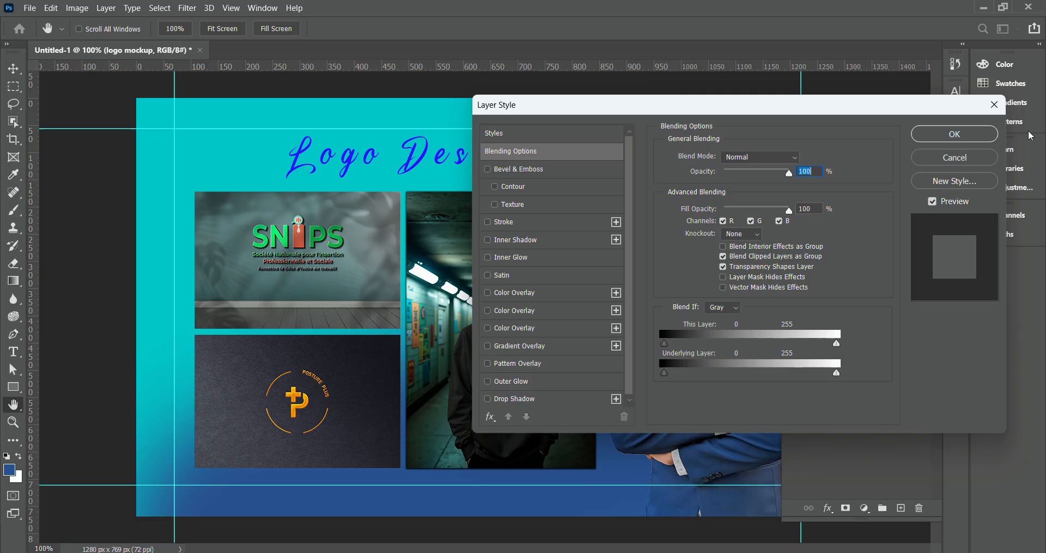
left_click(964, 136)
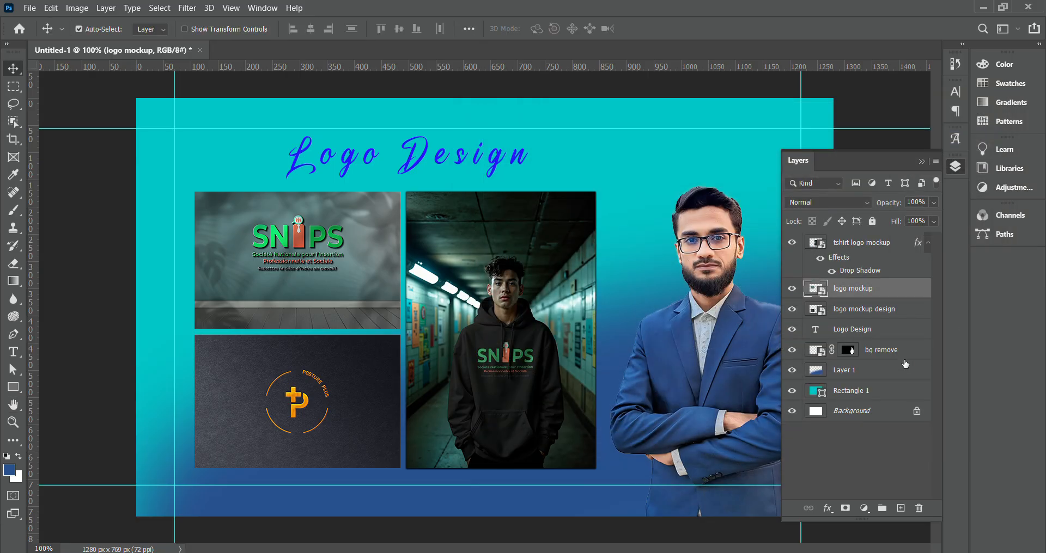
Apply a black drop shadow to the logo mockup layer with distance 1 px, spread 26% and size 4 px.
left_click(791, 290)
left_click(792, 289)
left_click(857, 308)
left_click(855, 289)
right_click(855, 289)
left_click(901, 9)
left_click(512, 399)
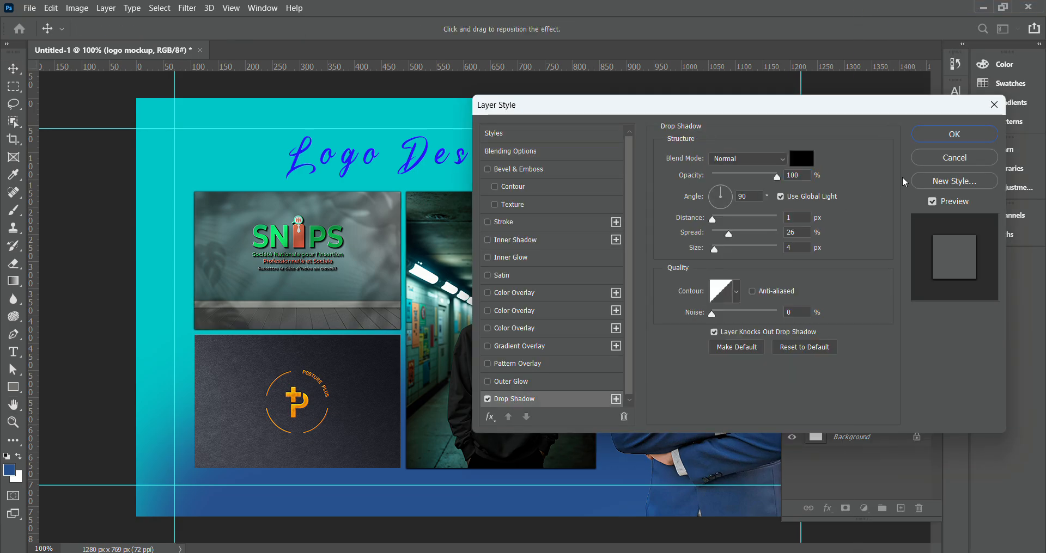
left_click(954, 134)
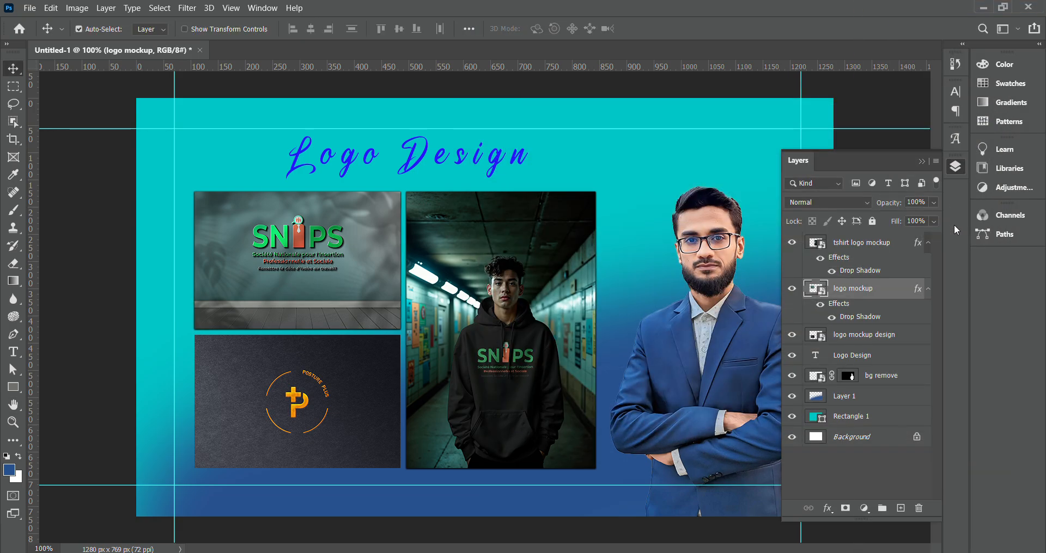
Apply the same 1 px distance, 26% spread, 4 px drop shadow to the logo mockup design layer.
left_click(848, 335)
left_click(792, 335)
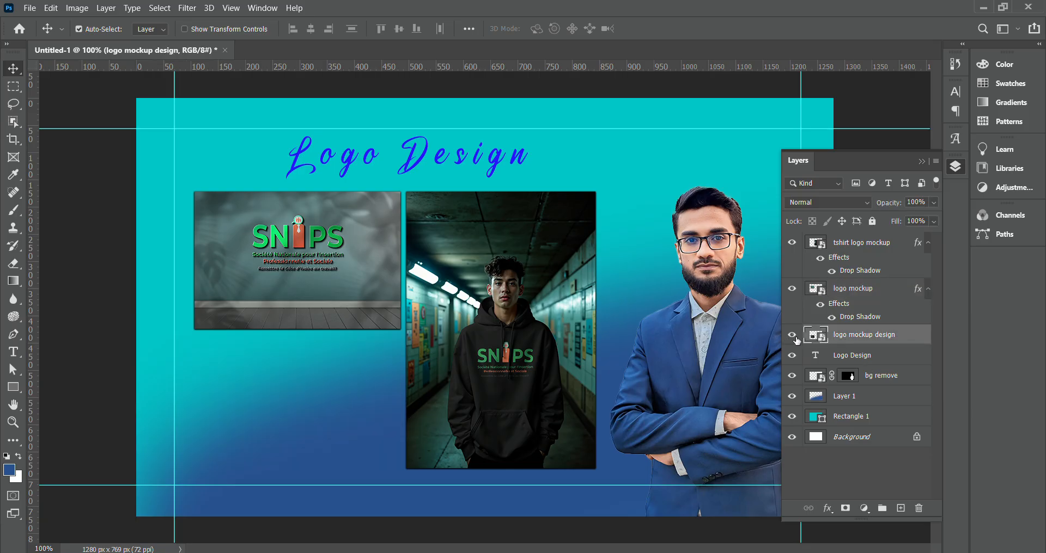
right_click(848, 335)
left_click(898, 7)
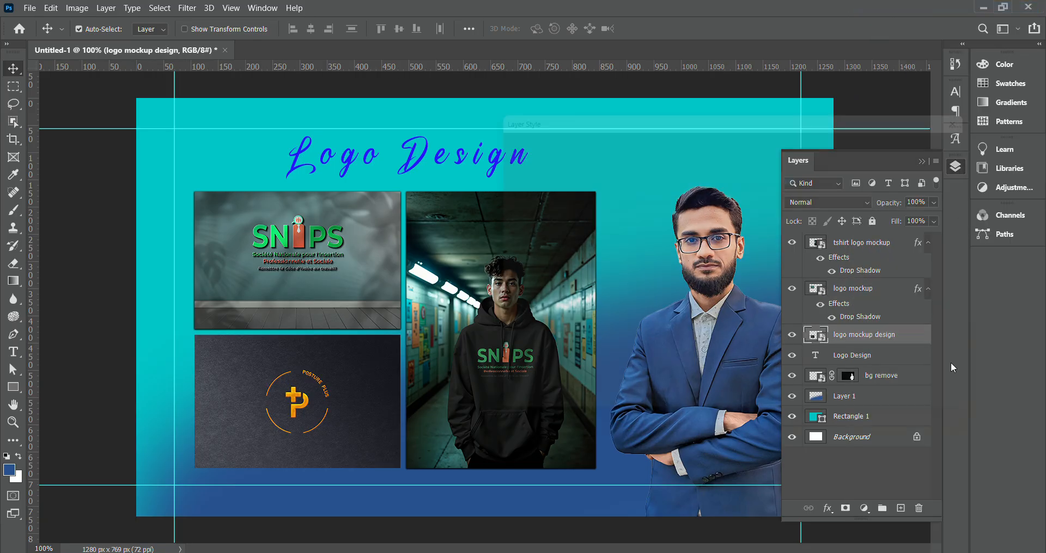
left_click(523, 399)
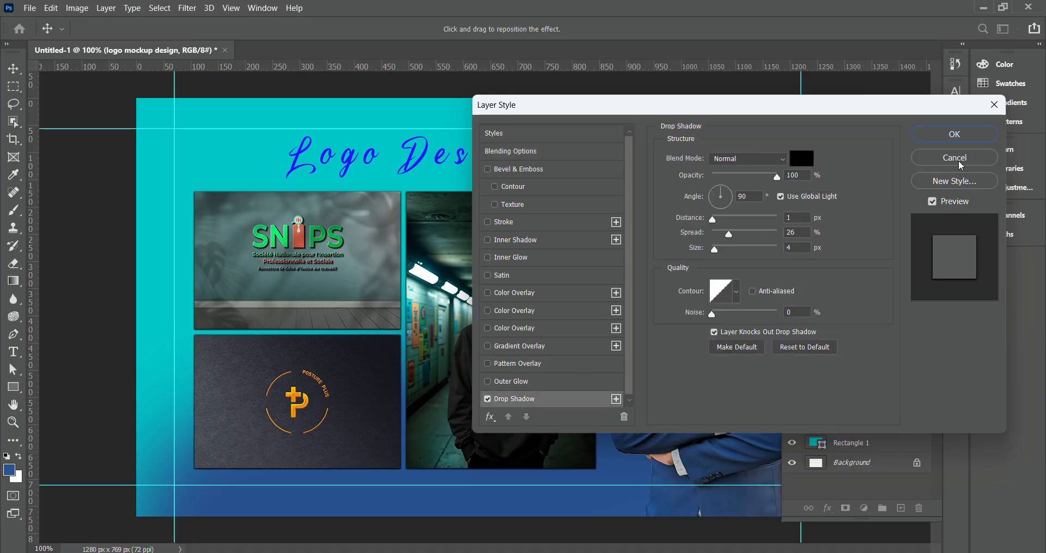
left_click(960, 136)
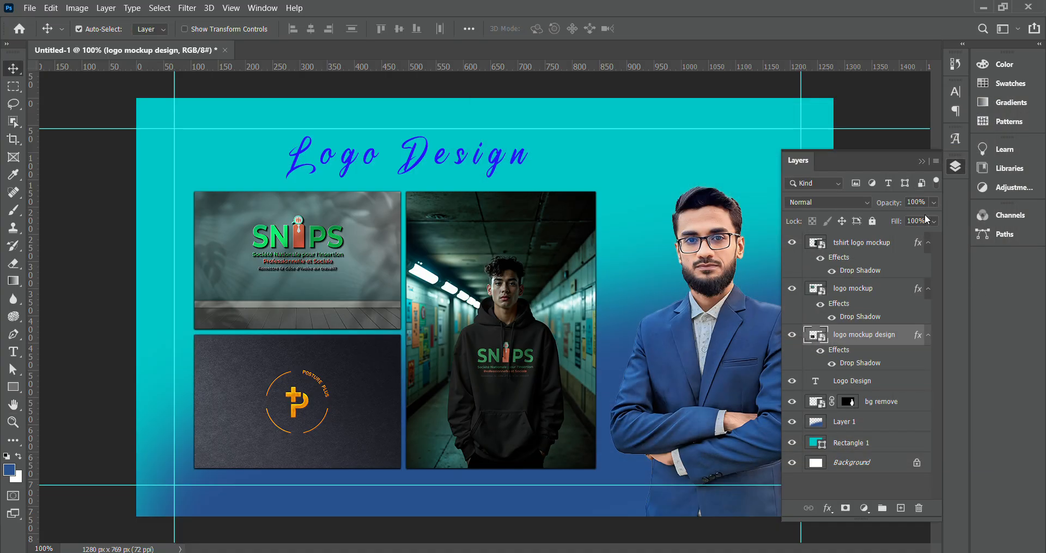
left_click(922, 161)
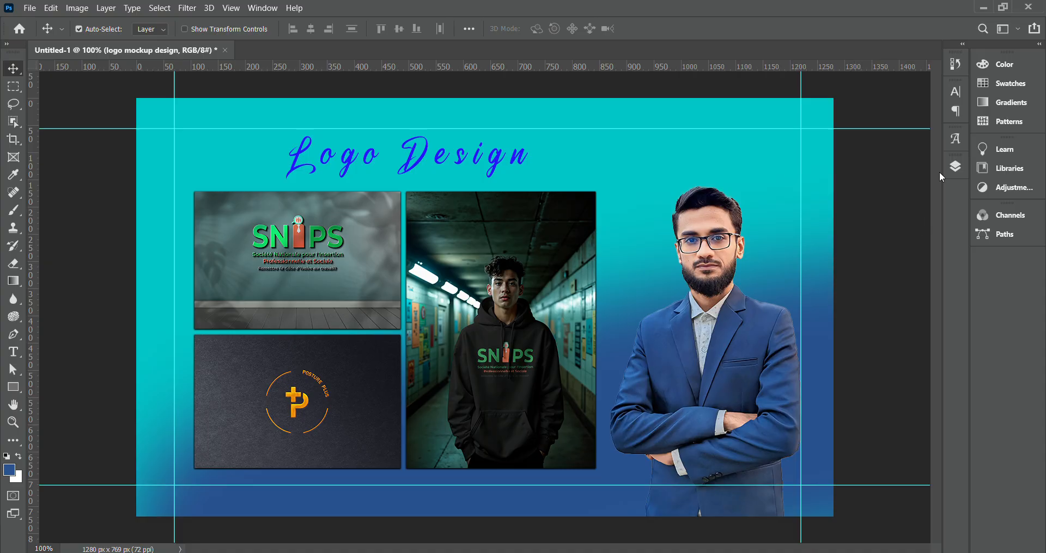
Add a 2 px outside stroke to the bg remove layer of the man in the suit.
left_click(955, 168)
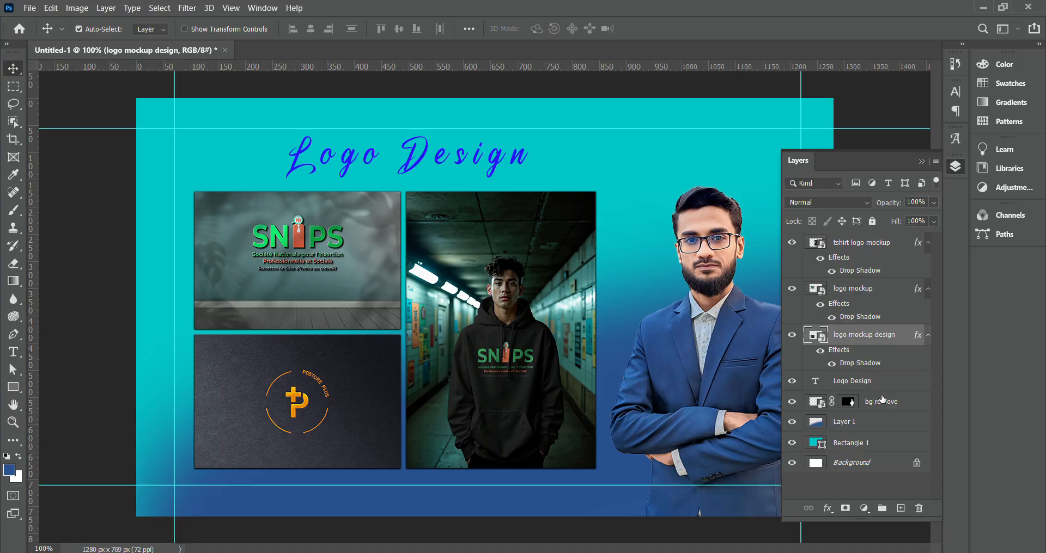
left_click(792, 334)
left_click(792, 335)
left_click(792, 381)
left_click(792, 381)
left_click(792, 402)
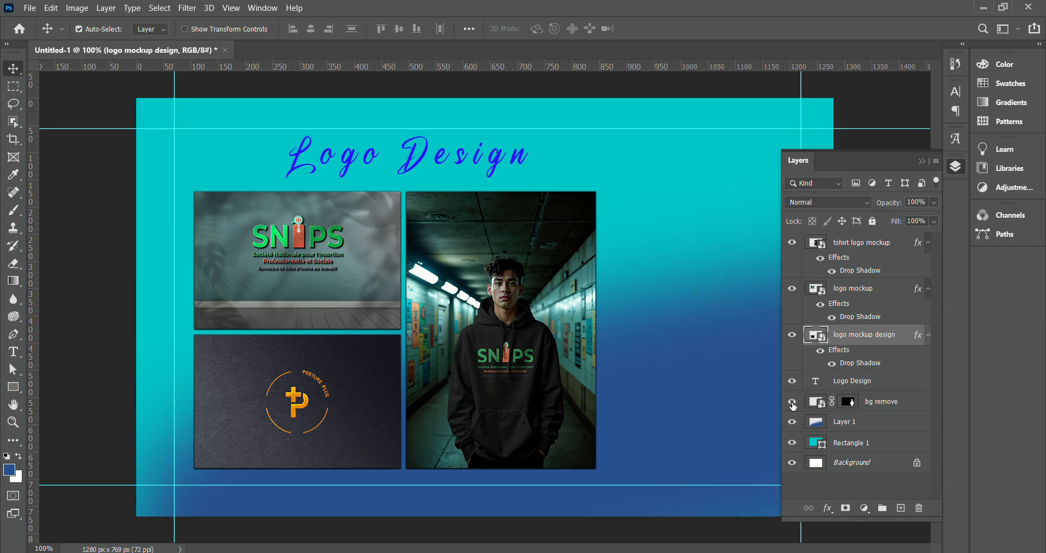
left_click(792, 403)
left_click(810, 406)
right_click(812, 406)
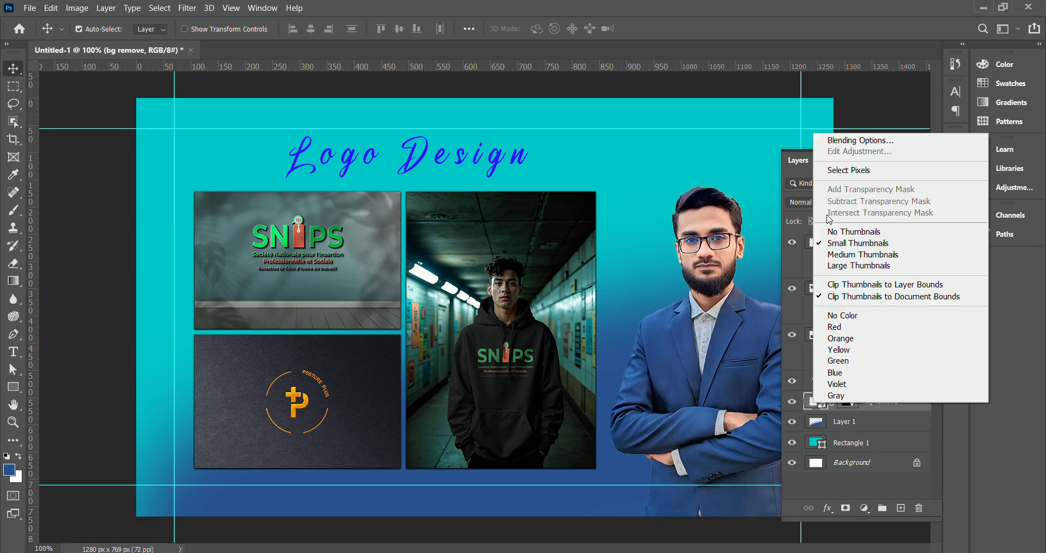
left_click(861, 142)
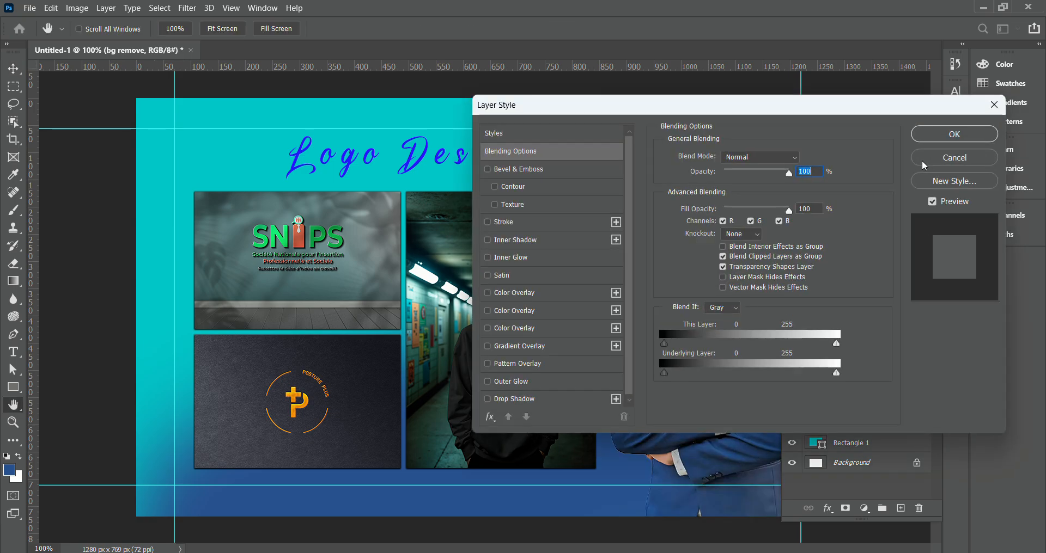
left_click_drag(829, 162, 469, 98)
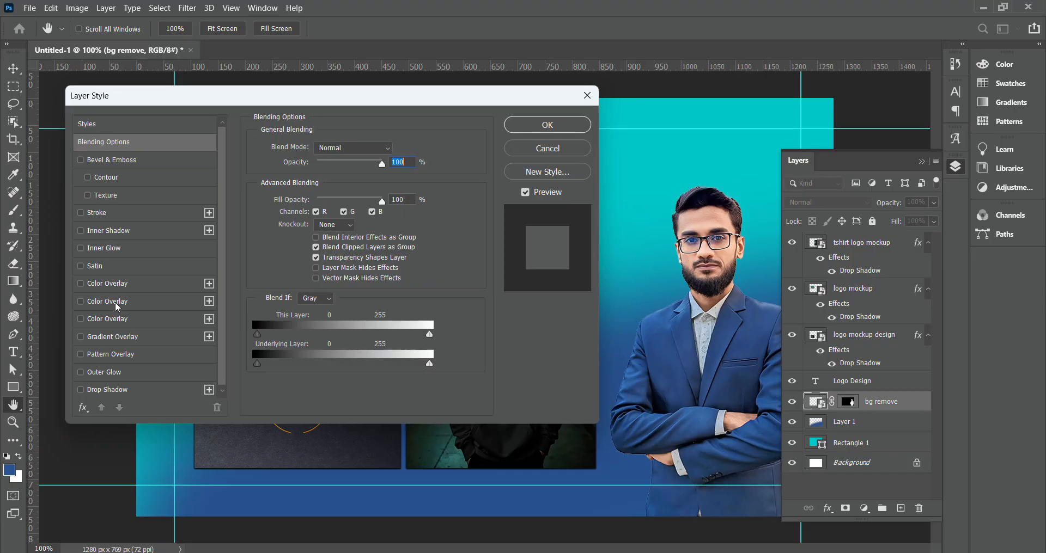
left_click(102, 214)
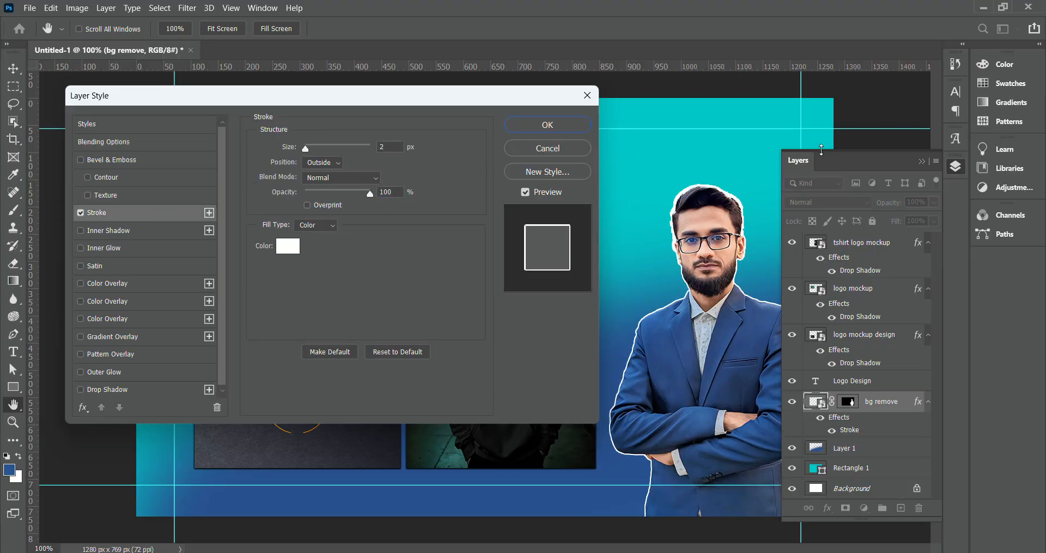
left_click(922, 162)
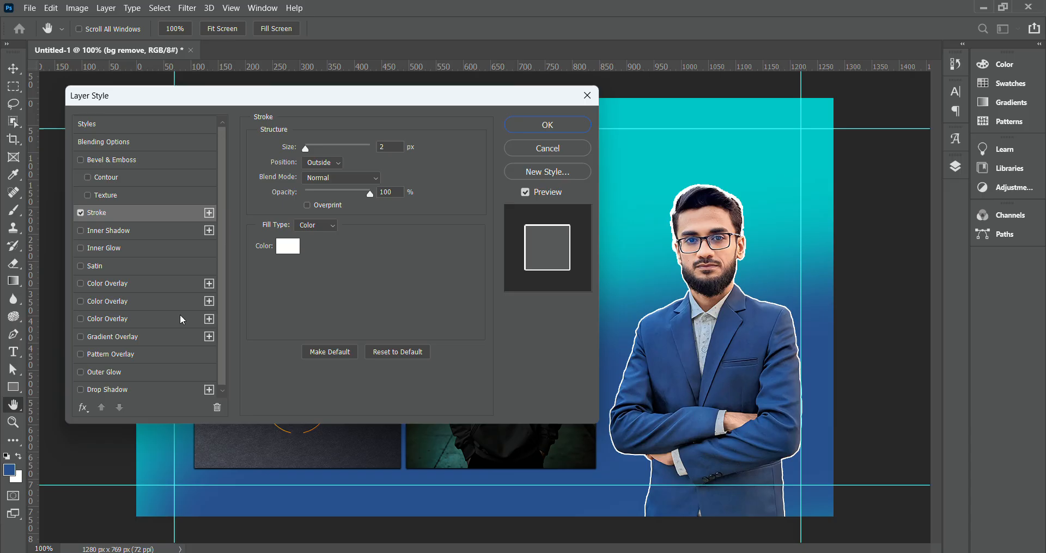
Set the man's stroke colour to turquoise 02c6c8, sampled from the background, and apply the layer style.
left_click(289, 247)
left_click(772, 148)
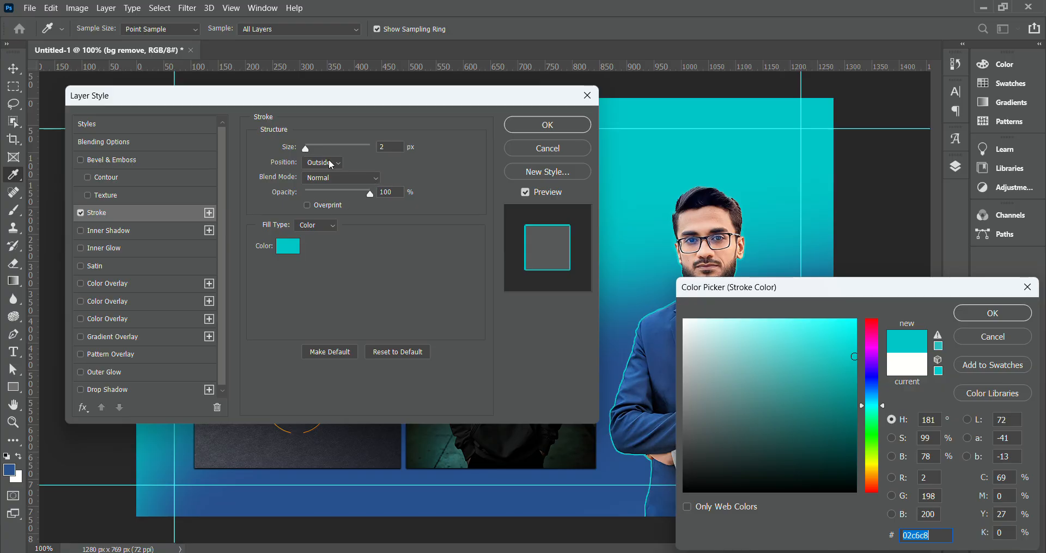
left_click(986, 316)
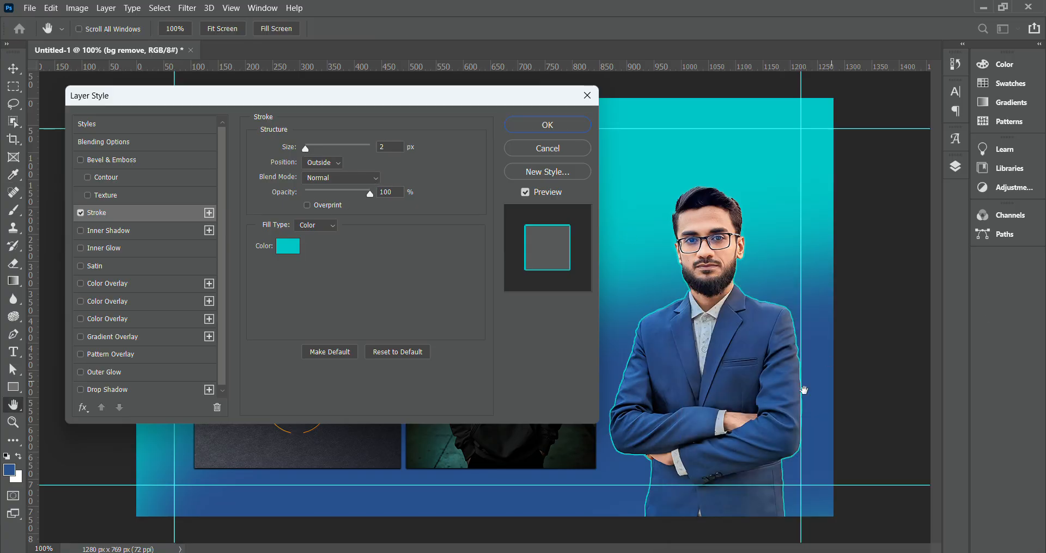
left_click(337, 163)
left_click(337, 165)
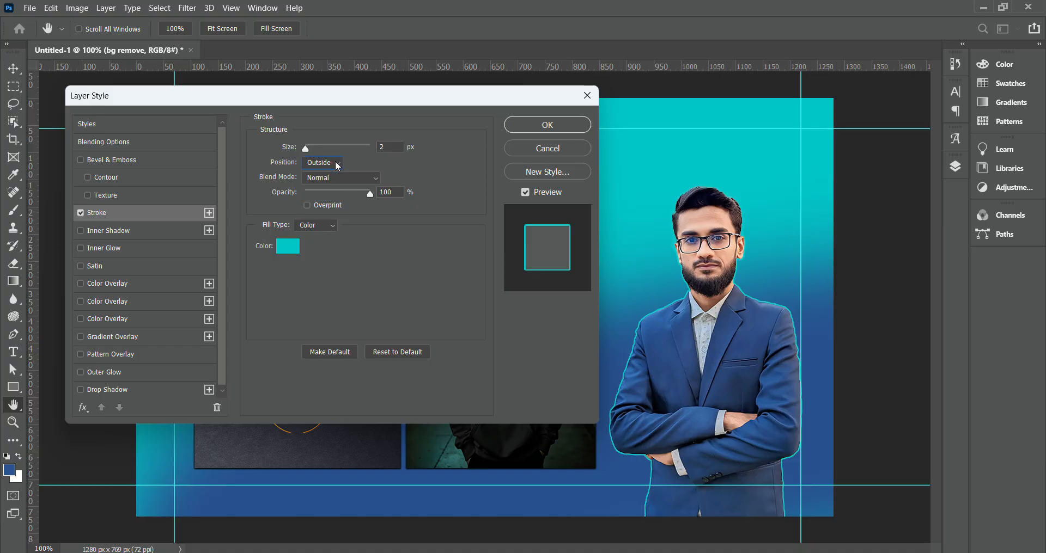
left_click(374, 180)
left_click(377, 181)
left_click(565, 125)
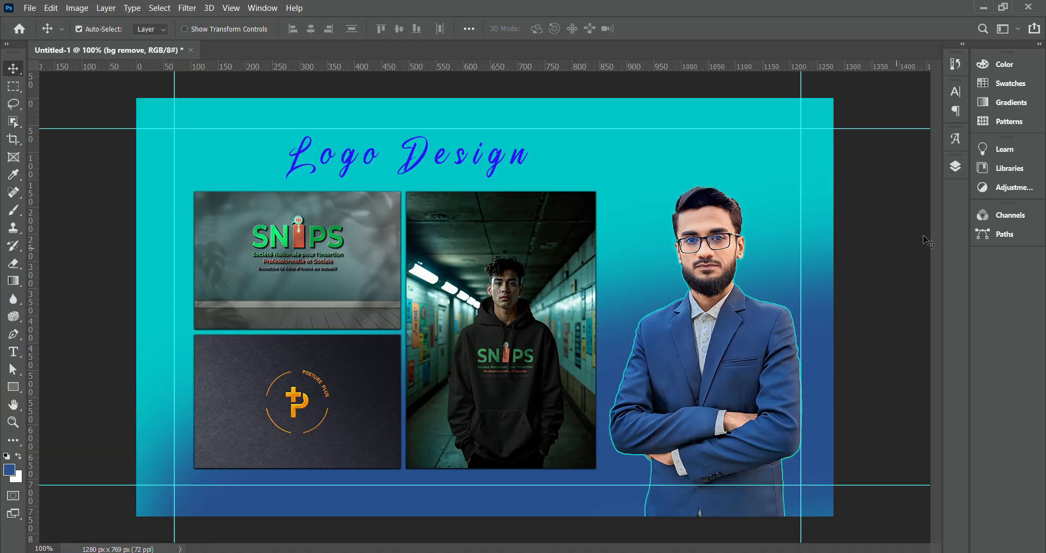
Add an outer glow to the bg remove layer and set its colour to a bright turquoise based on the background.
left_click(958, 170)
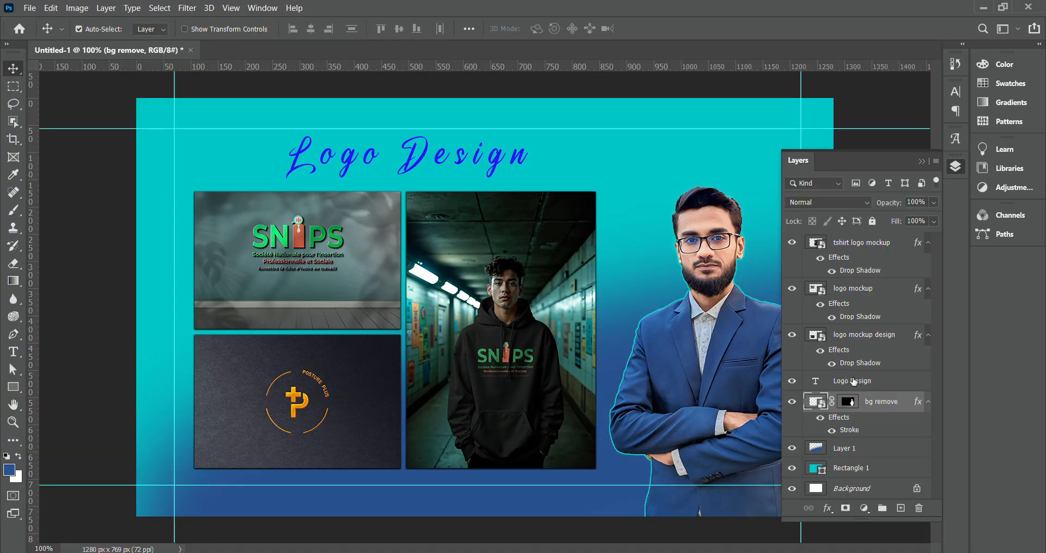
left_click(794, 403)
left_click(794, 403)
right_click(821, 404)
left_click(873, 139)
left_click_drag(352, 94, 338, 81)
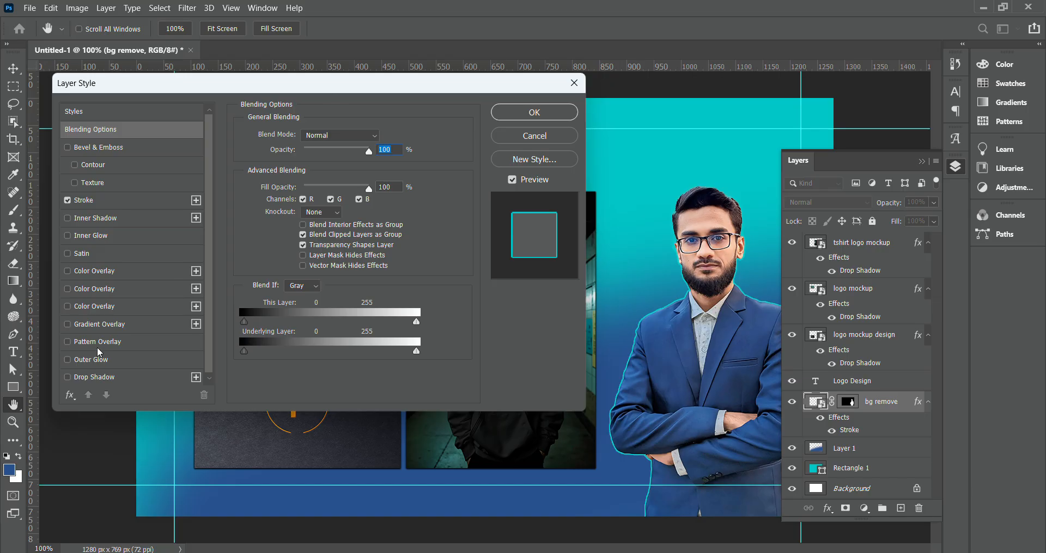
left_click(91, 361)
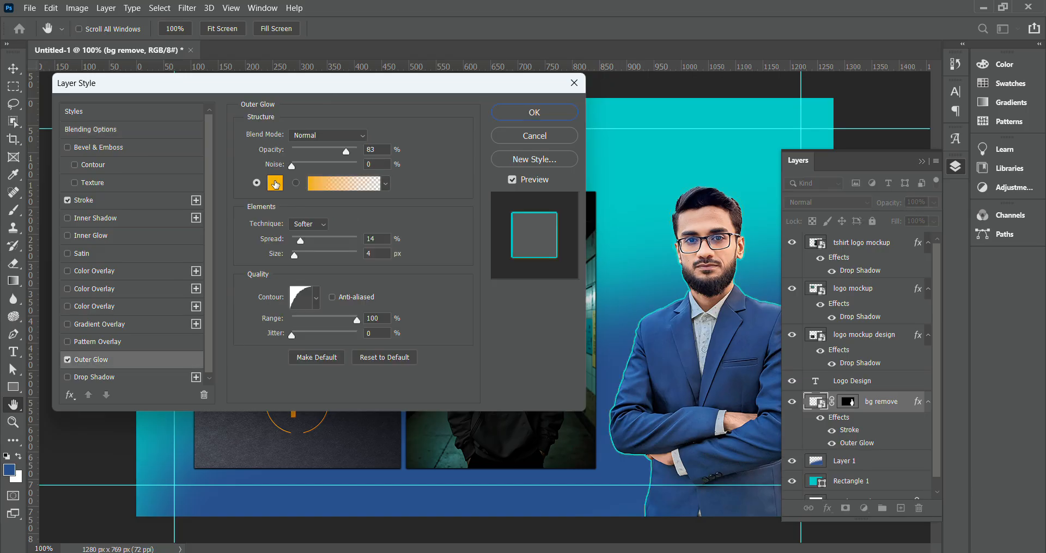
left_click(275, 183)
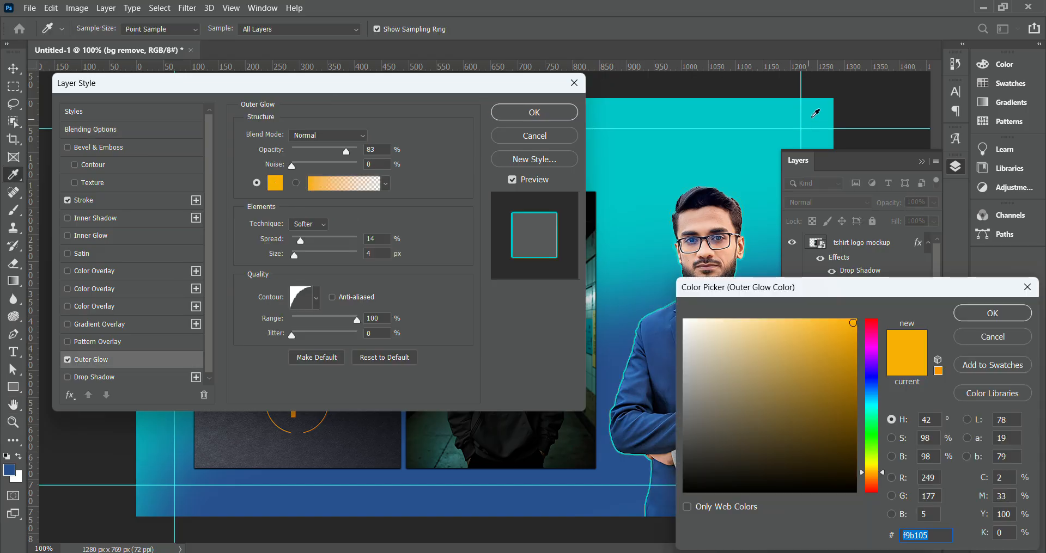
left_click(822, 110)
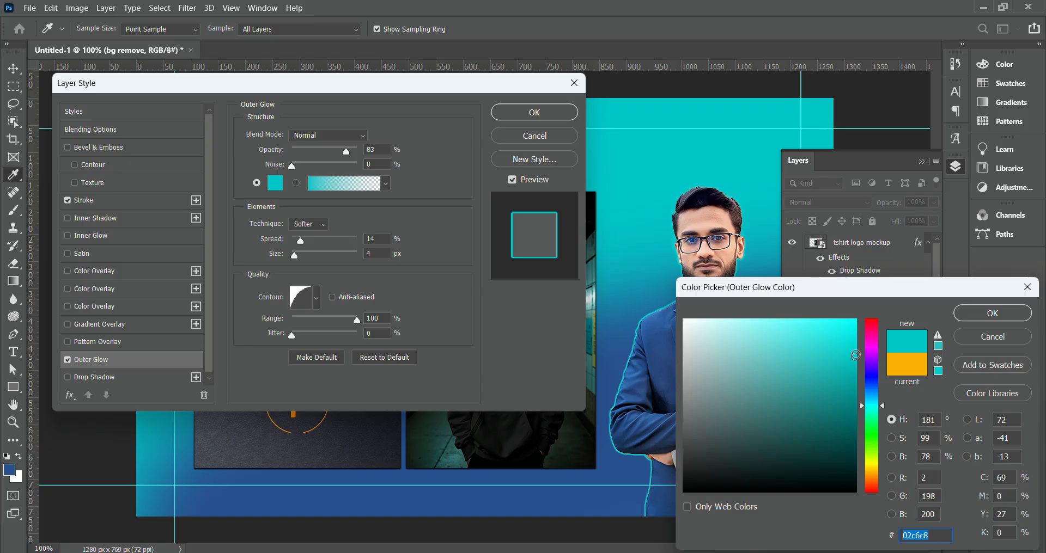
left_click(984, 314)
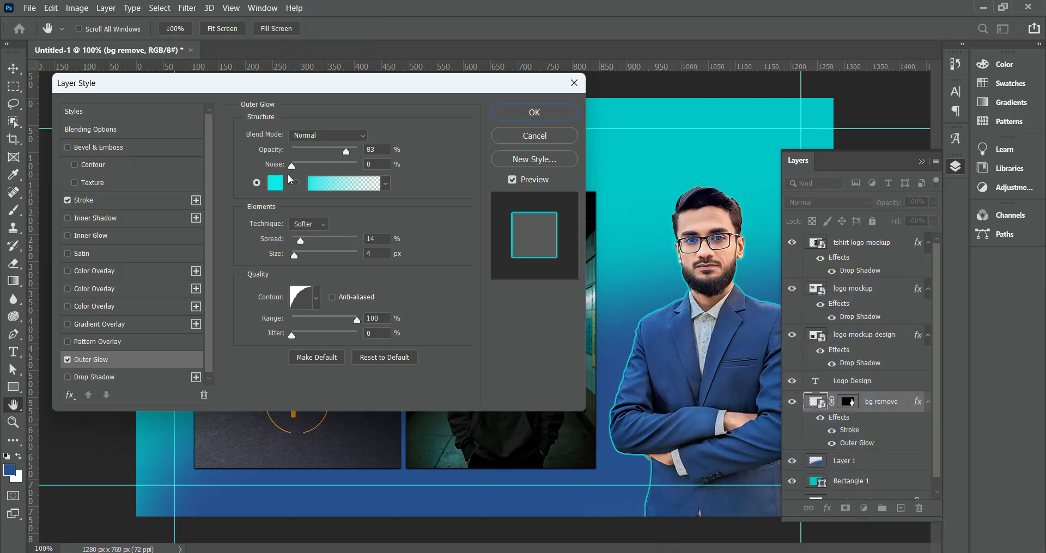
Set the man's outer glow to 46% opacity, 0% spread and 49 px size and apply the layer style.
mouse_move(346, 152)
left_mouse_down()
mouse_move(321, 158)
mouse_move(345, 153)
left_mouse_up()
mouse_move(301, 242)
left_mouse_down()
mouse_move(342, 252)
mouse_move(298, 256)
left_mouse_up()
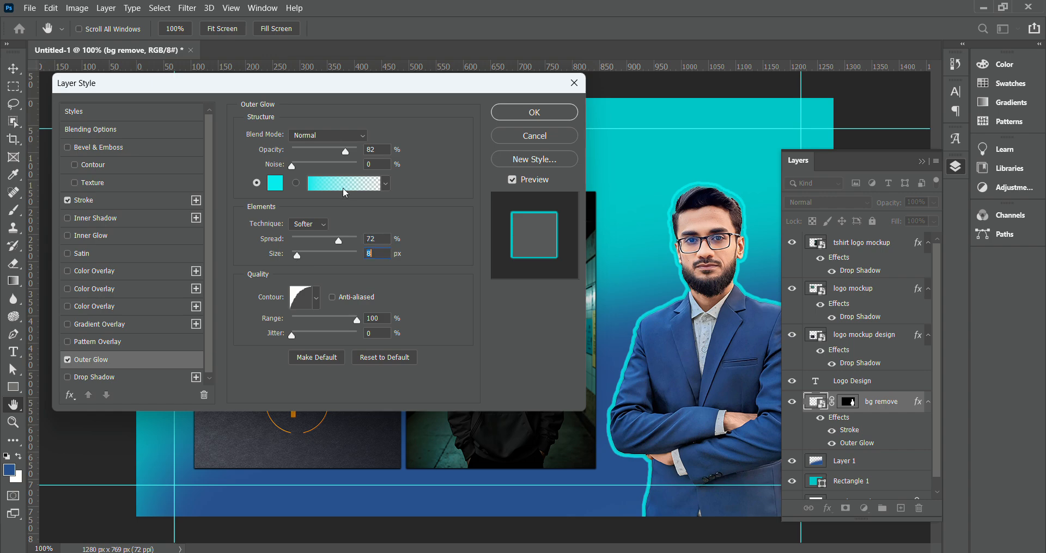
left_click_drag(347, 155, 308, 155)
left_click(309, 159)
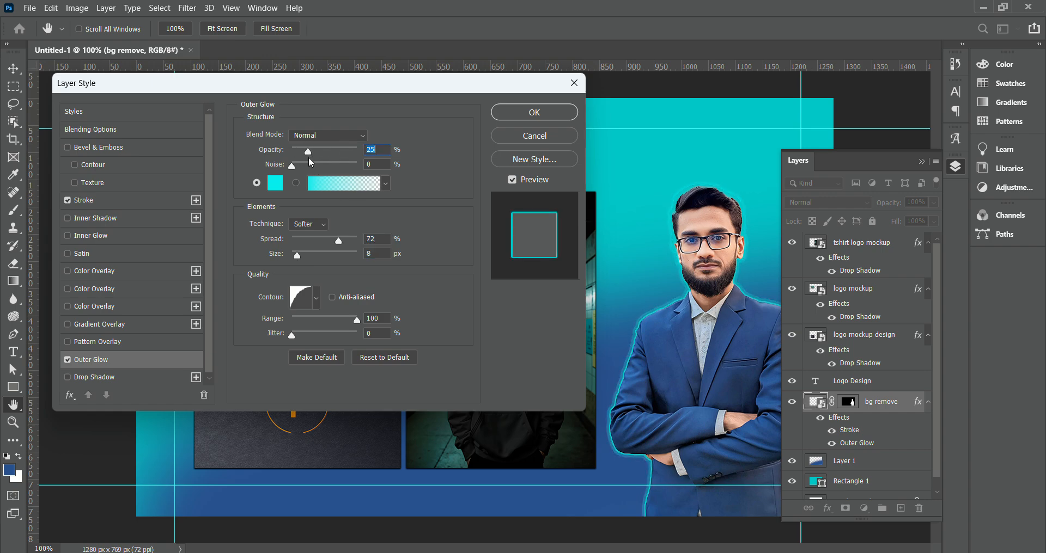
left_click(316, 238)
left_click(316, 255)
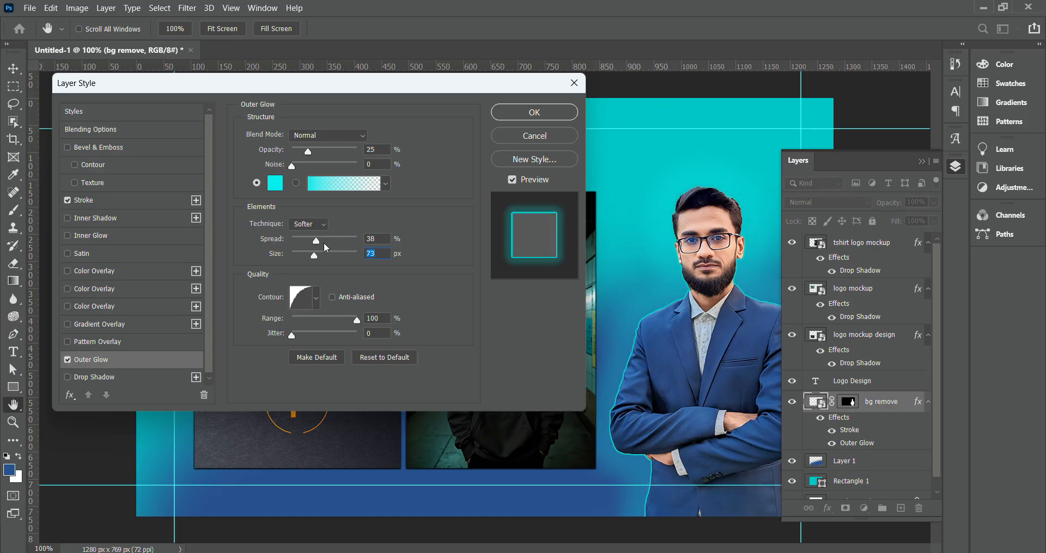
left_click(306, 256)
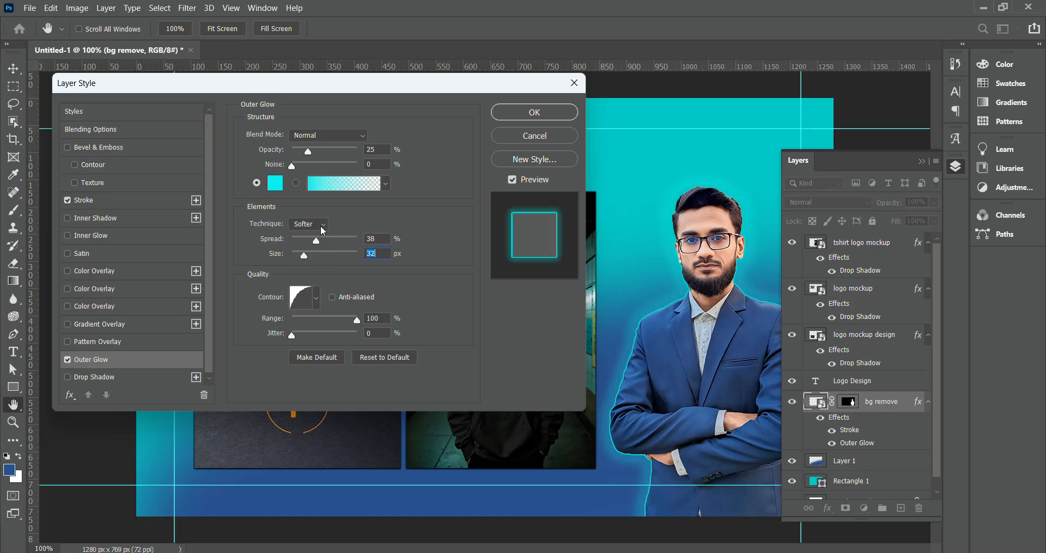
left_click_drag(309, 243, 287, 246)
left_click(314, 257)
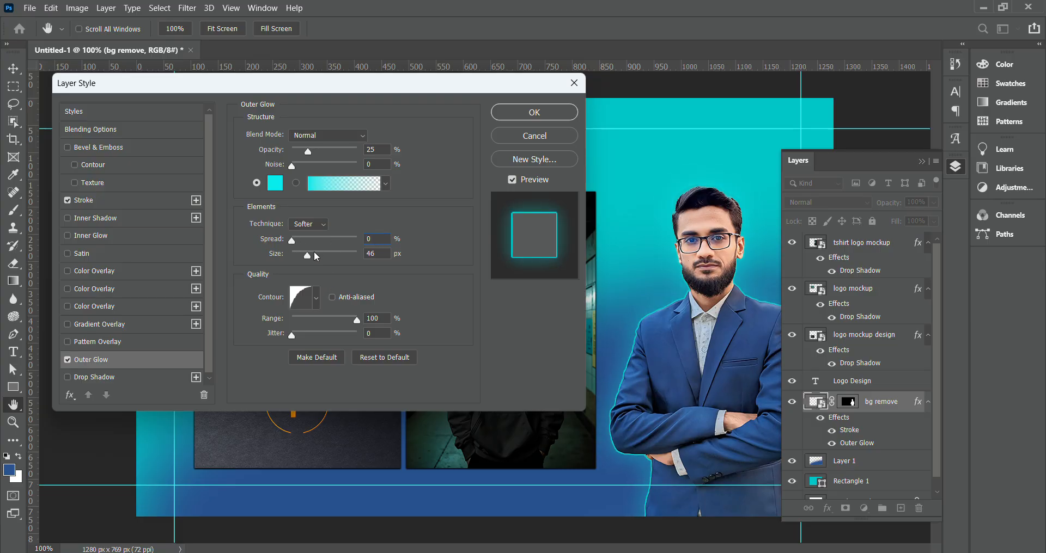
left_click_drag(307, 256, 303, 256)
left_click_drag(316, 157, 324, 163)
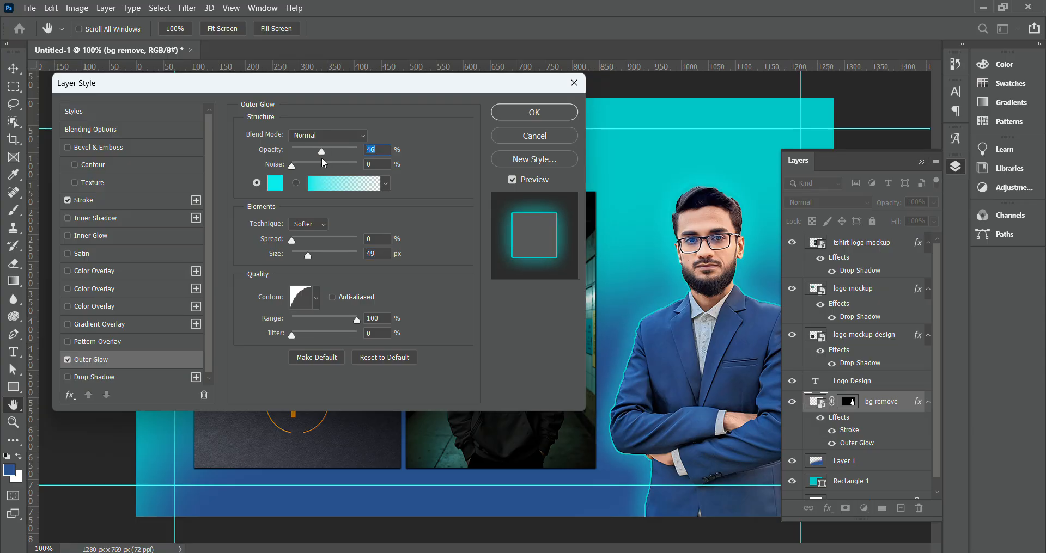
left_click(512, 113)
left_click(922, 161)
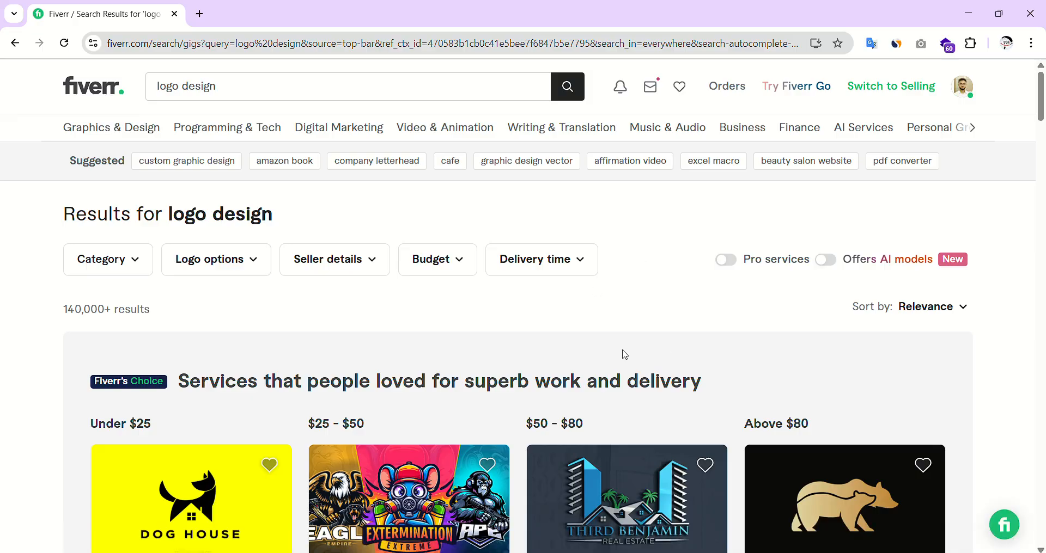
Switch to the Fiverr logo design results and examine the preview images of the featured gig in the $50 - $80 range.
scroll(662, 402, "down", 3)
scroll(660, 403, "down", 1)
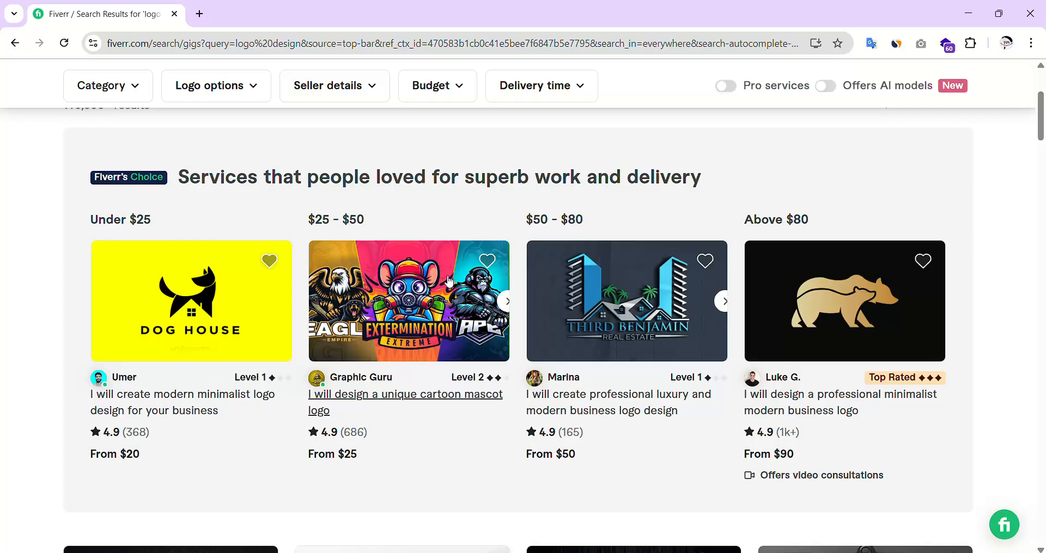
left_click(716, 305)
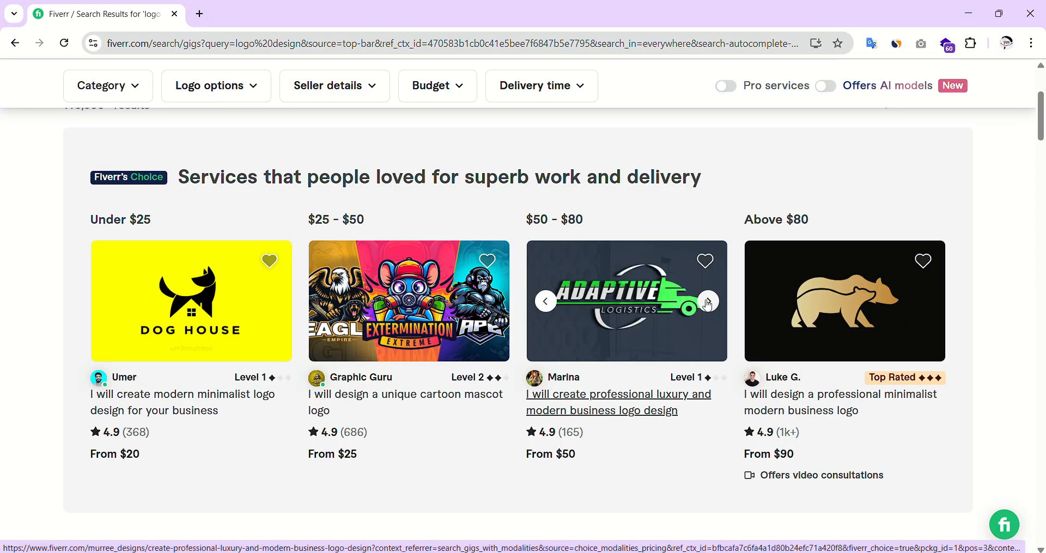
left_click(707, 305)
left_click(707, 305)
left_click(708, 305)
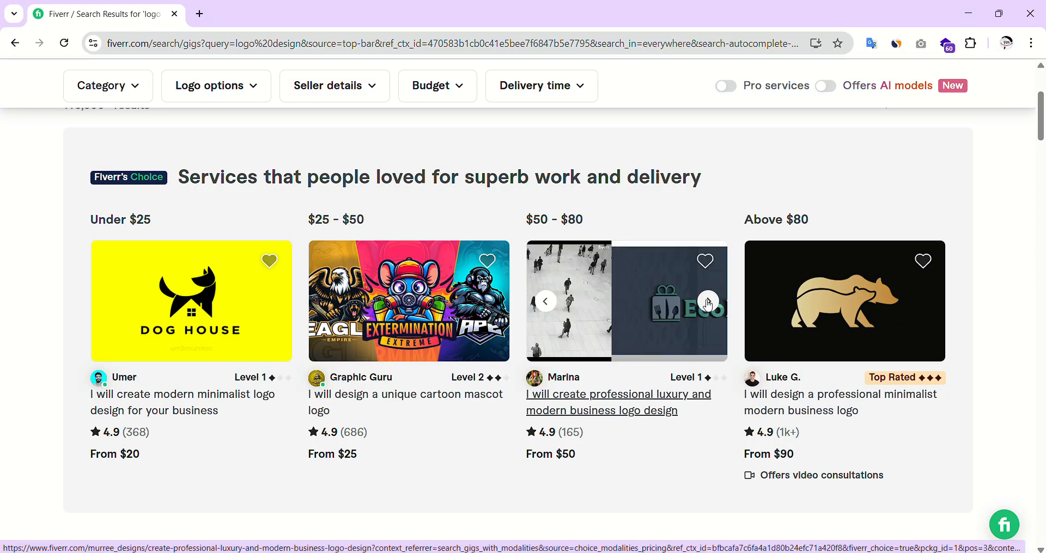
left_click(707, 305)
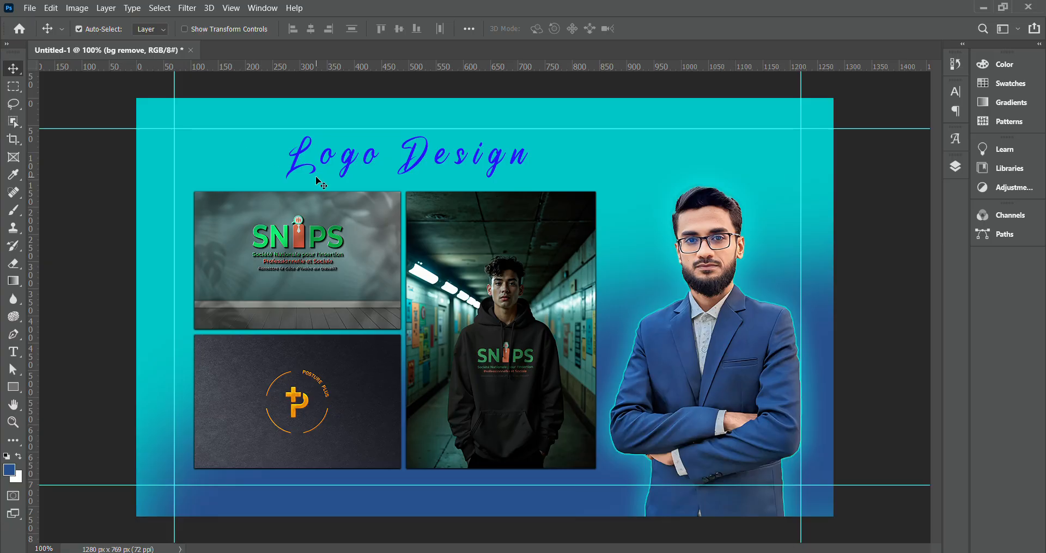
Back in Photoshop, create a new 1280 x 769 px RGB document at 72 ppi.
left_click(28, 9)
left_click(41, 23)
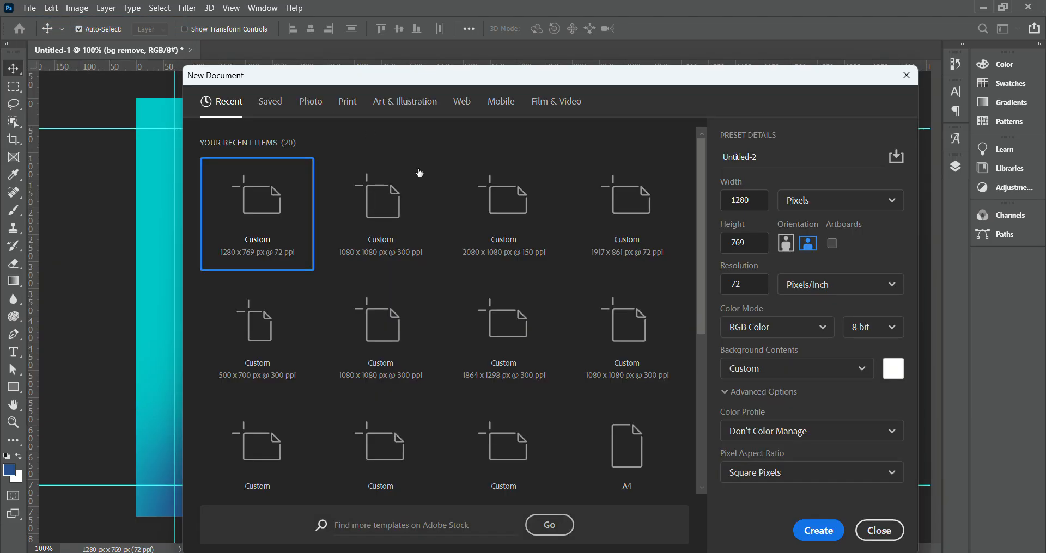
left_click(812, 531)
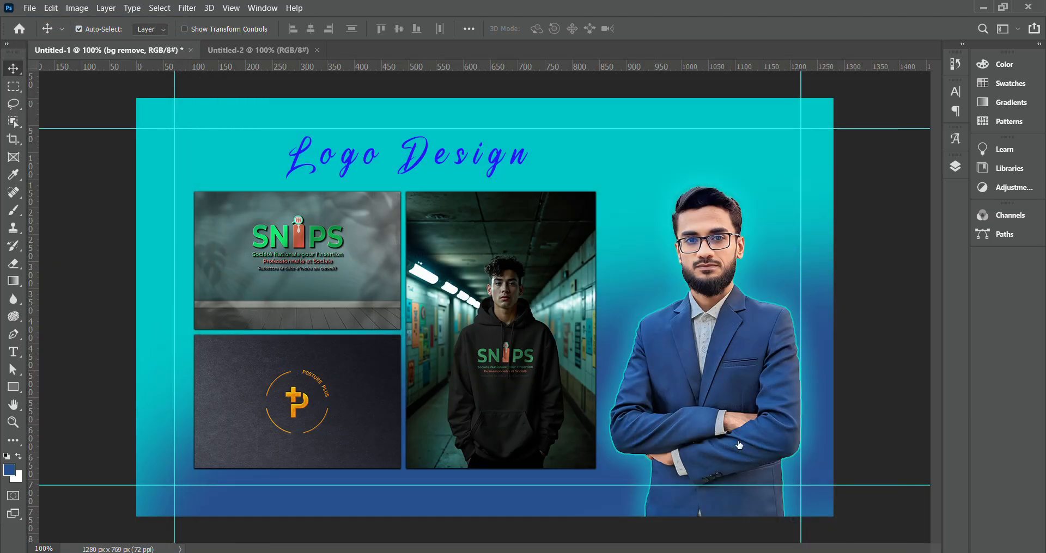
Copy all Untitled-1 layers from tshirt logo mockup down to Rectangle 1 and paste them into Untitled-2.
left_click(136, 50)
left_click(955, 167)
left_click(850, 244)
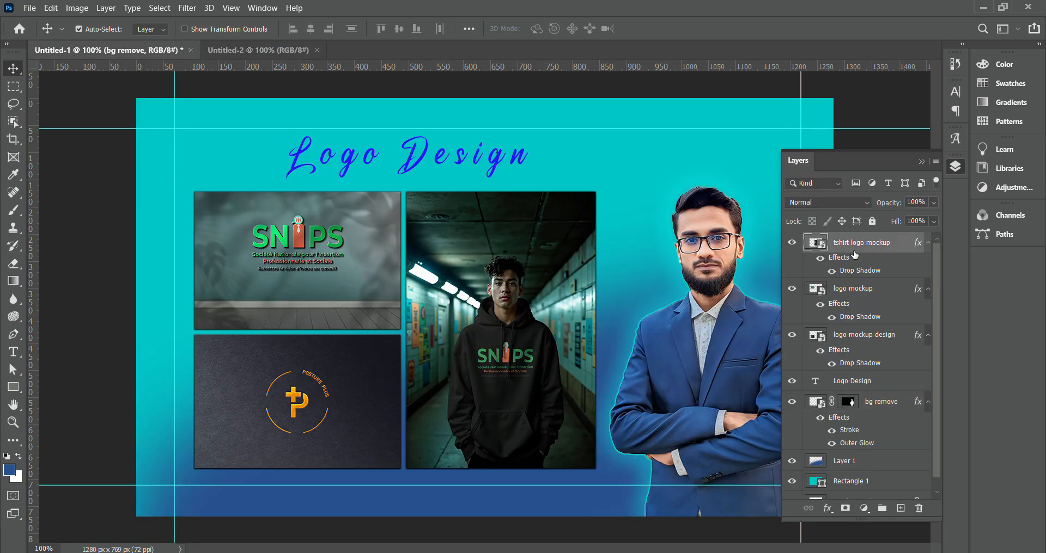
scroll(856, 479, "down", 1)
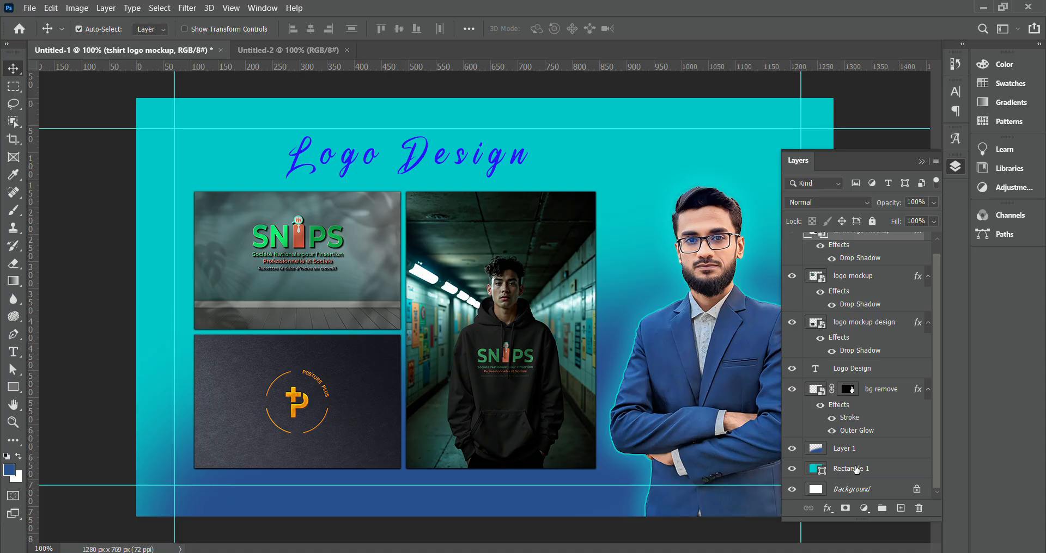
left_click(863, 470, "shift")
left_click(270, 51)
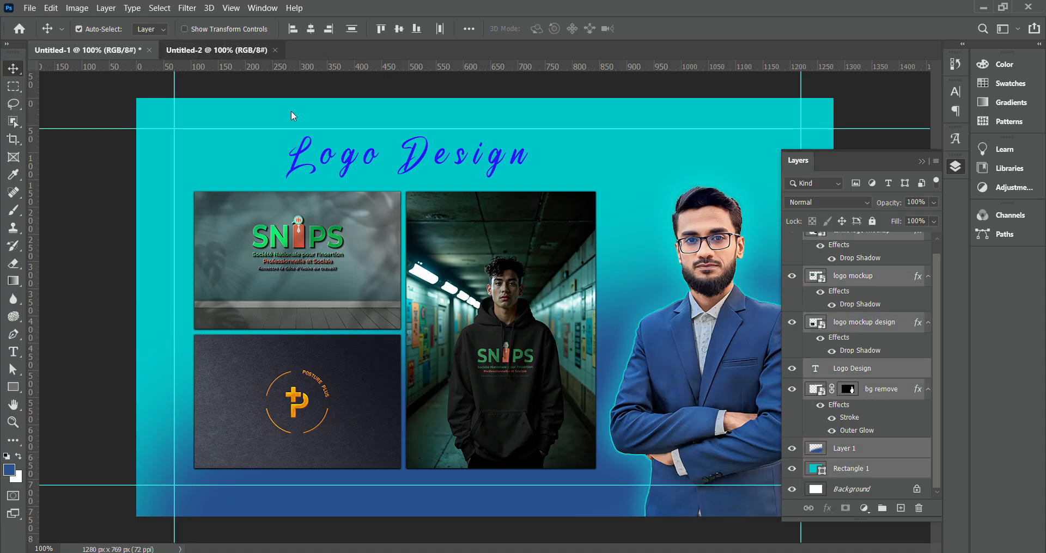
left_click(924, 162)
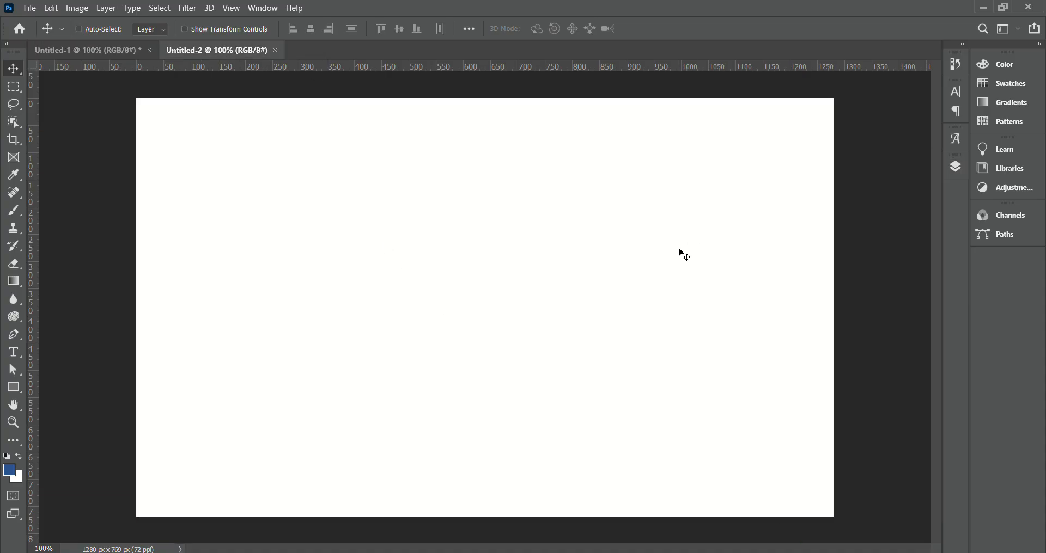
key("ctrl+v")
left_click(955, 168)
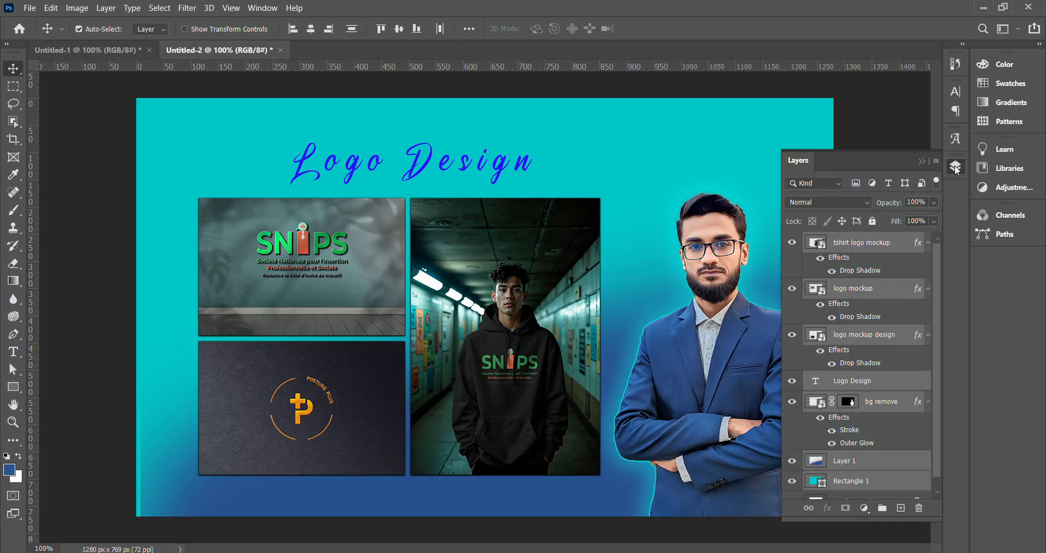
left_click(954, 168)
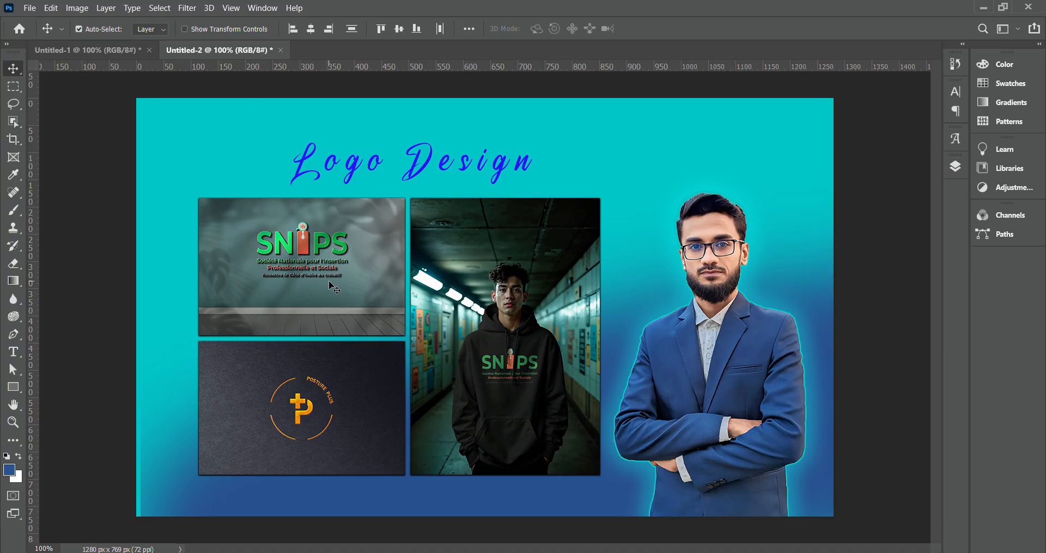
key("ctrl+z")
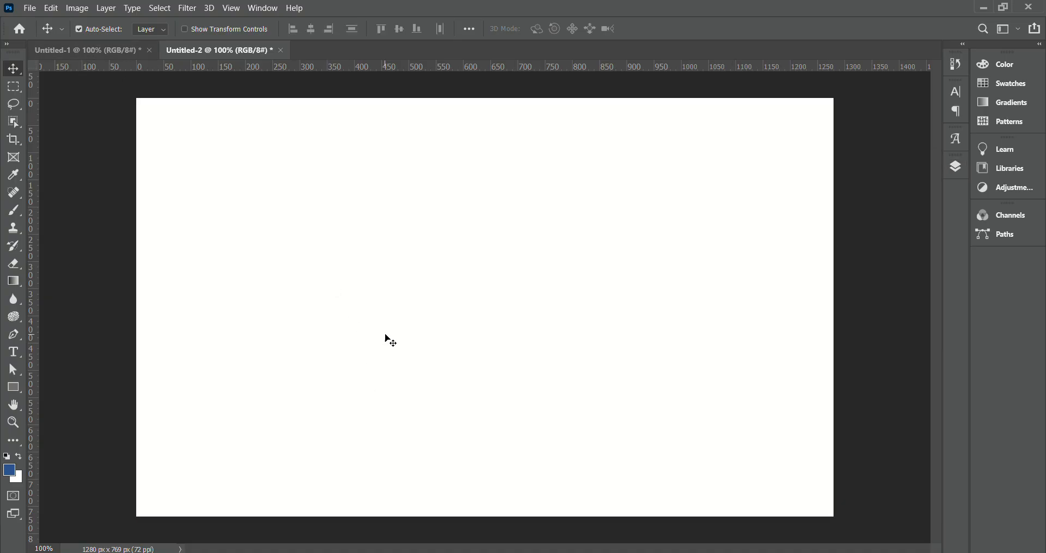
key("ctrl+shift+z")
left_click(955, 167)
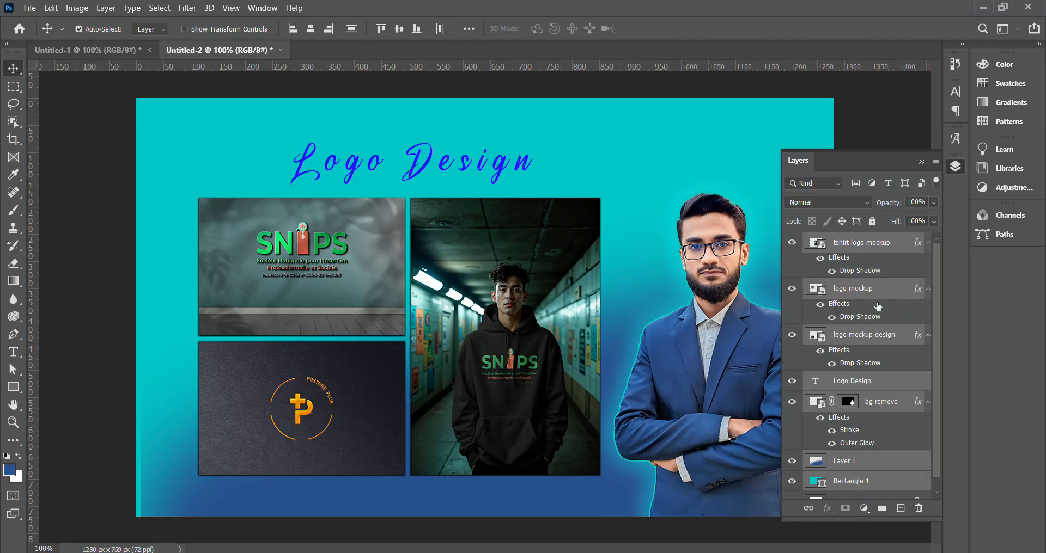
Delete the tshirt logo mockup, logo mockup and logo mockup design layers from Untitled-2.
left_click(873, 293)
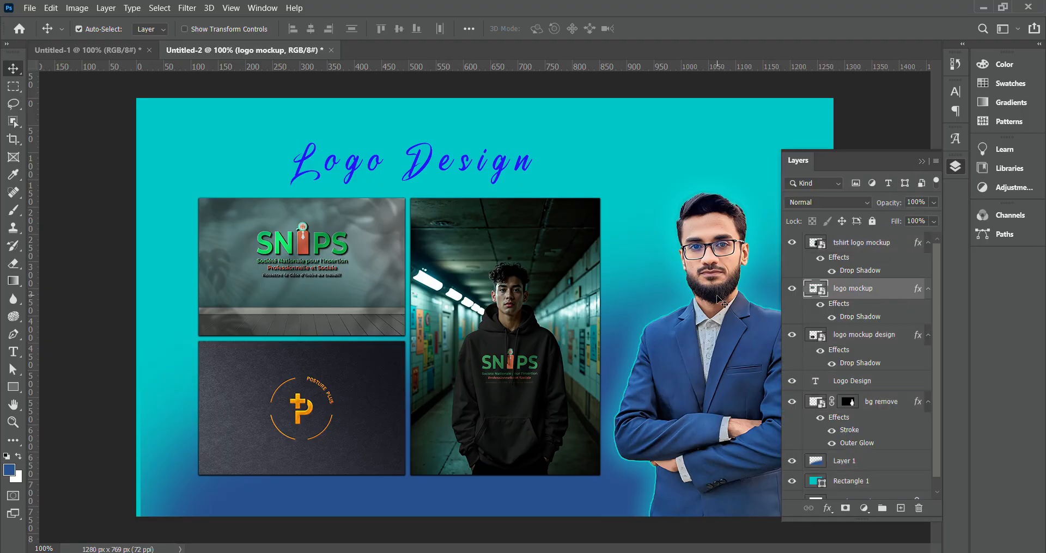
left_click(724, 337)
left_click(452, 325)
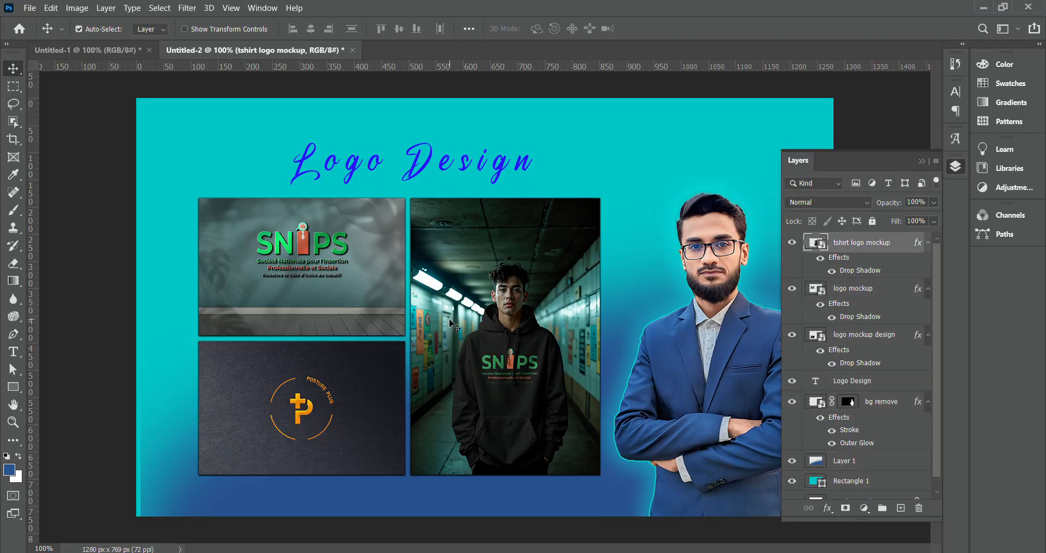
key("Delete")
key("Delete")
key("Delete")
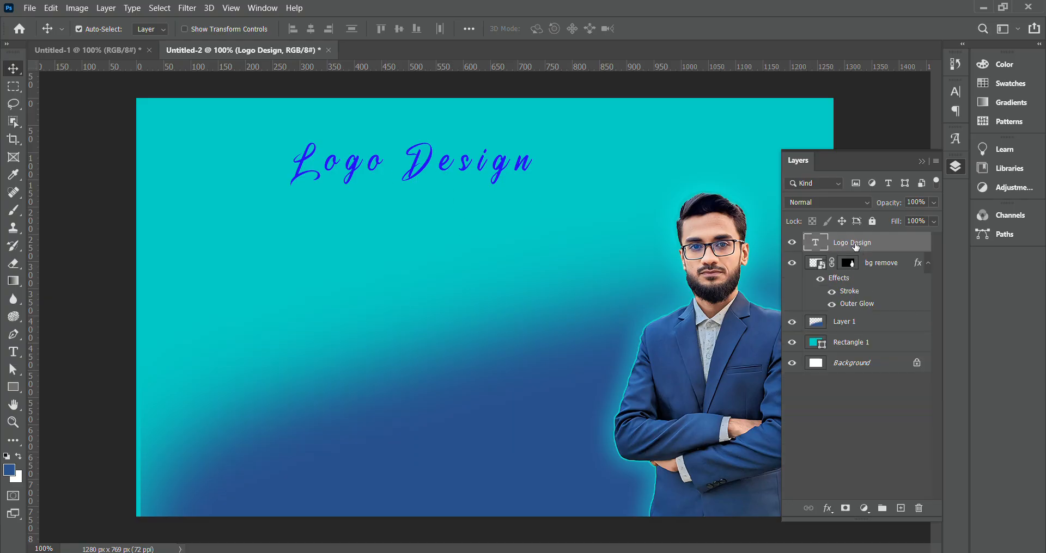
Replace the Logo Design heading's wording with "My Services" and commit the text.
left_click(13, 352)
triple_click(454, 175)
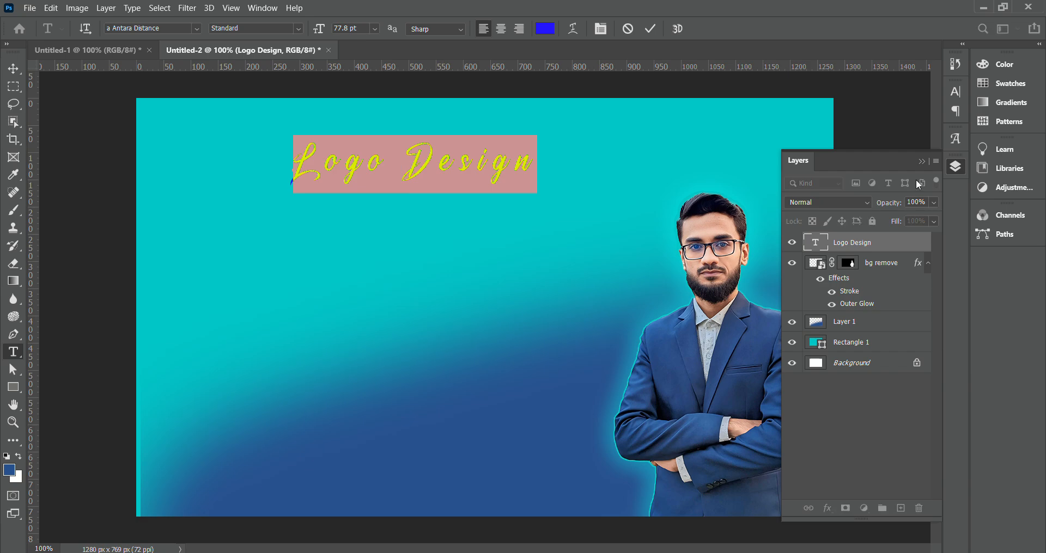
type("My")
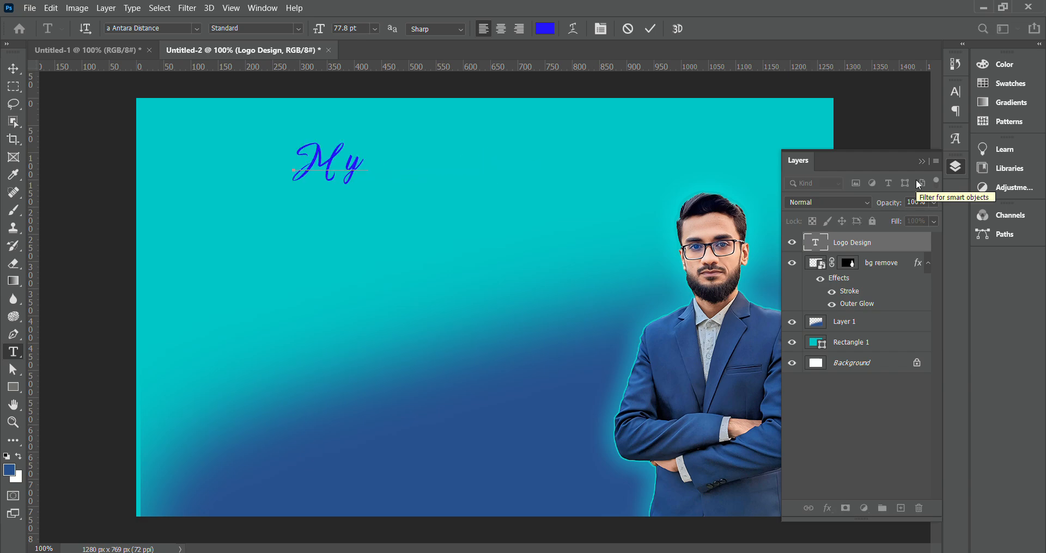
type(" Serci")
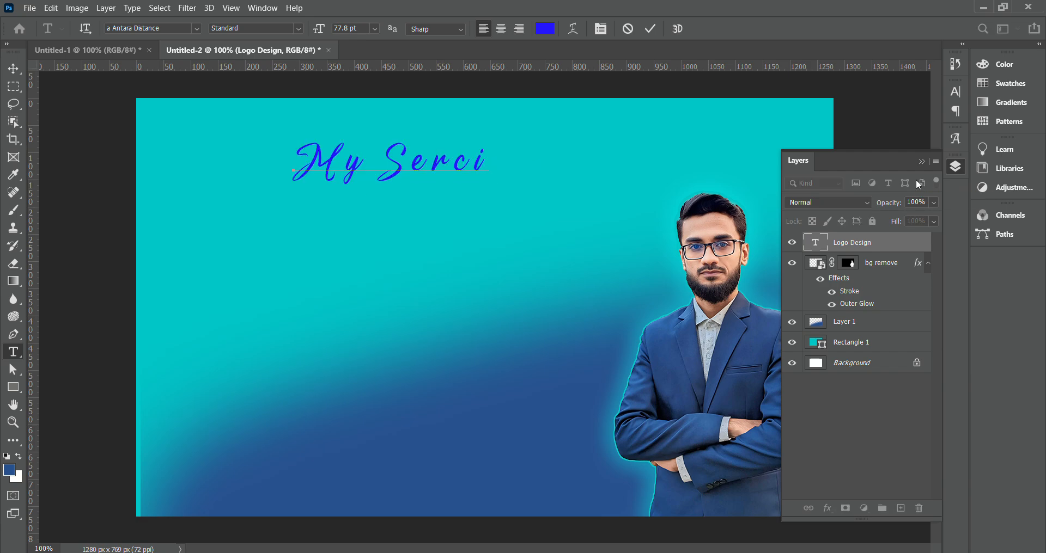
key("BackSpace")
key("BackSpace")
type("vices.")
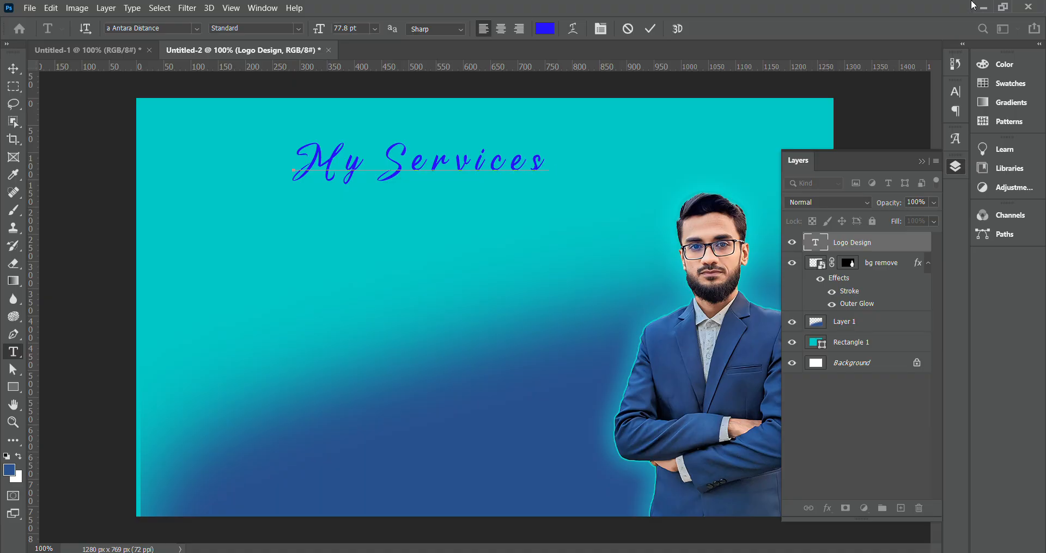
left_click(648, 31)
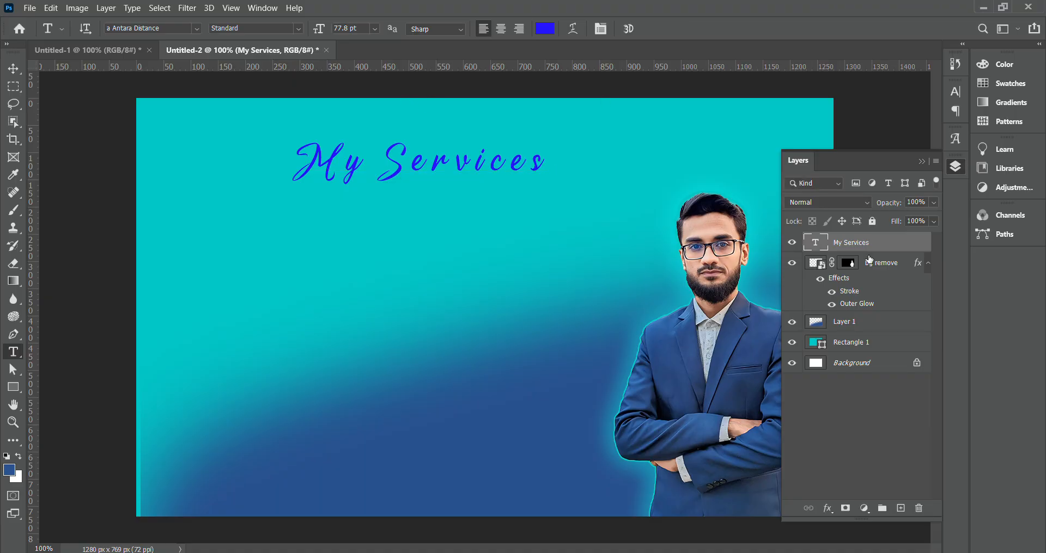
Set the My Services heading's font to Montserrat Thin Italic.
left_click(195, 30)
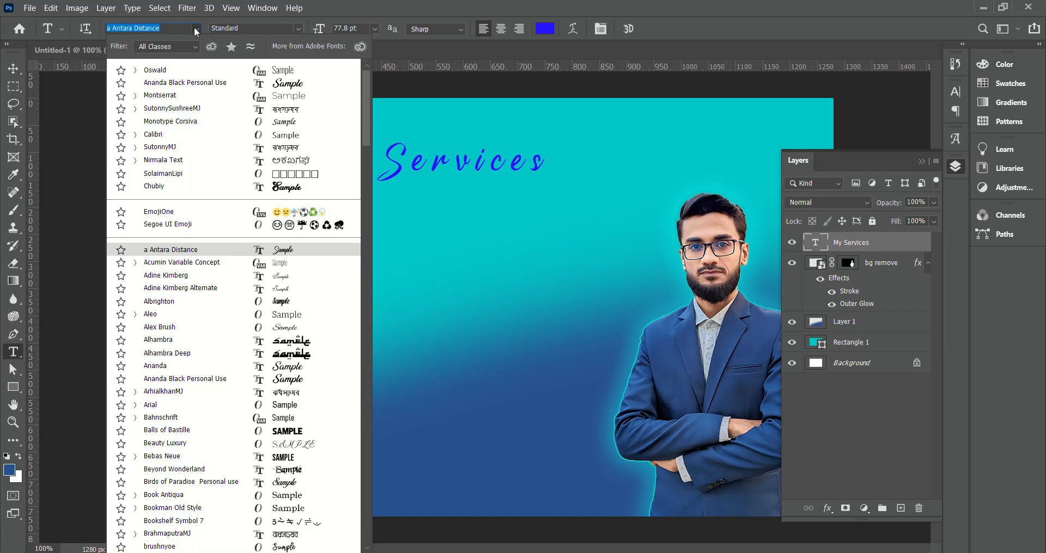
double_click(187, 27)
key("BackSpace")
key("BackSpace")
key("BackSpace")
key("BackSpace")
key("BackSpace")
key("BackSpace")
key("BackSpace")
key("BackSpace")
key("BackSpace")
key("BackSpace")
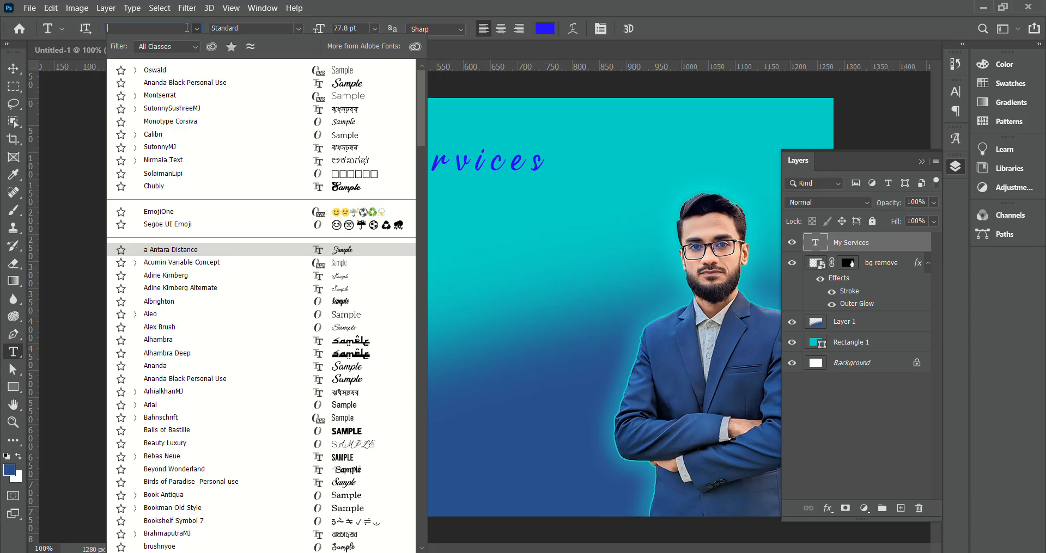
type("mon")
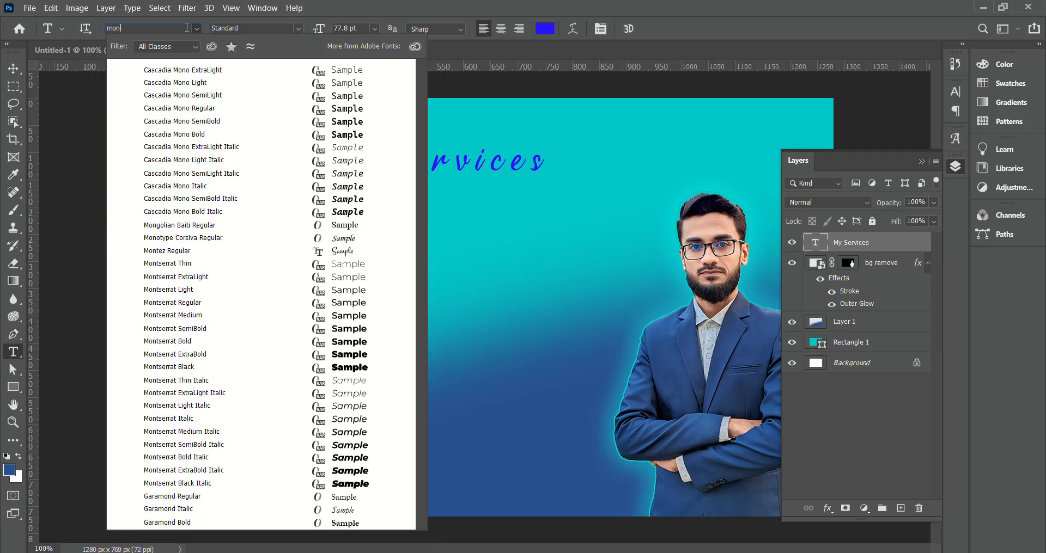
type("tserrat")
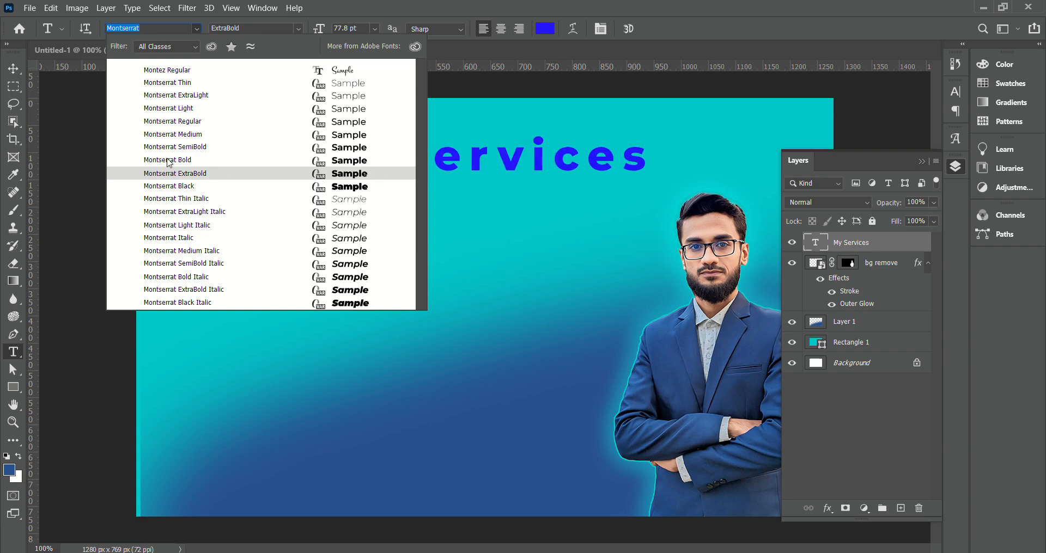
left_click(181, 199)
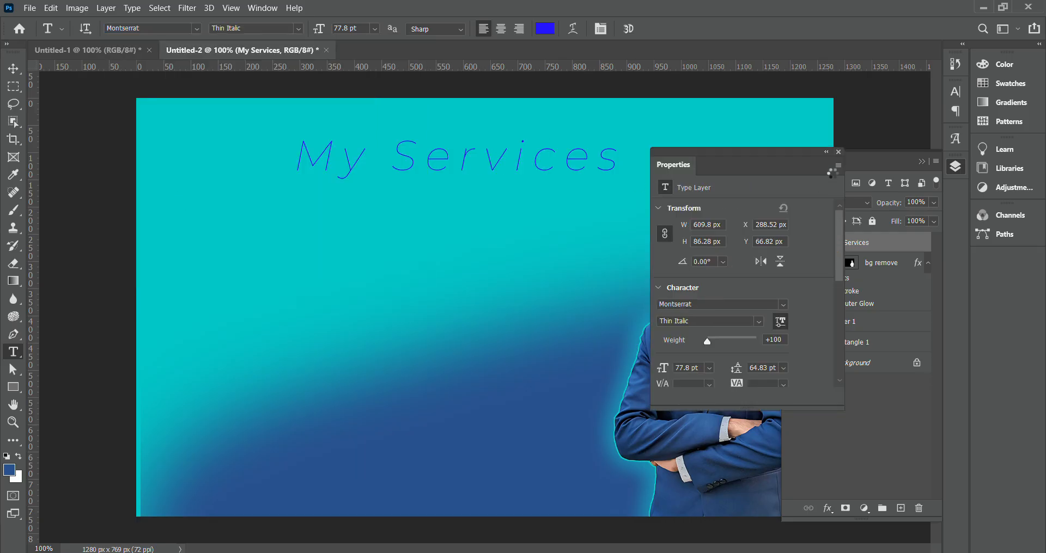
left_click(839, 153)
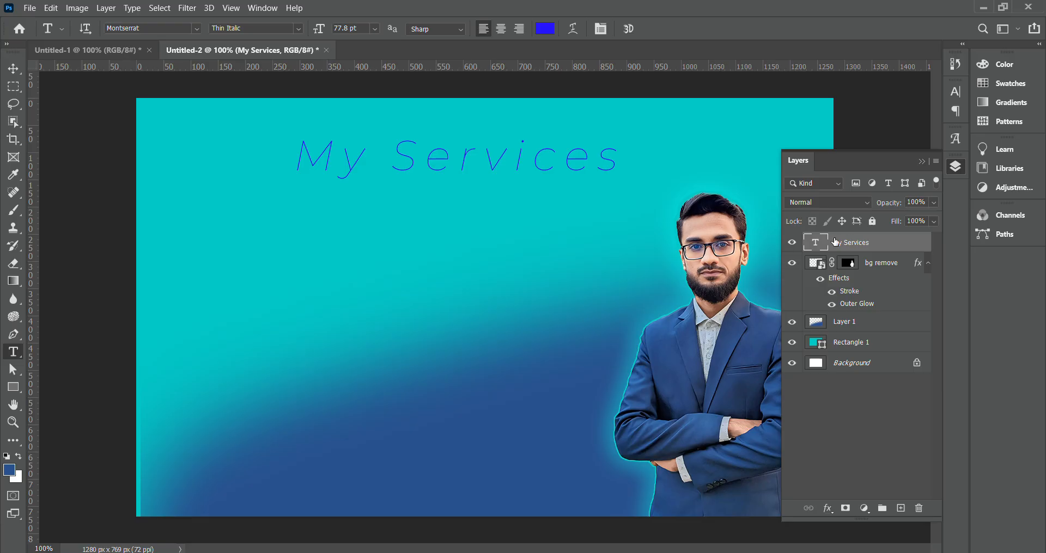
Move the My Services heading toward the banner's upper-left corner and scale it proportionally to 74.45%.
left_click(13, 68)
key("ctrl+t")
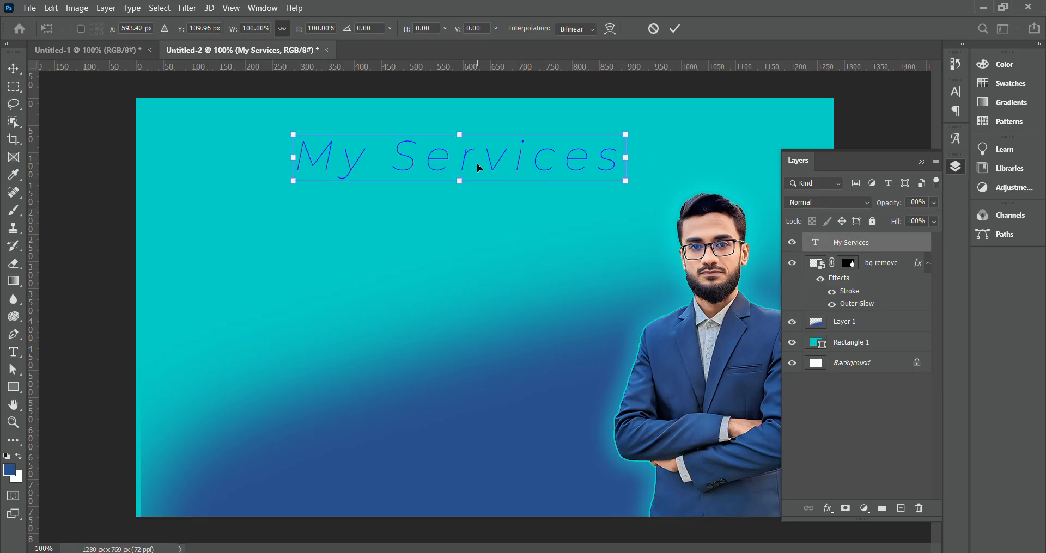
left_click_drag(476, 163, 382, 179)
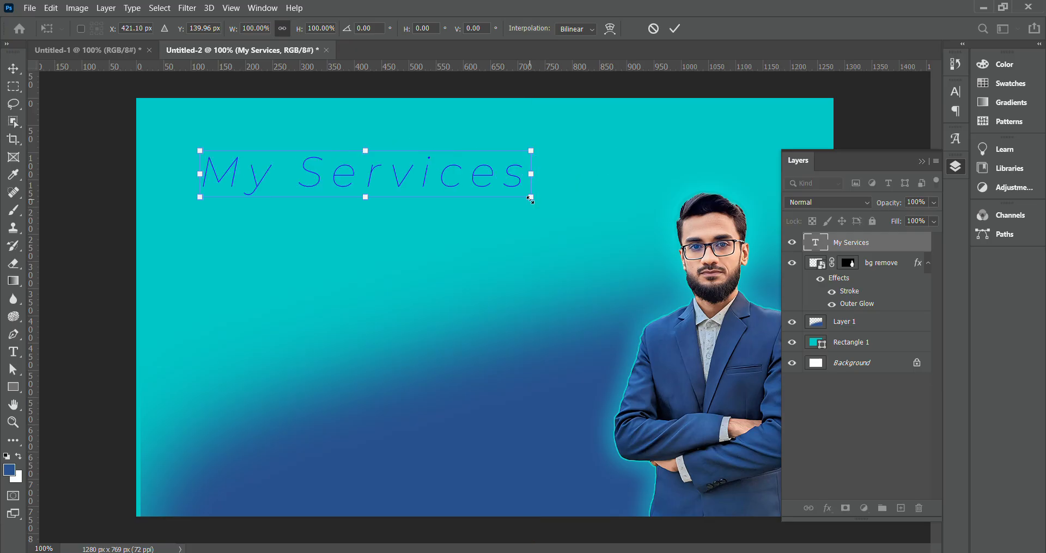
left_click_drag(531, 199, 391, 152)
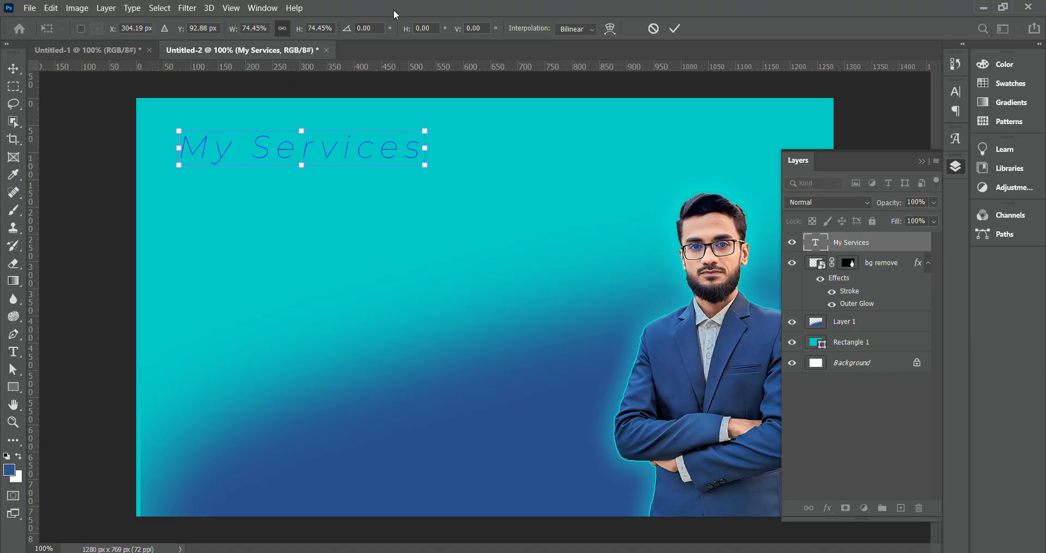
left_click(674, 30)
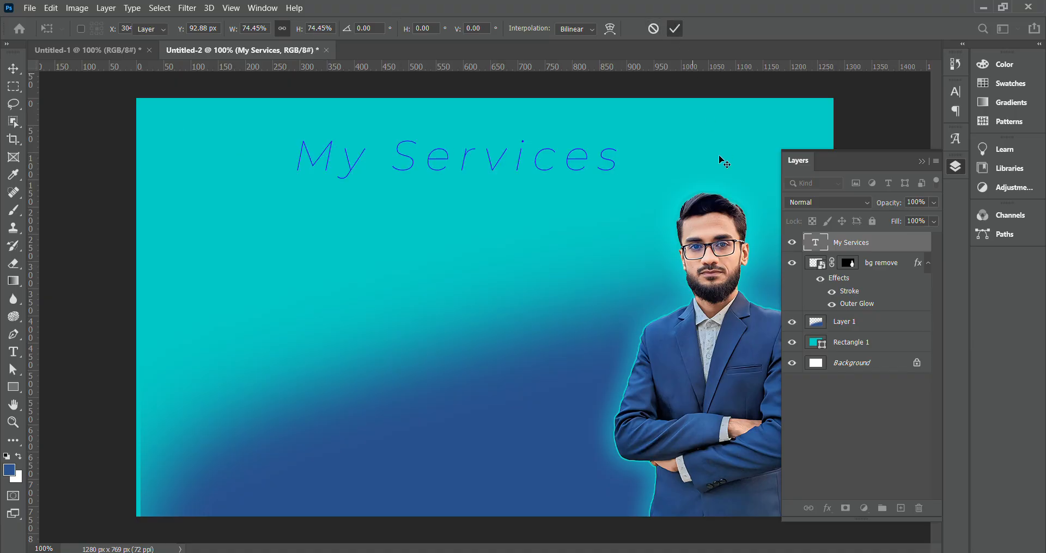
left_click(298, 139)
key("ctrl+t")
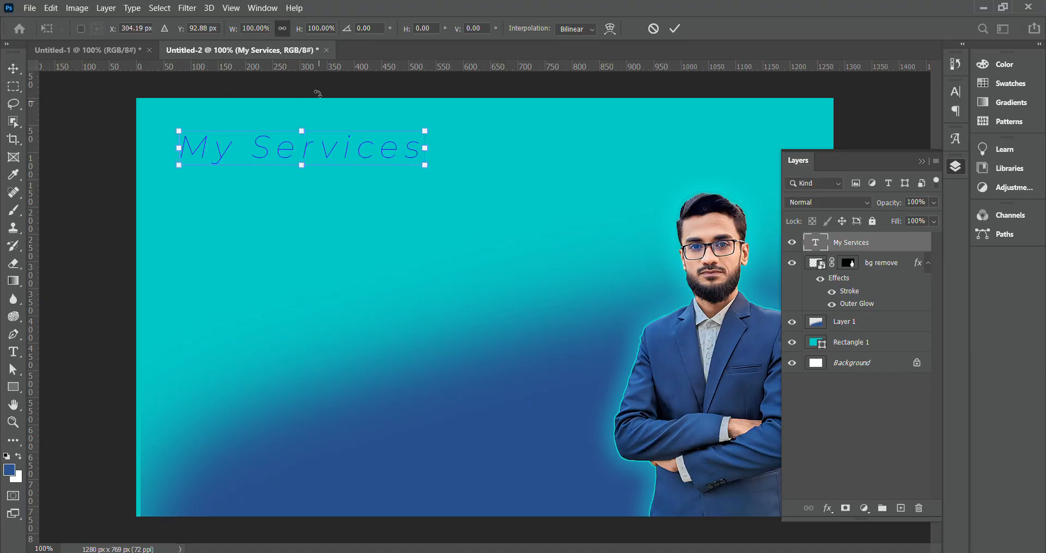
left_click(675, 29)
Set the My Services heading to the ExtraBold style and colour it white.
left_click(13, 352)
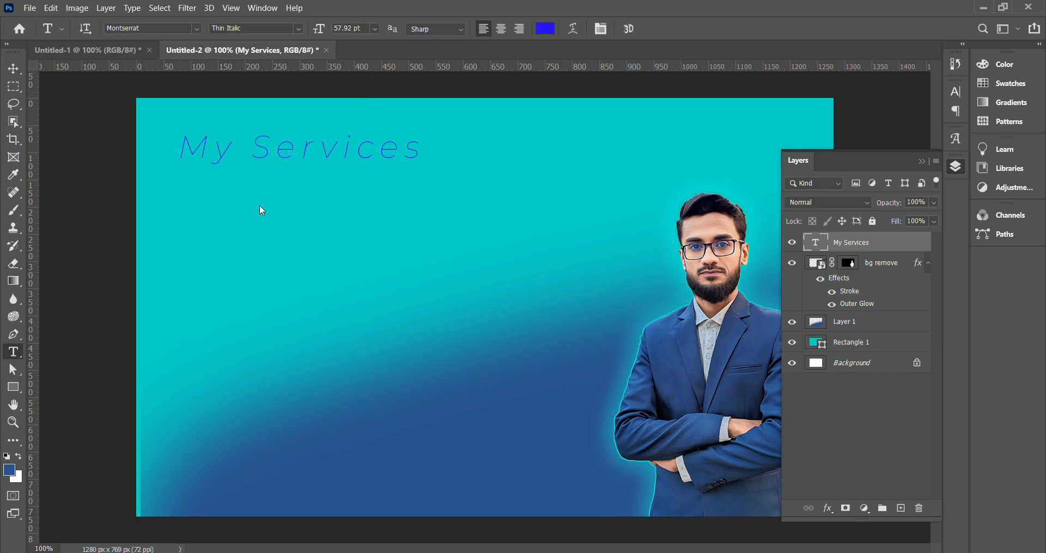
double_click(285, 144)
key("ctrl+a")
left_click(298, 28)
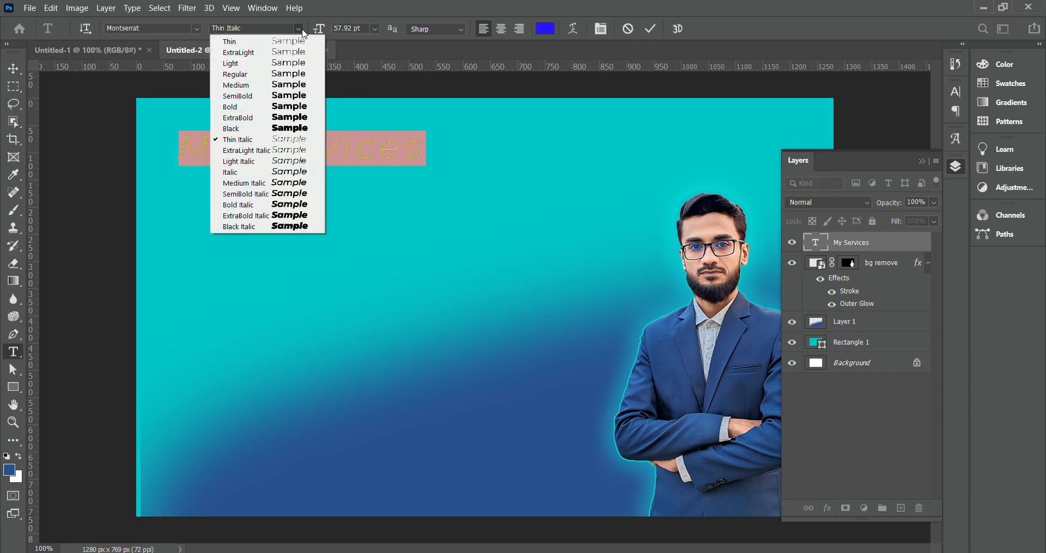
left_click(240, 117)
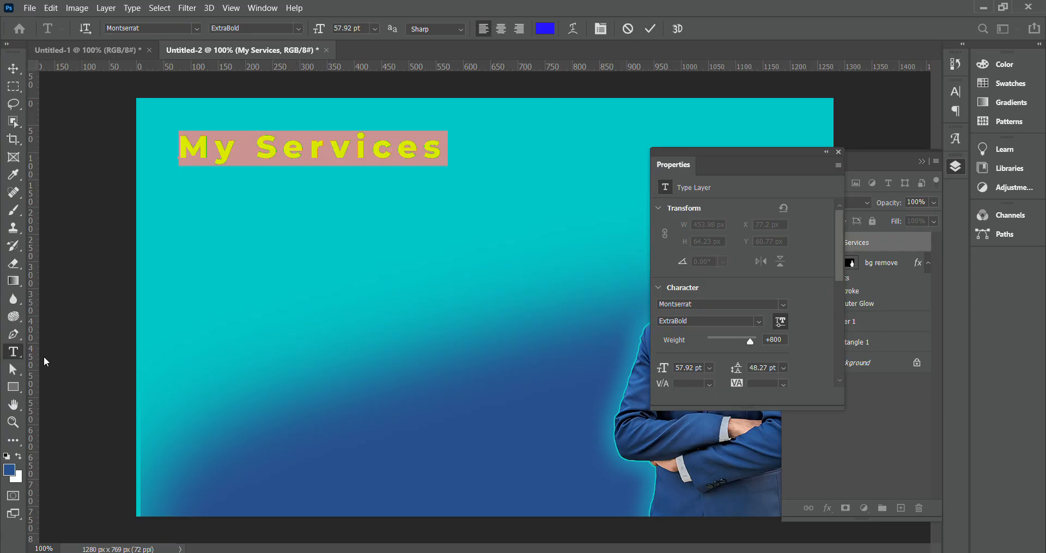
left_click(19, 456)
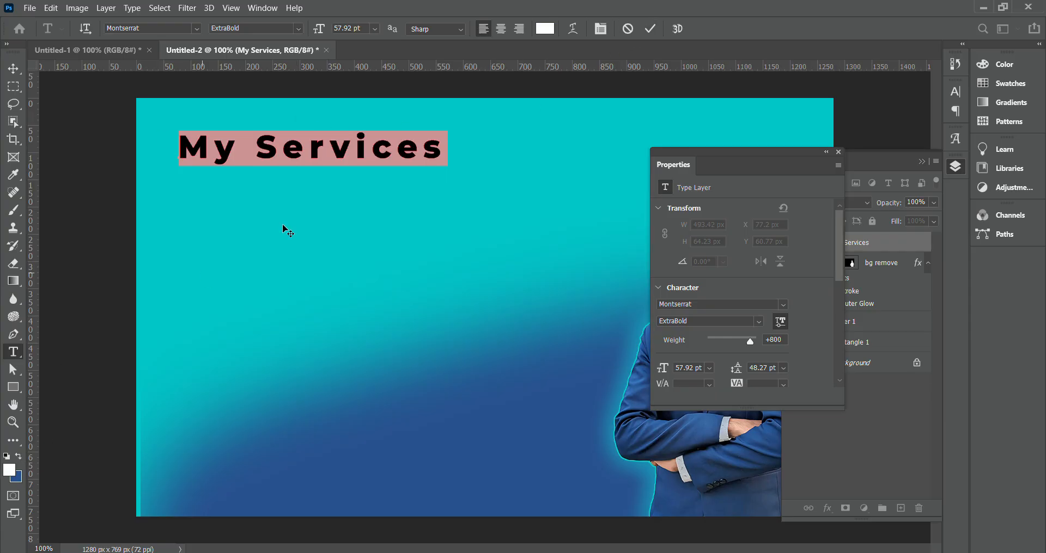
left_click(650, 28)
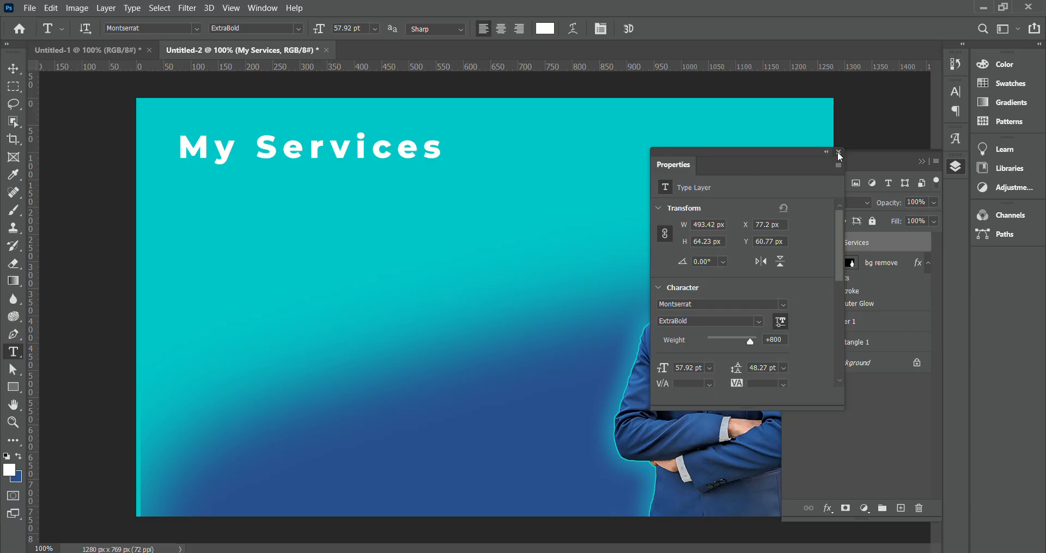
Shift the My Services heading slightly down and right, and place two duplicates stacked below it.
key("v")
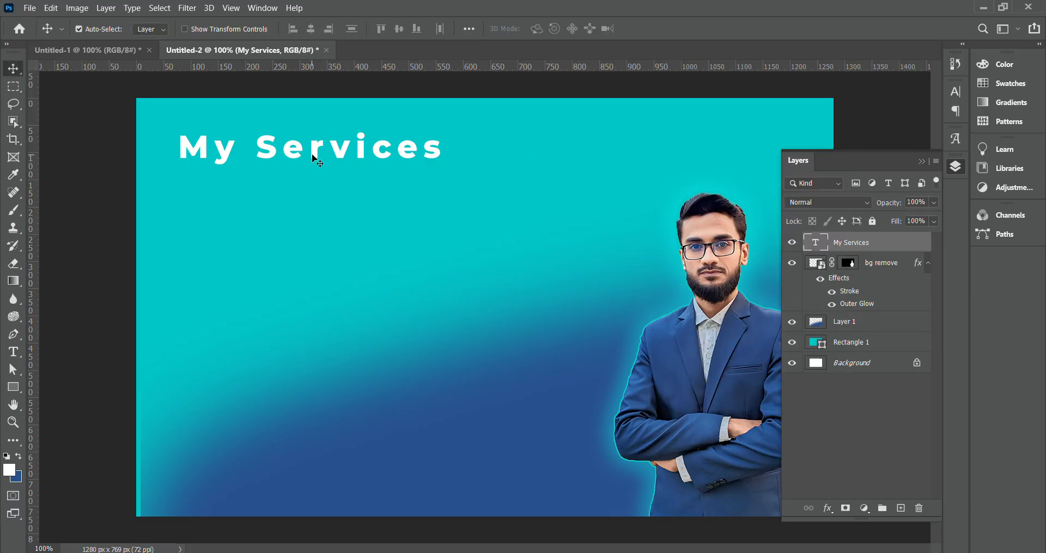
left_click_drag(313, 157, 361, 198)
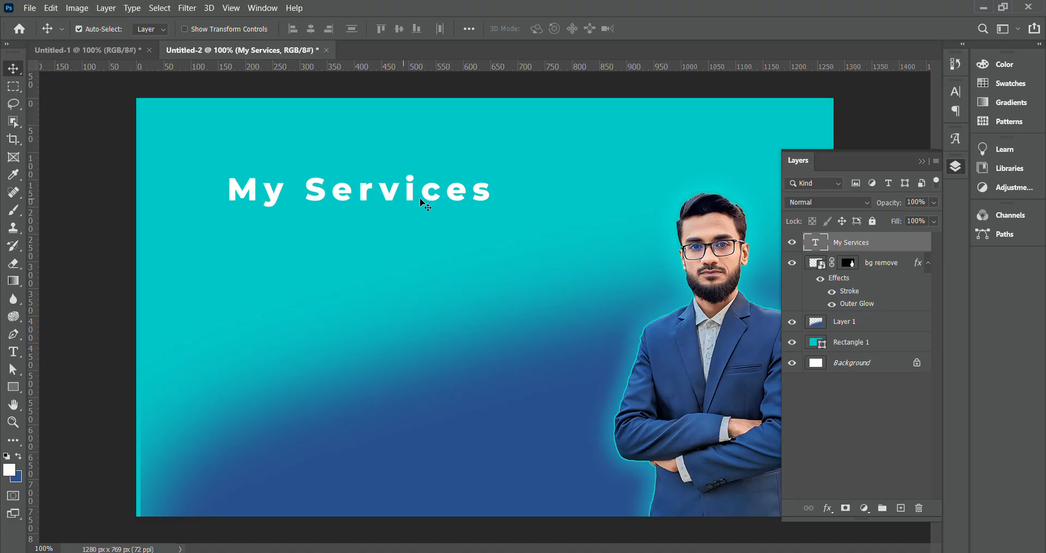
left_click(921, 161)
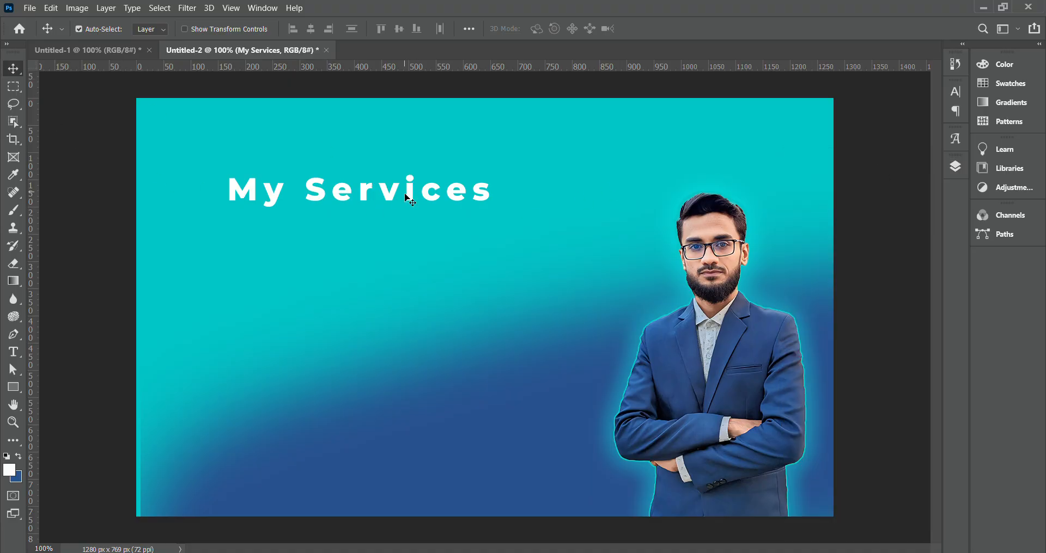
left_click_drag(393, 197, 423, 302, "alt")
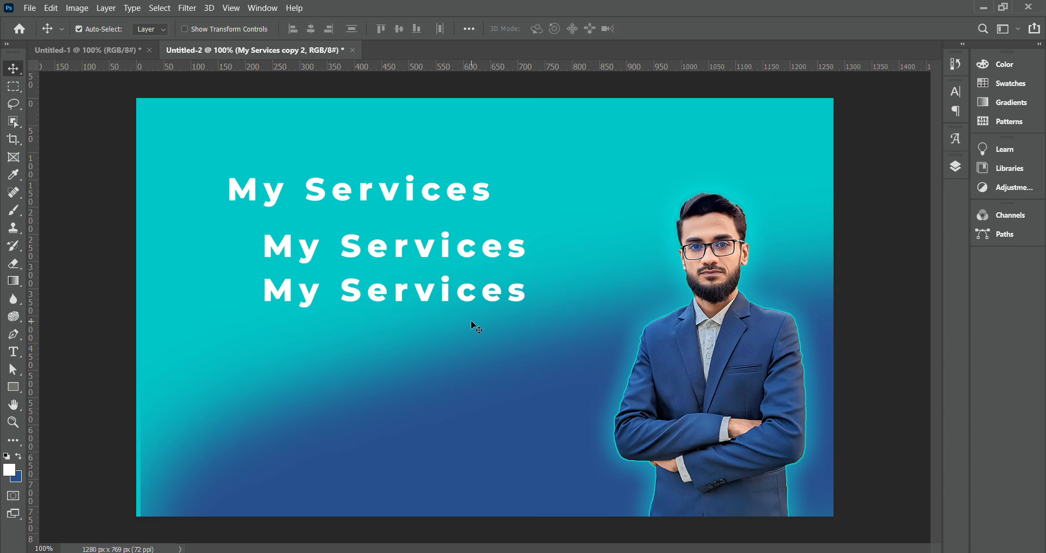
key("ctrl")
left_click(956, 167)
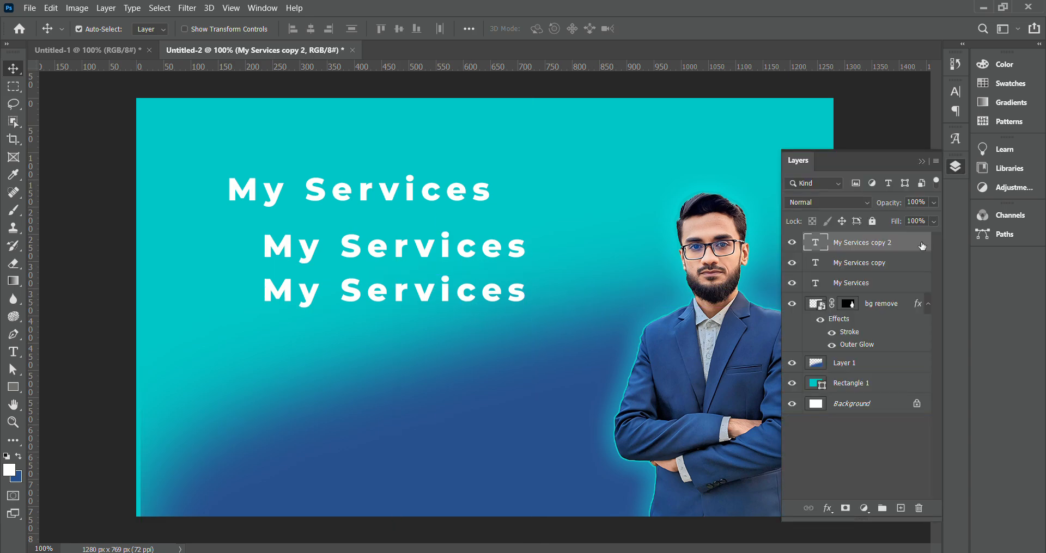
left_click(792, 263)
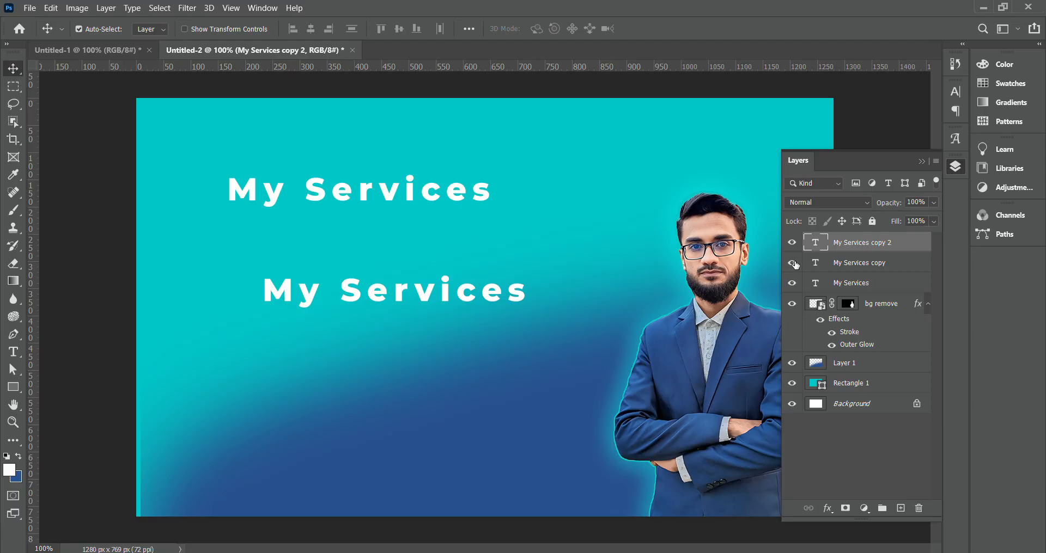
left_click(792, 263)
left_click(808, 284)
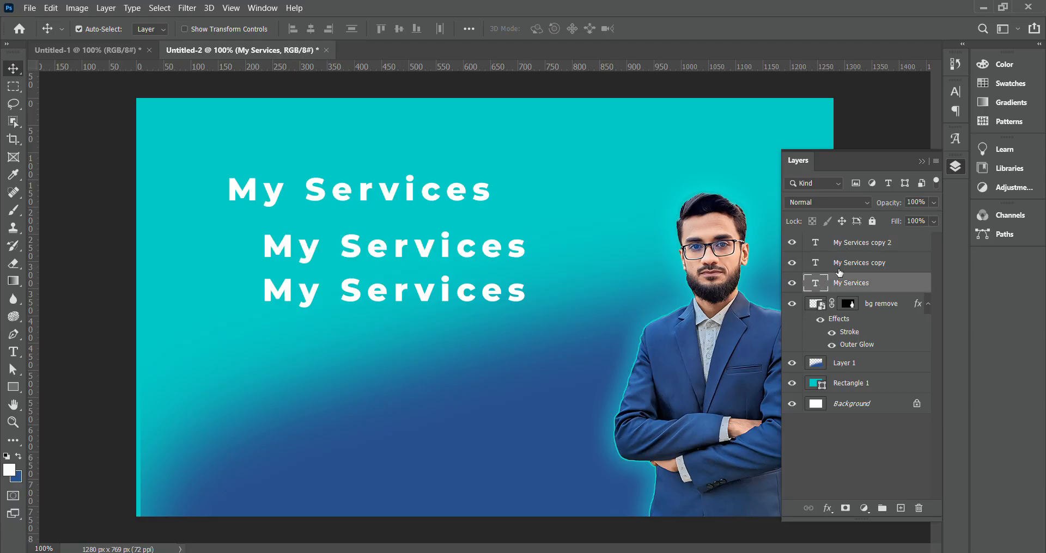
left_click(856, 265)
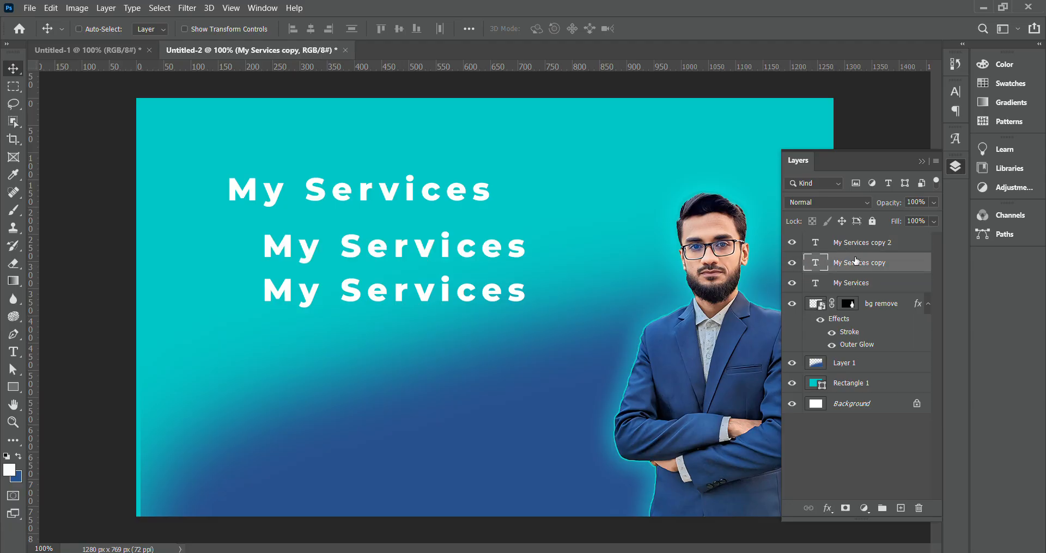
key("ctrl+j")
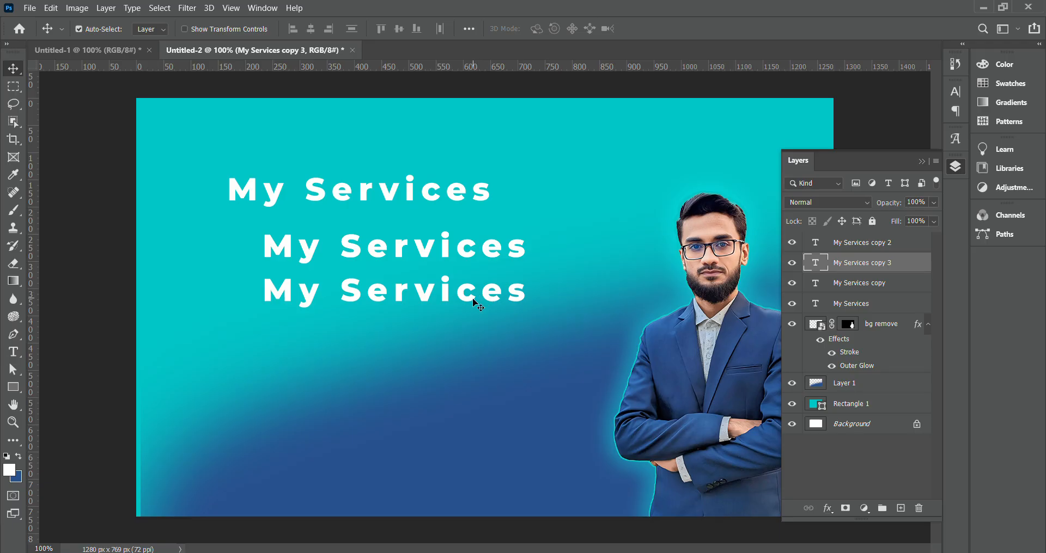
left_click_drag(469, 300, 471, 334)
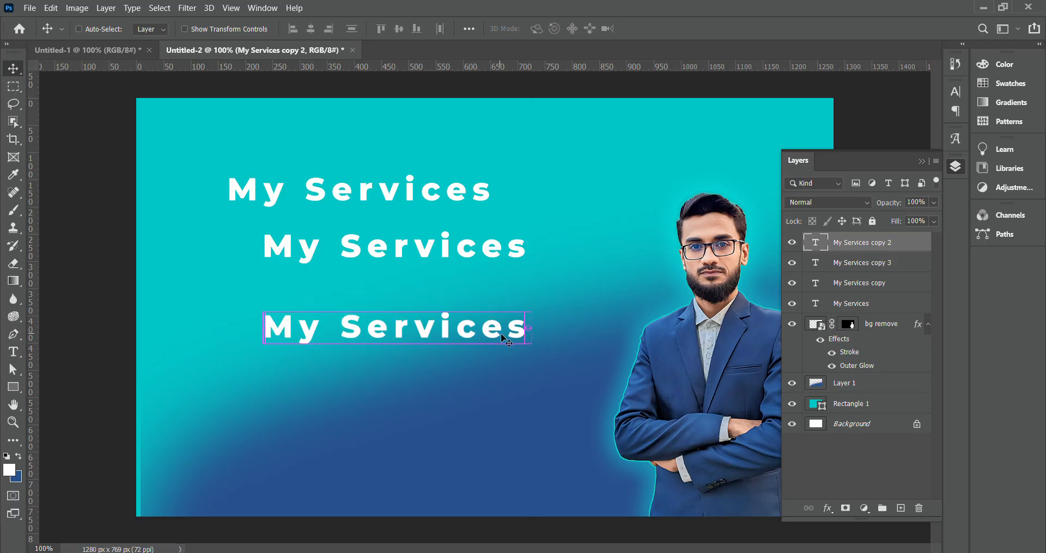
key("ctrl+z")
key("ctrl+z")
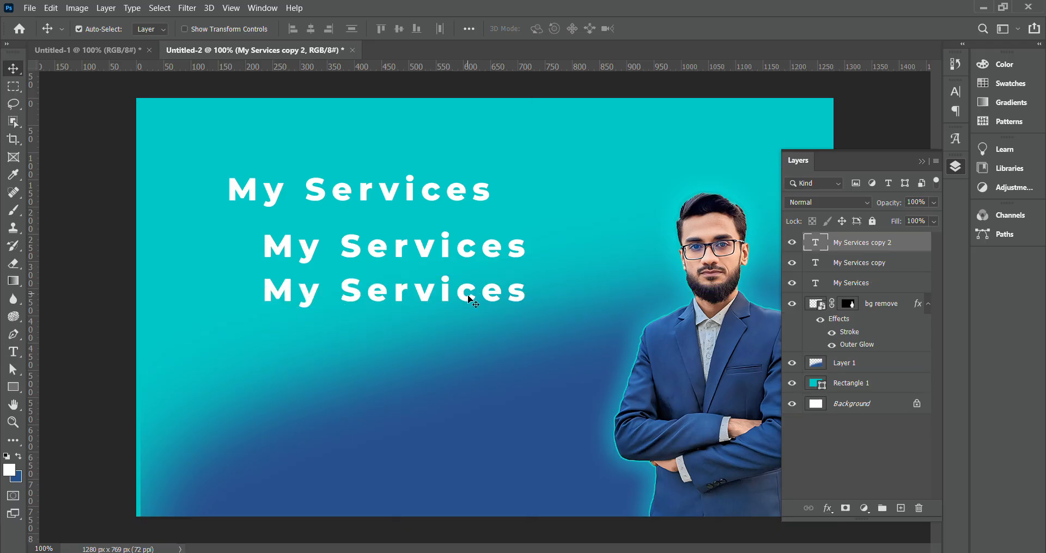
Place three more duplicates of the My Services line, evenly spaced below the lowest indented one.
left_click_drag(470, 298, 474, 390)
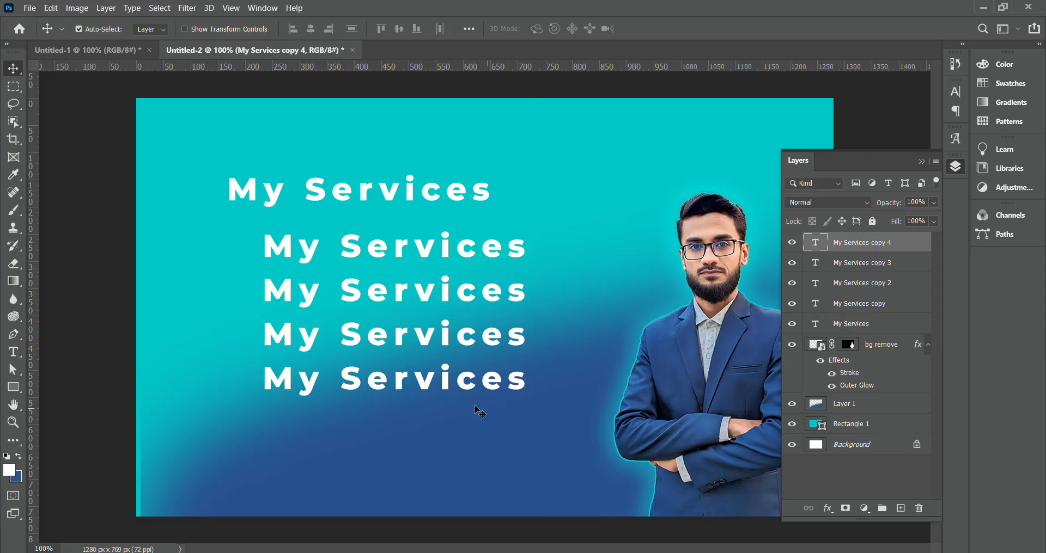
left_click_drag(497, 392, 498, 433)
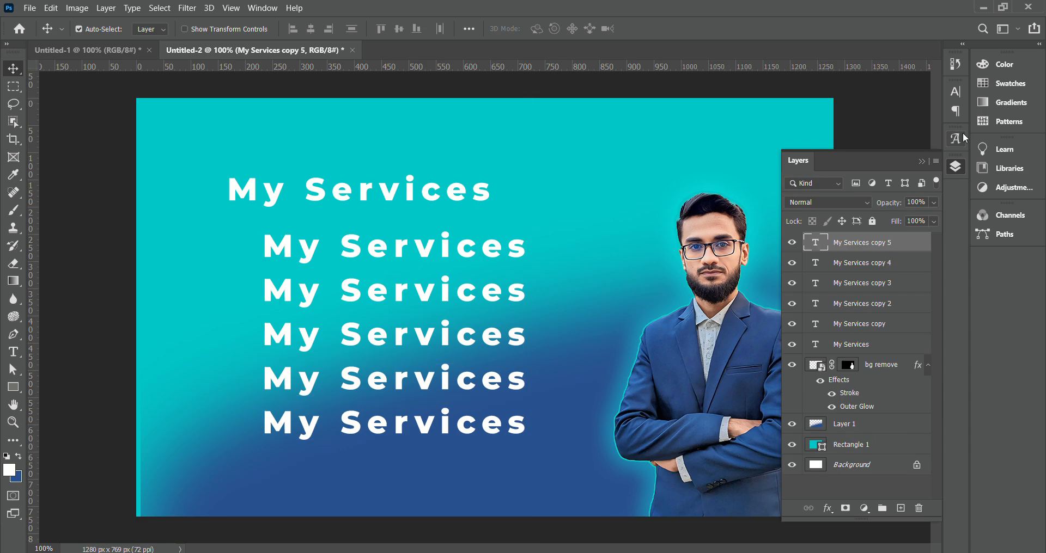
left_click(922, 162)
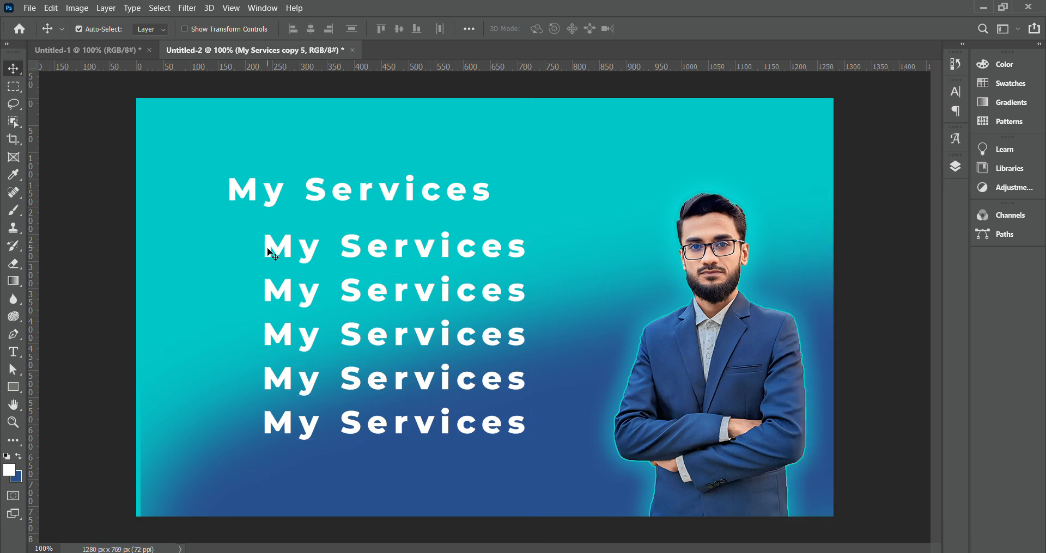
Select the five indented My Services copies, scale them together proportionally to 71.78%, and move them up beneath the heading.
left_click(380, 248)
left_click(955, 167)
left_click(792, 243)
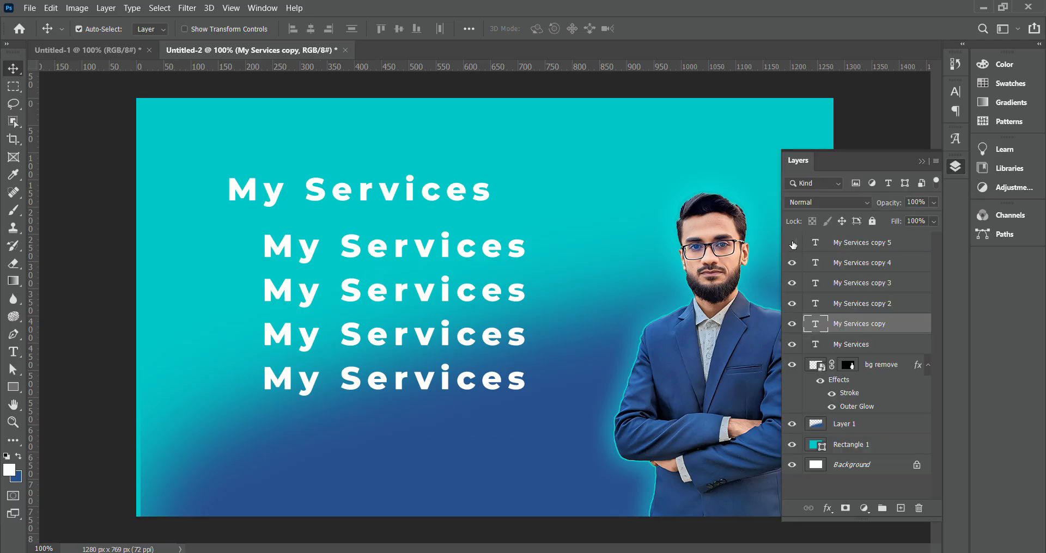
left_click(793, 243)
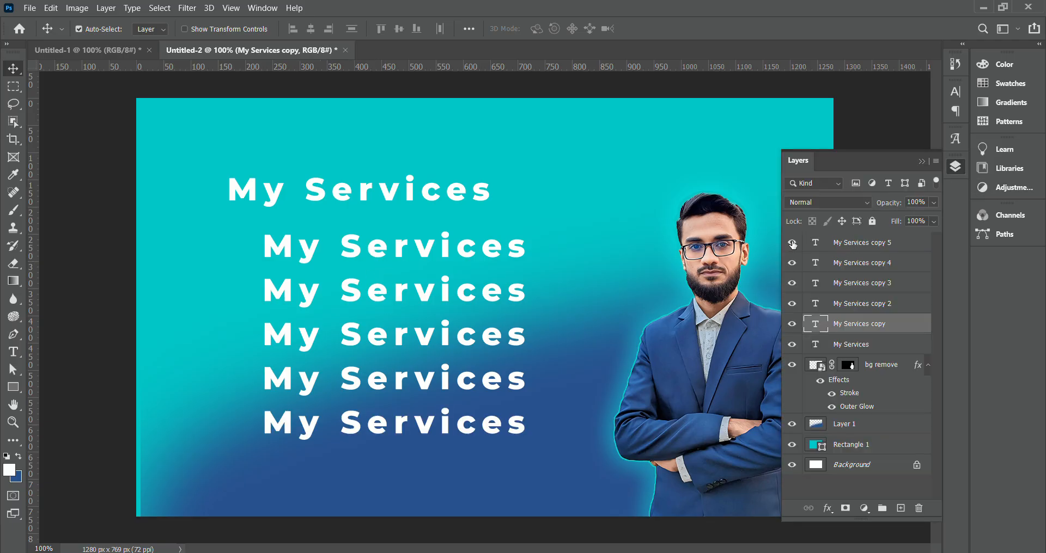
left_click(792, 344)
left_click(792, 344)
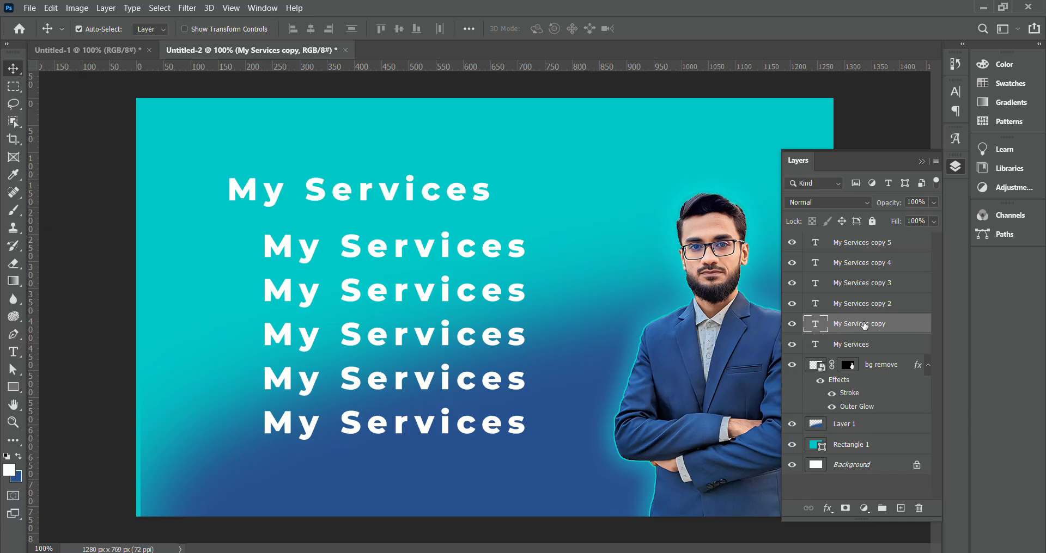
left_click(861, 244, "shift")
left_click_drag(472, 387, 472, 387)
key("ctrl+t")
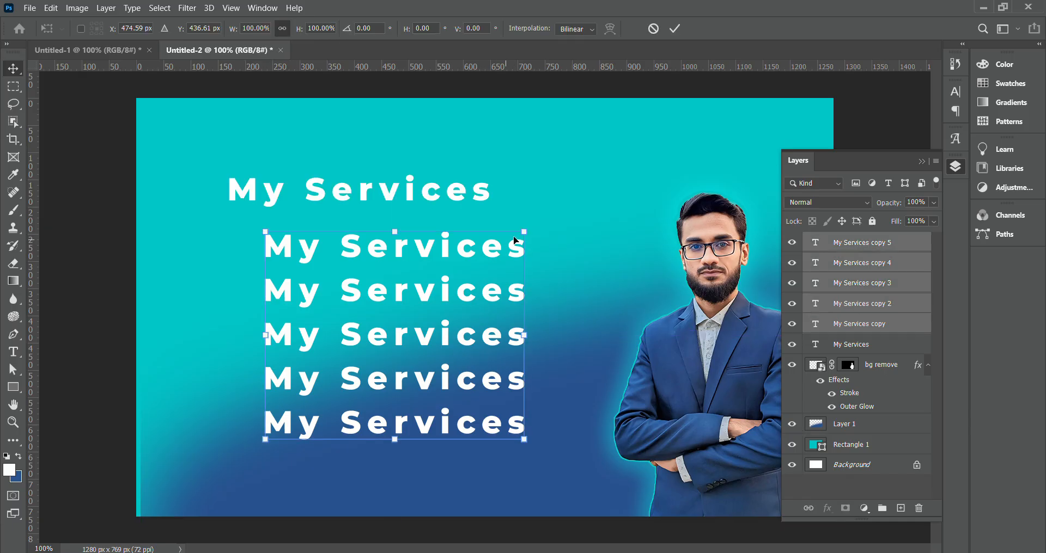
left_click_drag(524, 232, 458, 285)
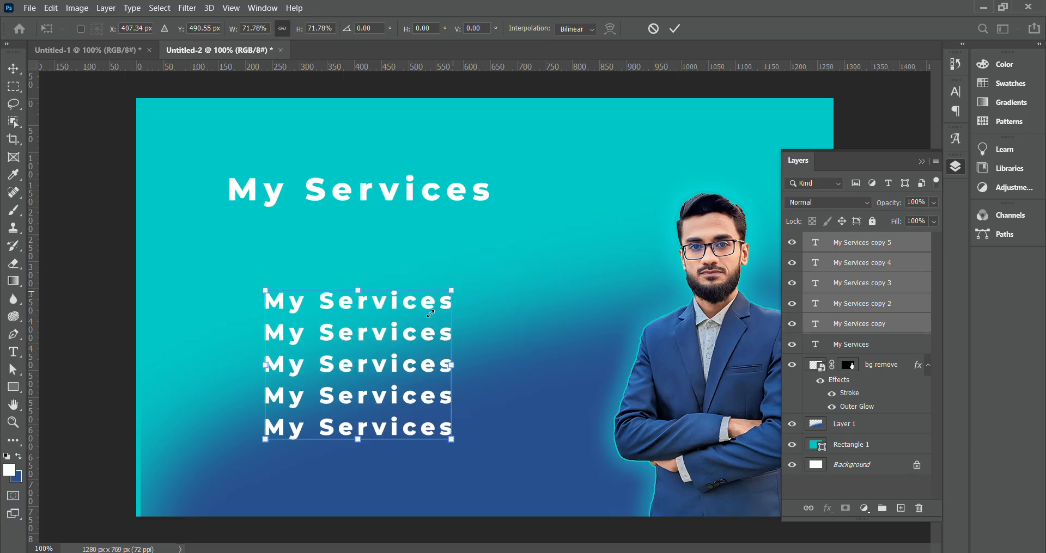
left_click_drag(386, 327, 387, 265)
left_click(675, 29)
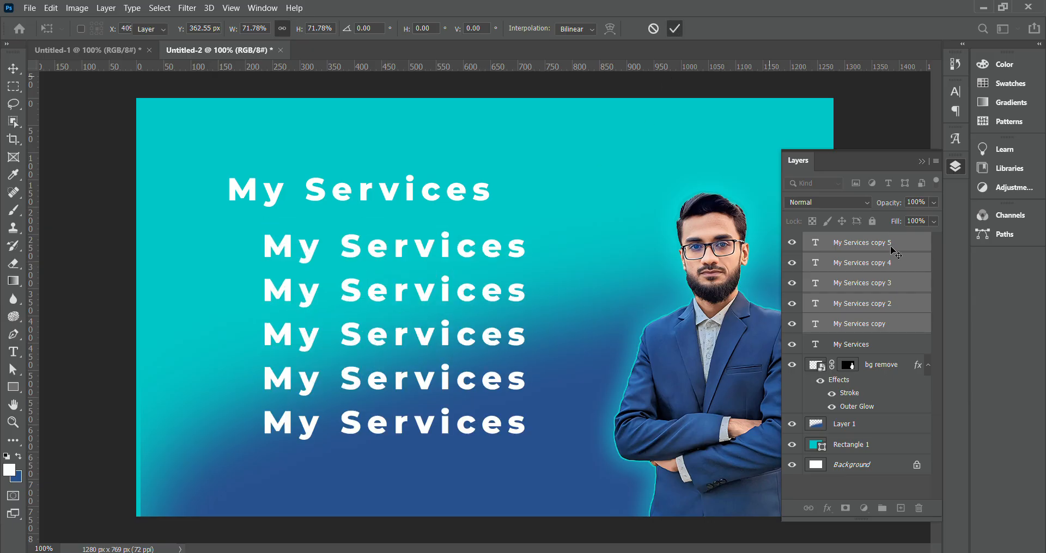
Scale the My Services heading proportionally to 86.21%, with its right edge lined up with the lines below.
left_click(866, 344)
key("ctrl+t")
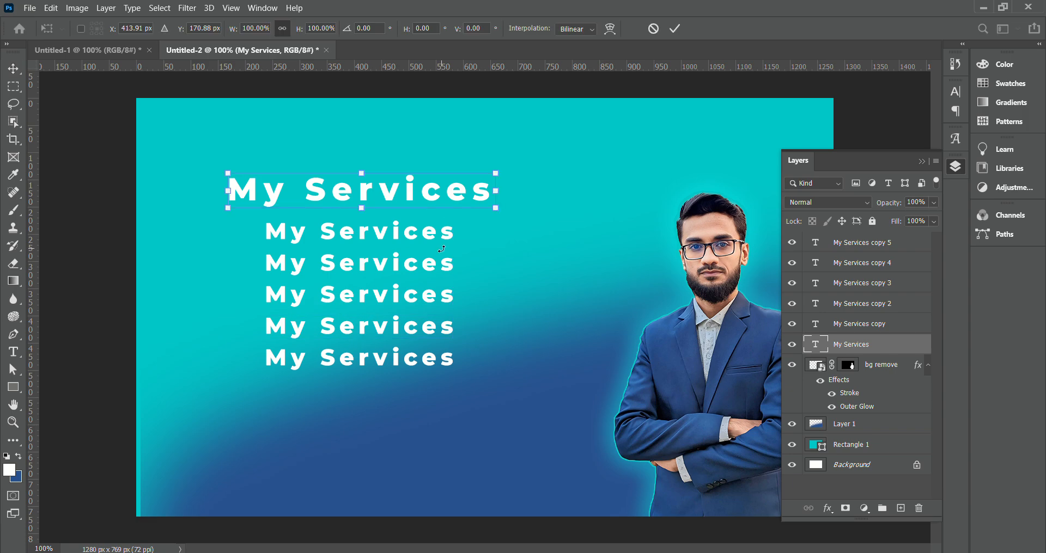
left_click_drag(497, 209, 425, 200)
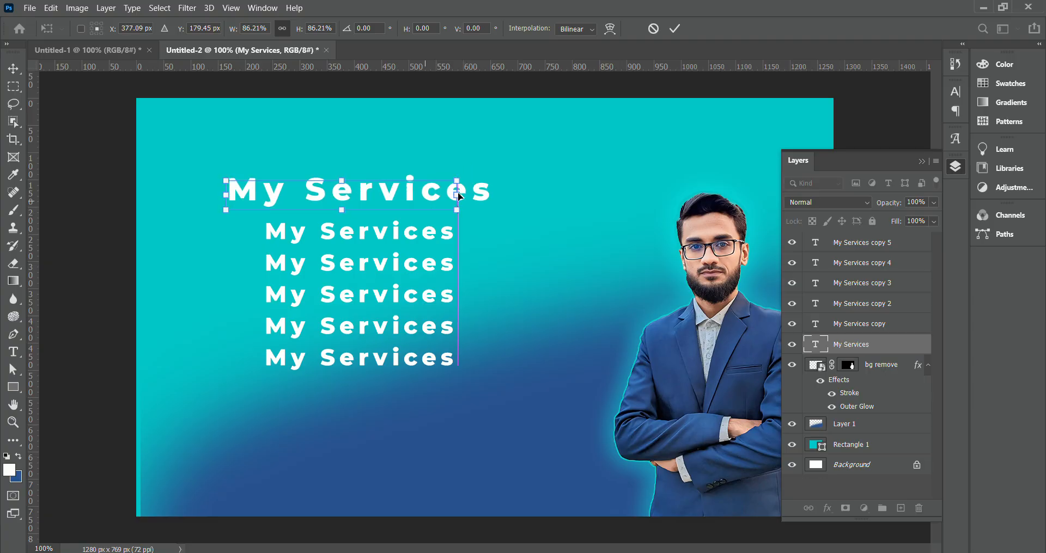
left_click(675, 29)
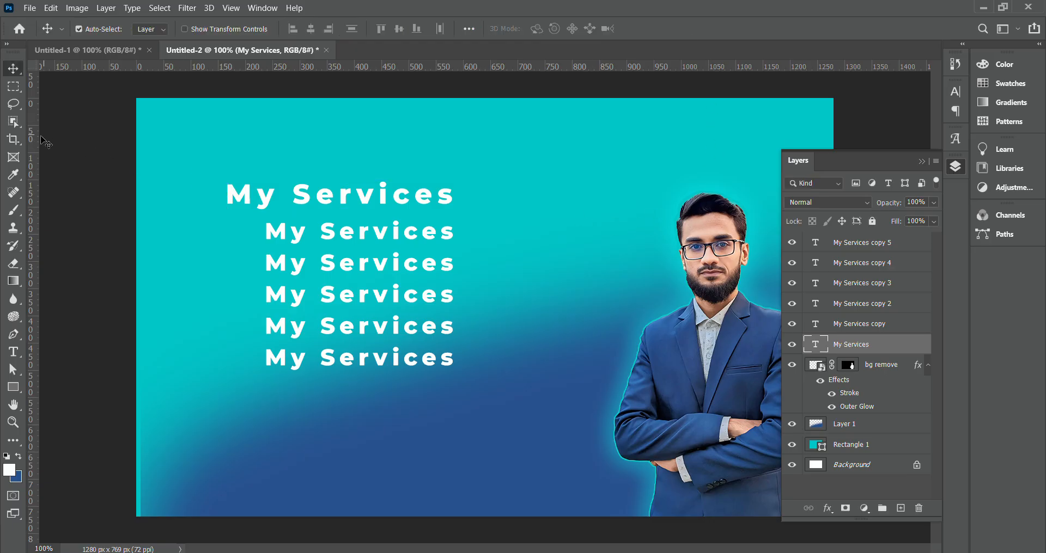
Replace the text of the first indented line below the heading with "Unlimited revision".
left_click(847, 246)
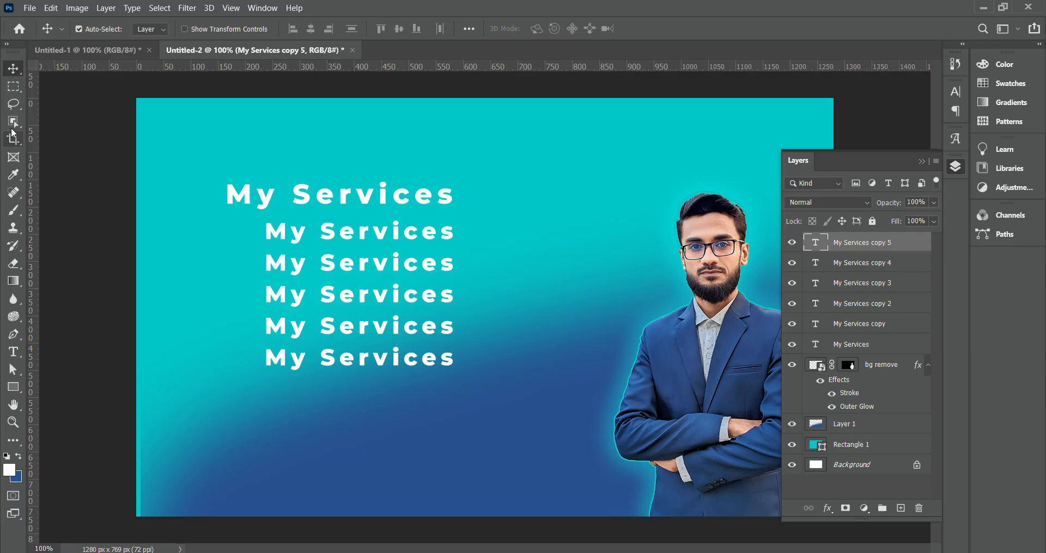
left_click(12, 354)
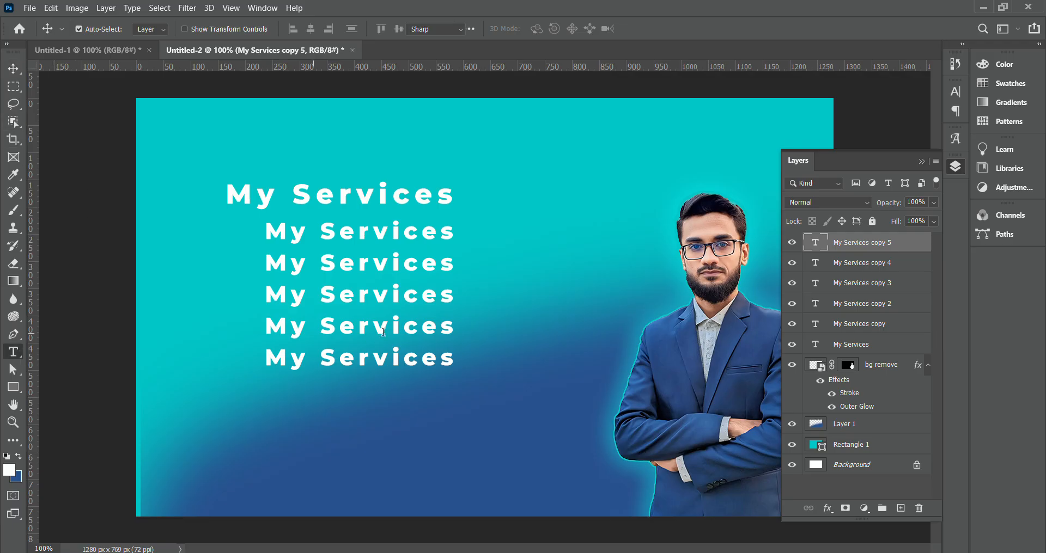
triple_click(392, 228)
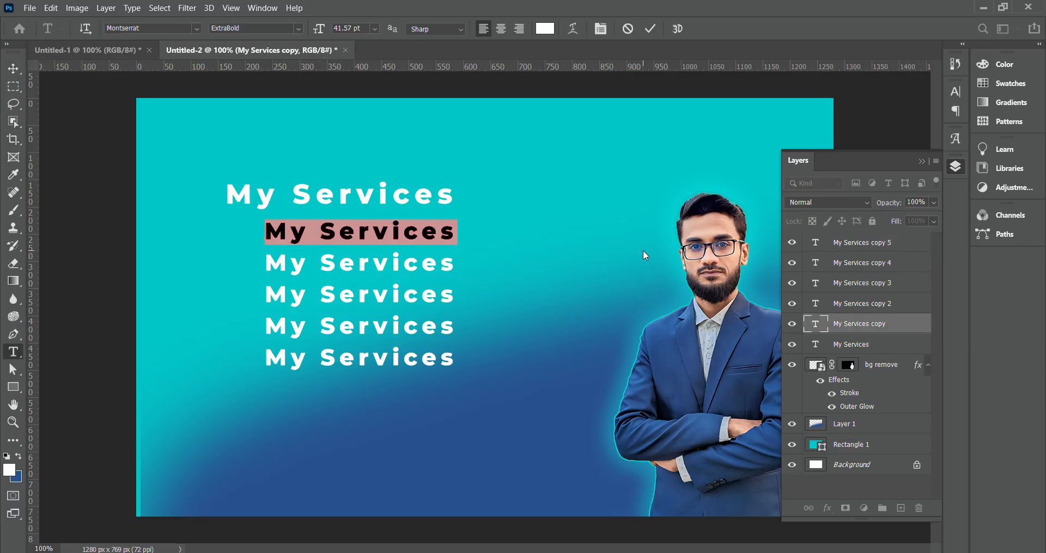
type("Unlimite")
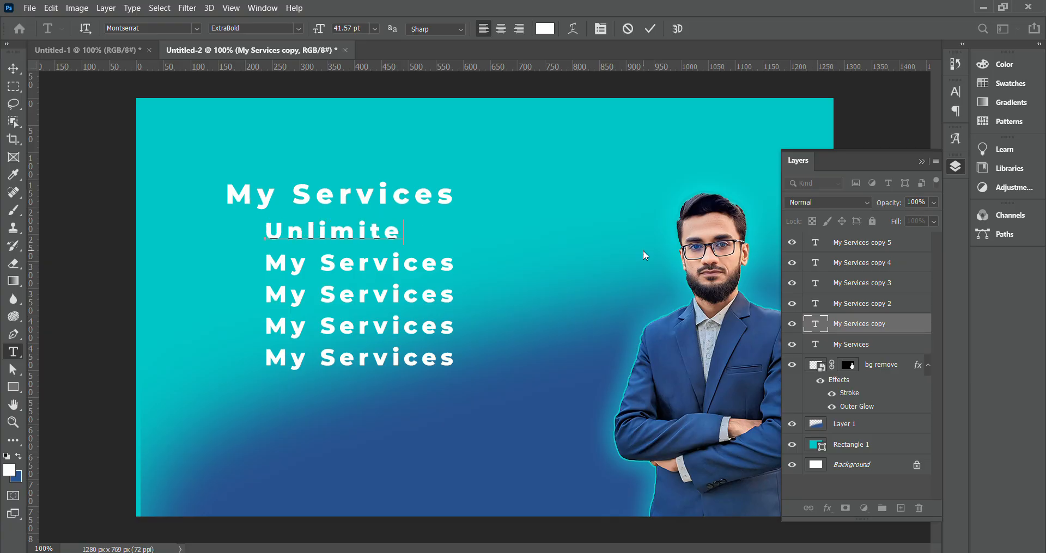
type("d logo")
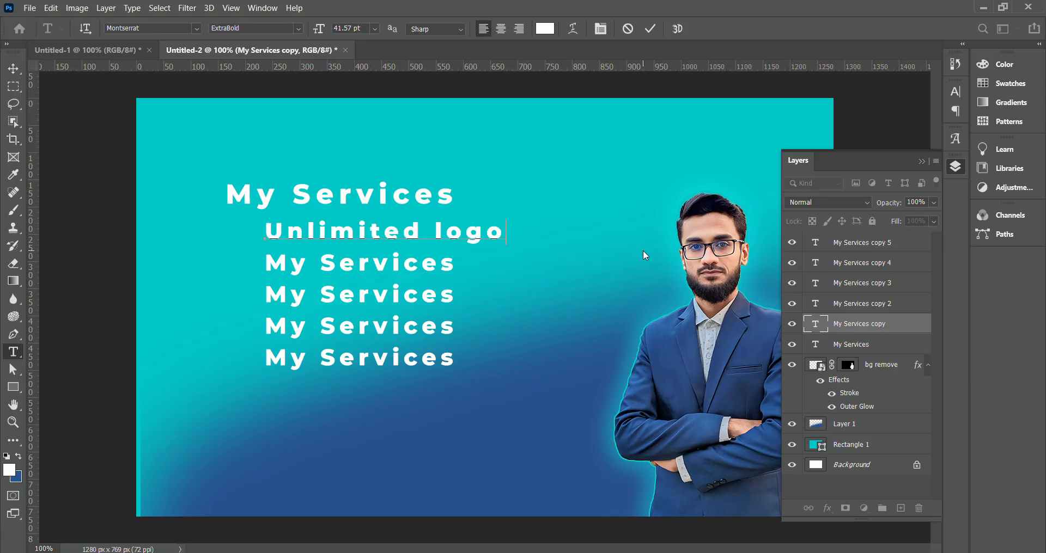
key("BackSpace")
key("BackSpace")
key("BackSpace")
key("BackSpace")
type("reve")
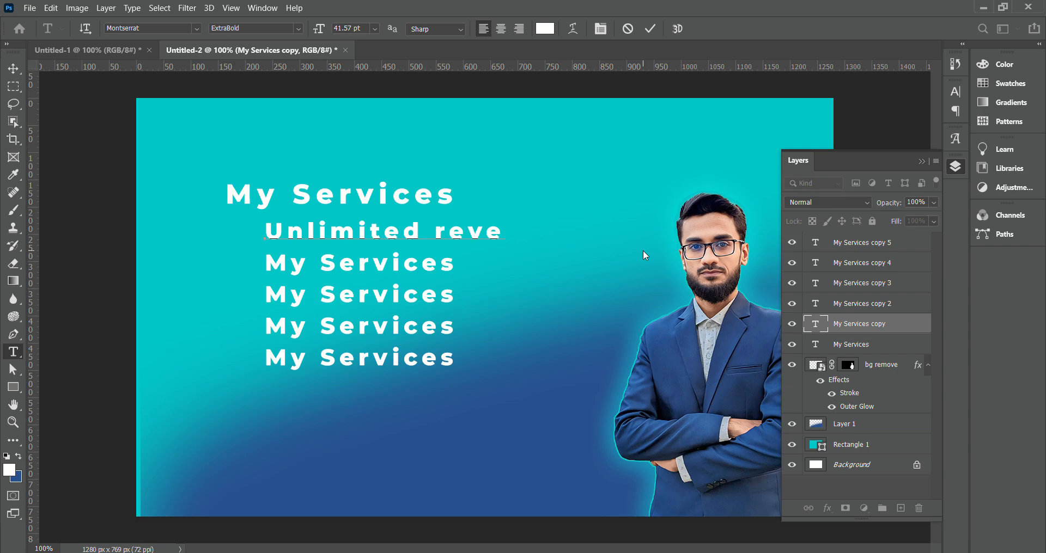
key("BackSpace")
type("i")
key("BackSpace")
type("esion")
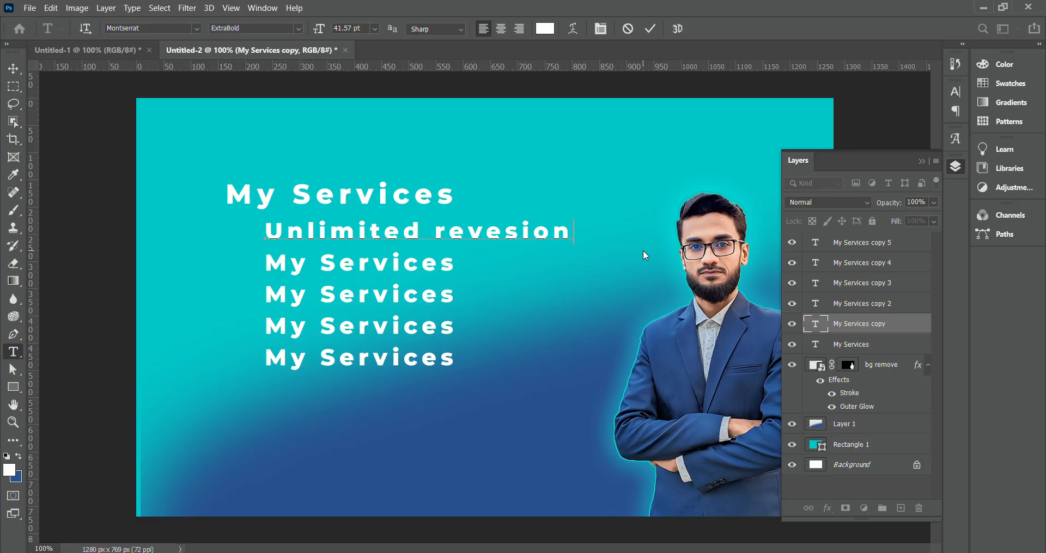
key("BackSpace")
key("BackSpace")
key("BackSpace")
key("BackSpace")
key("BackSpace")
type("ision")
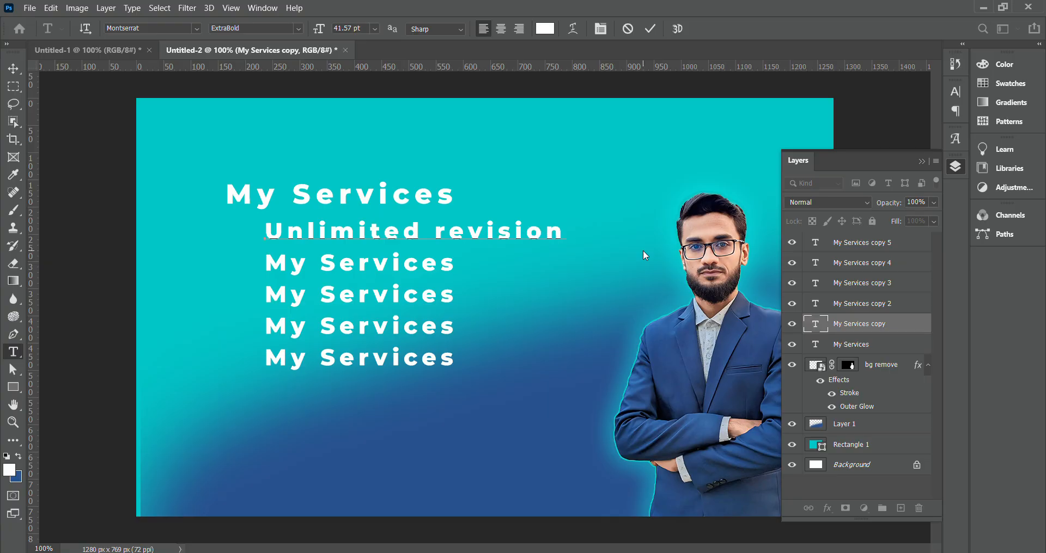
left_click(651, 30)
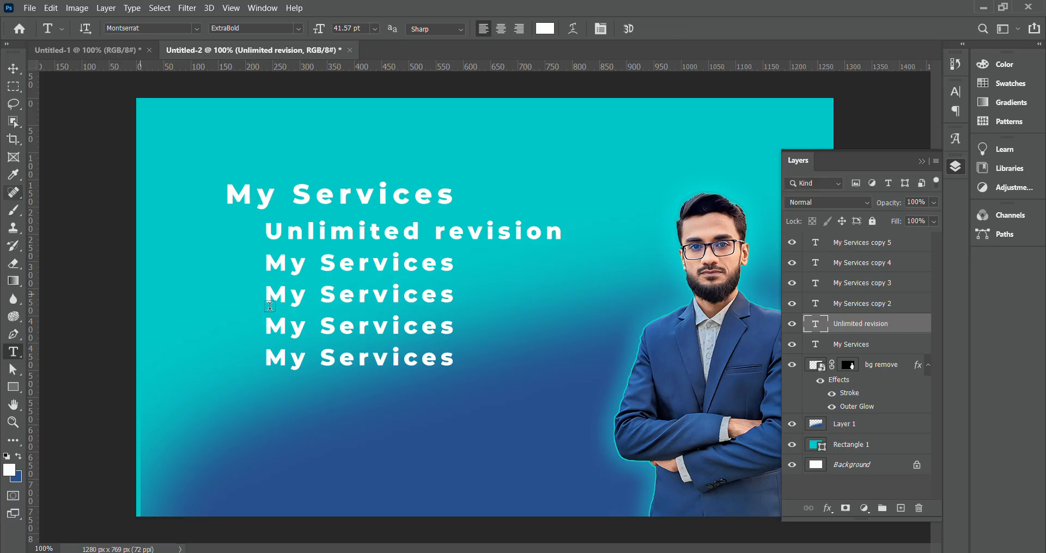
Replace the text of the second indented line with "5 Demo logo".
left_click(358, 265)
triple_click(358, 265)
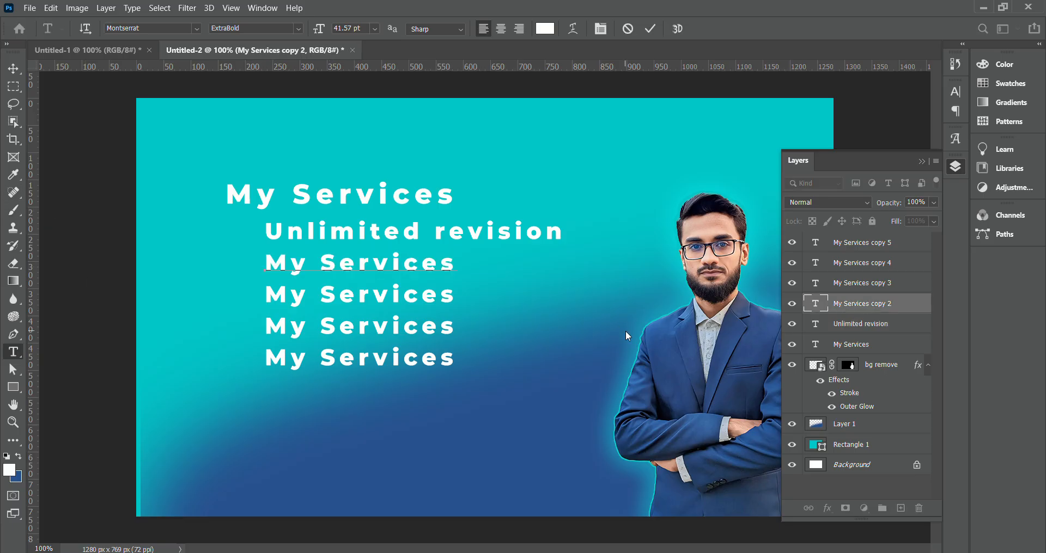
type("%")
key("BackSpace")
type("4")
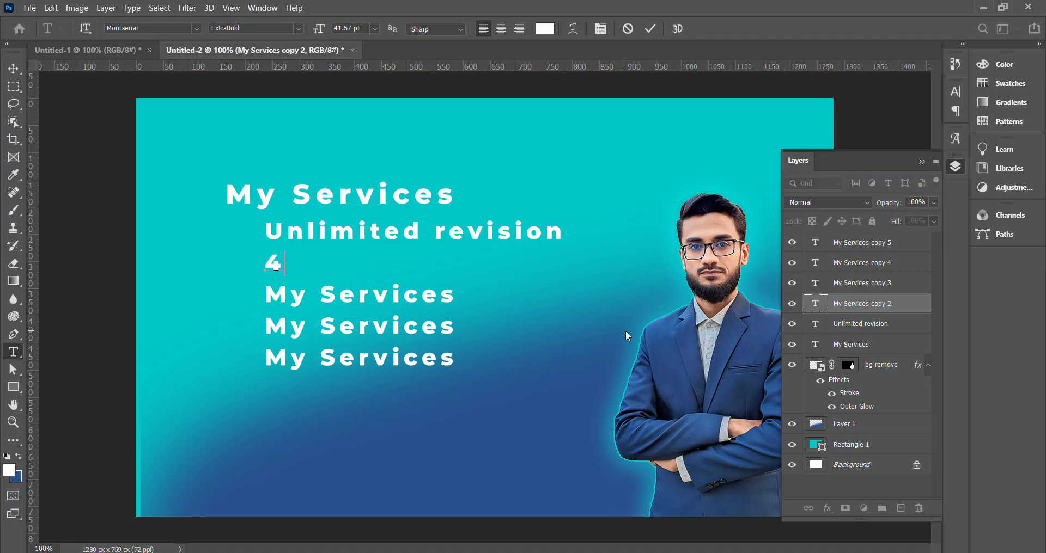
key("BackSpace")
type("5 Demon logo")
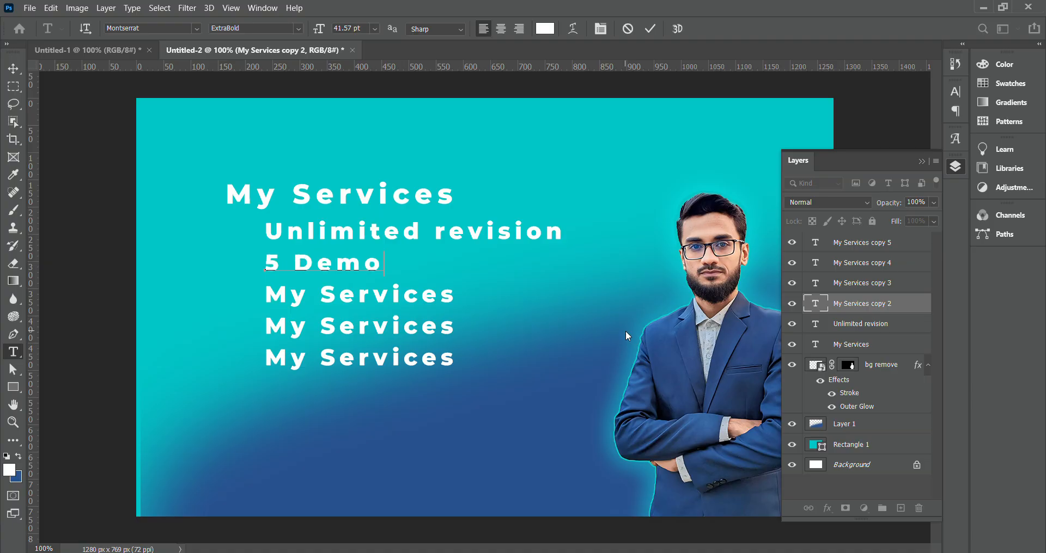
key("BackSpace")
key("BackSpace")
key("BackSpace")
key("BackSpace")
key("BackSpace")
key("BackSpace")
type("logo")
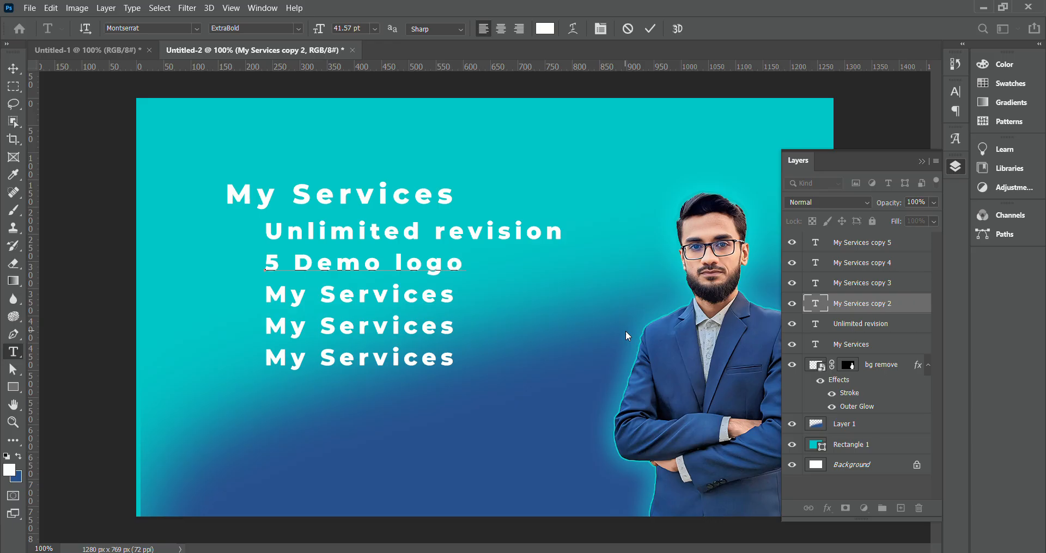
left_click(651, 28)
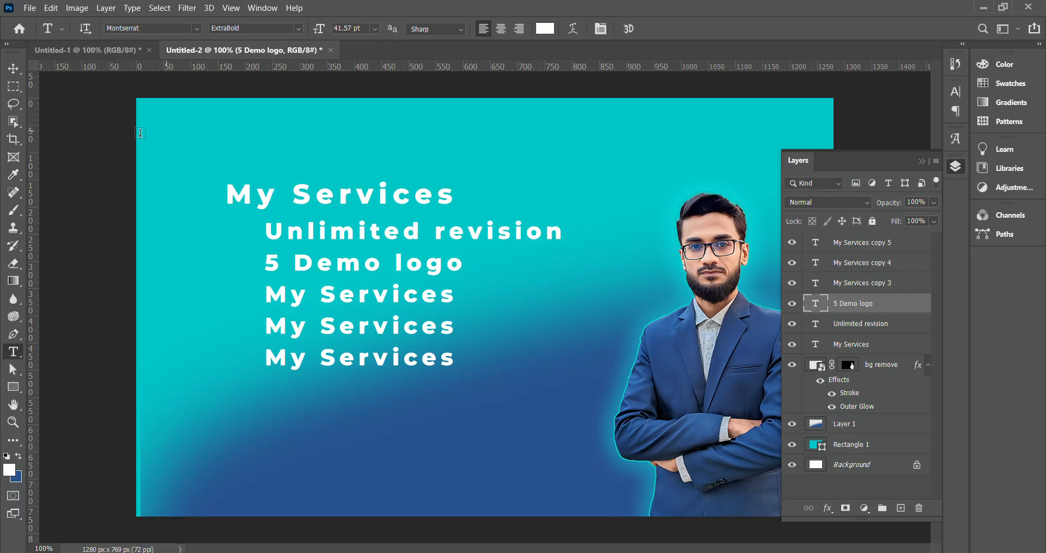
Replace the text of the third indented line below the heading with "Full Brand Design".
triple_click(351, 304)
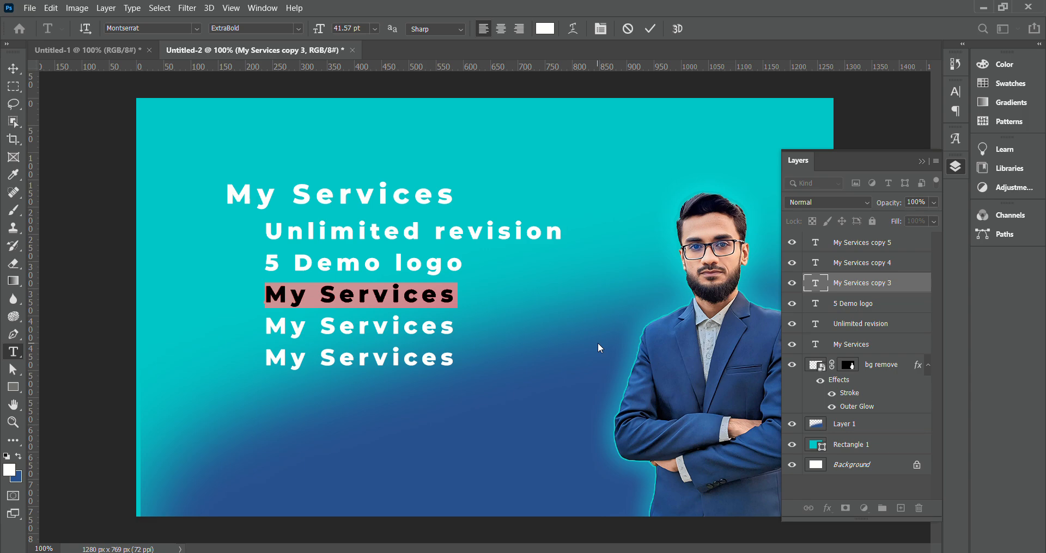
type("Full ")
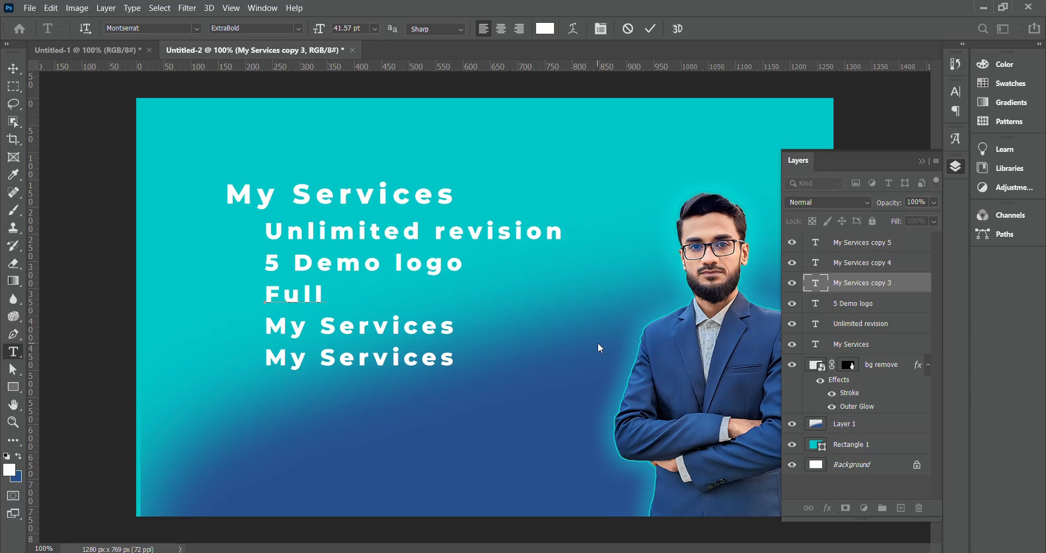
type("Brand")
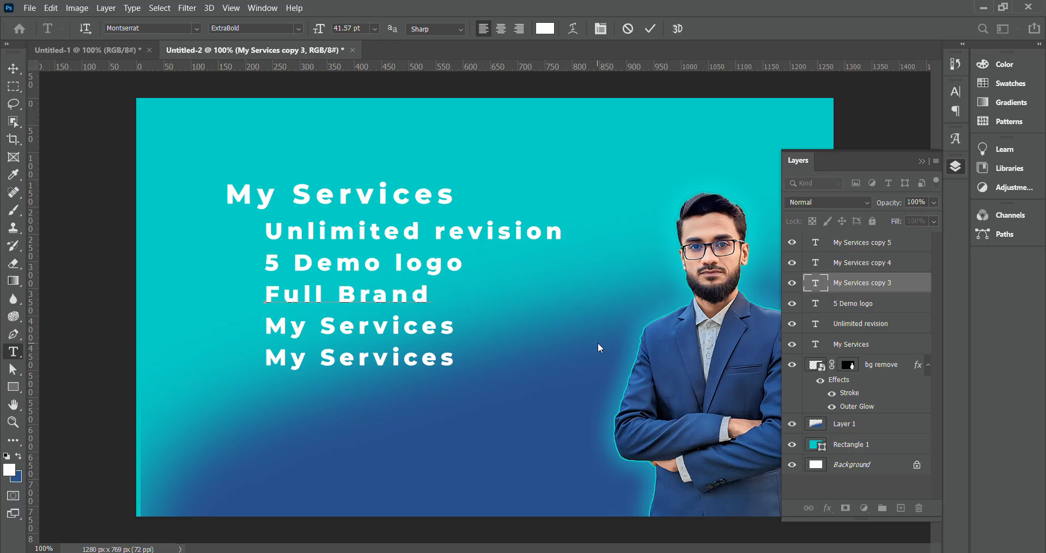
type(" Design")
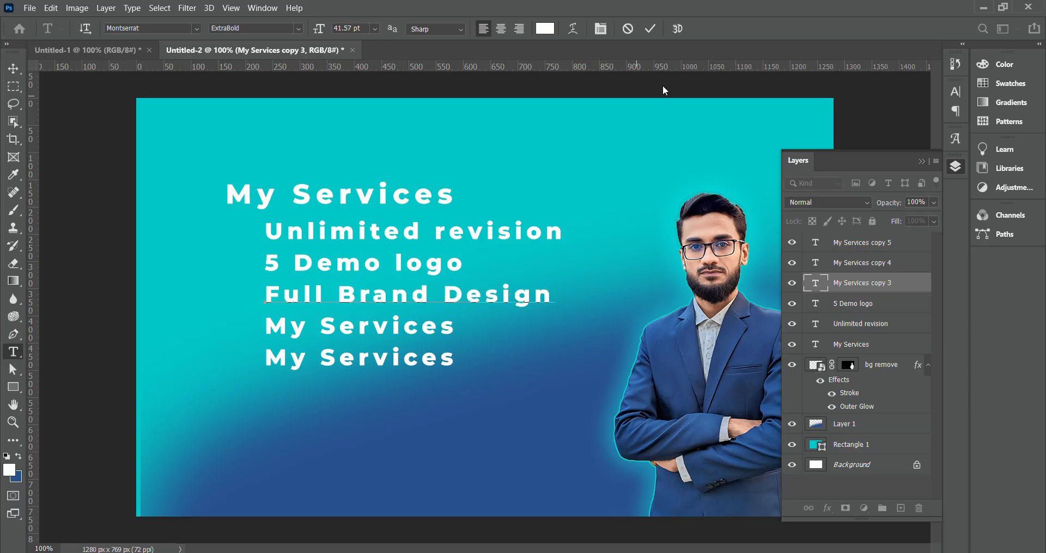
left_click(650, 29)
Replace the text of the fourth indented line with "Stationary Design".
double_click(372, 328)
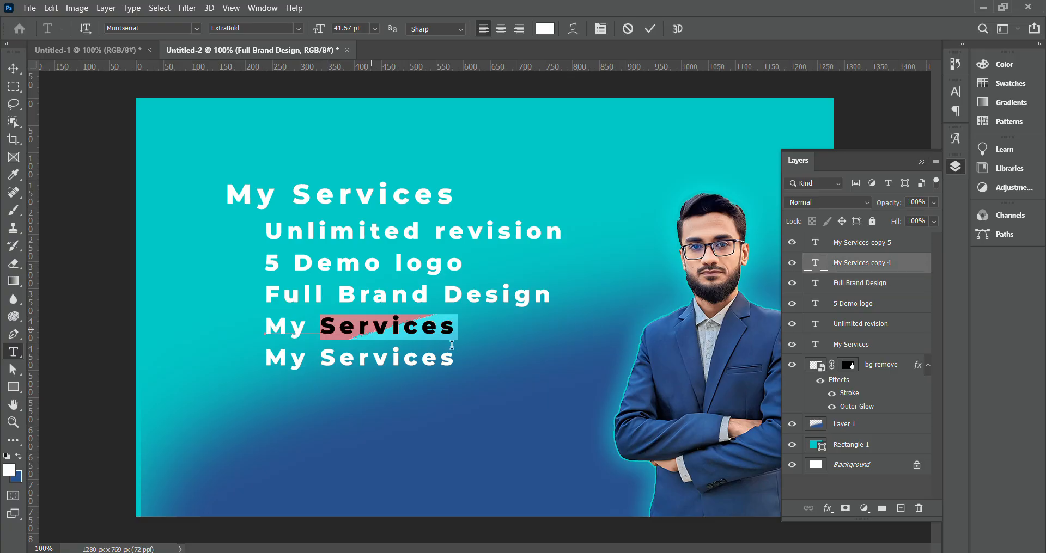
triple_click(372, 329)
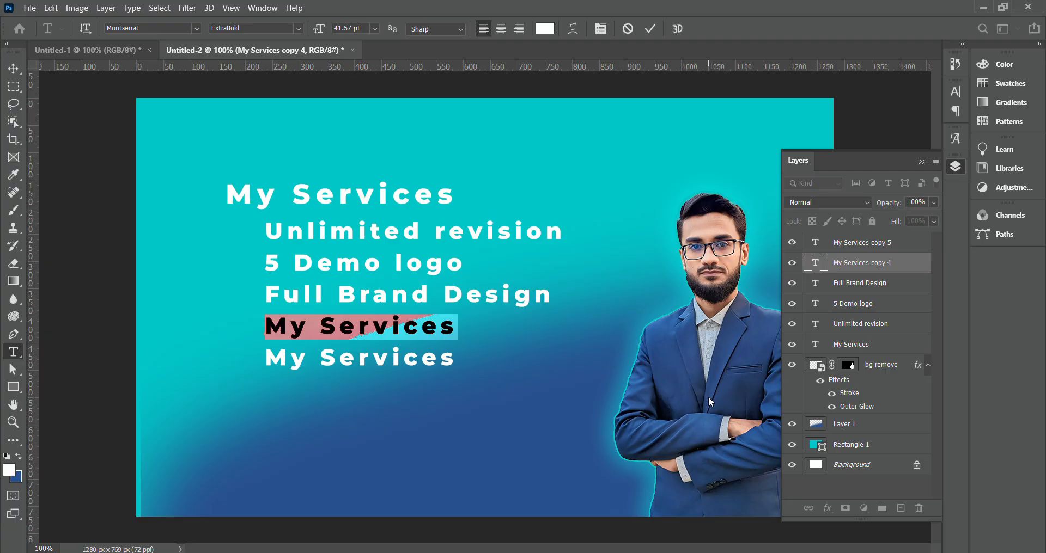
type("Stat")
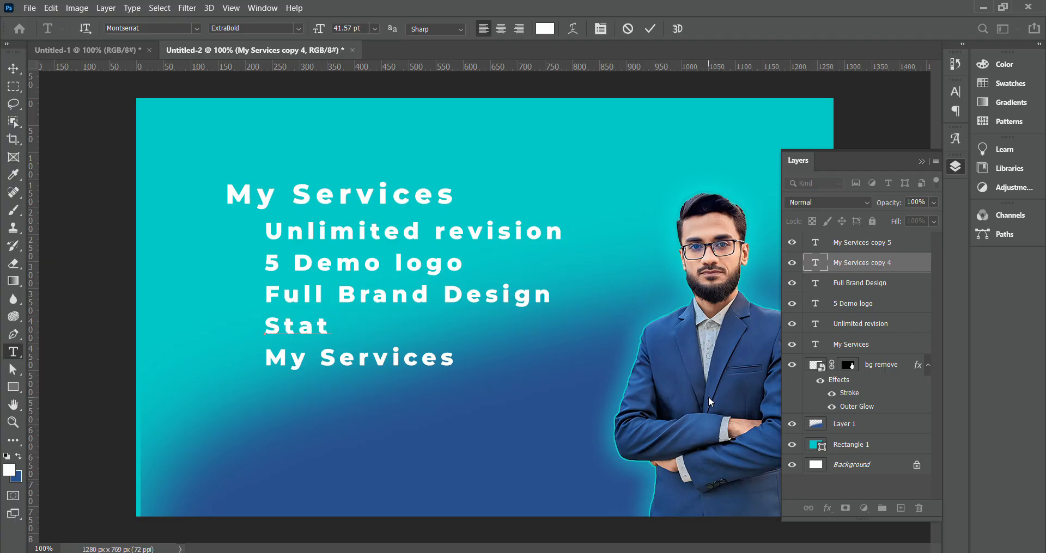
type("i onary Design")
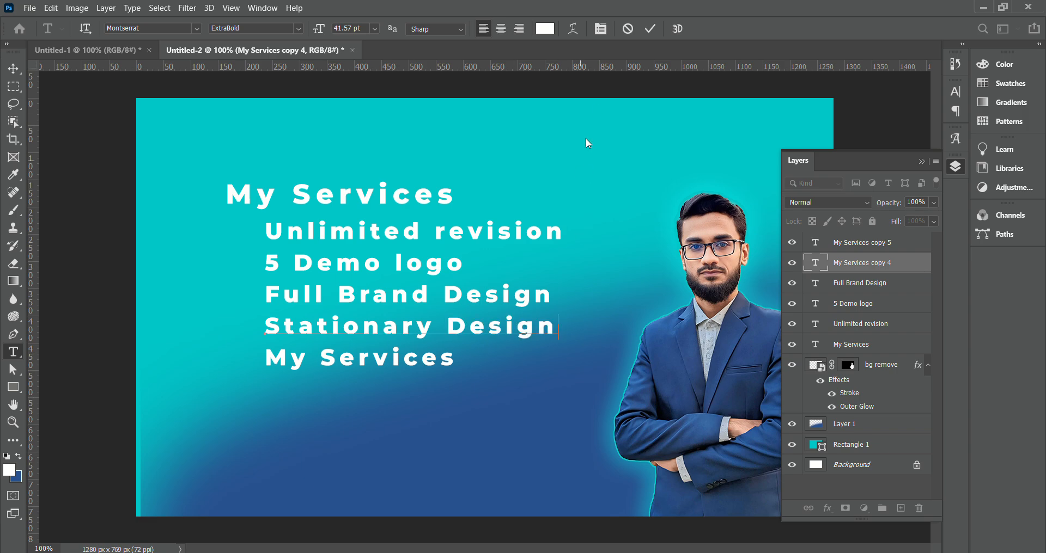
left_click(650, 29)
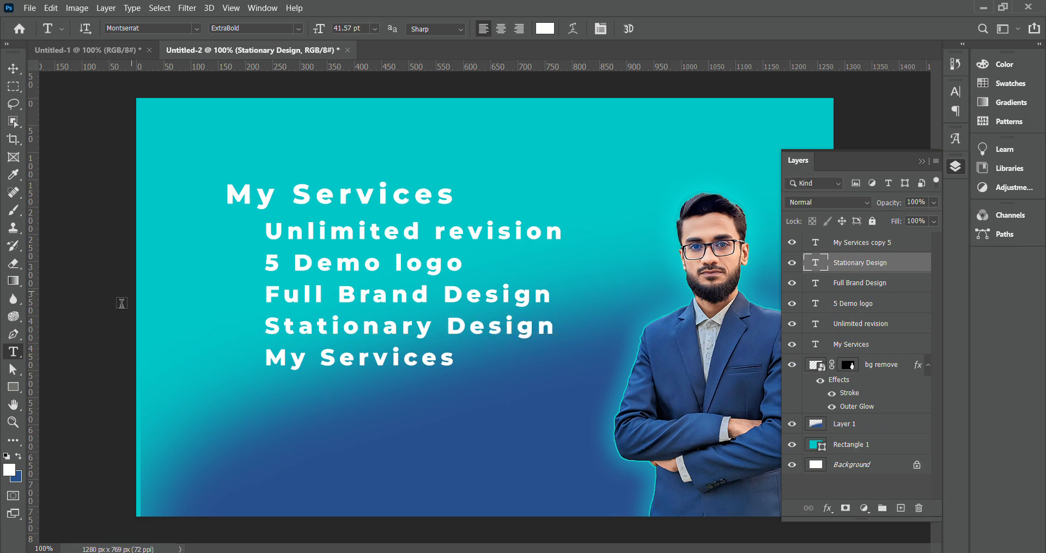
Replace the text of the fifth indented line with "After Sale Service".
left_click(372, 361)
key("ctrl+a")
type("Af")
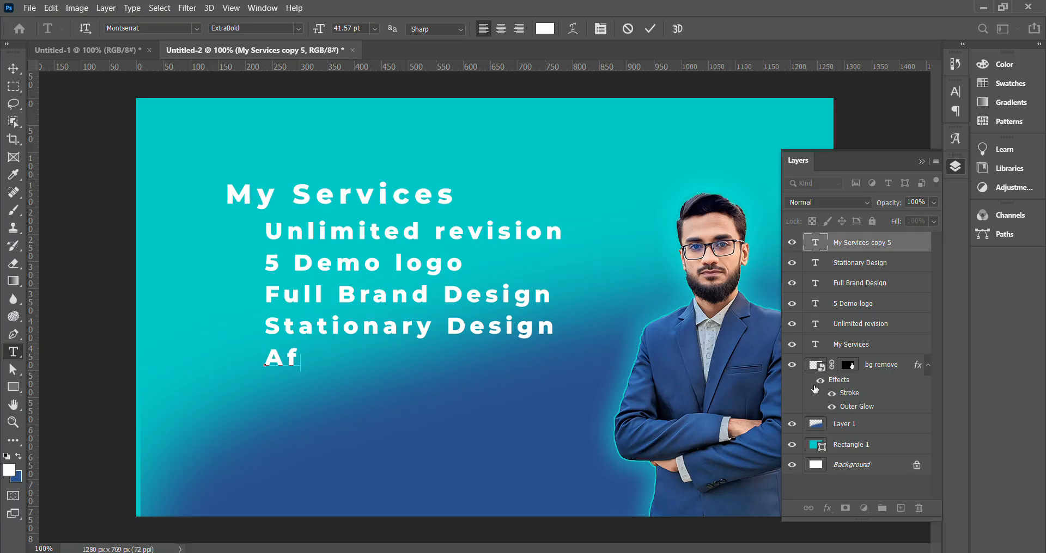
type("ter Sell")
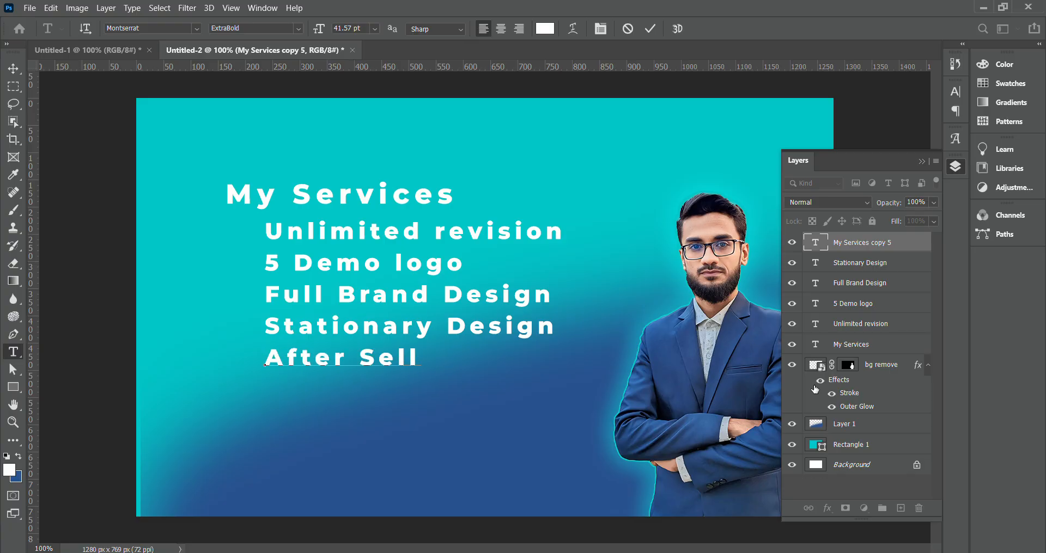
key("BackSpace")
key("BackSpace")
key("BackSpace")
type("ale Service")
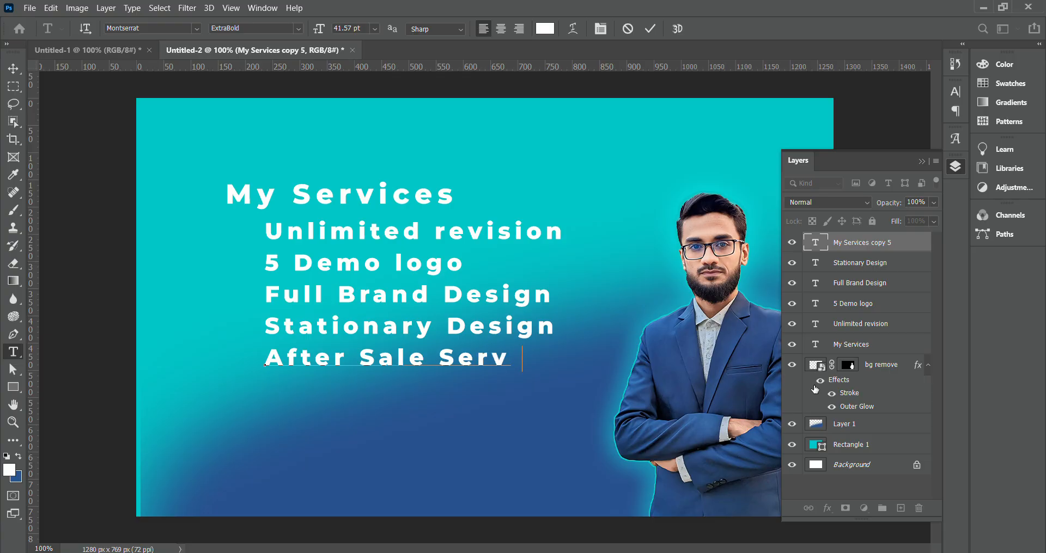
left_click(655, 29)
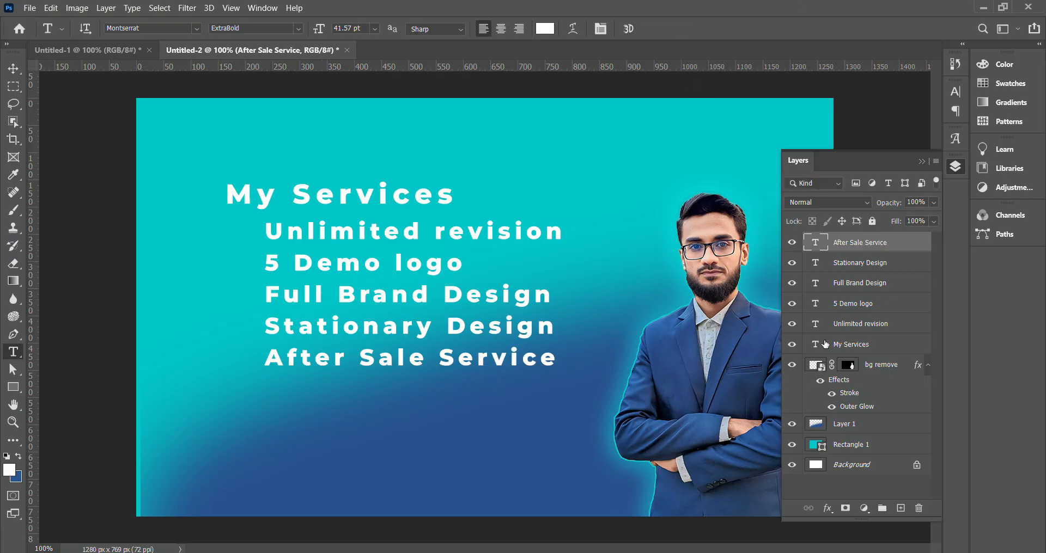
left_click(792, 345)
left_click(792, 345)
left_click(861, 326, "shift")
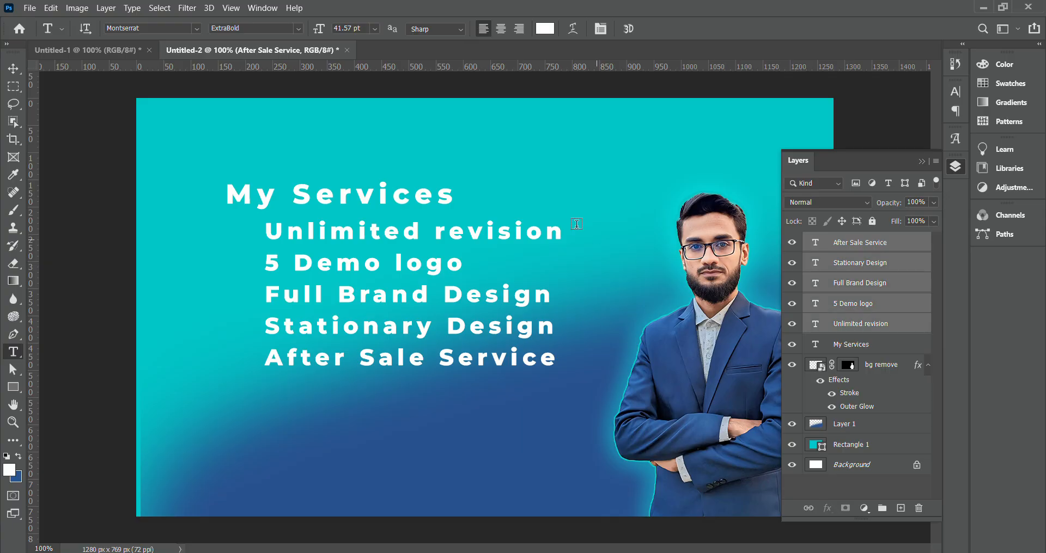
left_click(921, 162)
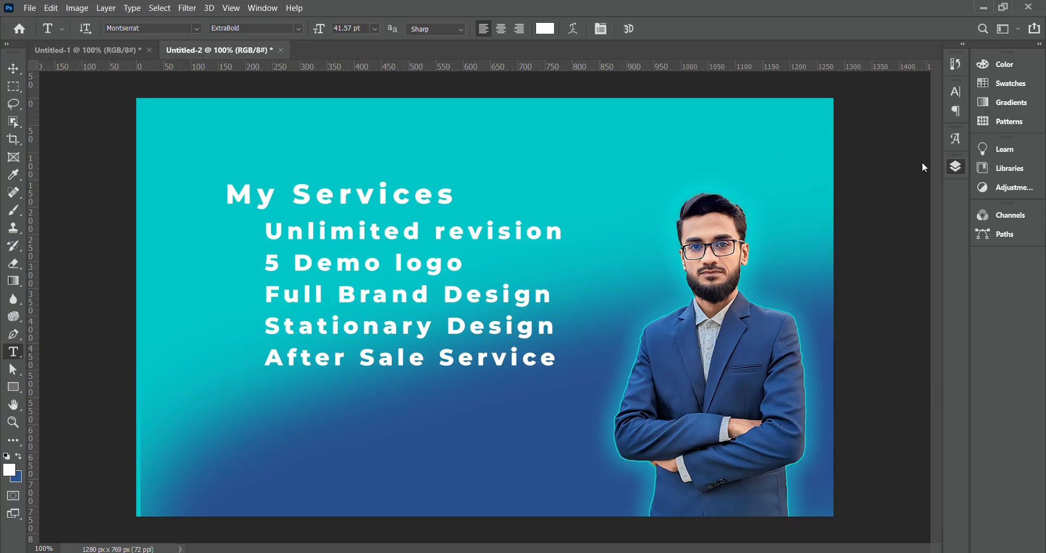
key("v")
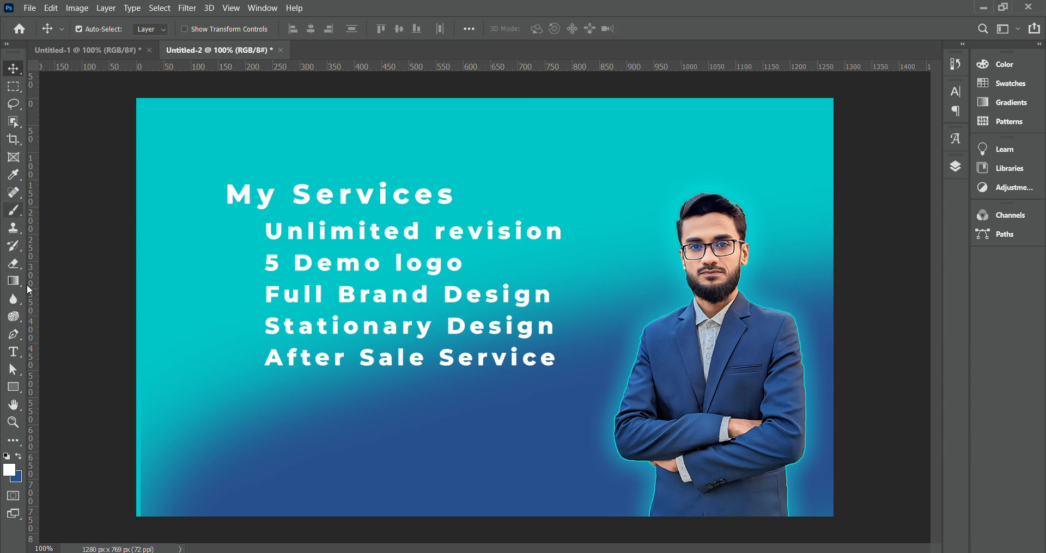
left_click(954, 167)
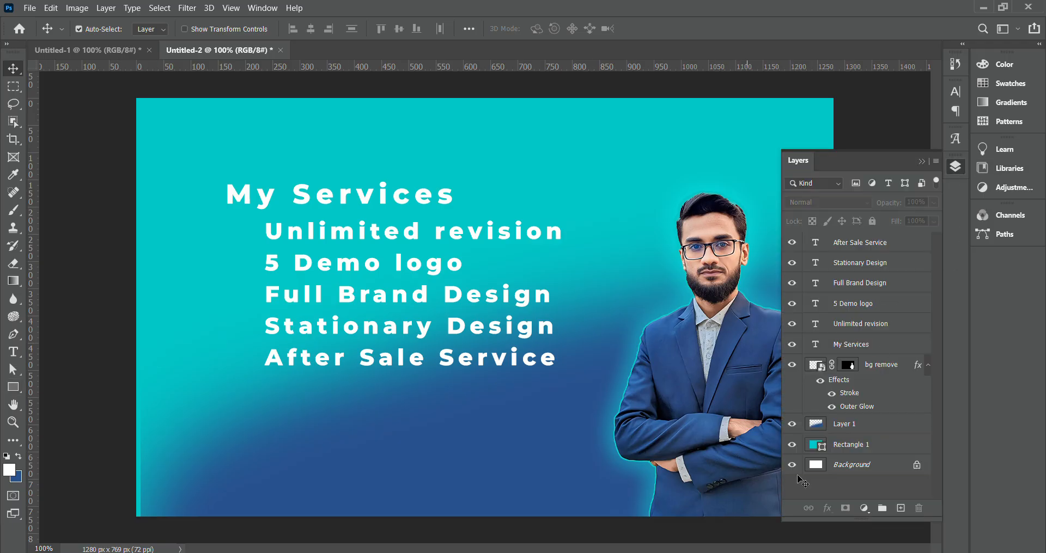
Draw a circle about 48 px wide with the Ellipse tool below the services list and fill it white.
left_click(16, 389)
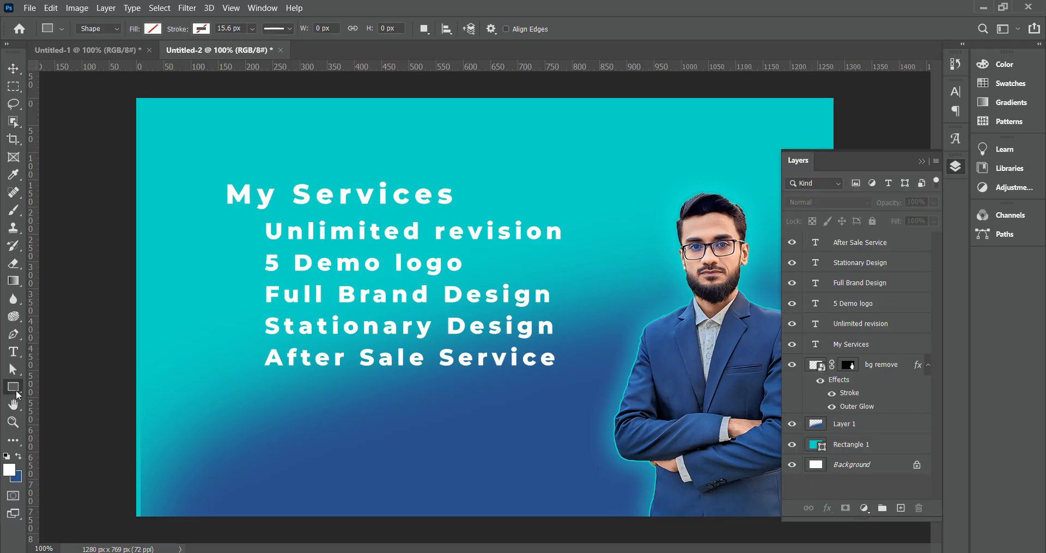
right_click(17, 389)
left_click(123, 369)
key("shift+u")
left_click_drag(357, 427, 370, 445)
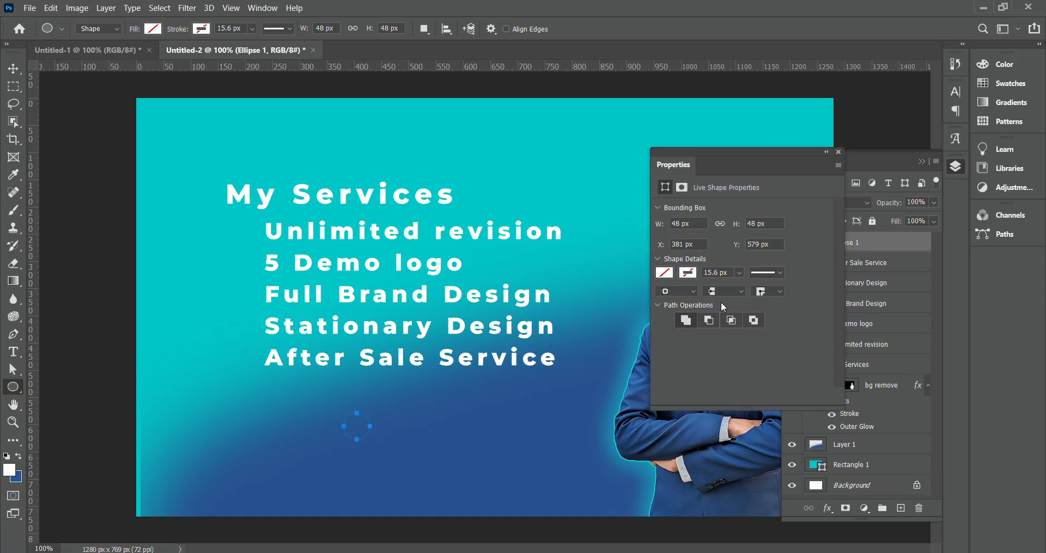
left_click(664, 273)
left_click(667, 344)
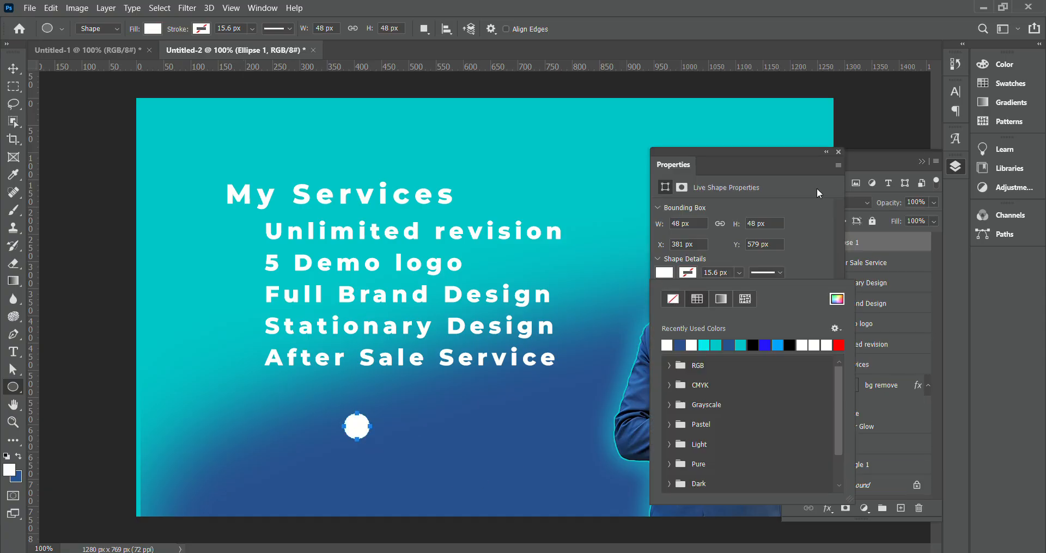
left_click(838, 152)
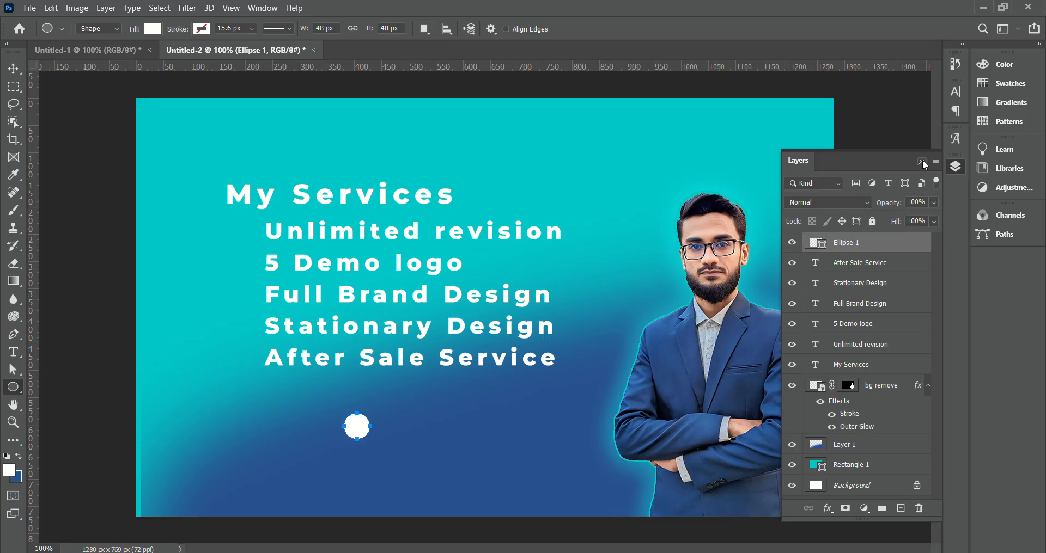
Move the white circle beside the "Unlimited revision" line and scale it proportionally to 71.88%.
left_click(14, 68)
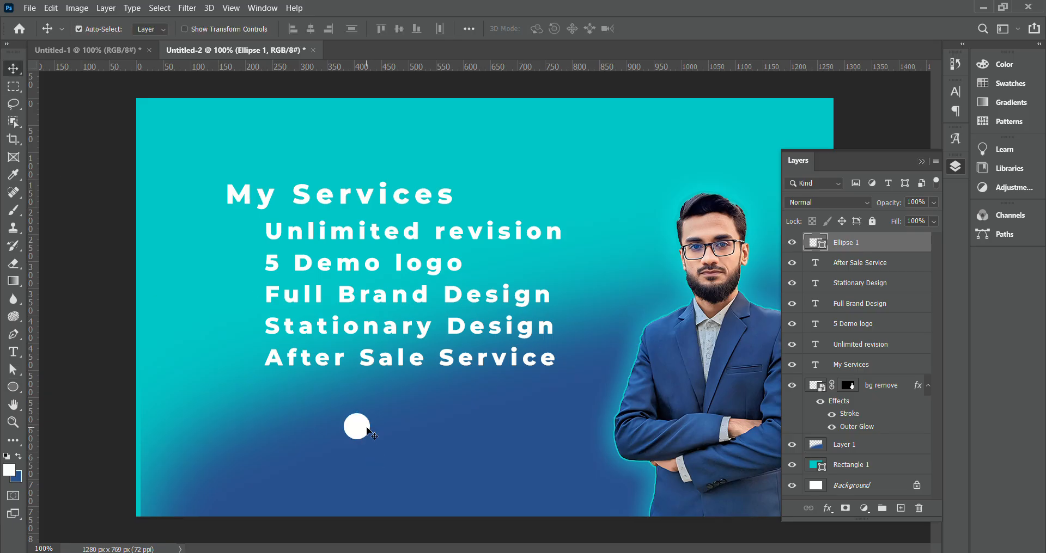
left_click_drag(357, 426, 246, 235)
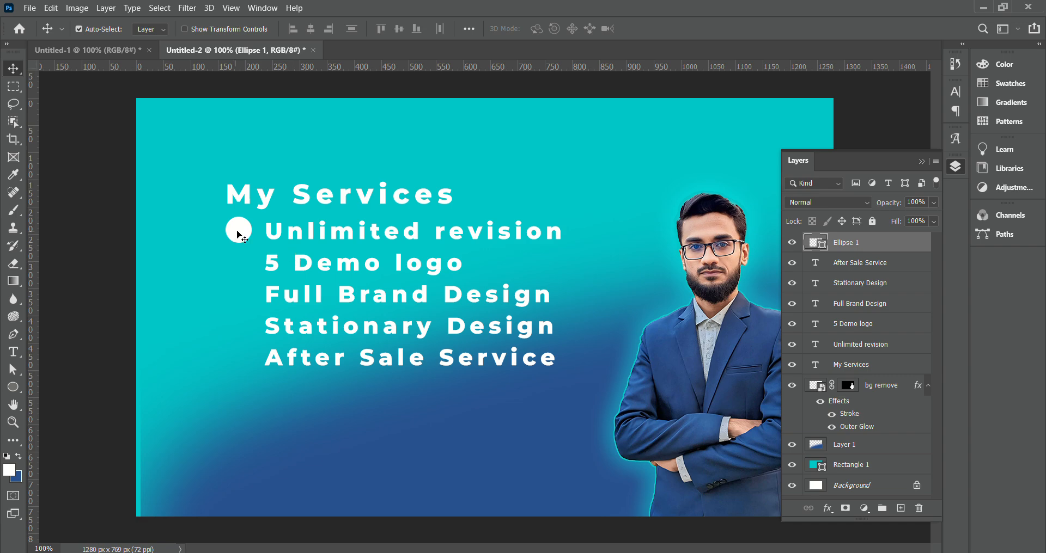
key("ctrl+t")
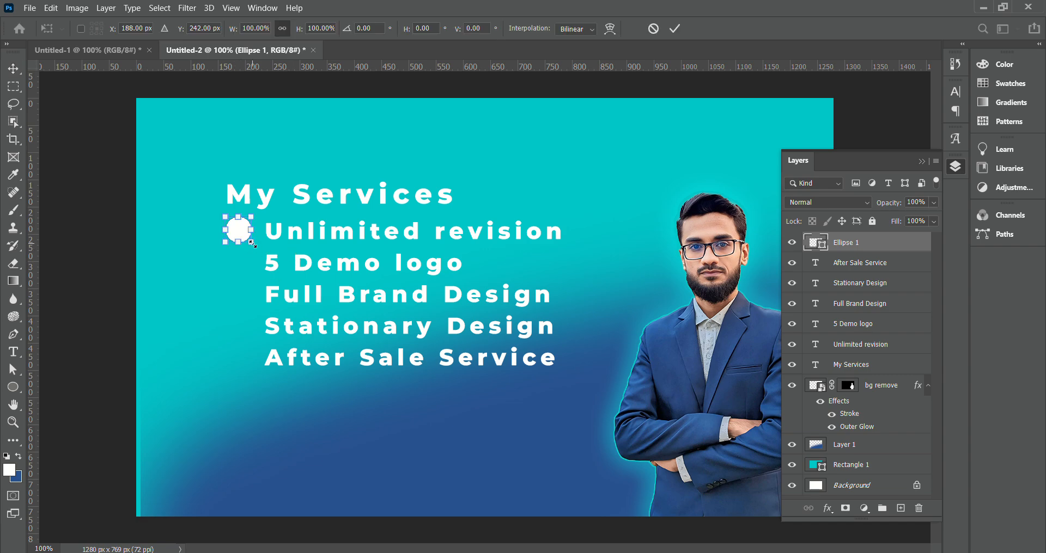
mouse_move(252, 243)
left_mouse_down()
mouse_move(343, 349)
mouse_move(275, 256)
mouse_move(245, 252)
mouse_move(244, 240)
left_mouse_up()
key("alt+shift")
key("alt+shift")
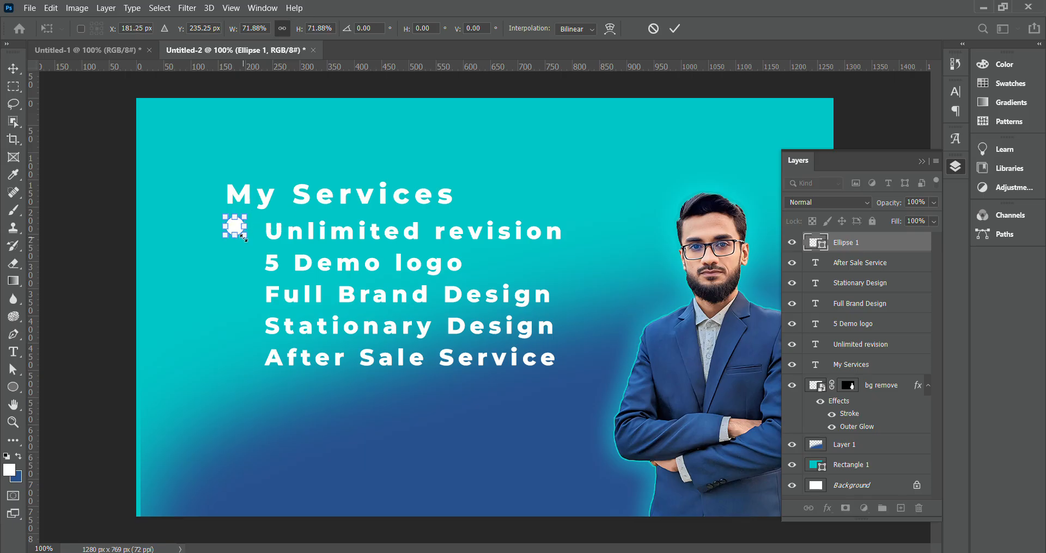
left_click(670, 31)
Line the circle up in front of "Unlimited revision" and place a copy of it in front of each of the other four service lines.
key("v")
left_click_drag(242, 228, 250, 328)
left_click_drag(249, 327, 247, 358)
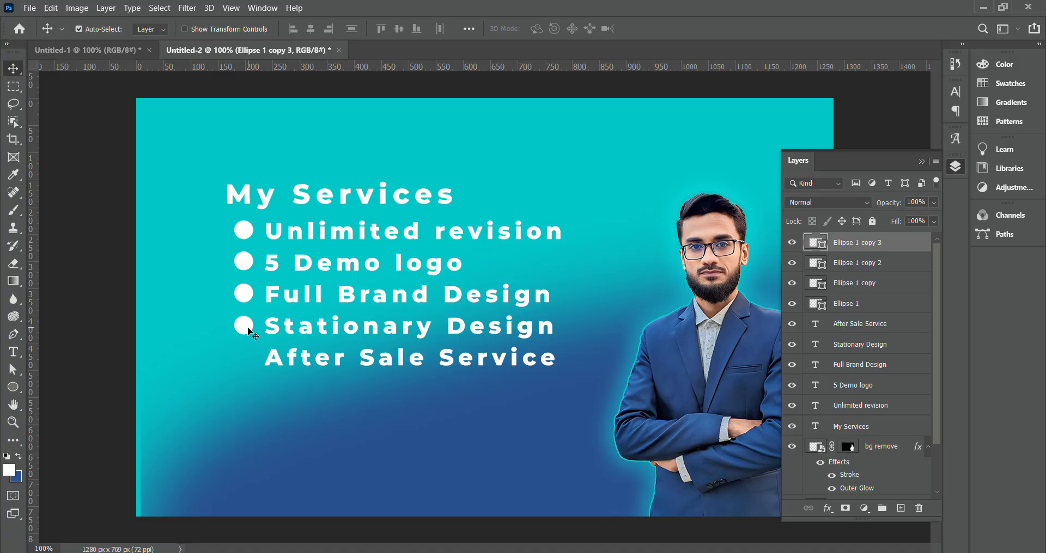
left_click_drag(249, 330, 247, 361)
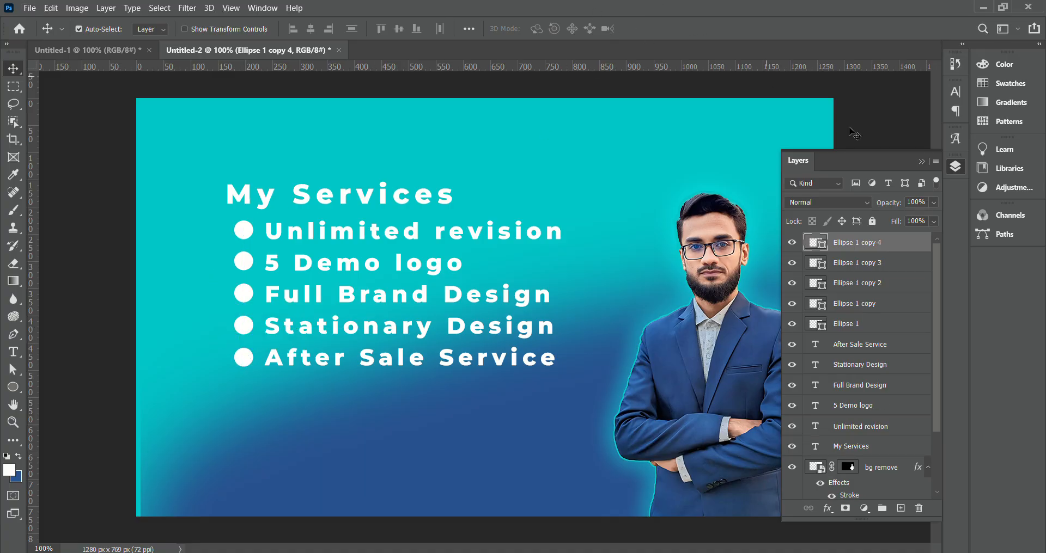
Scale the My Services heading proportionally to 153.33% and move it slightly up and left above the bulleted list.
left_click(921, 161)
key("ctrl+minus")
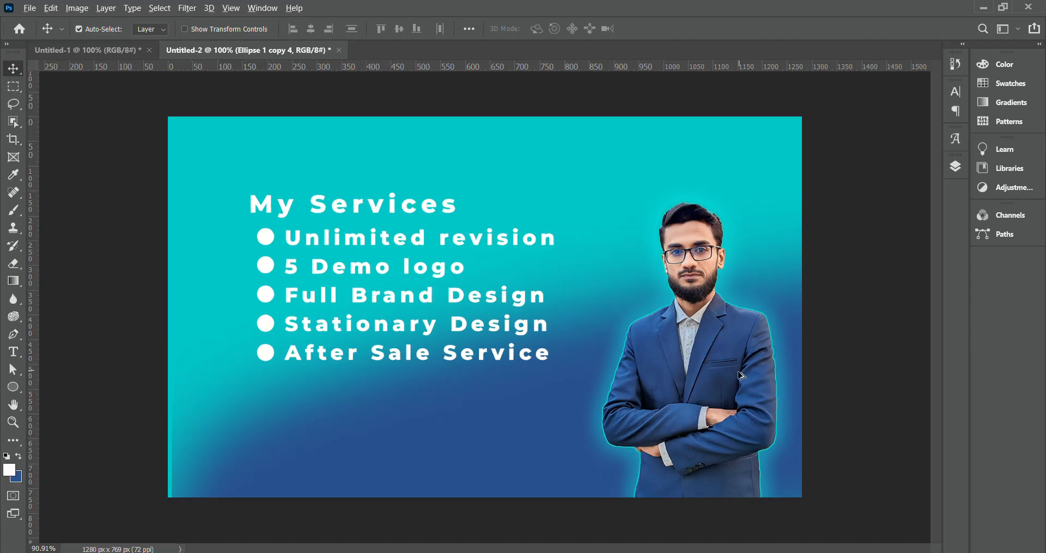
scroll(742, 382, "up", 1)
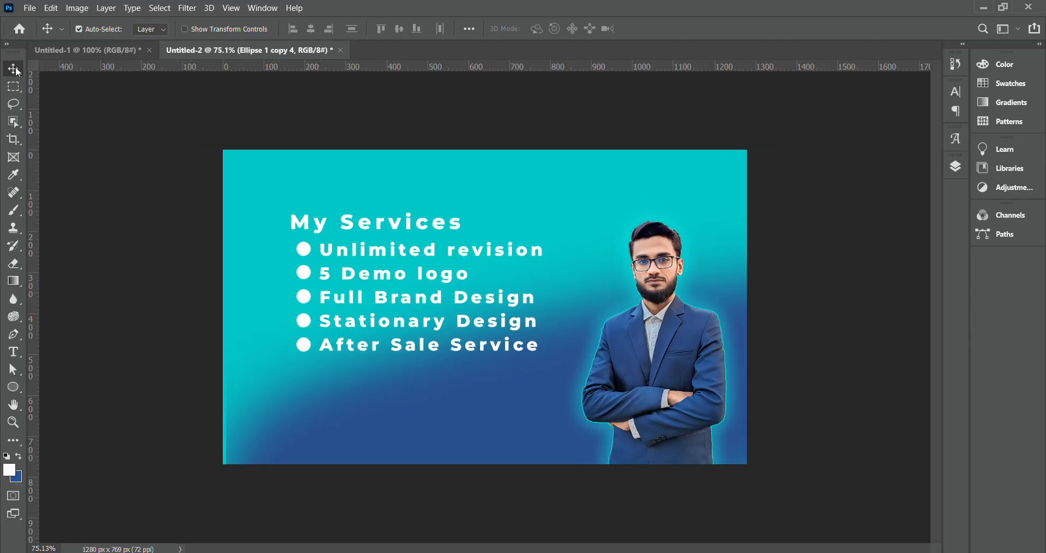
left_click(396, 228)
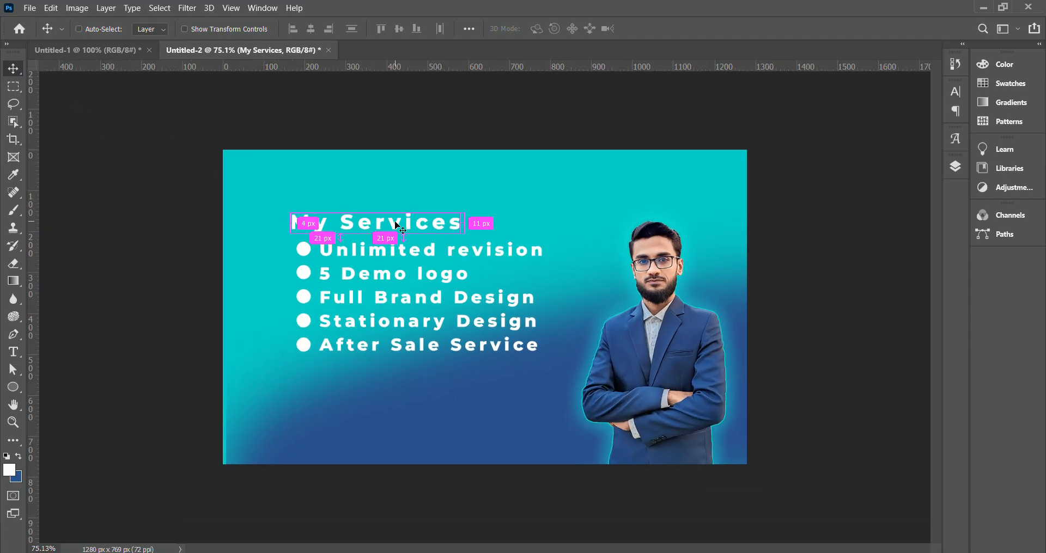
key("ctrl+t")
left_click_drag(469, 211, 554, 183)
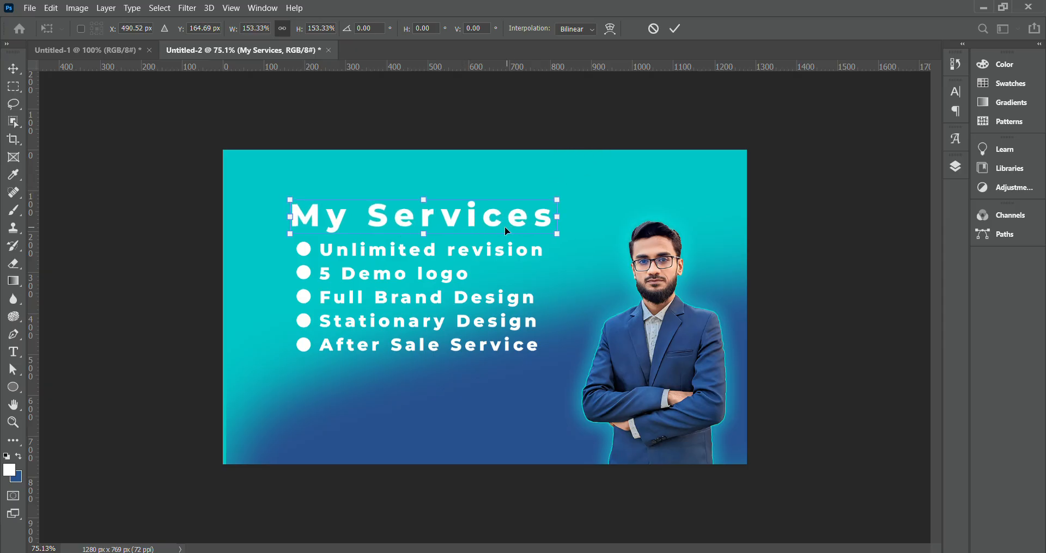
left_click_drag(496, 224, 487, 218)
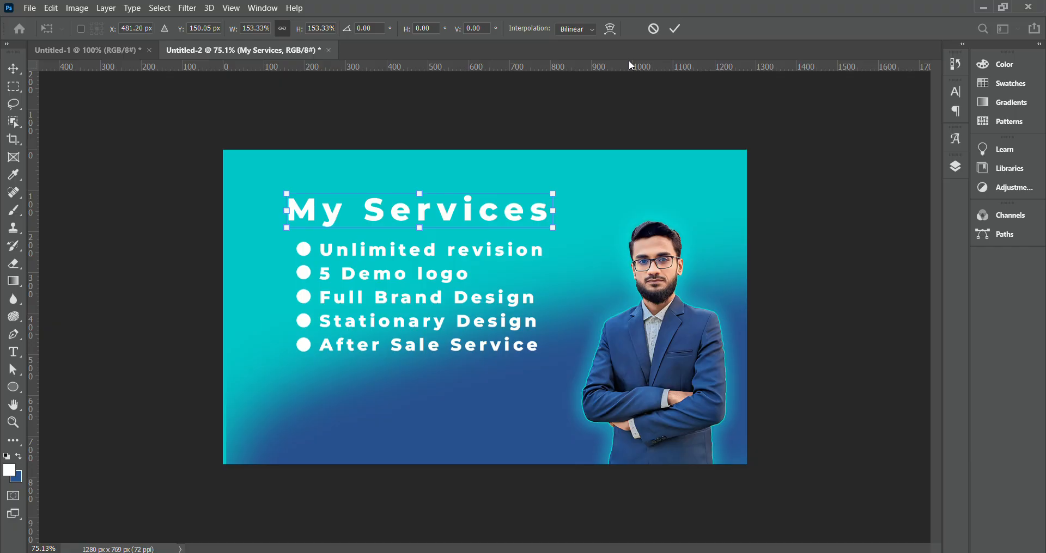
left_click(682, 28)
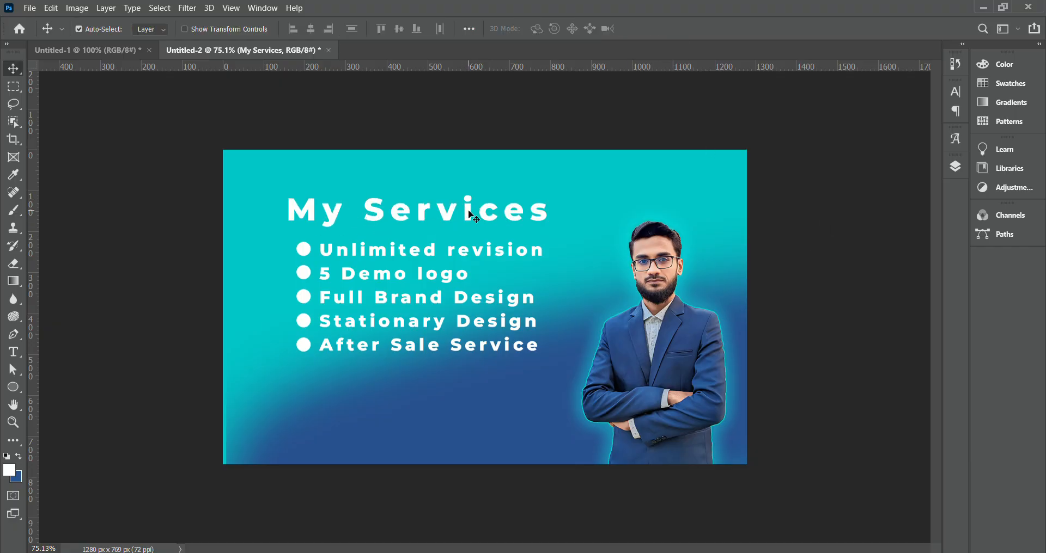
Recolour the My Services heading with the vivid blue #0a14e8.
left_click(21, 456)
key("alt+BackSpace")
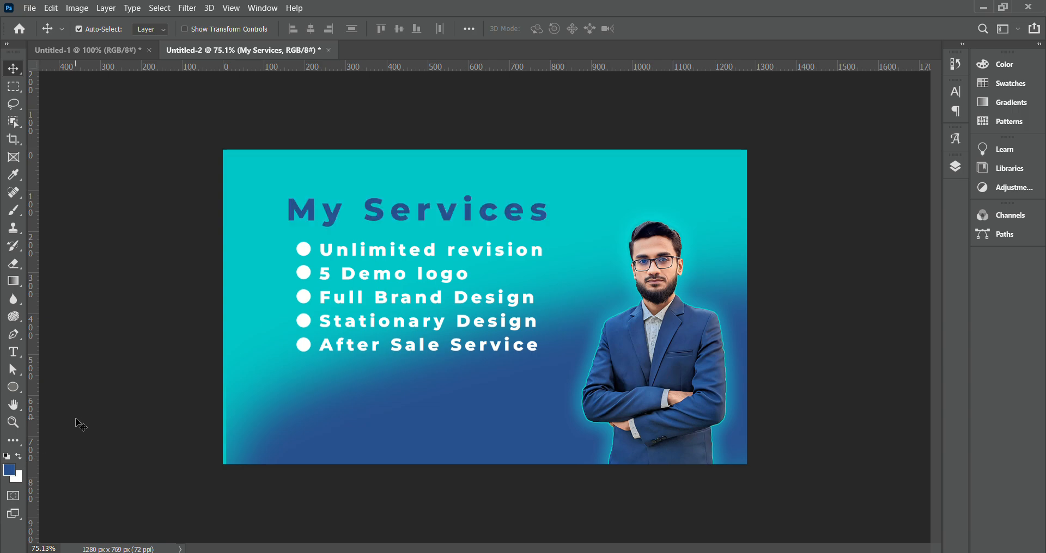
left_click(11, 470)
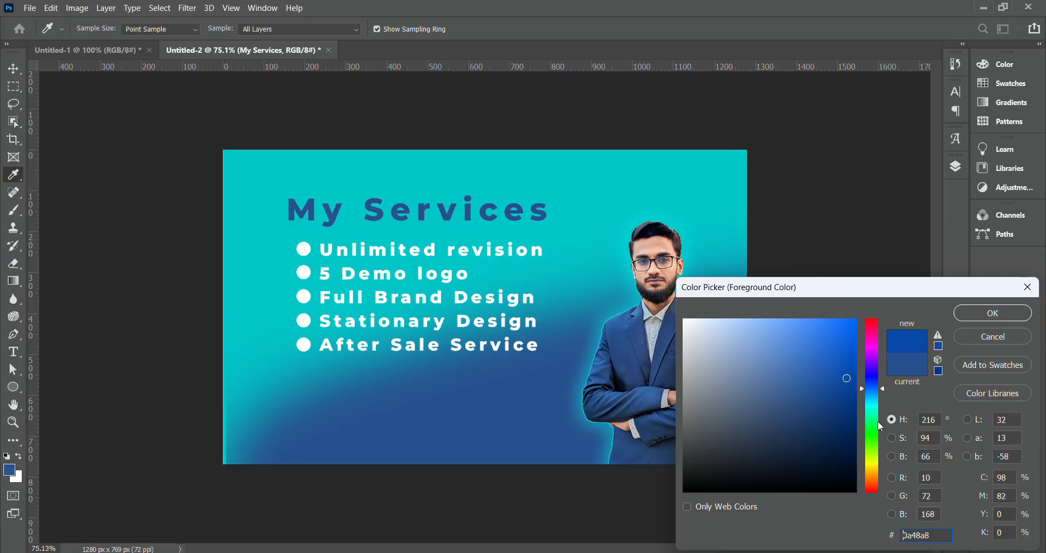
left_click_drag(875, 435, 874, 438)
left_click_drag(837, 376, 844, 362)
left_click_drag(874, 436, 849, 335)
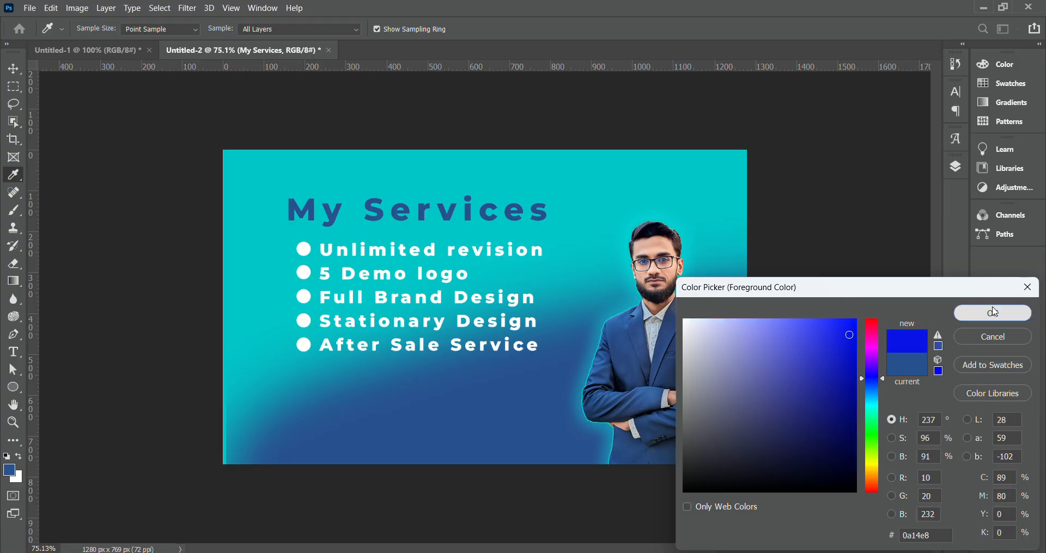
left_click(994, 312)
key("alt+BackSpace")
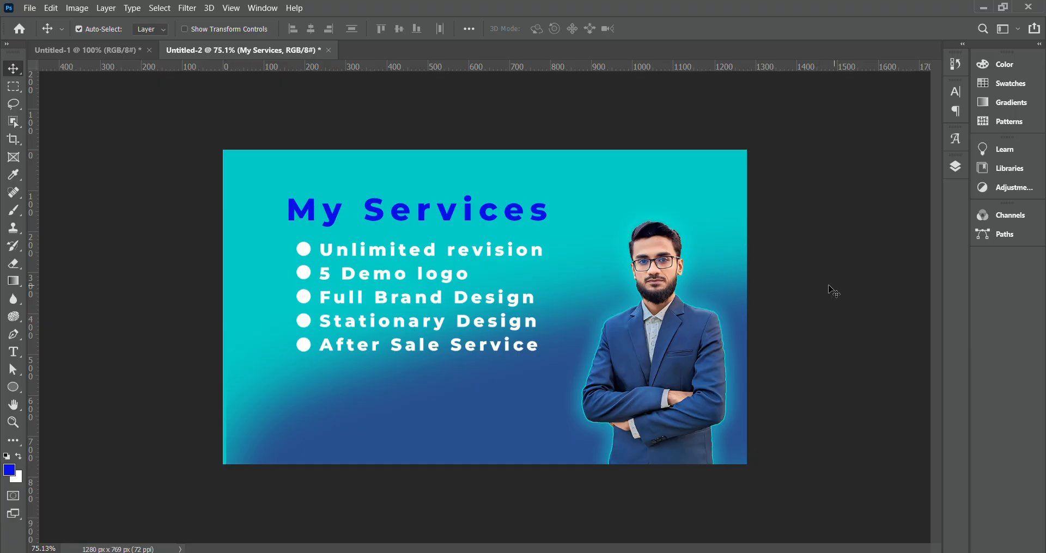
left_click(843, 257)
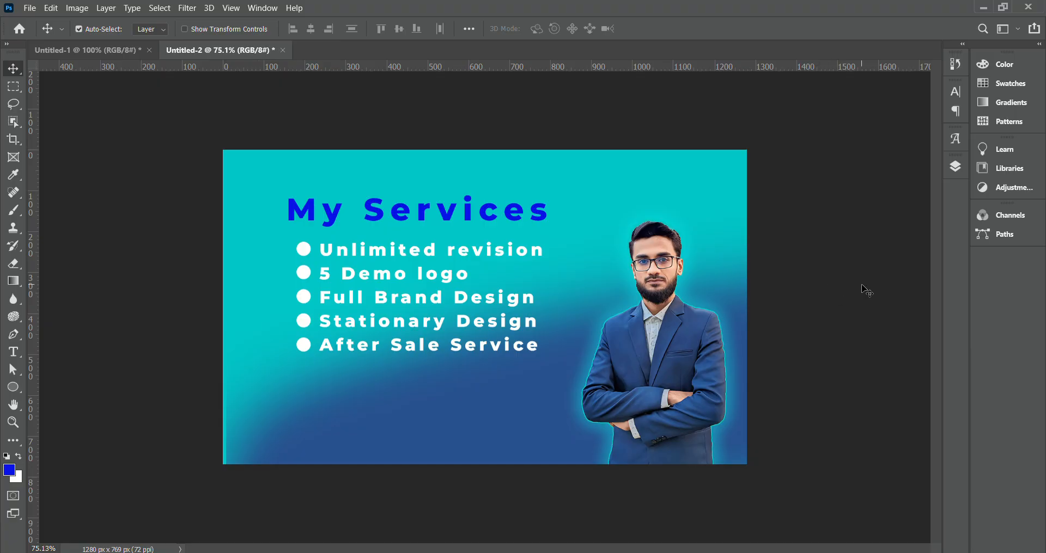
Compare the two banners and try to move the artwork in the Logo Design banner.
left_click(119, 50)
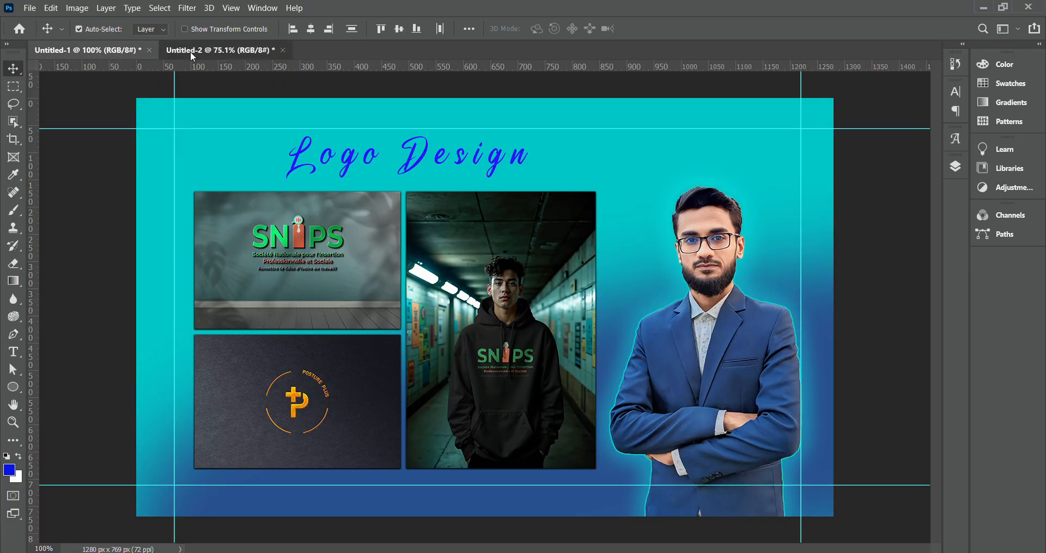
left_click(191, 51)
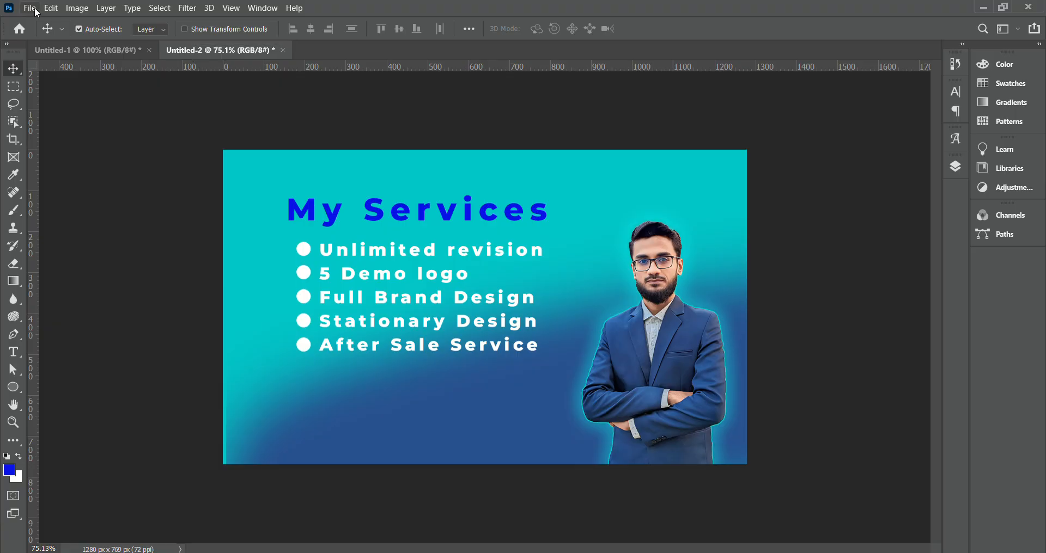
left_click(97, 49)
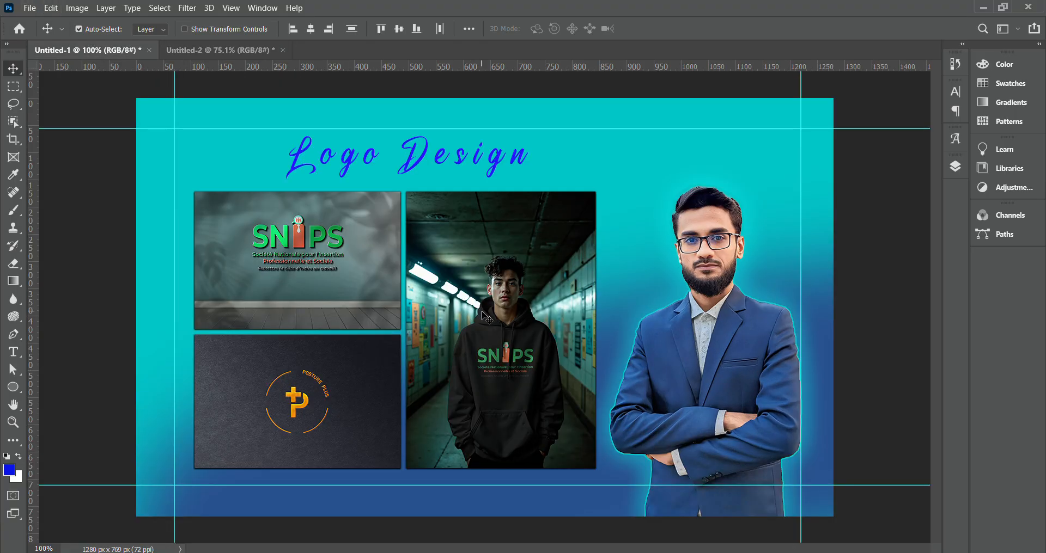
left_click_drag(532, 333, 548, 327)
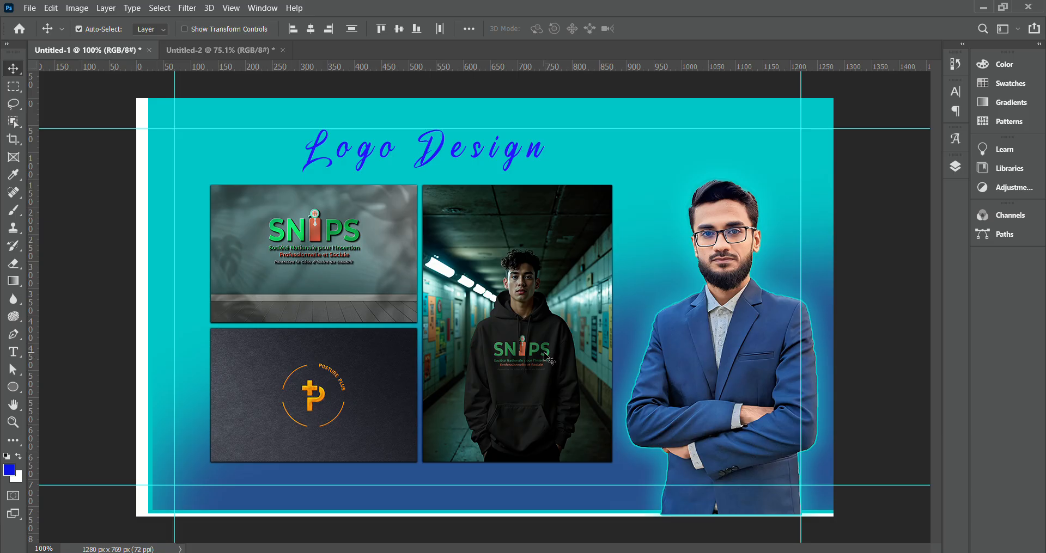
key("ctrl+z")
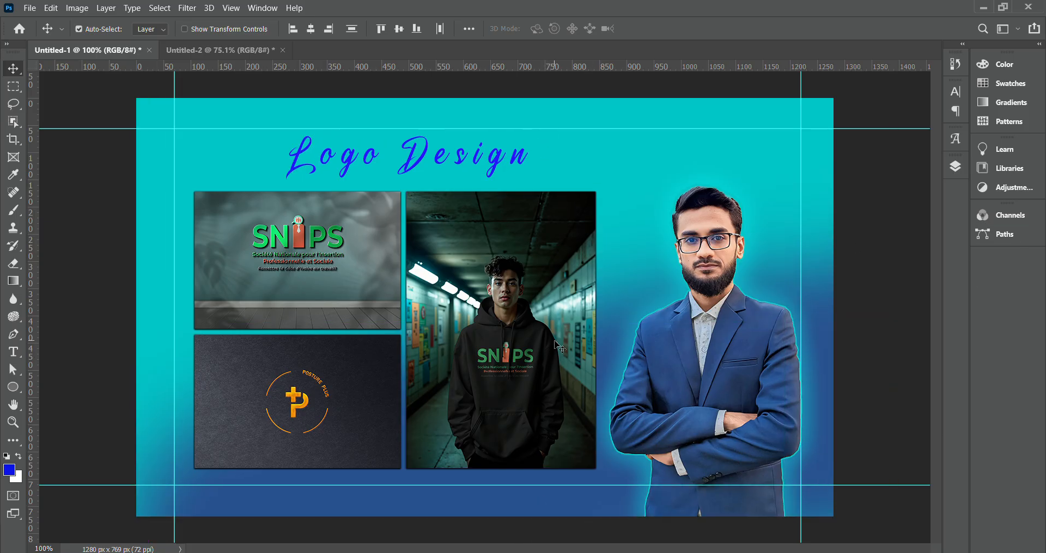
mouse_move(554, 341)
left_mouse_down()
mouse_move(573, 346)
mouse_move(541, 346)
left_mouse_up()
Check the Logo Design banner's layers by hiding and reshowing the logo mockup, logo mockup design, Logo Design and bg remove layers.
left_click(956, 167)
left_click(850, 291)
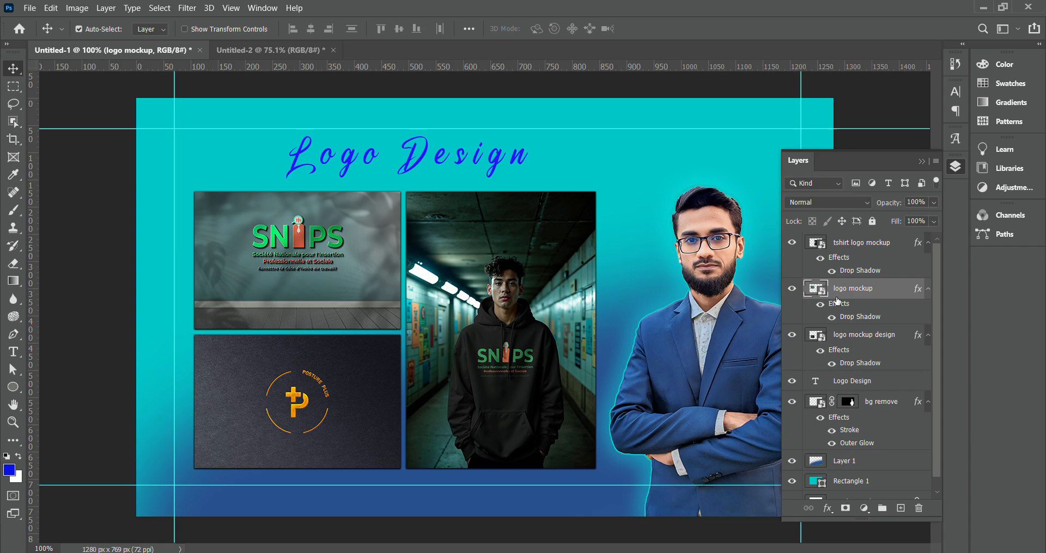
left_click(792, 289)
left_click(792, 289)
left_click(792, 334)
left_click(792, 334)
left_click(792, 382)
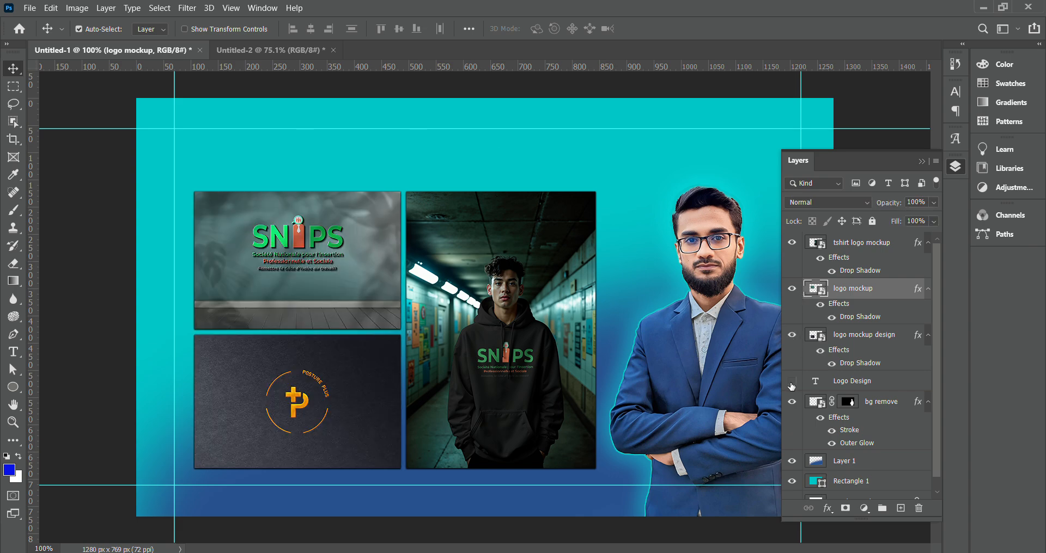
left_click(792, 381)
left_click(792, 402)
left_click(791, 408)
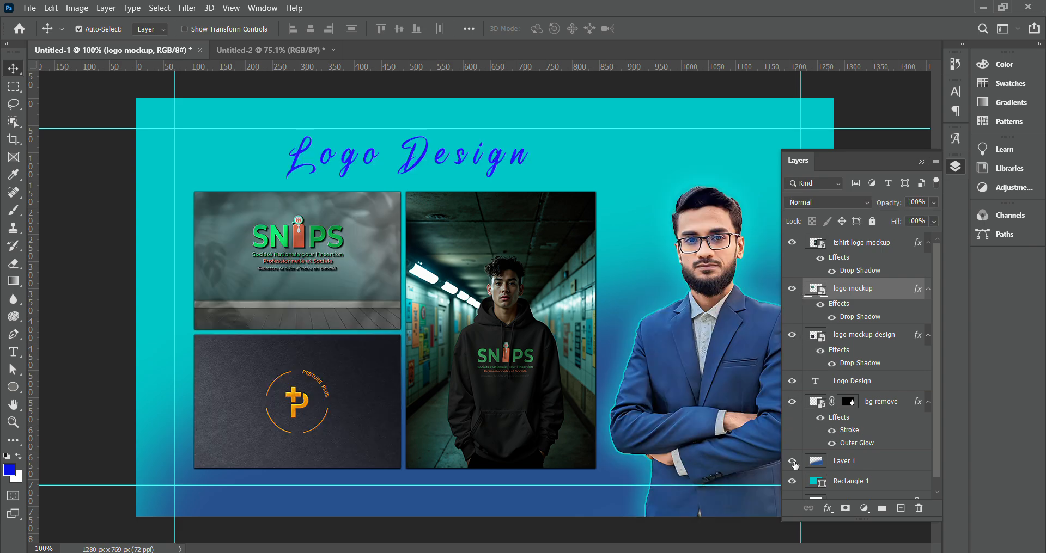
scroll(838, 444, "down", 2)
scroll(841, 460, "up", 2)
Copy the tshirt logo mockup layer into the My Services banner and place it between Layer 1 and Rectangle 1.
key("alt+]")
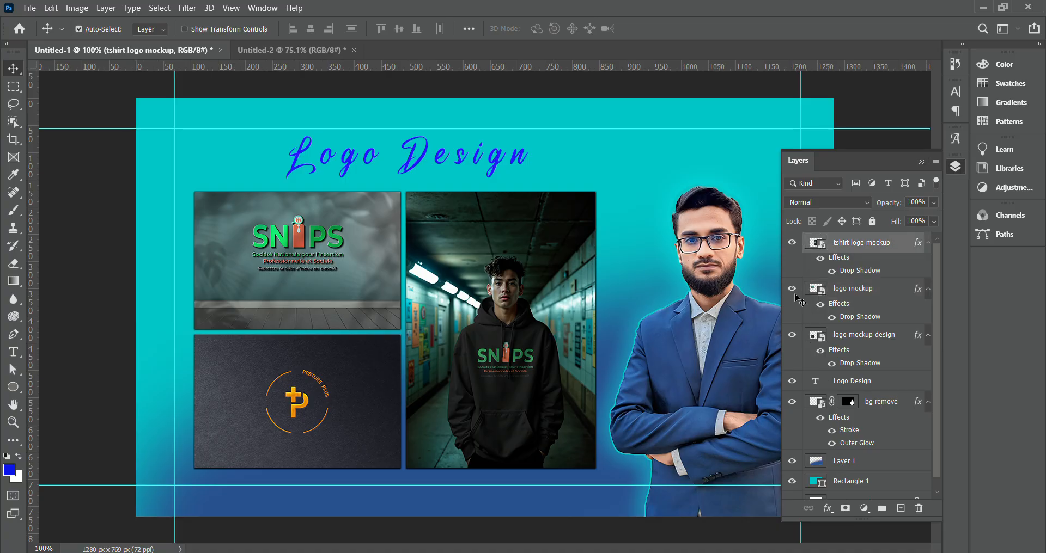
left_click_drag(567, 302, 268, 54)
left_click_drag(488, 310, 488, 309)
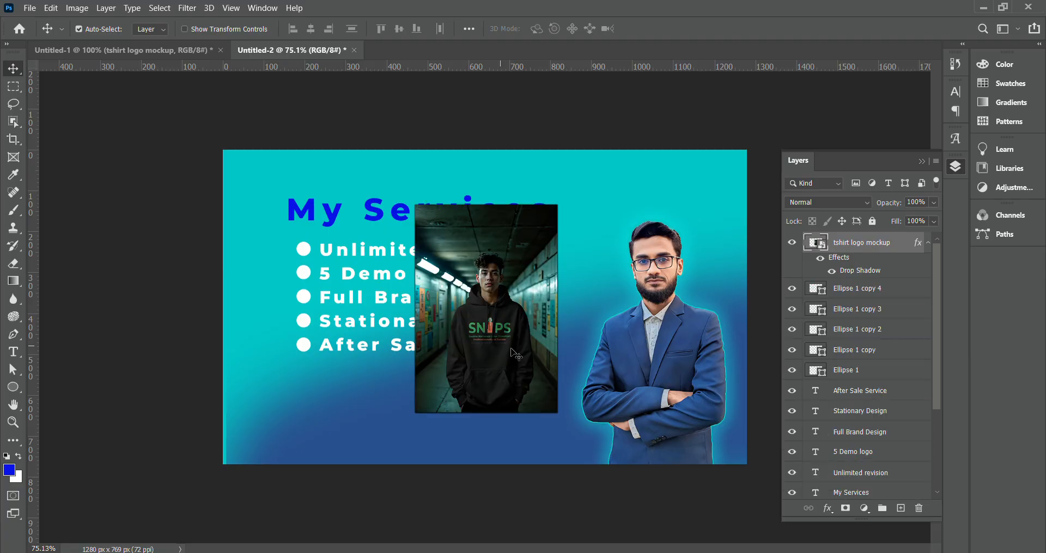
left_click_drag(515, 354, 492, 385)
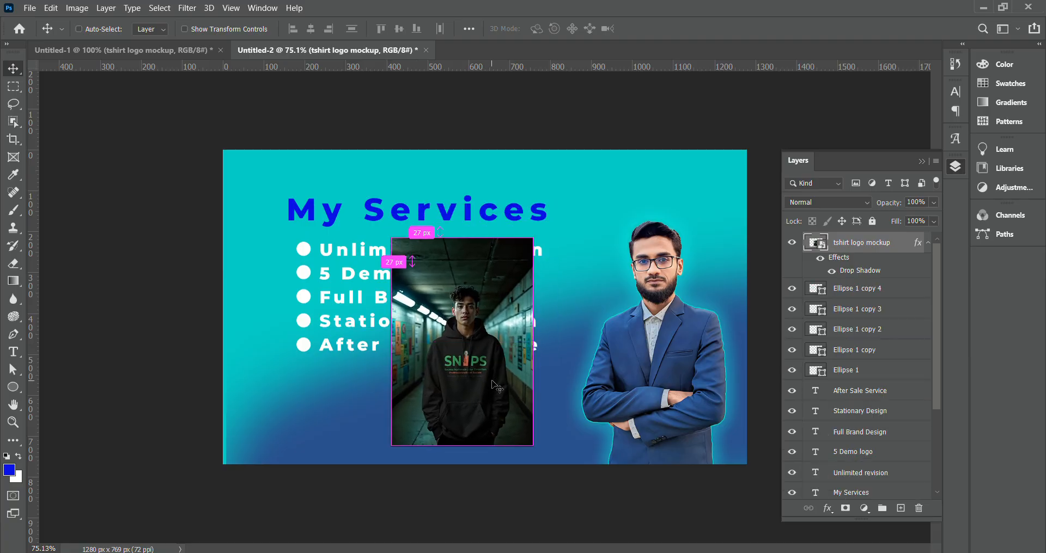
key("ctrl+shift+[")
key("ctrl+]")
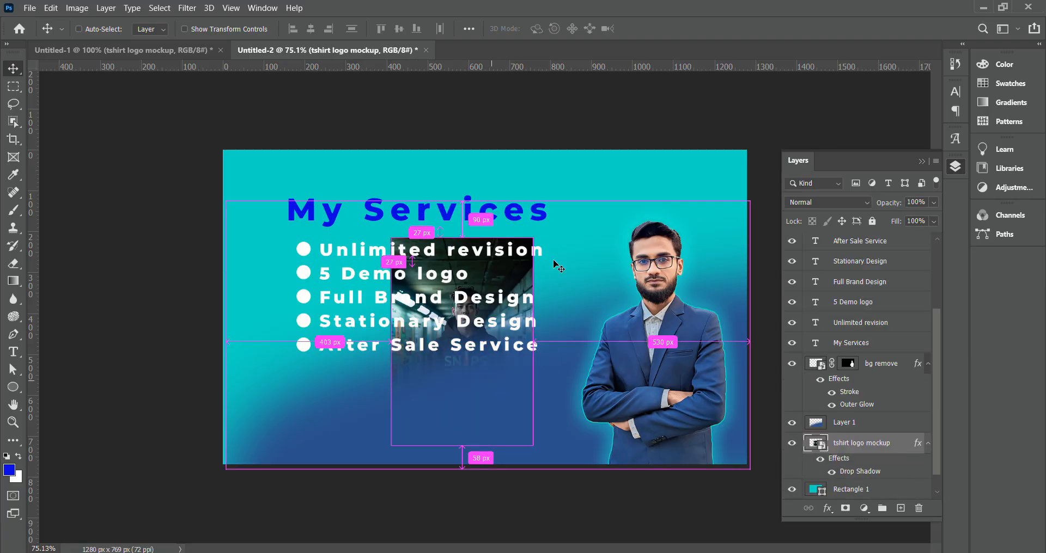
Scale the t-shirt mockup proportionally to 13.95% and position it behind the glowing man, covering the banner's right half.
key("ctrl+t")
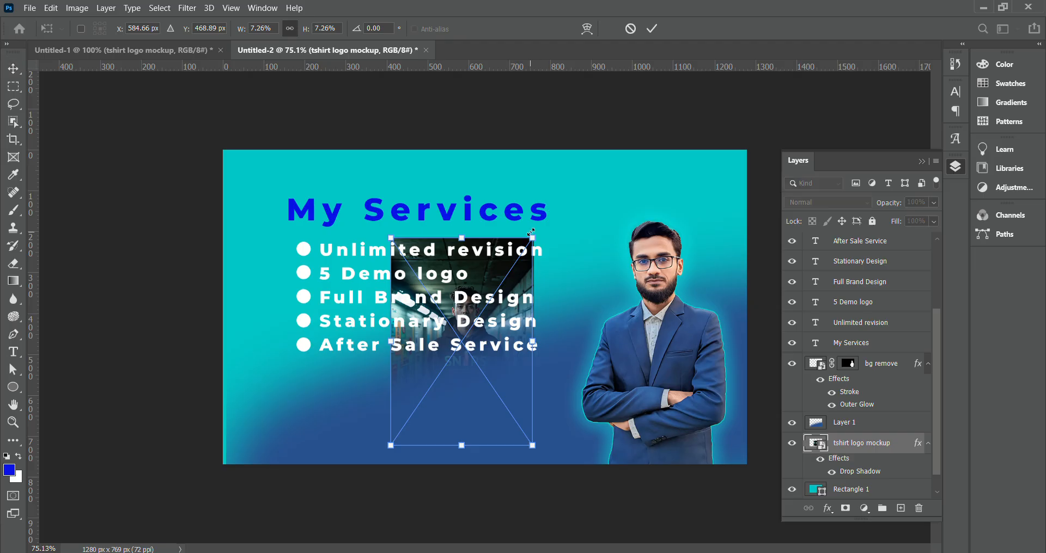
left_click_drag(532, 233, 621, 108)
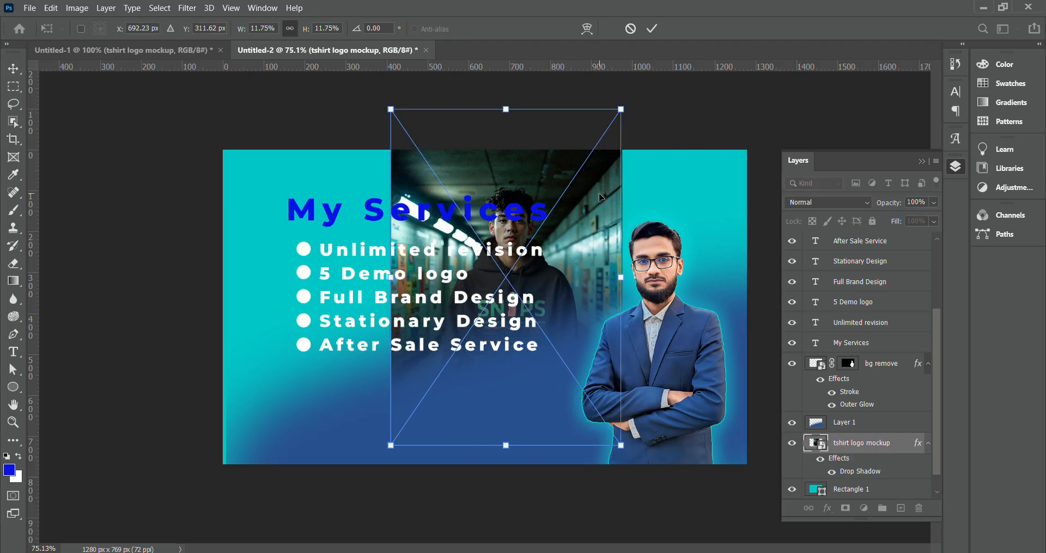
left_click_drag(601, 197, 688, 191)
left_click_drag(709, 102, 753, 40)
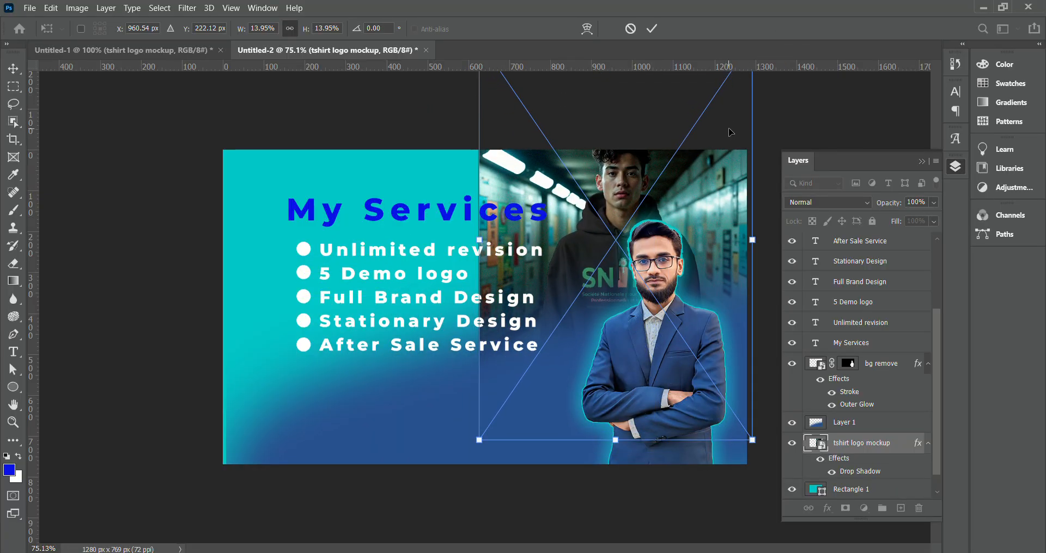
left_click_drag(729, 131, 737, 141)
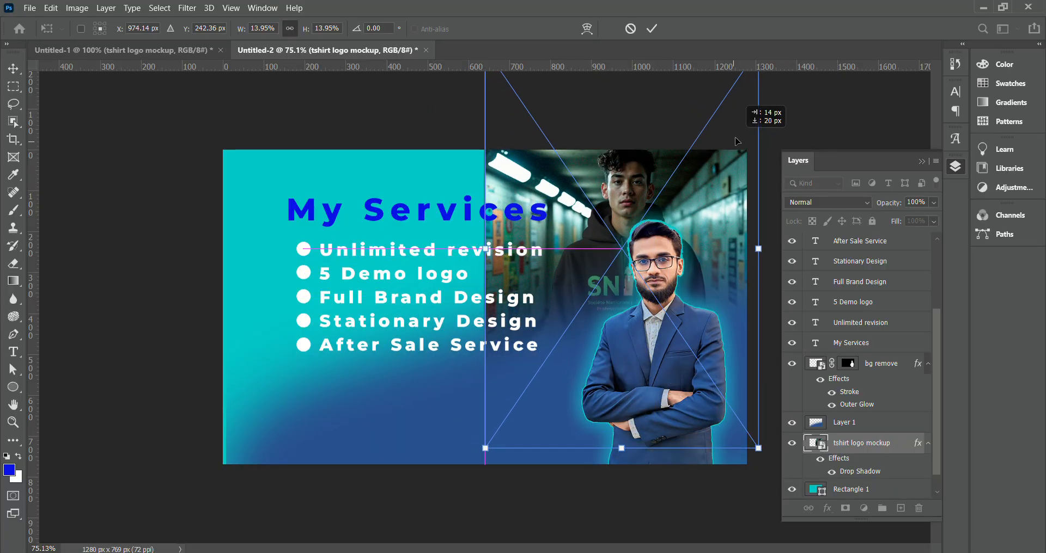
left_click(653, 28)
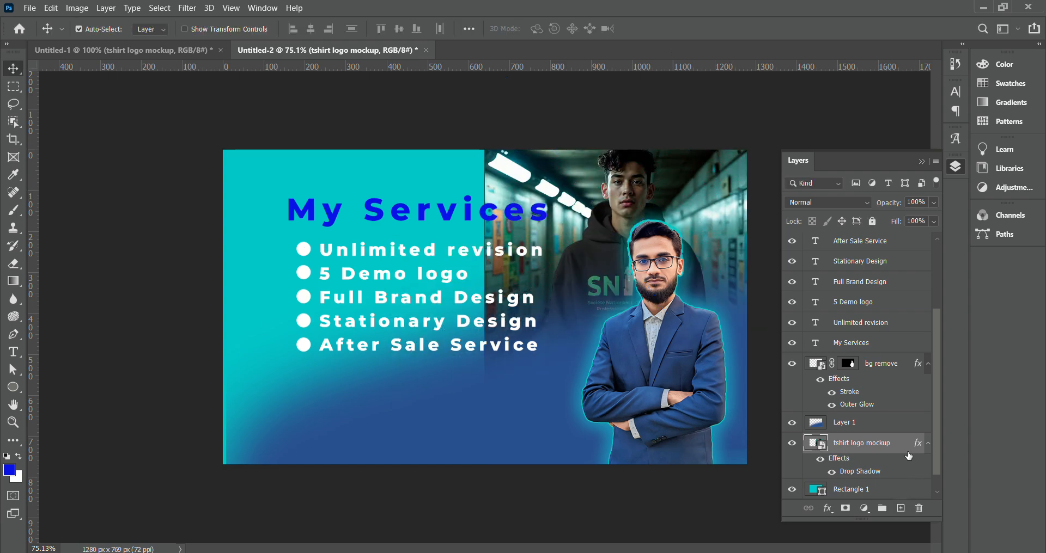
Shift the enlarged t-shirt mockup slightly up and left behind the man, and compare the banner without it.
scroll(880, 450, "down", 1)
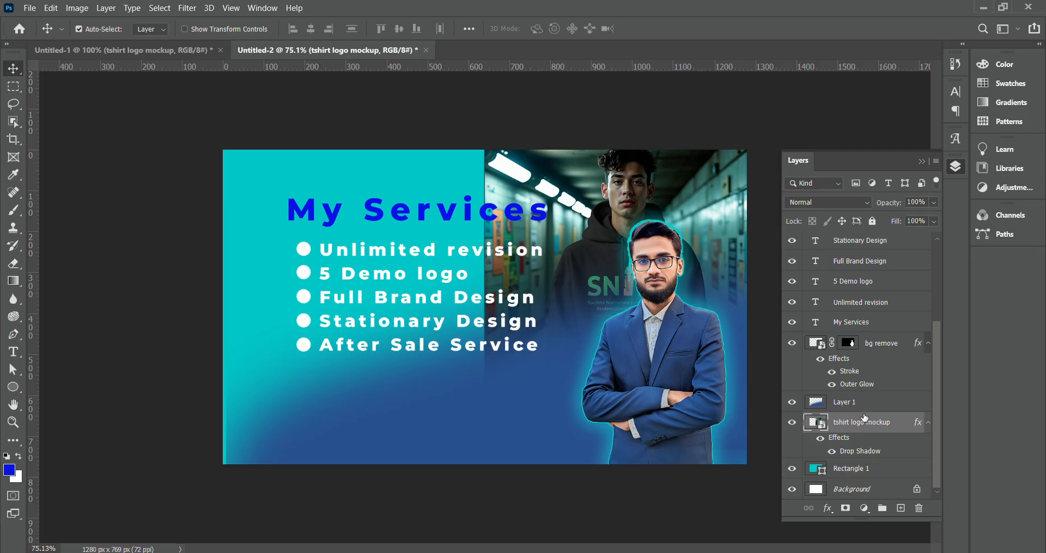
left_click_drag(718, 187, 636, 135)
left_click_drag(654, 173, 696, 181)
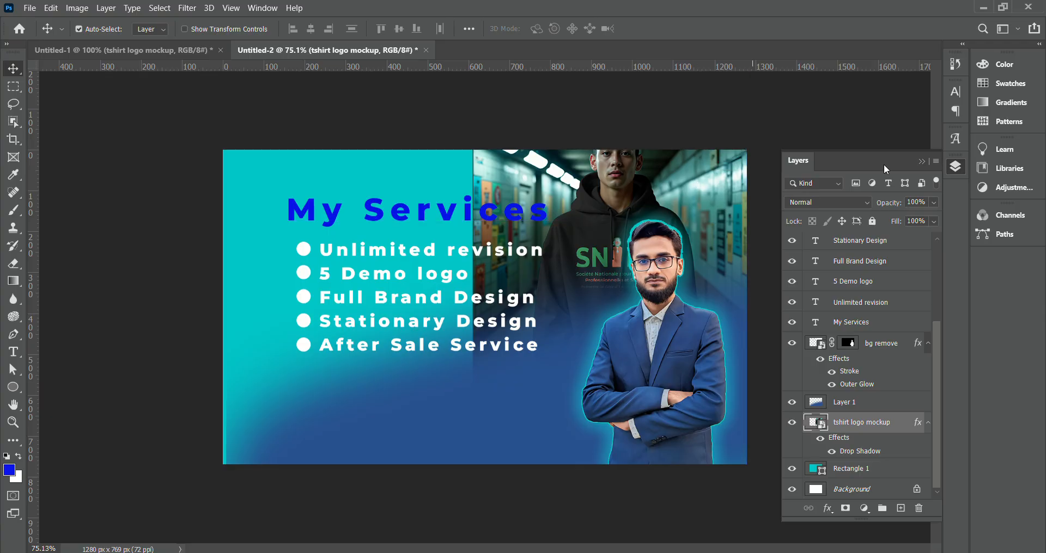
left_click(793, 423)
left_click(793, 423)
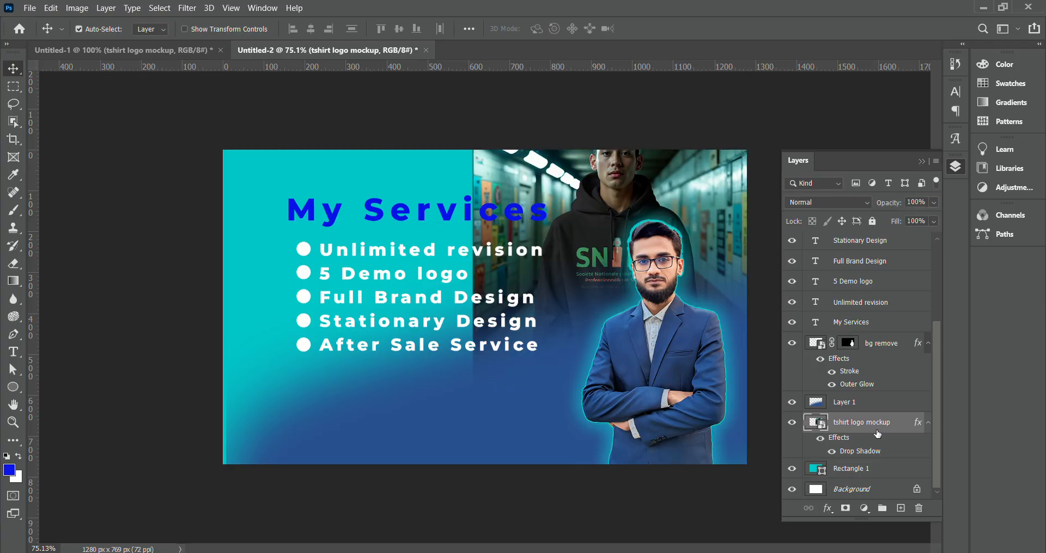
Add a layer mask to the t-shirt mockup and set up the Brush tool with a soft 300 px tip.
left_click(845, 509)
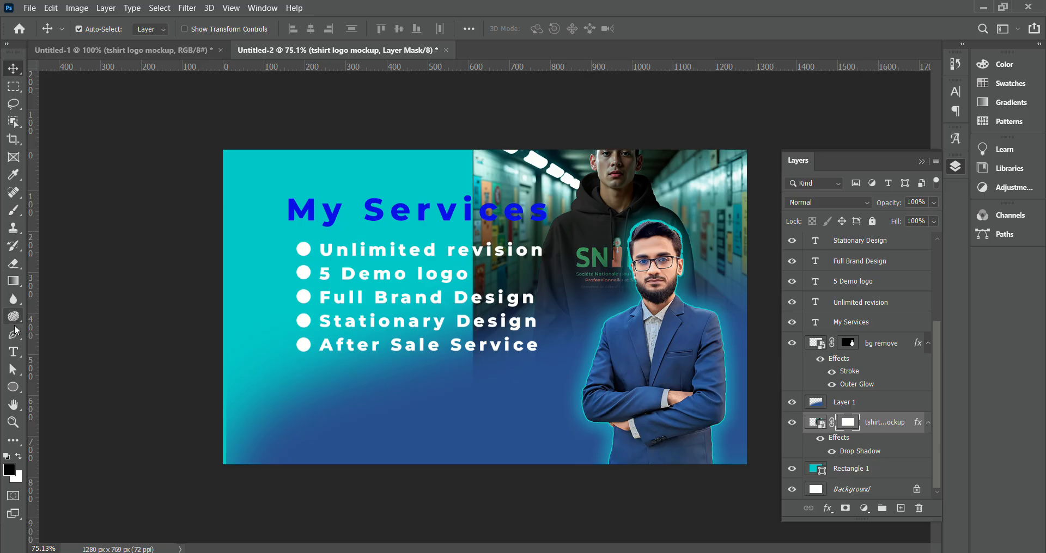
left_click(13, 210)
left_click(81, 209)
key("bracketleft")
key("bracketleft")
key("bracketleft")
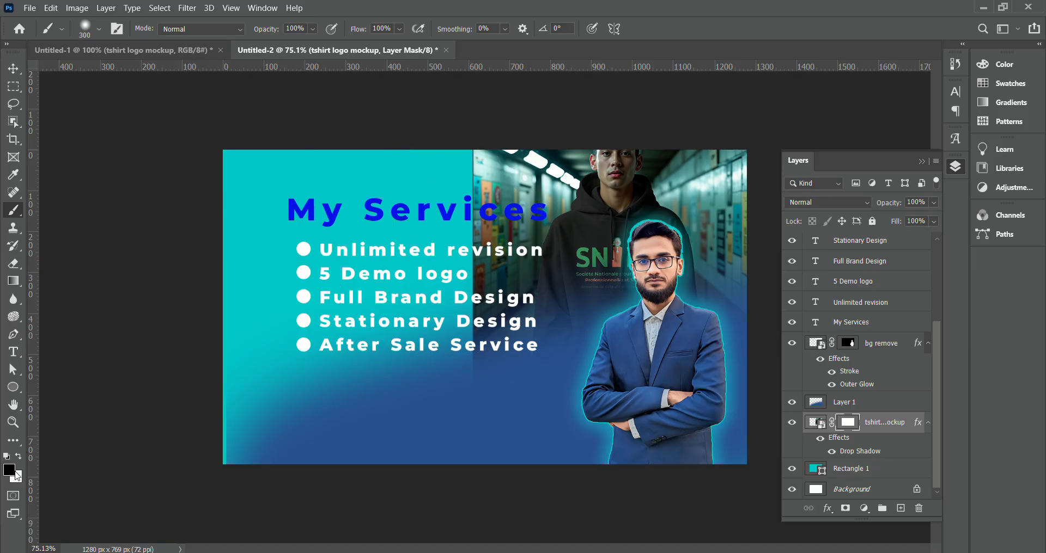
Paint black on the mask along the t-shirt mockup's left edge to fade it, and undo the unwanted strokes.
left_click(474, 207)
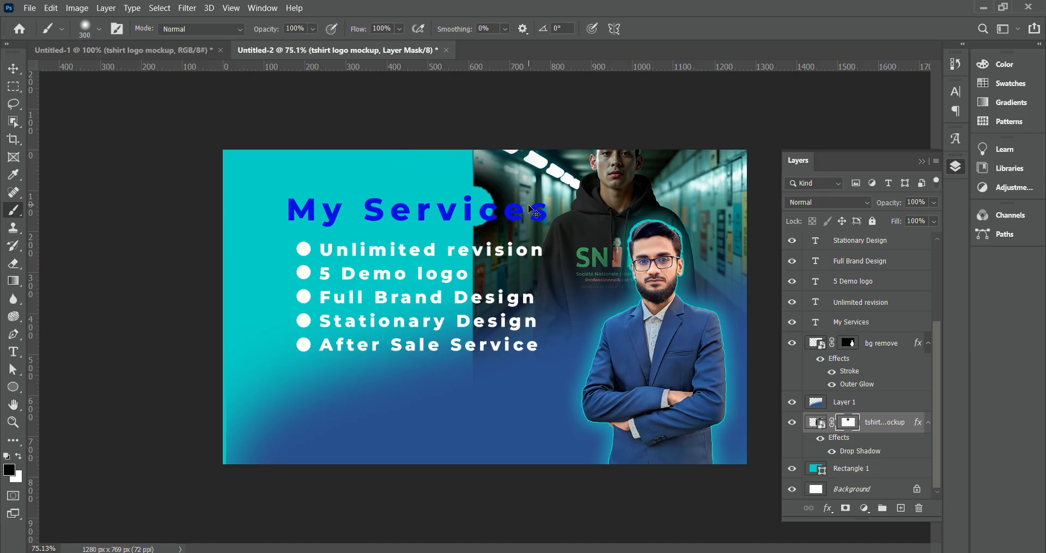
key("ctrl+z")
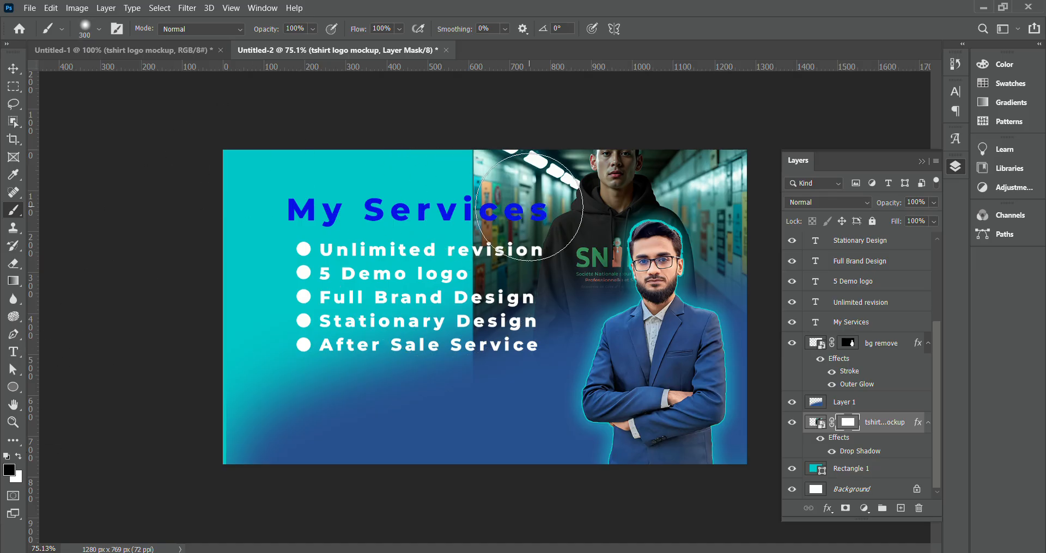
left_click(99, 30)
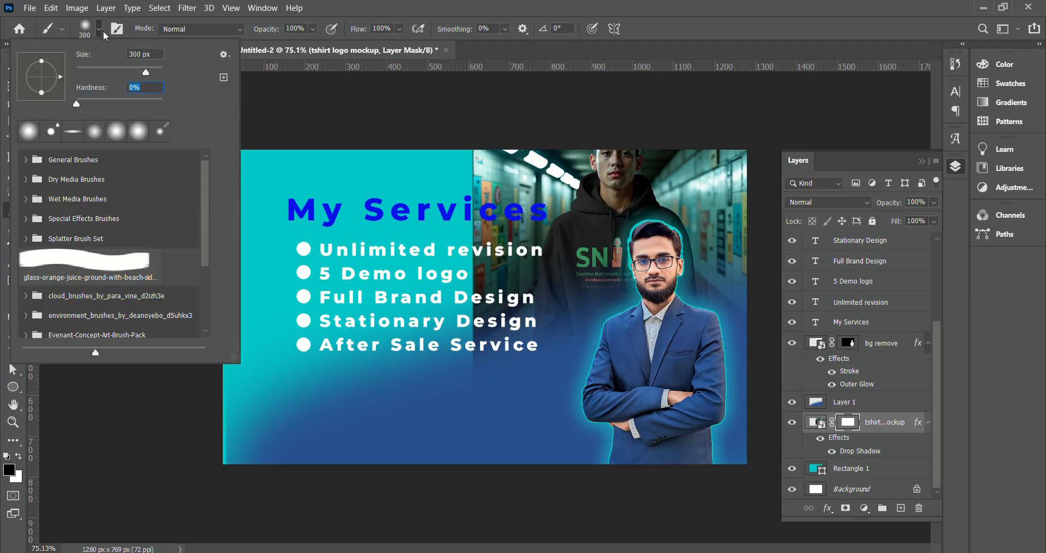
key("Return")
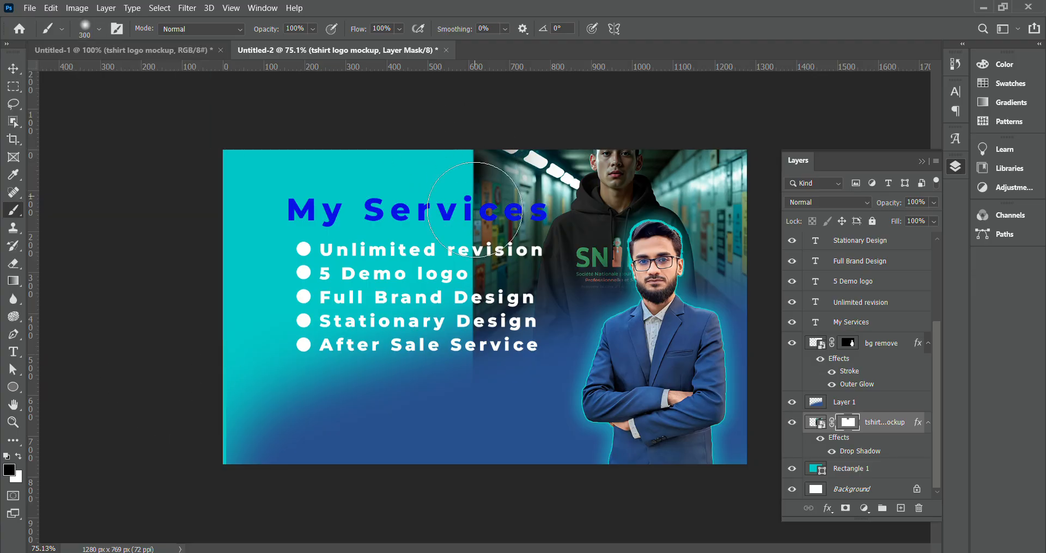
mouse_move(474, 210)
left_mouse_down()
mouse_move(469, 325)
mouse_move(494, 423)
mouse_move(479, 391)
mouse_move(471, 287)
mouse_move(477, 119)
left_mouse_up()
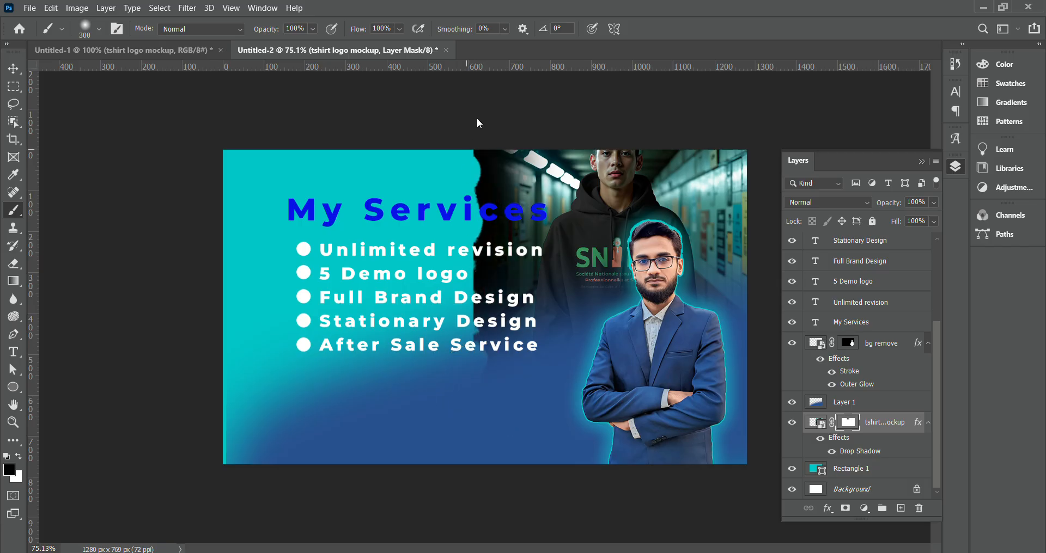
key("ctrl+z")
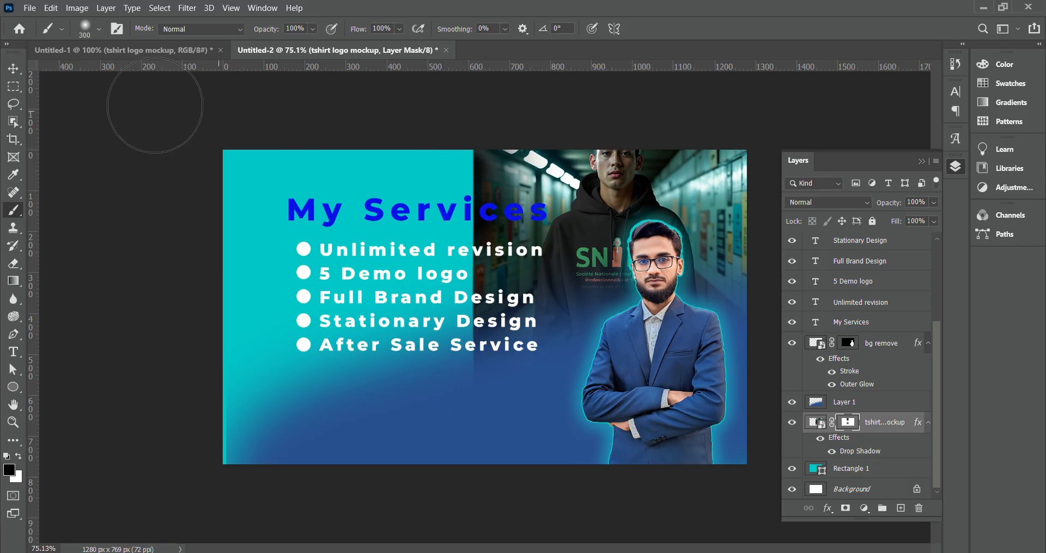
Choose the Soft Round tip from the General Brushes for the Brush tool.
left_click(99, 29)
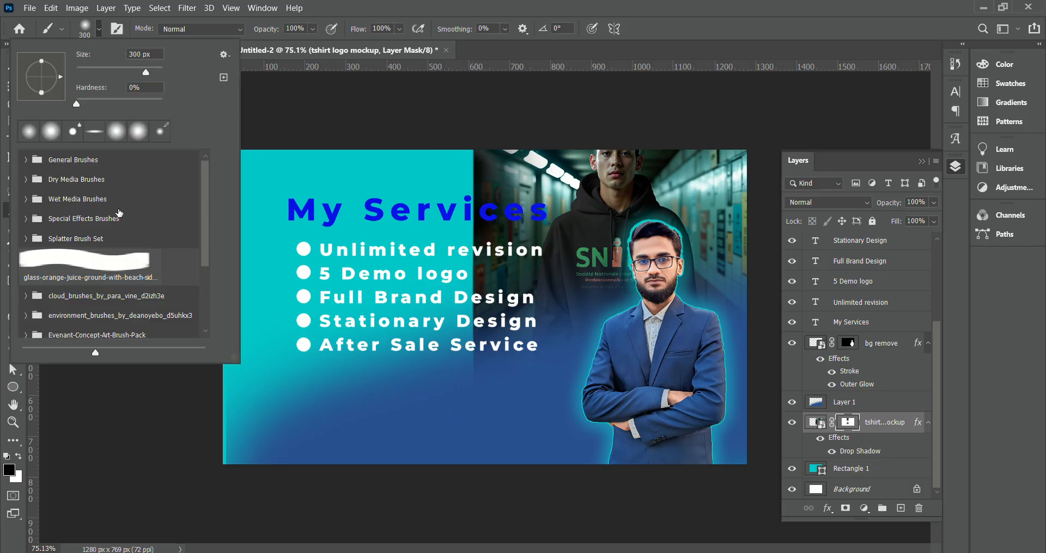
left_click(27, 160)
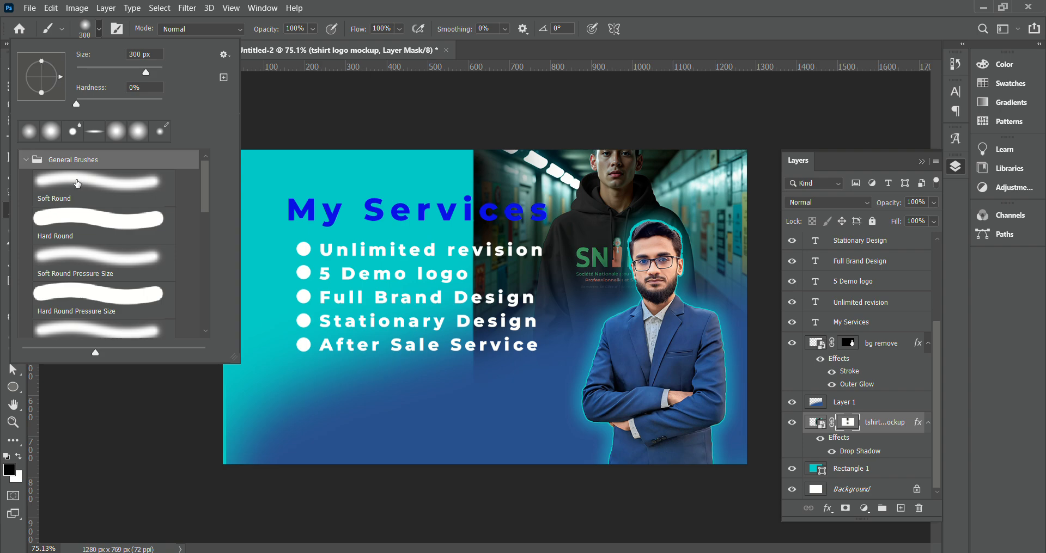
left_click(77, 184)
left_click(26, 159)
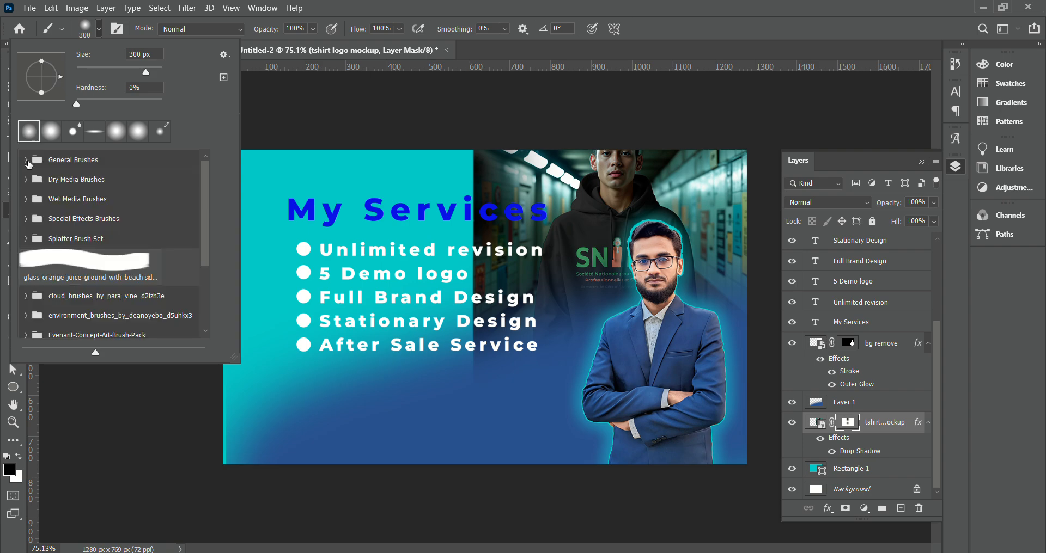
left_click(100, 28)
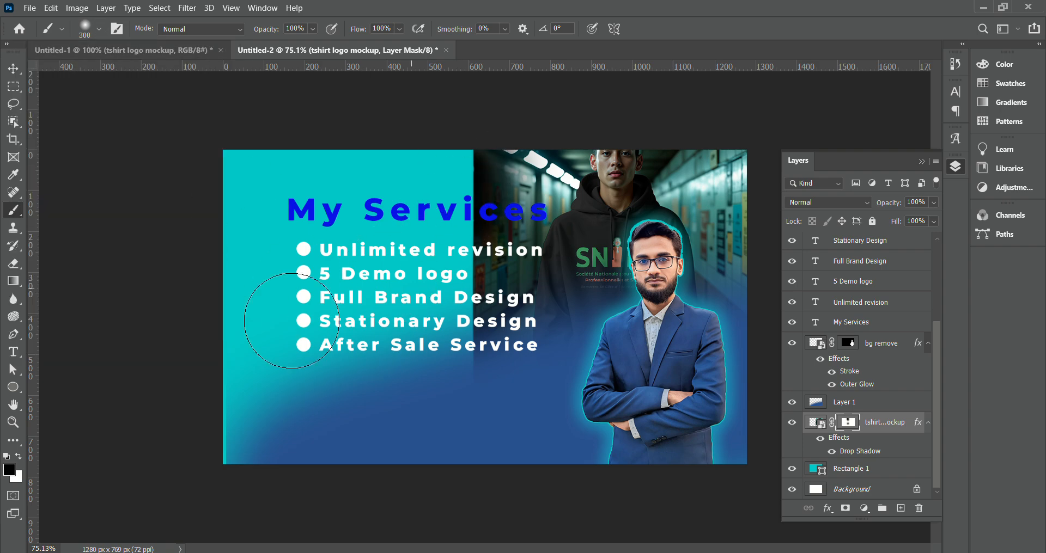
Paint white on the mask along the t-shirt mockup's left edge to restore the faded area, and collapse the Layers panel.
left_click(19, 458)
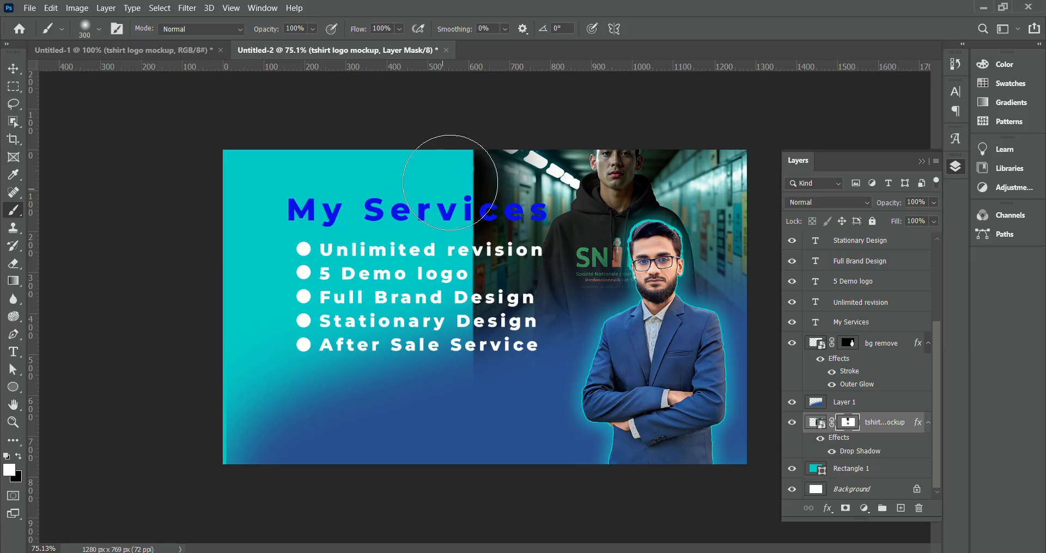
left_click_drag(468, 387, 475, 188)
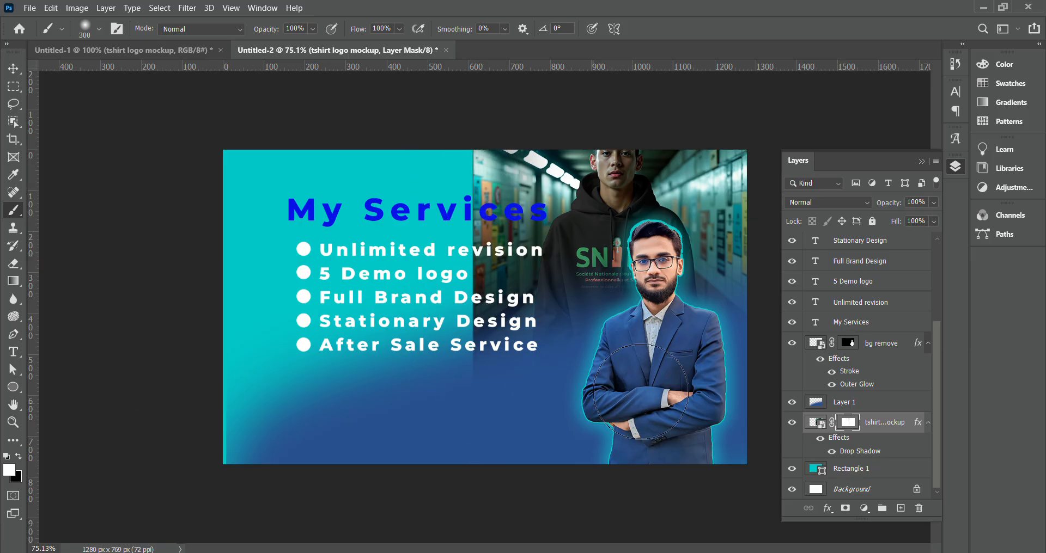
left_click(922, 162)
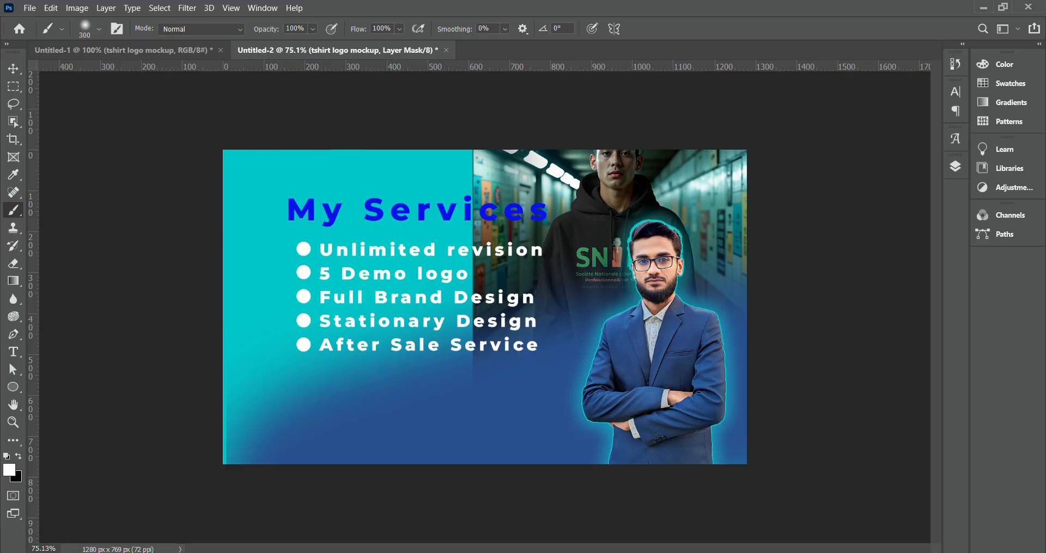
View the Logo Design banner document and return to the My Services banner.
mouse_move(714, 551)
left_click(198, 55)
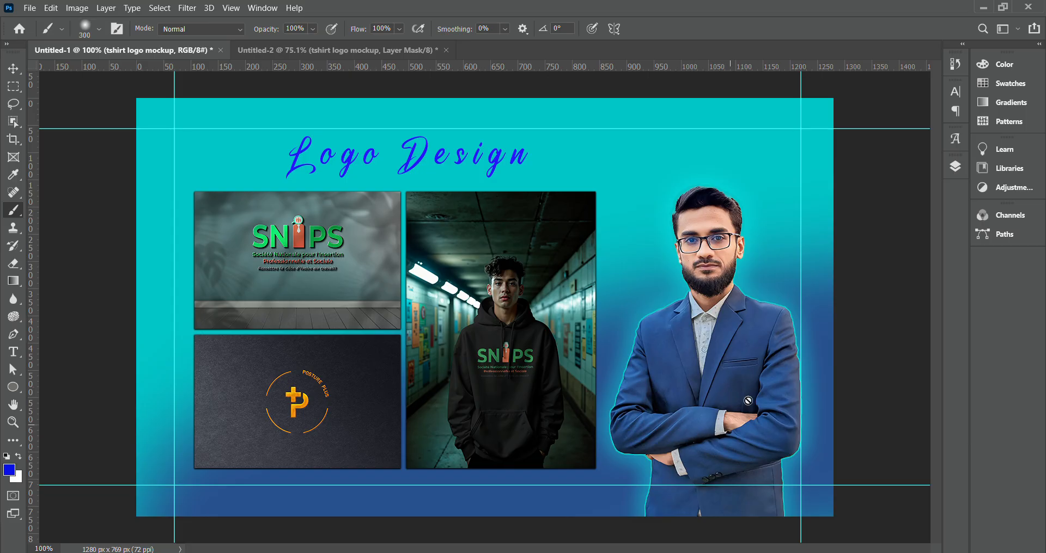
left_click(345, 50)
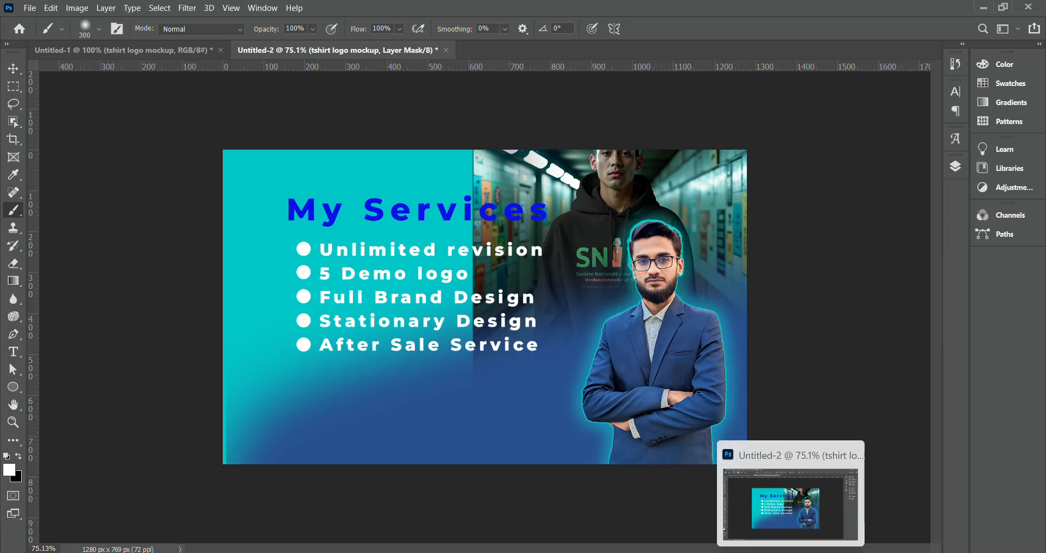
Switch to the Fiverr browser window and look over the gig images in the logo design search results.
left_click(791, 551)
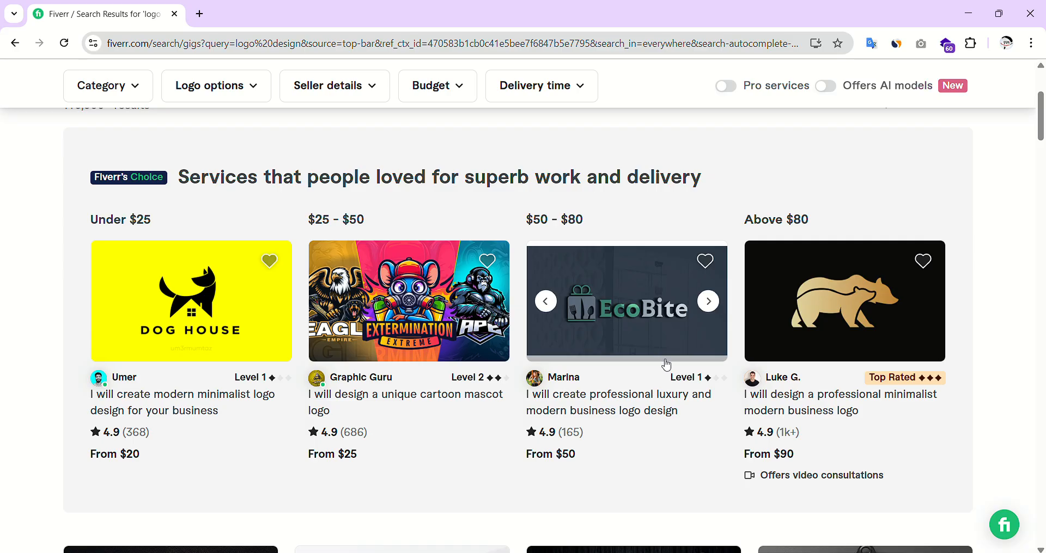
scroll(688, 434, "down", 5)
scroll(692, 444, "up", 10)
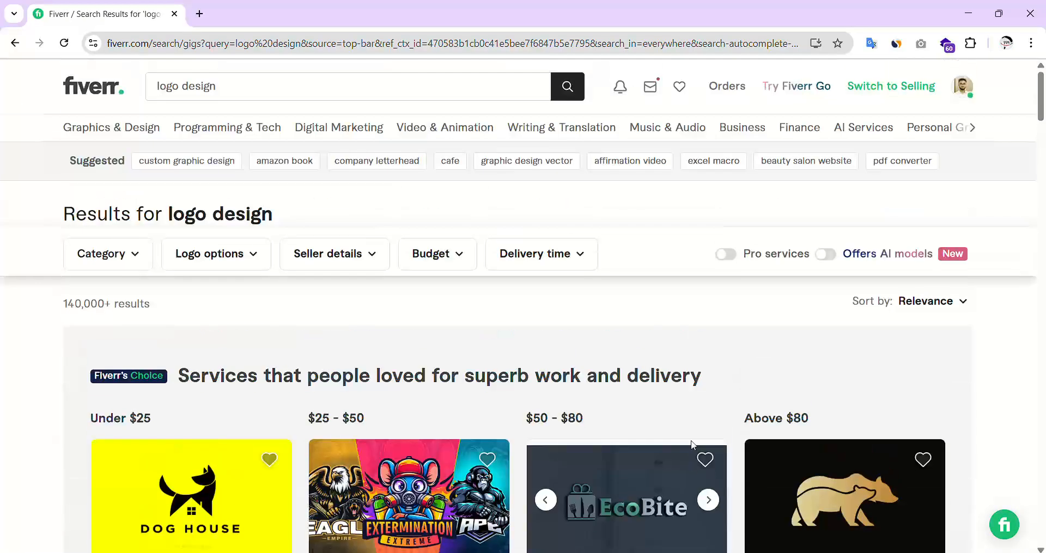
scroll(691, 444, "down", 4)
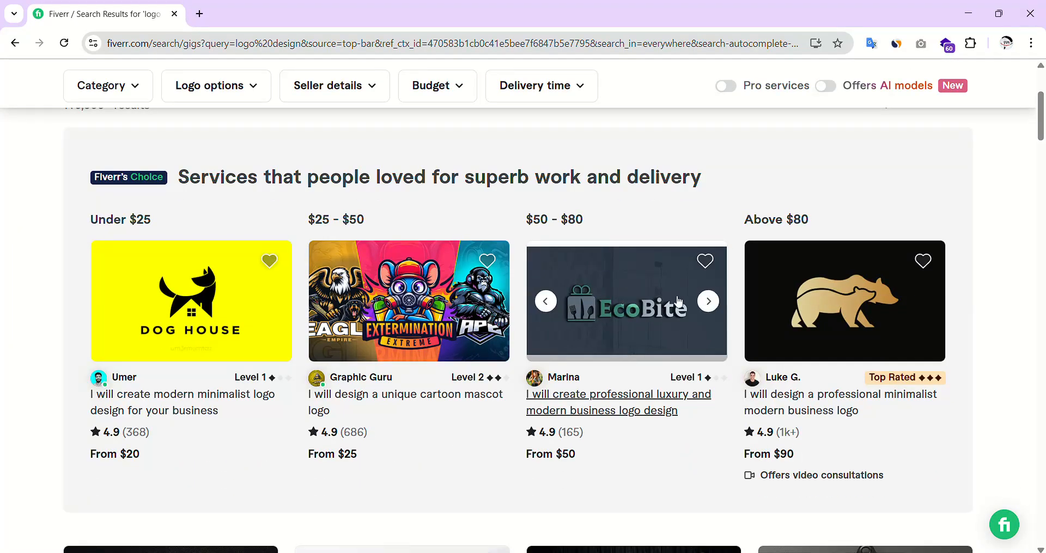
scroll(693, 328, "up", 2)
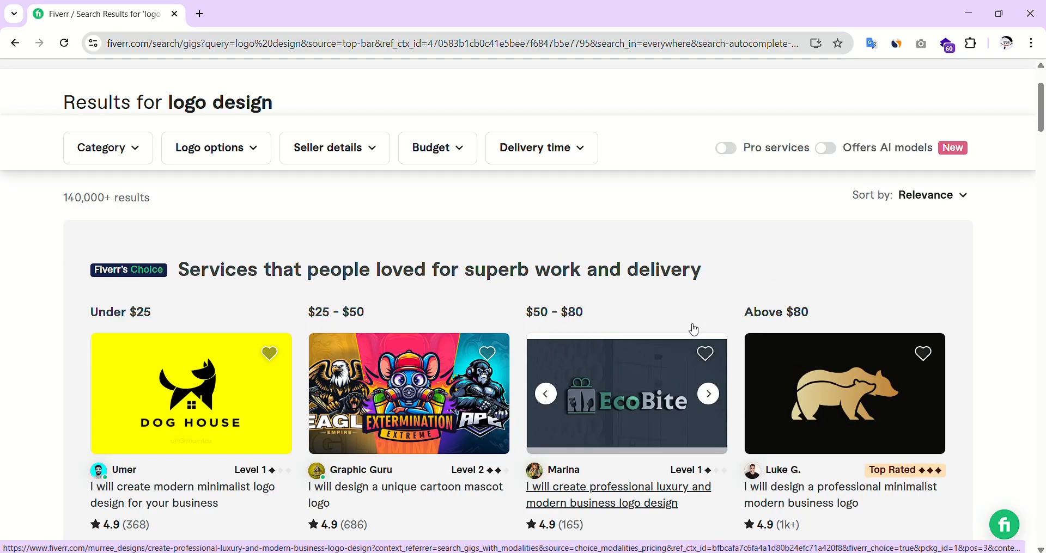
scroll(693, 328, "up", 2)
scroll(782, 390, "down", 4)
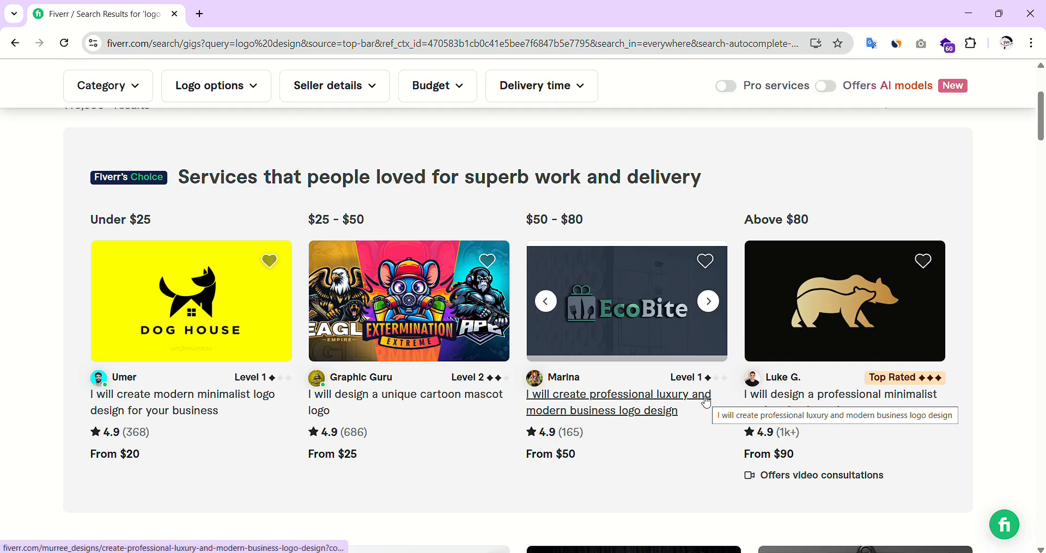
scroll(705, 390, "up", 4)
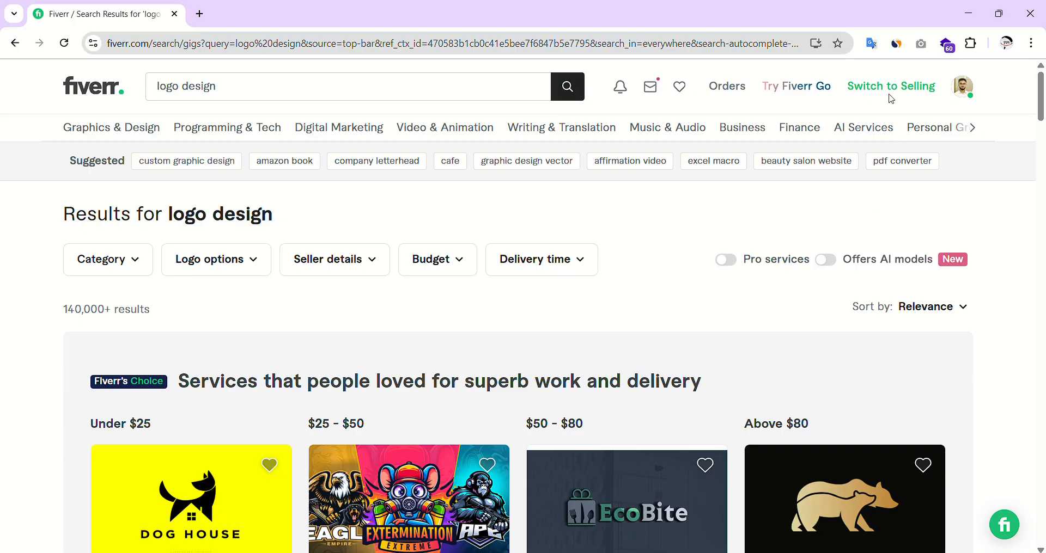
Switch Fiverr to selling mode and open the draft gig "do essential logo design for your brand" for editing.
left_click(903, 92)
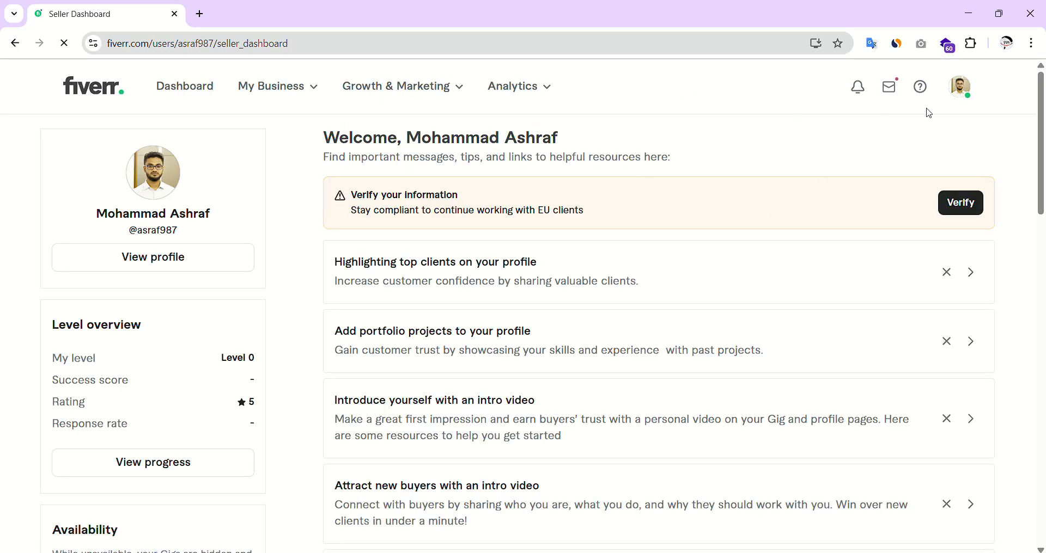
left_click(295, 88)
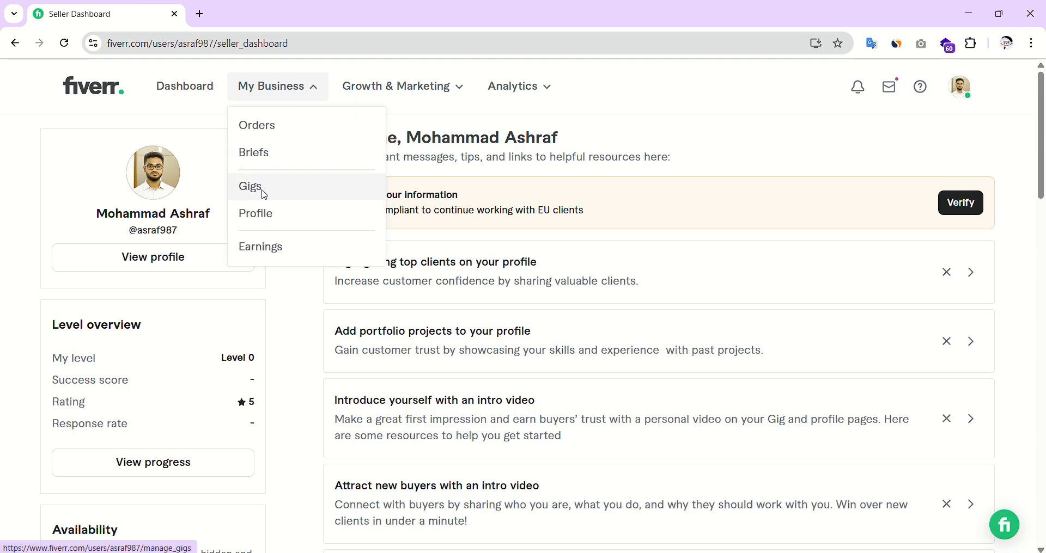
left_click(256, 188)
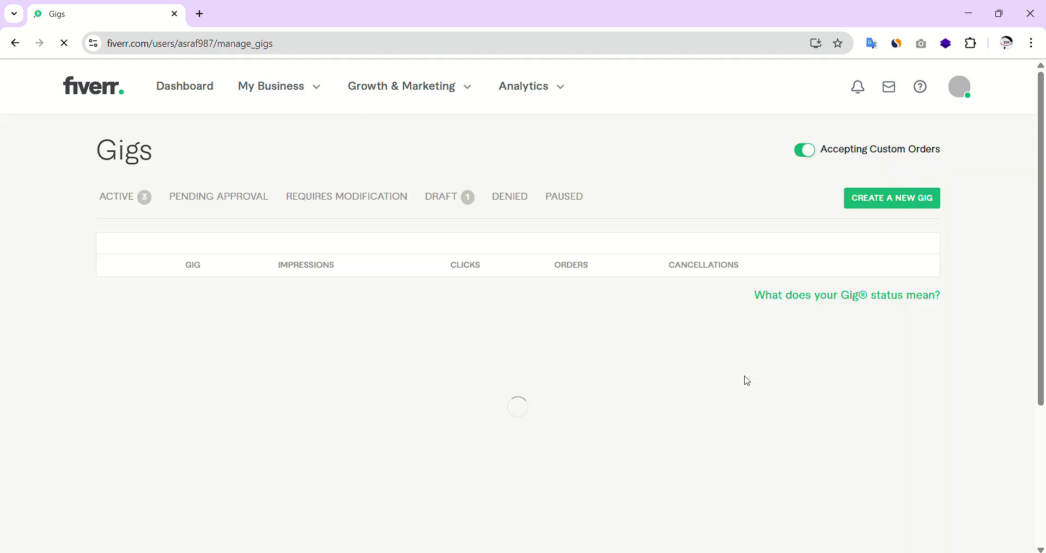
left_click(450, 199)
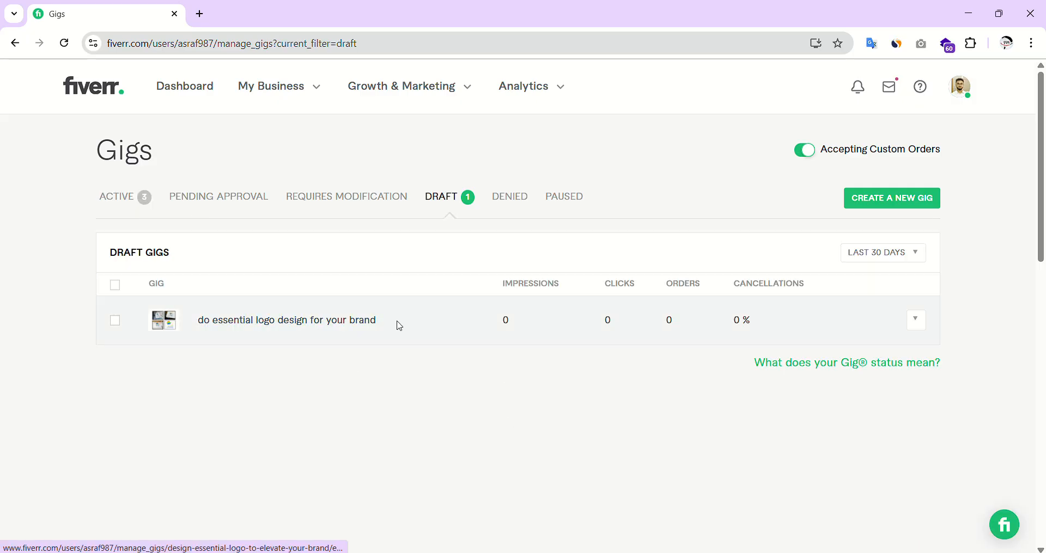
left_click(918, 323)
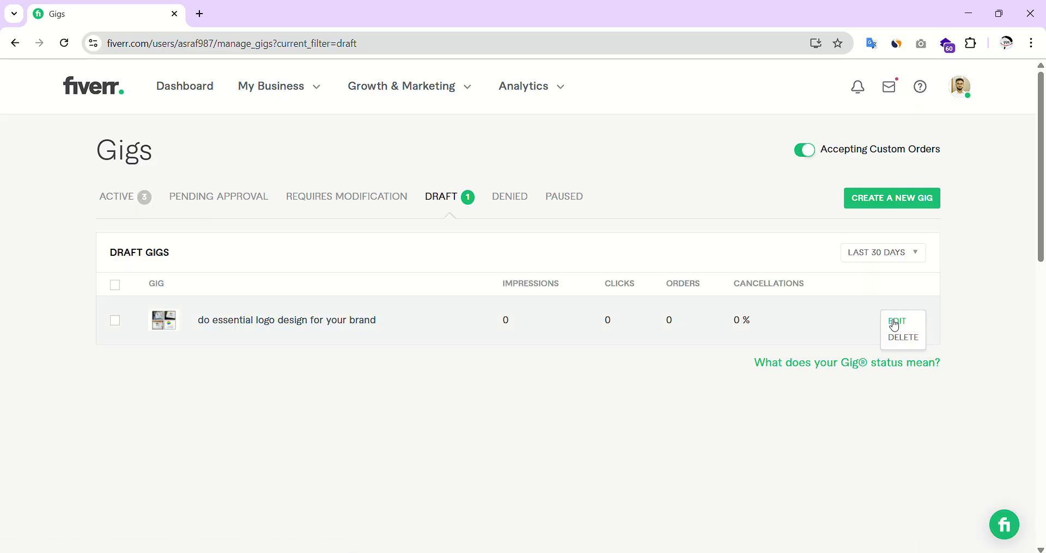
left_click(892, 325)
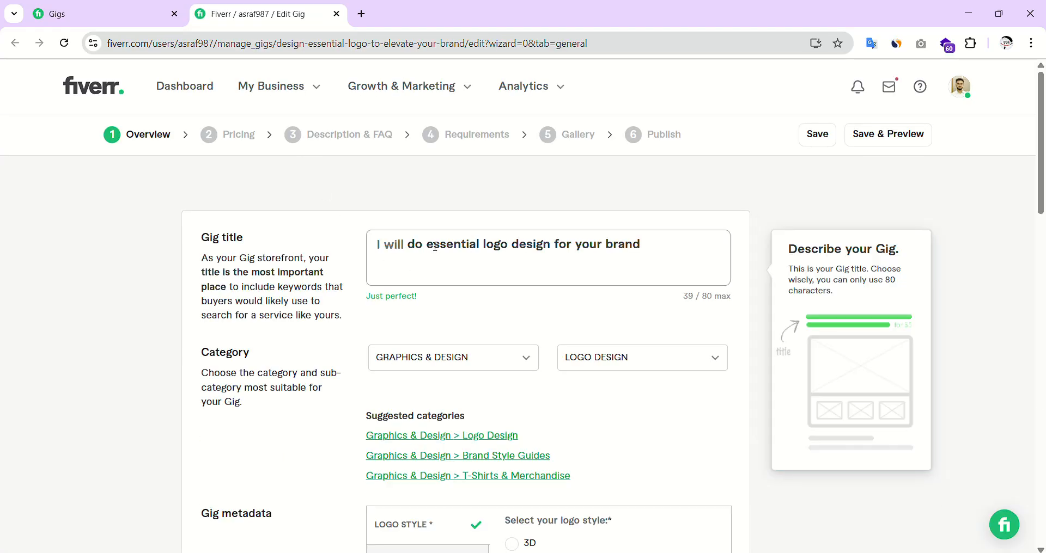
Review the gig's title and search tags in the Overview, and save to continue to Pricing.
left_click_drag(430, 247, 506, 250)
left_click(499, 248)
scroll(508, 414, "down", 12)
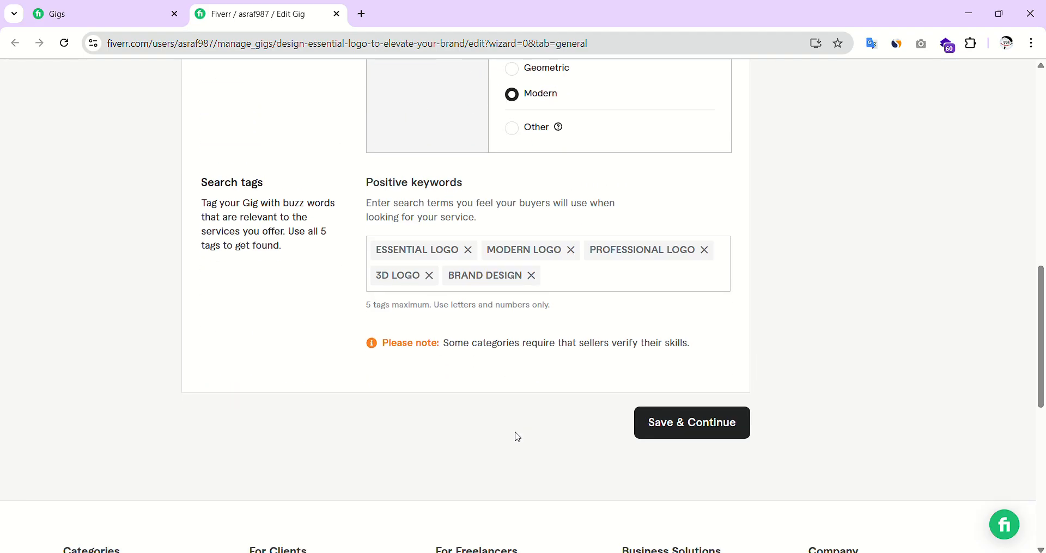
scroll(423, 321, "up", 1)
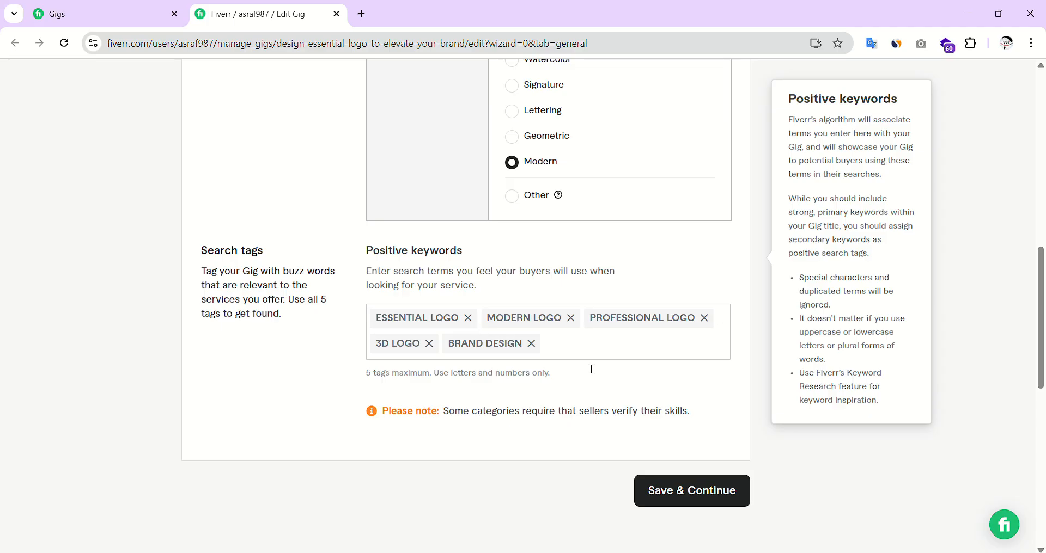
left_click(706, 498)
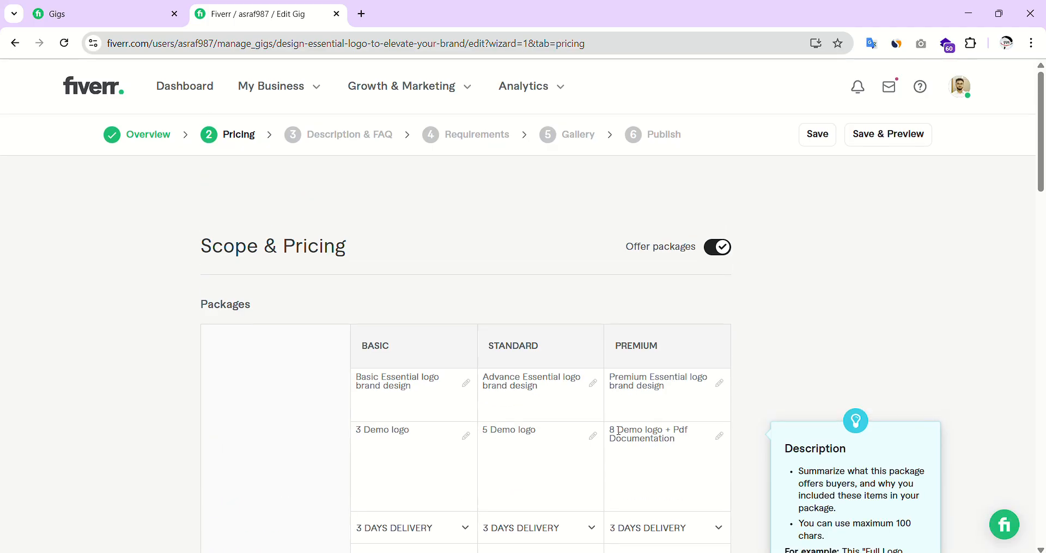
Review the Basic, Standard and Premium packages, their prices and the extra services, and save to continue to Description & FAQ.
scroll(557, 327, "down", 2)
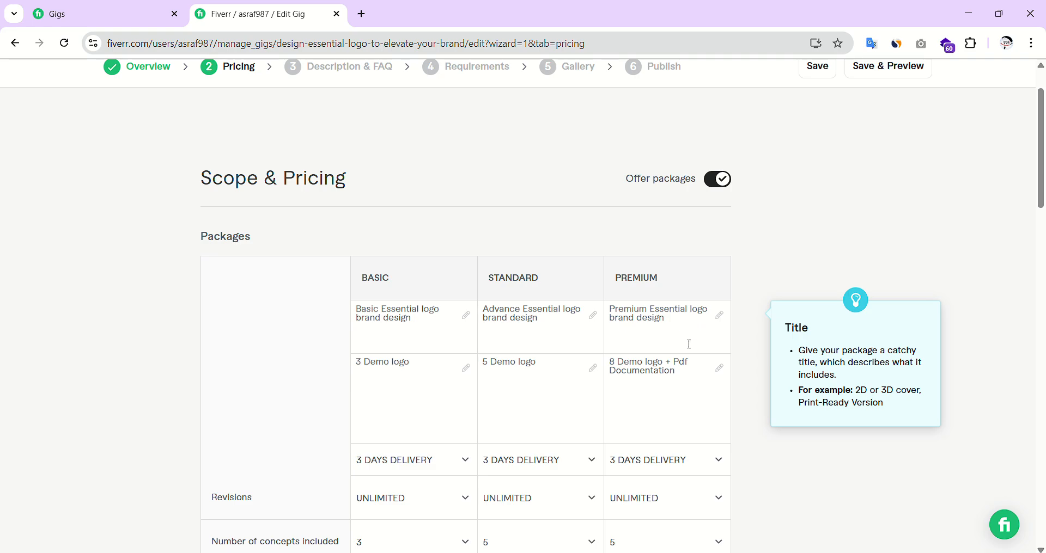
scroll(689, 344, "down", 4)
left_click_drag(381, 173, 448, 180)
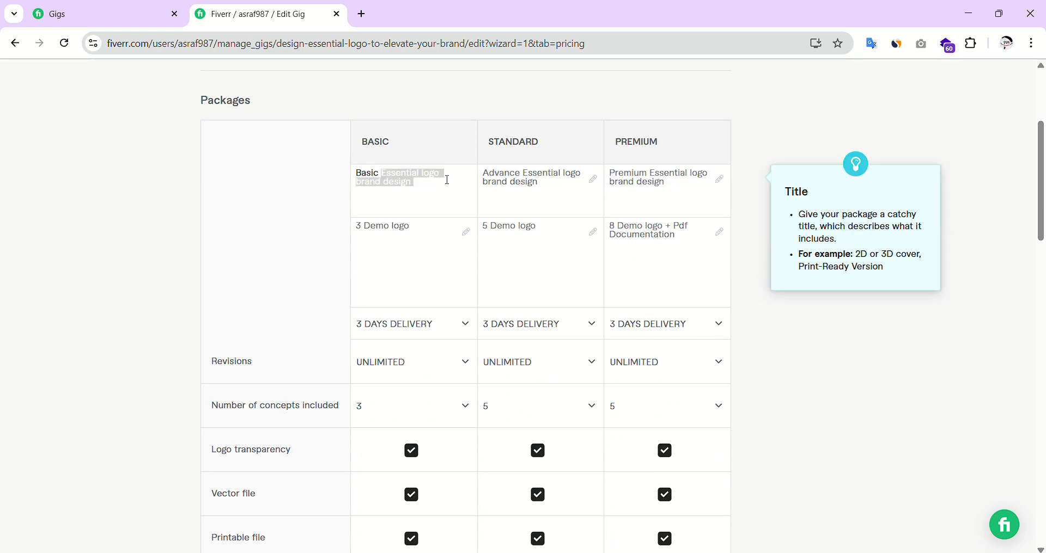
left_click(539, 172)
left_click(543, 183)
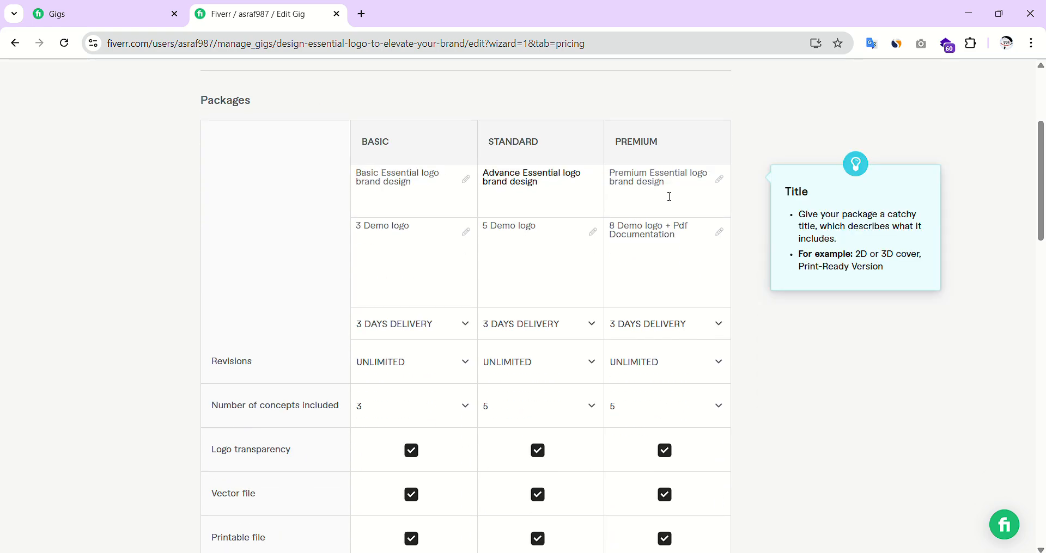
scroll(572, 369, "down", 11)
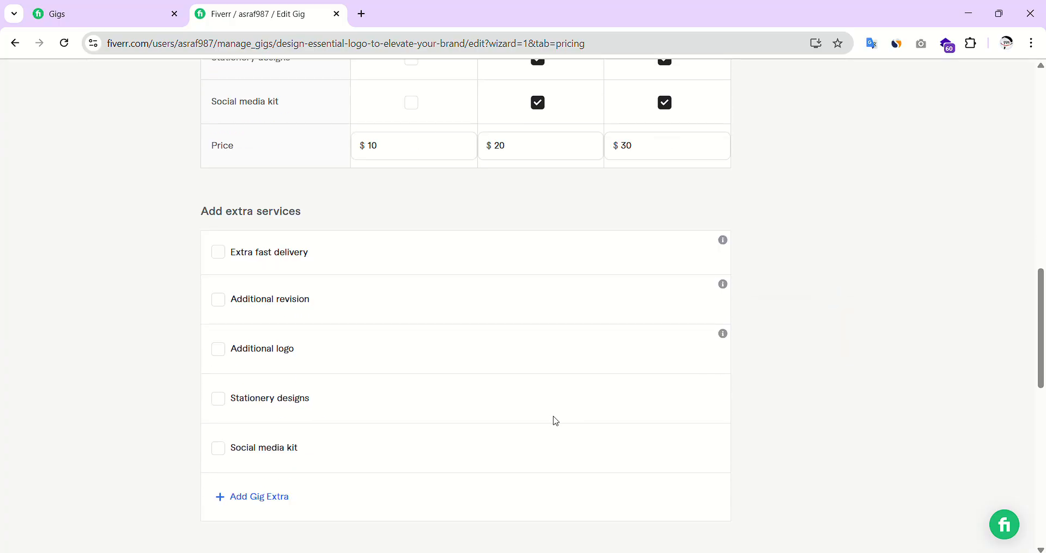
scroll(374, 265, "up", 1)
scroll(556, 443, "down", 9)
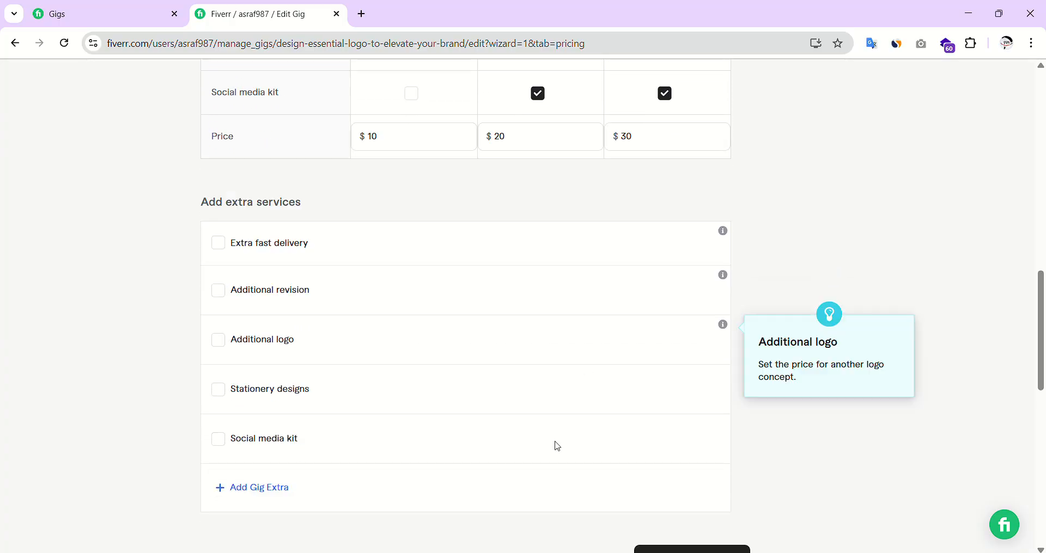
left_click(675, 163)
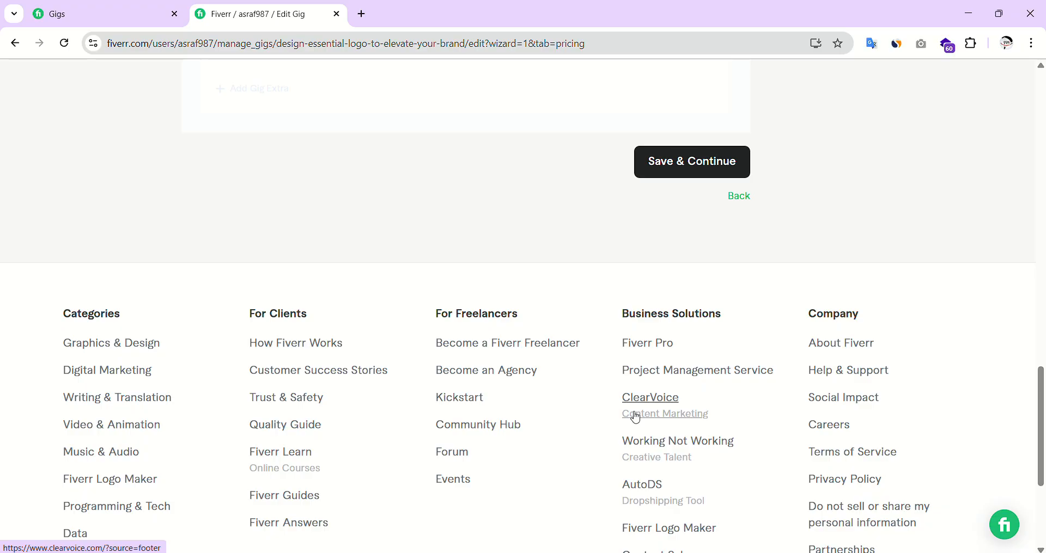
Read through the gig description, checking where it uses the phrase "essential logo design".
scroll(431, 305, "down", 3)
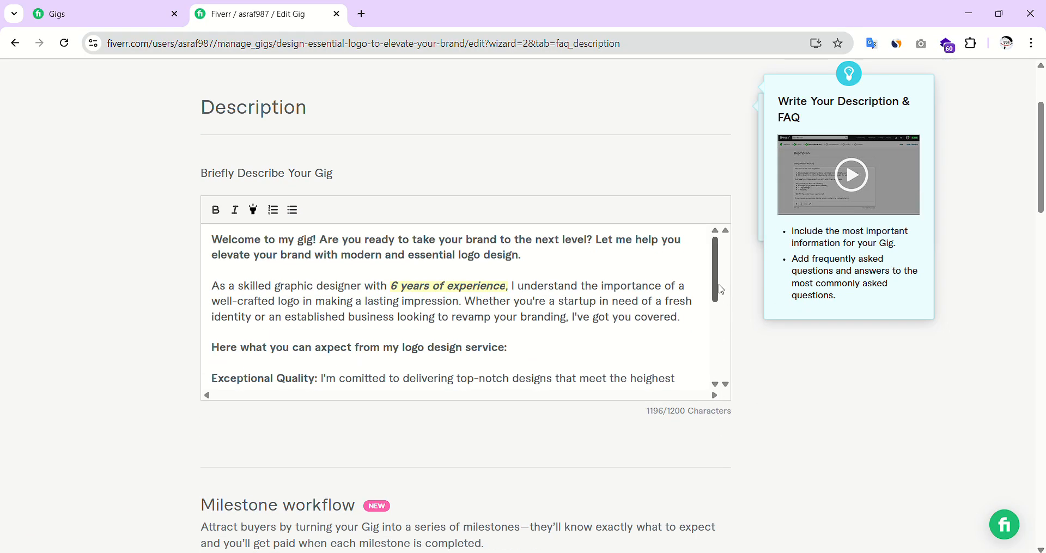
mouse_move(721, 294)
left_mouse_down()
mouse_move(718, 376)
mouse_move(718, 294)
left_mouse_up()
left_click(640, 277)
left_click_drag(408, 256, 521, 256)
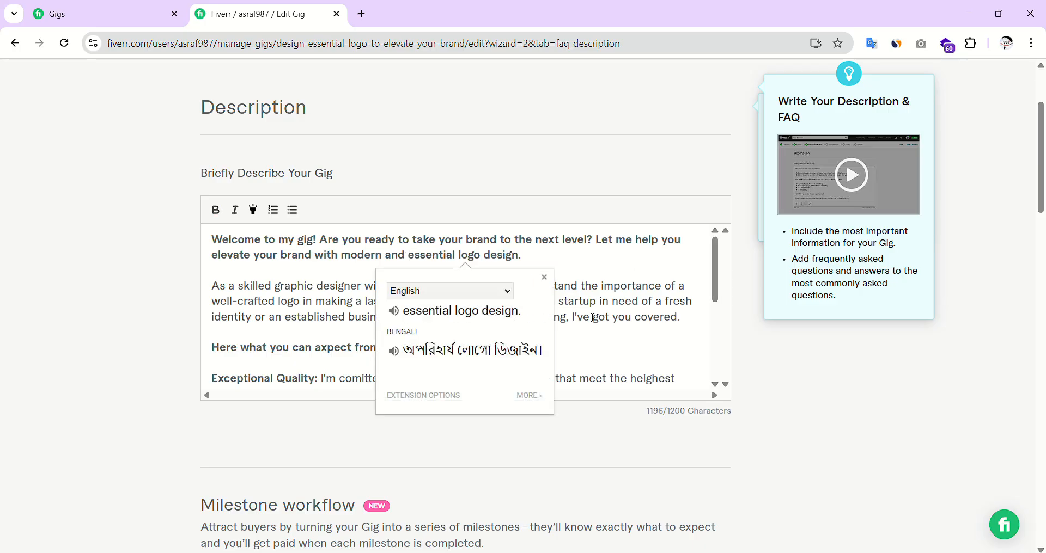
scroll(728, 376, "down", 5)
left_click(756, 368)
Read the rest of the gig description and the FAQ answer about the number of demo logo versions.
scroll(562, 434, "down", 10)
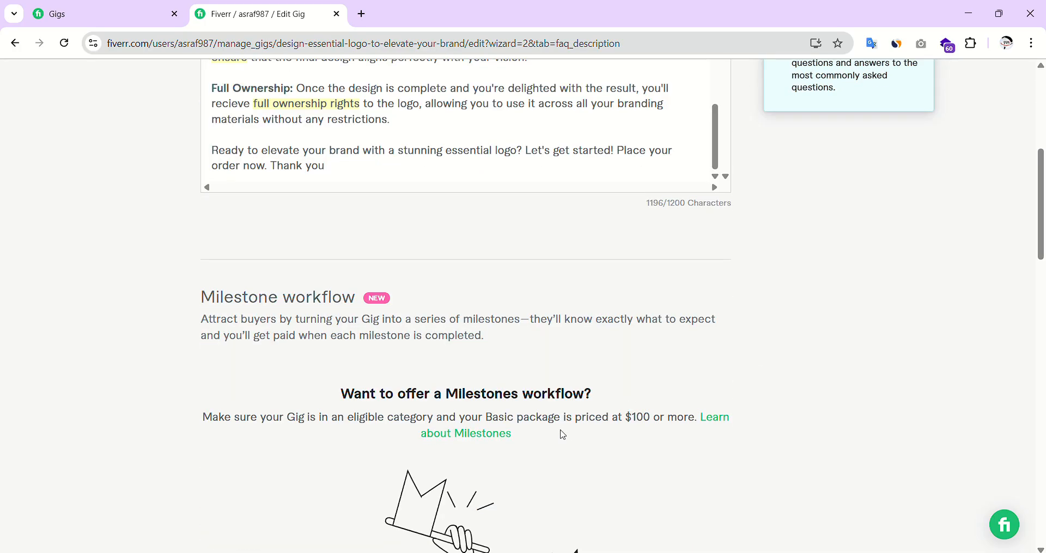
scroll(564, 434, "down", 5)
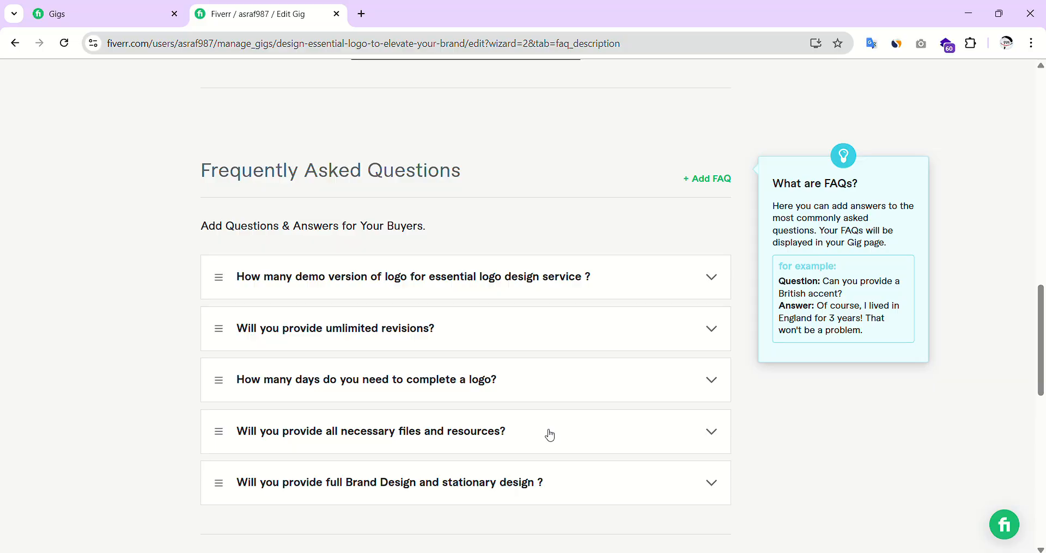
scroll(649, 374, "down", 3)
scroll(308, 264, "up", 2)
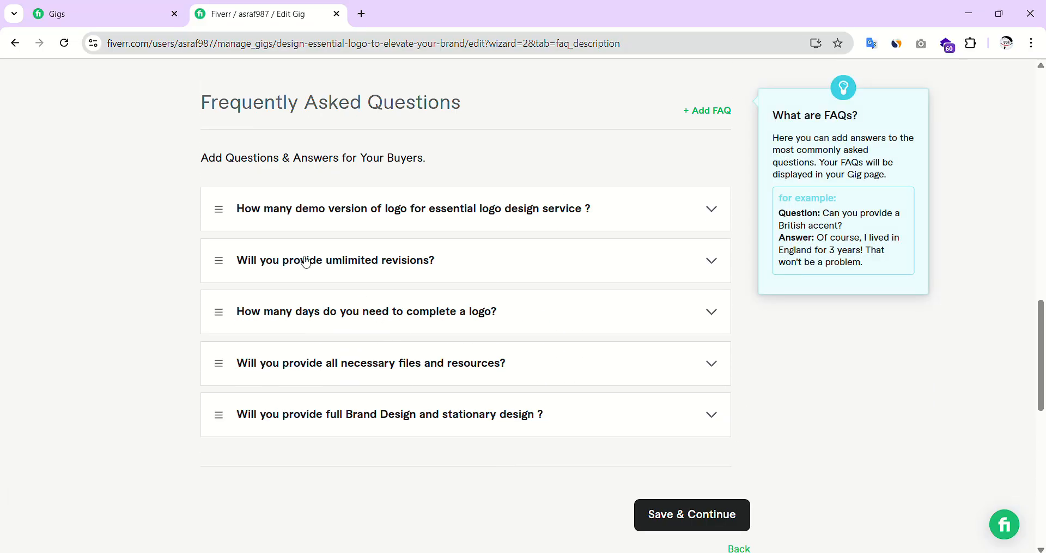
left_click(715, 212)
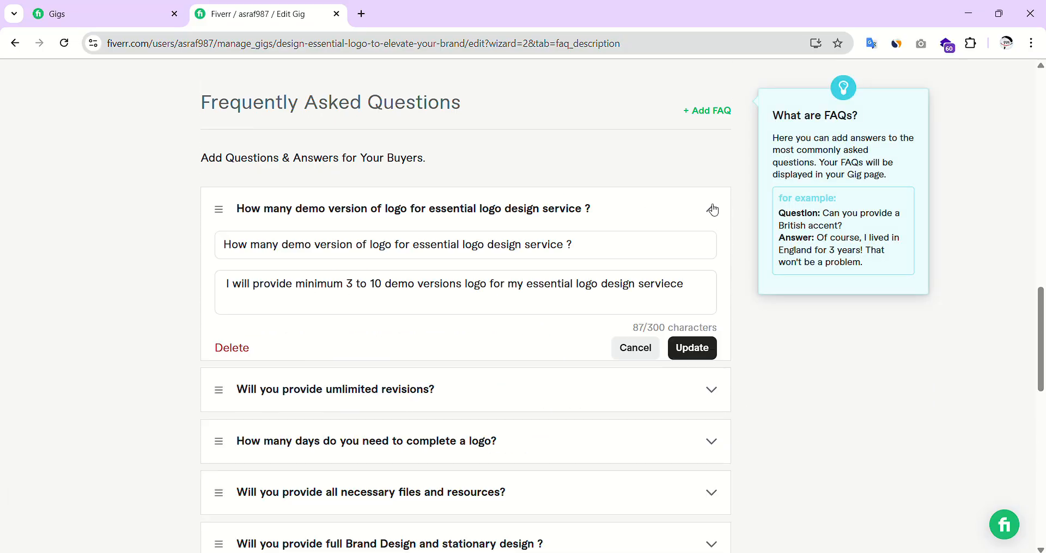
left_click(715, 211)
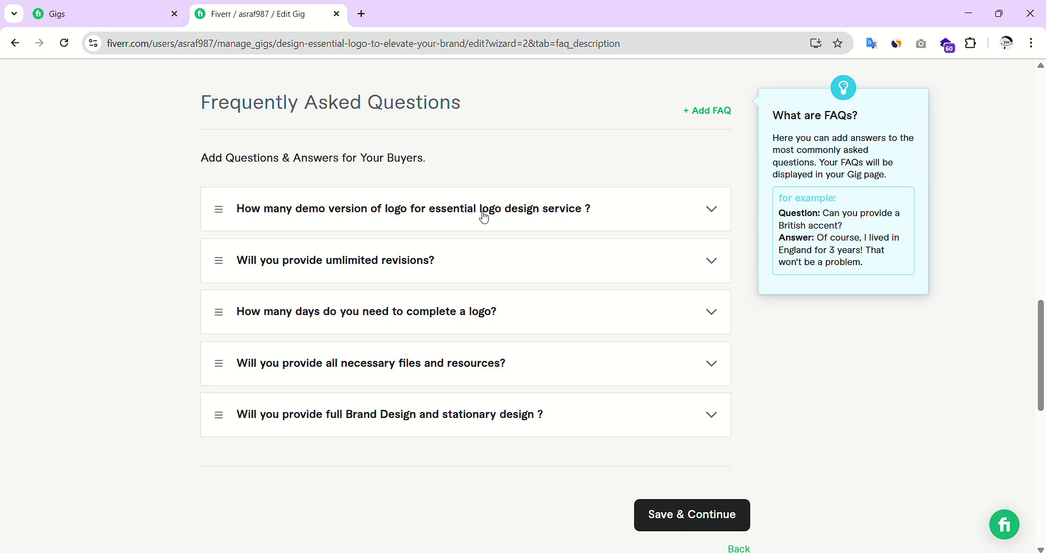
Check the FAQ answer on unlimited revisions, and save to continue to Requirements.
left_click(406, 269)
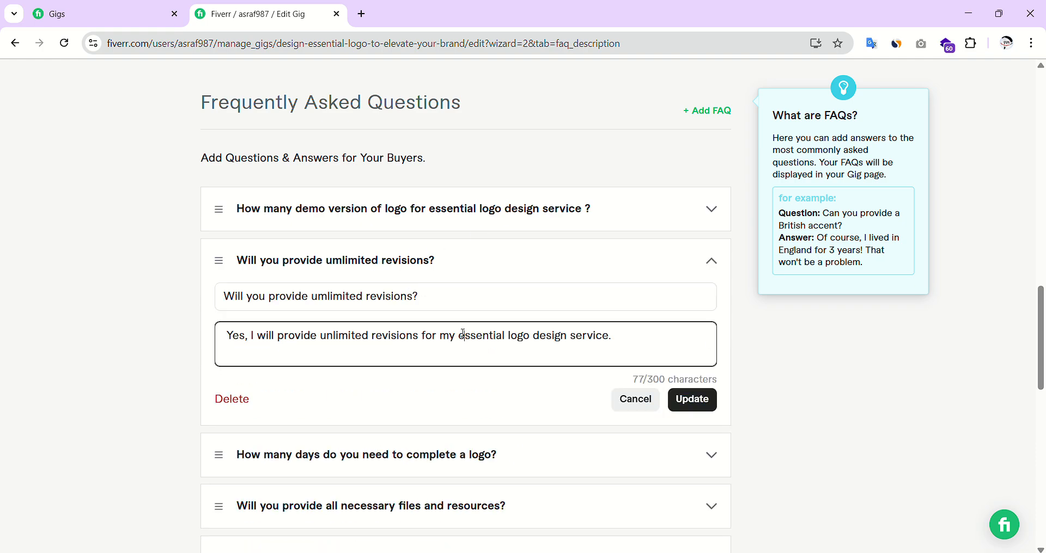
left_click_drag(461, 337, 529, 337)
left_click(752, 351)
scroll(619, 425, "down", 6)
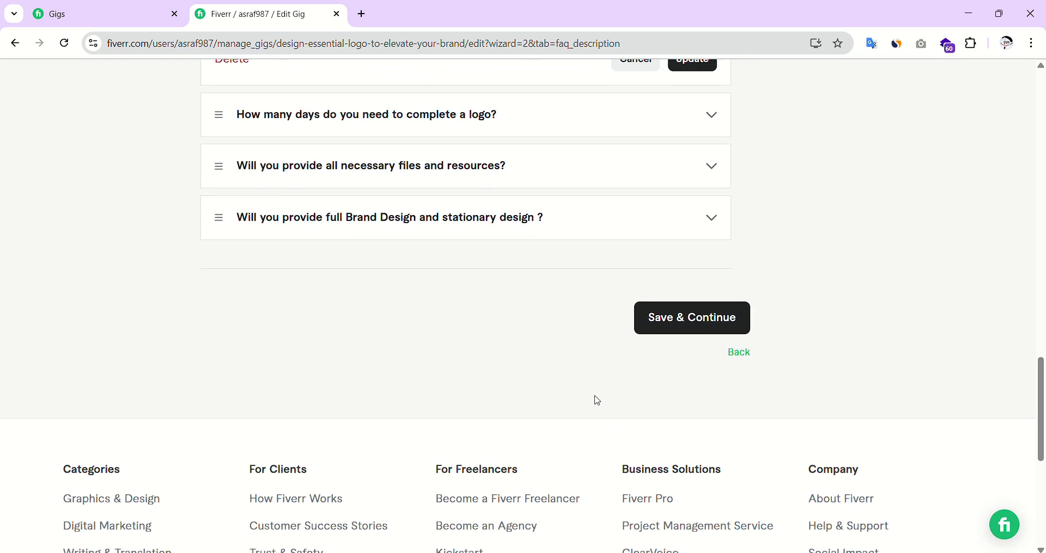
scroll(593, 399, "up", 2)
left_click(708, 468)
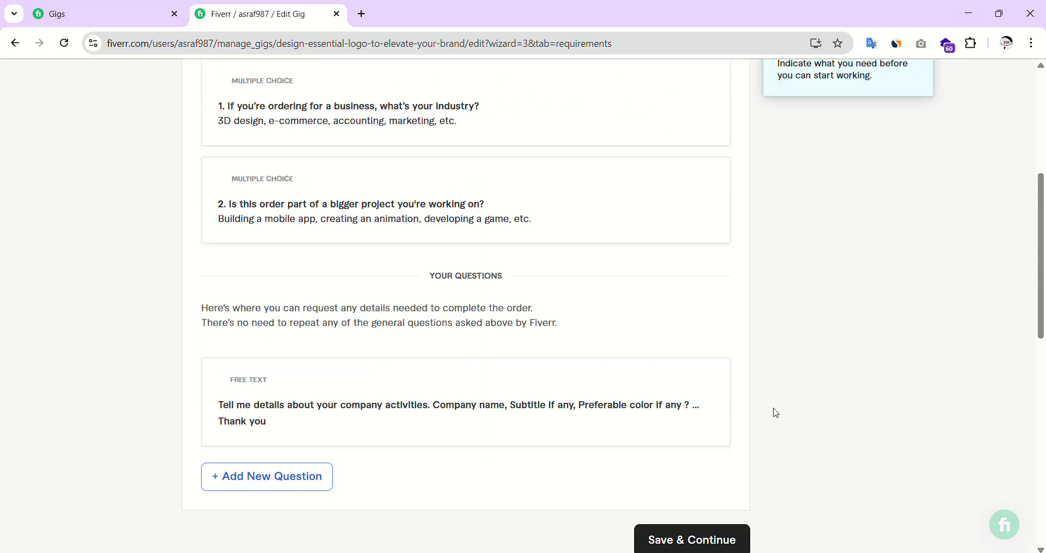
Review Fiverr's optional questions and the custom free-text question for buyers, and save to continue to Gallery.
scroll(441, 399, "down", 5)
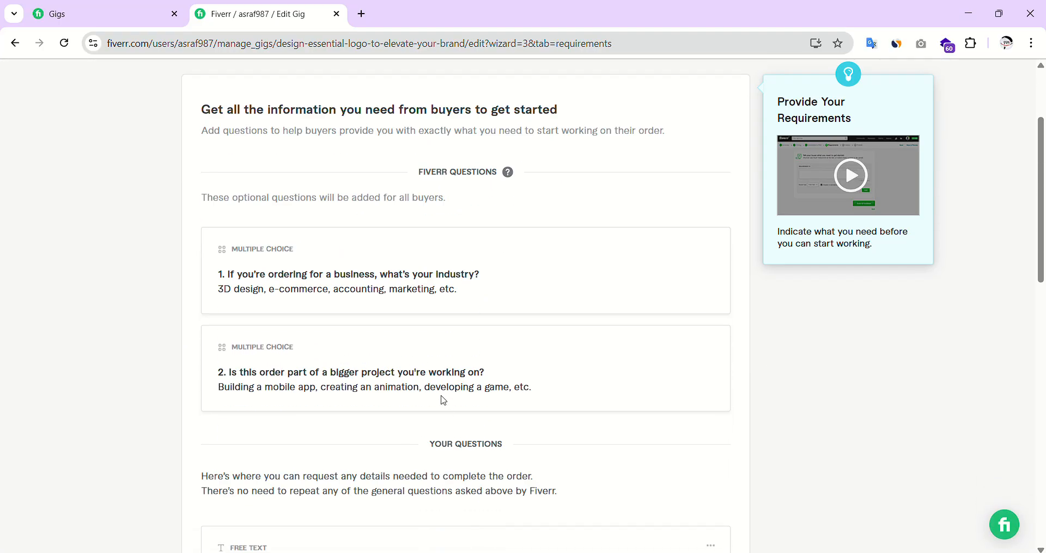
scroll(548, 172, "up", 5)
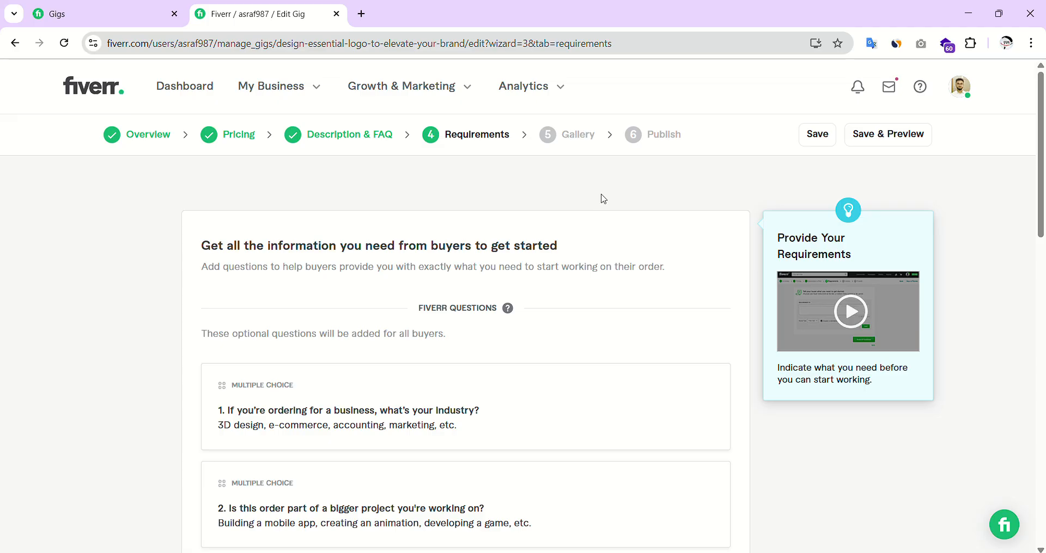
scroll(604, 199, "down", 5)
left_click(730, 515)
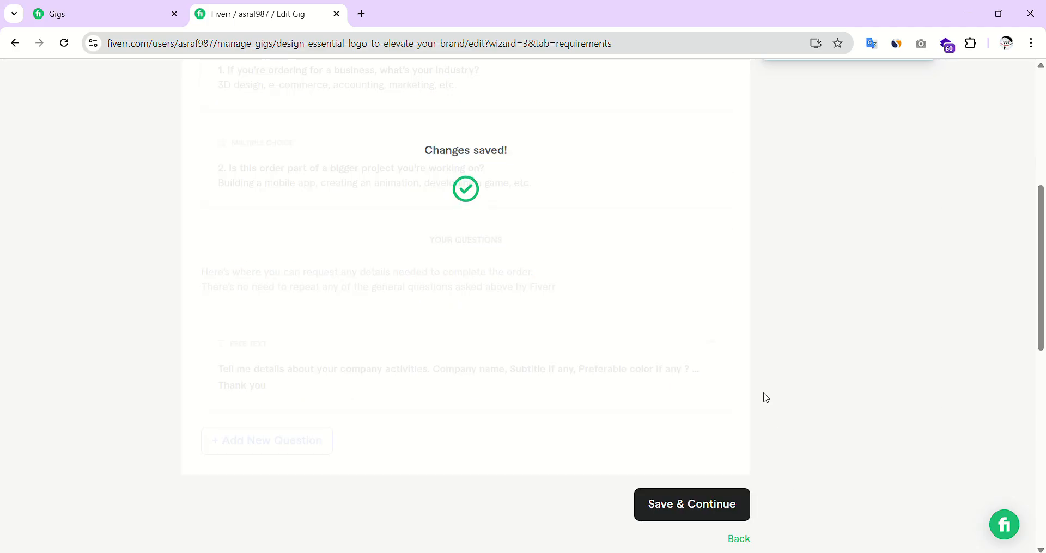
Examine the Gallery's images section, including the two uploaded images, their logo types and tags, and the empty third slot.
scroll(423, 434, "down", 3)
scroll(424, 434, "down", 1)
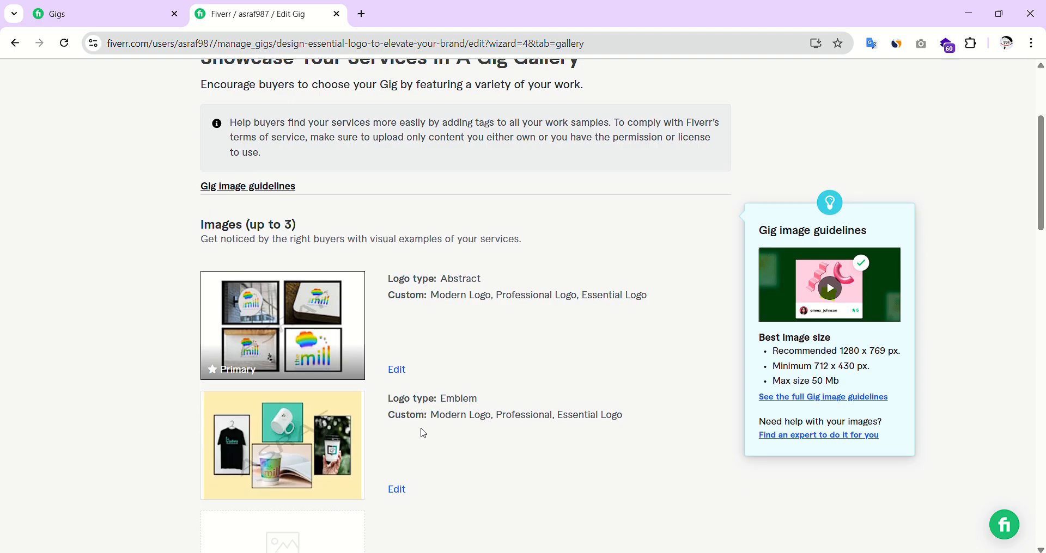
scroll(426, 437, "down", 3)
scroll(364, 299, "up", 3)
scroll(322, 378, "down", 1)
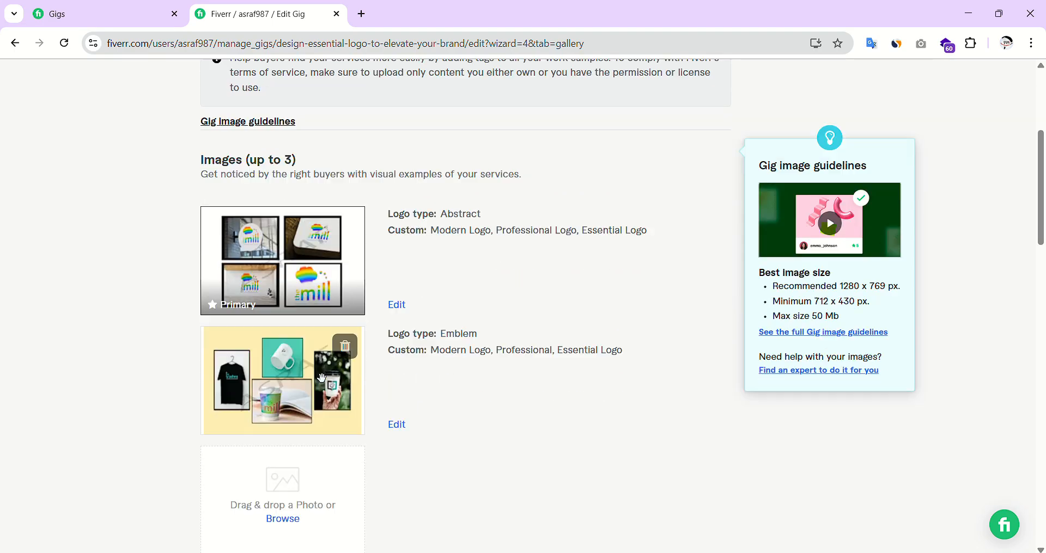
scroll(322, 378, "down", 3)
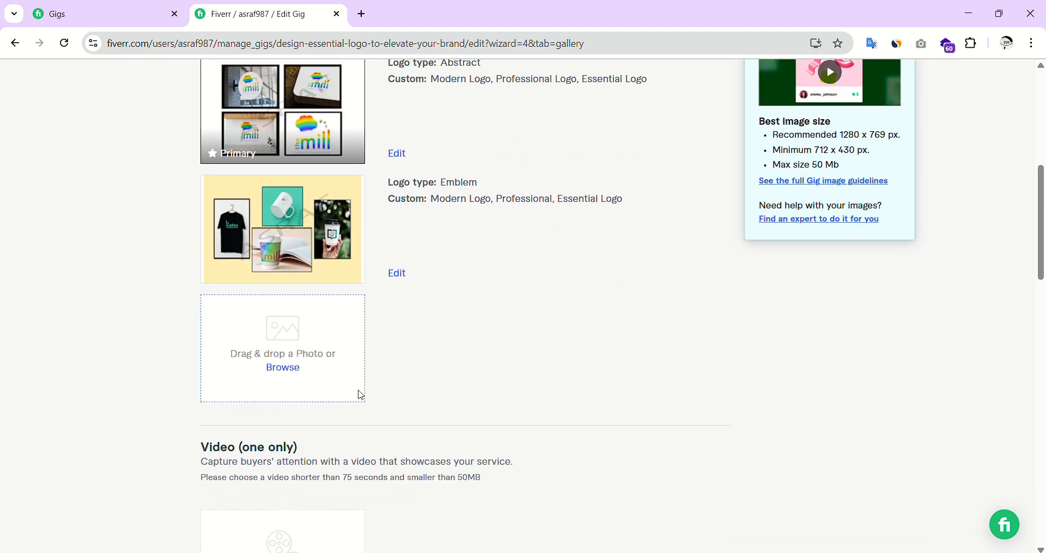
scroll(362, 396, "up", 5)
left_click_drag(203, 277, 282, 282)
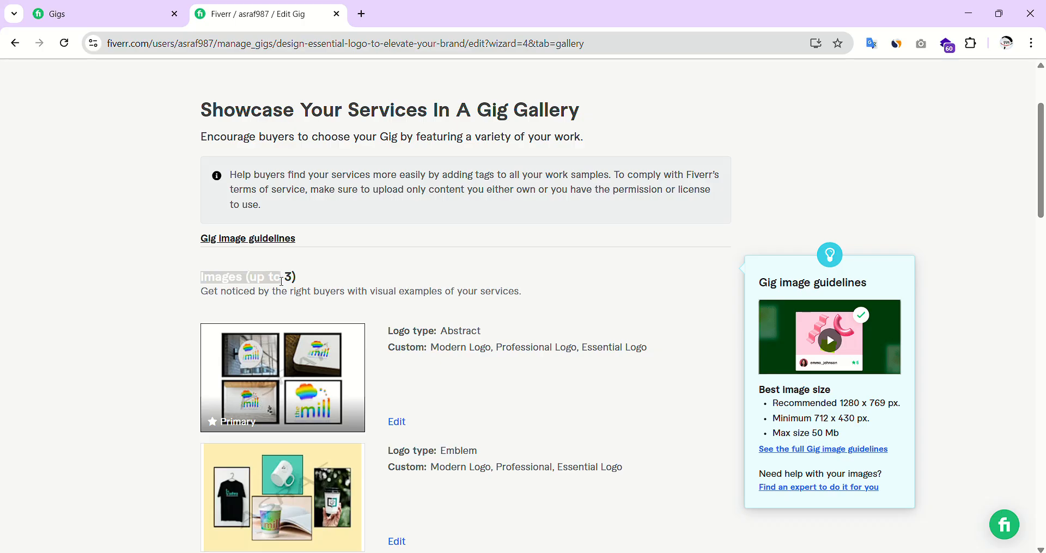
scroll(493, 464, "down", 3)
left_click(491, 473)
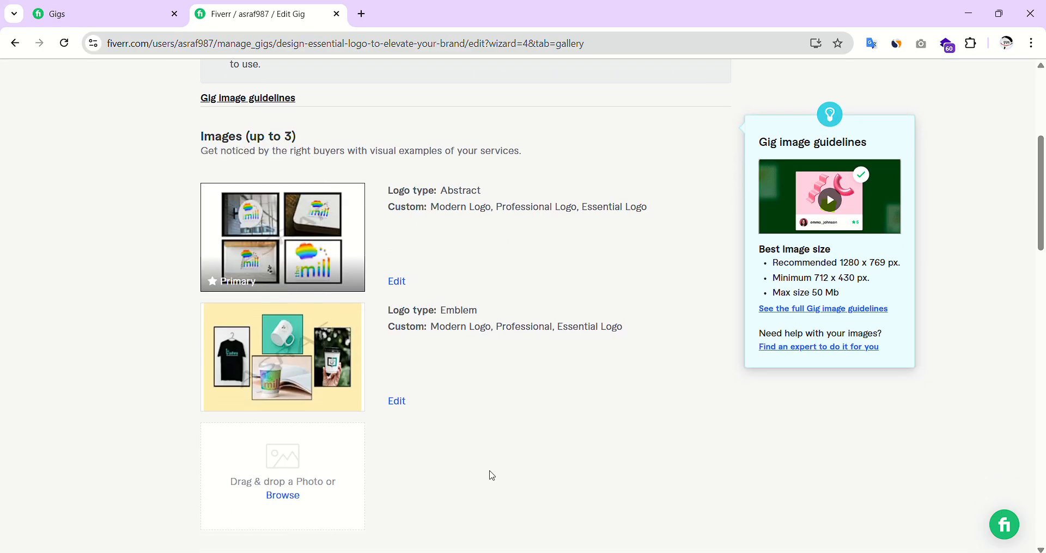
scroll(492, 477, "down", 1)
left_click(346, 485)
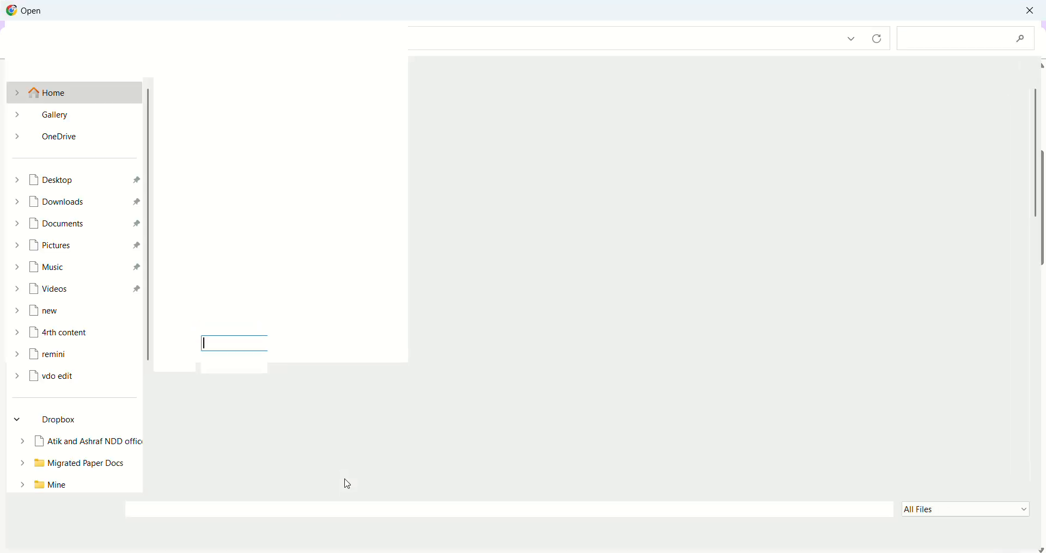
left_click(1029, 12)
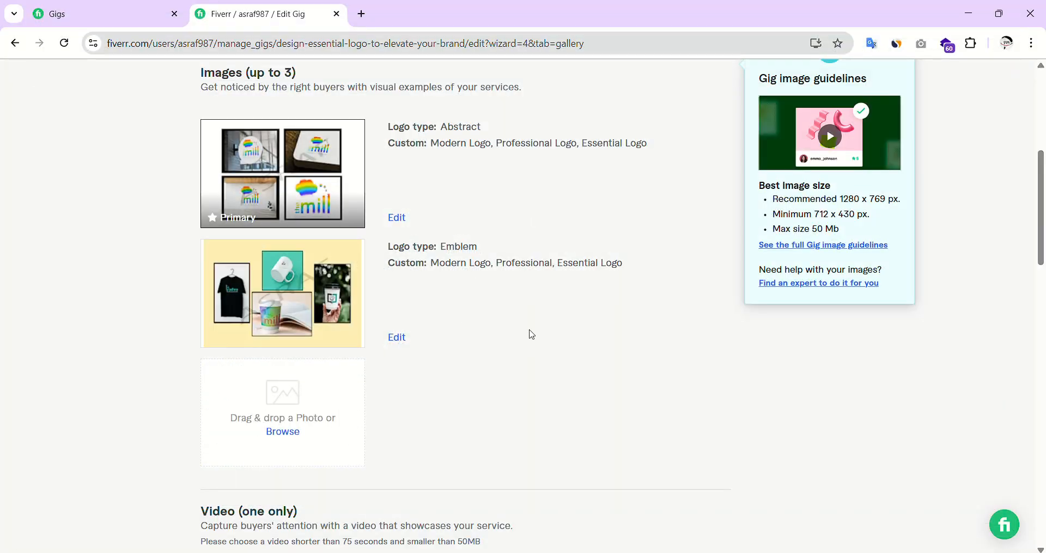
Examine the Gallery's video section, including how many videos are allowed and the length and size limits.
scroll(506, 327, "up", 4)
scroll(485, 322, "down", 3)
scroll(355, 445, "down", 1)
scroll(349, 452, "up", 1)
scroll(340, 465, "down", 1)
scroll(409, 422, "down", 4)
scroll(518, 363, "down", 1)
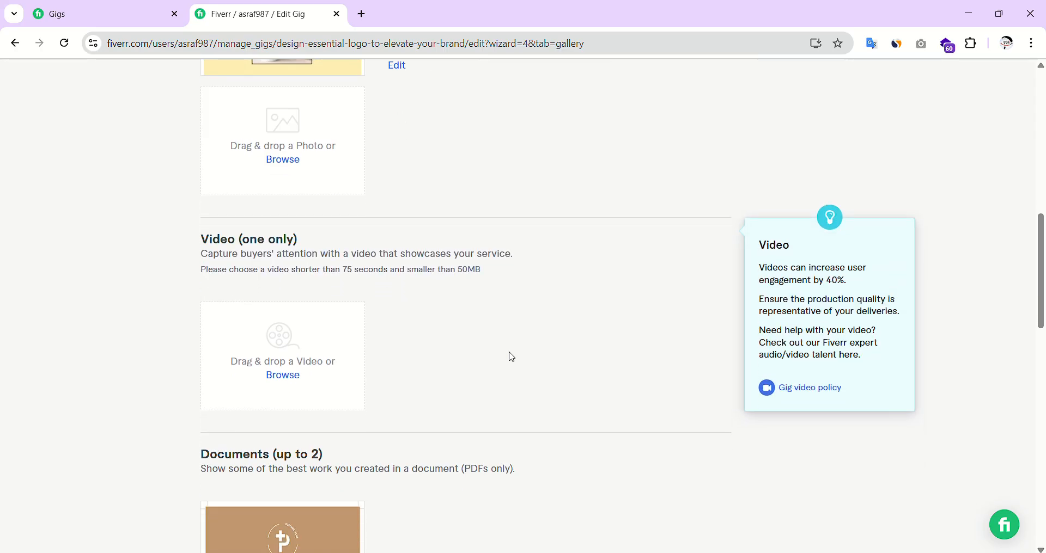
left_click_drag(216, 238, 318, 249)
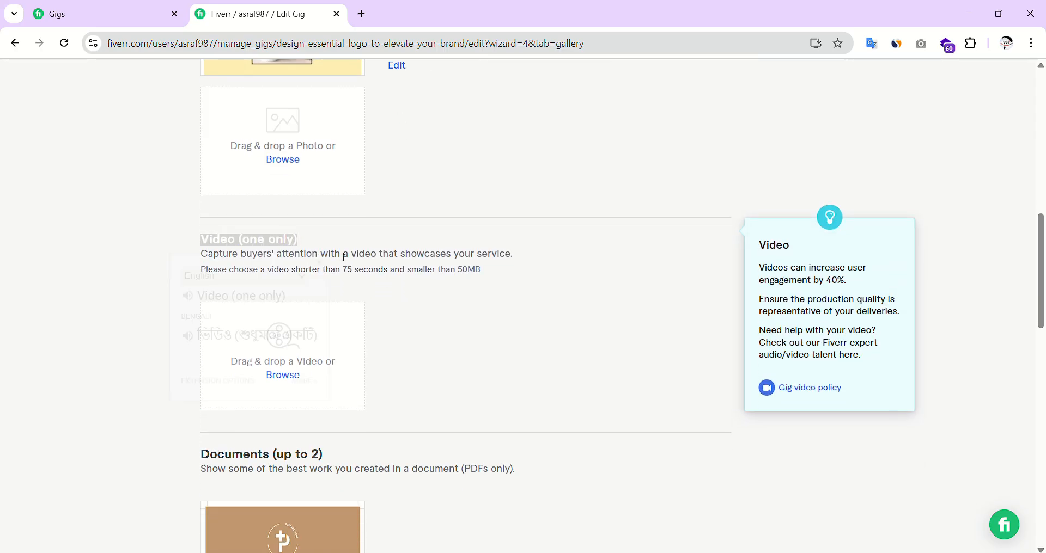
left_click(304, 306)
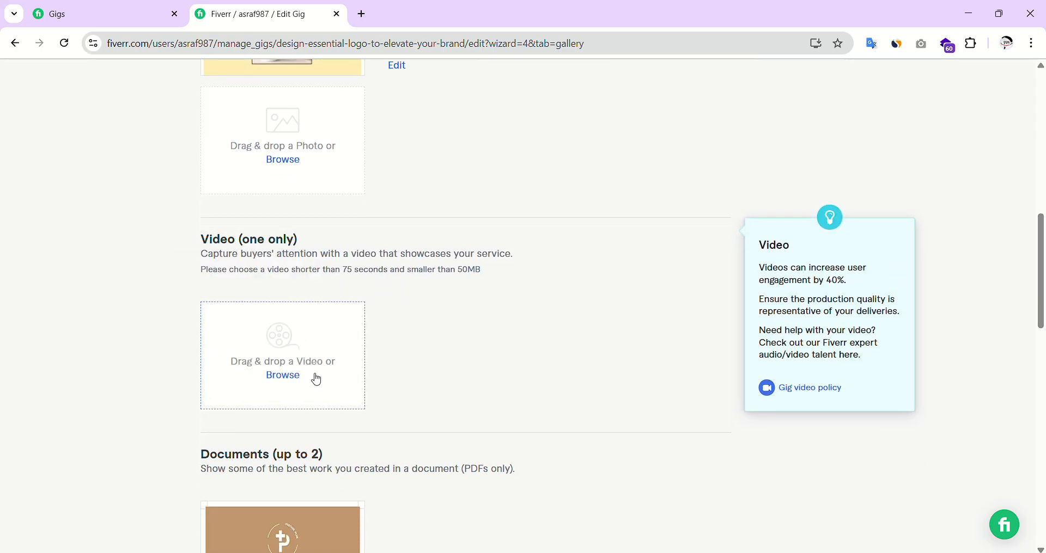
Examine the Gallery's documents section with the Brand Guidelines PDF, and look over the image and video slots again.
scroll(317, 380, "down", 7)
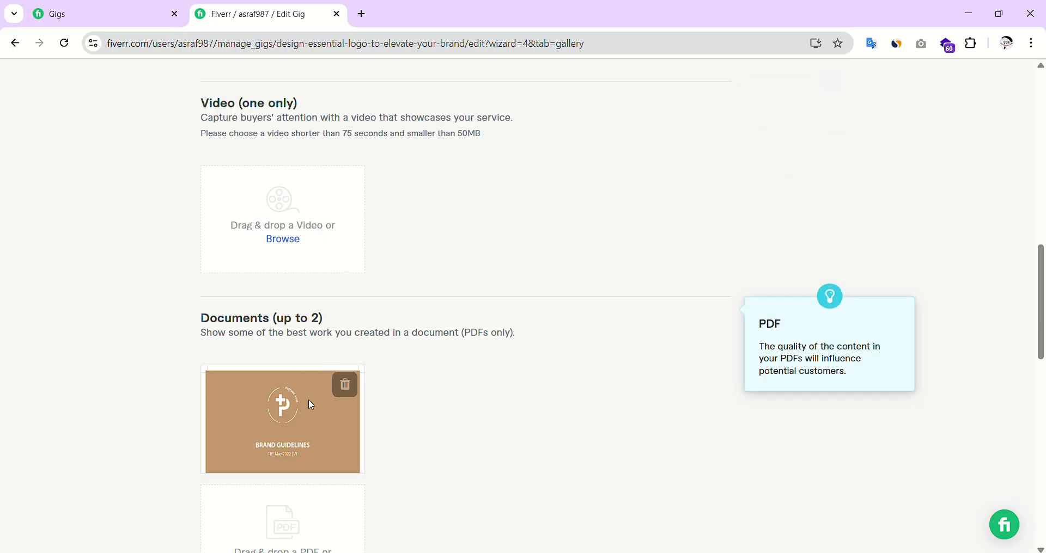
scroll(314, 438, "up", 10)
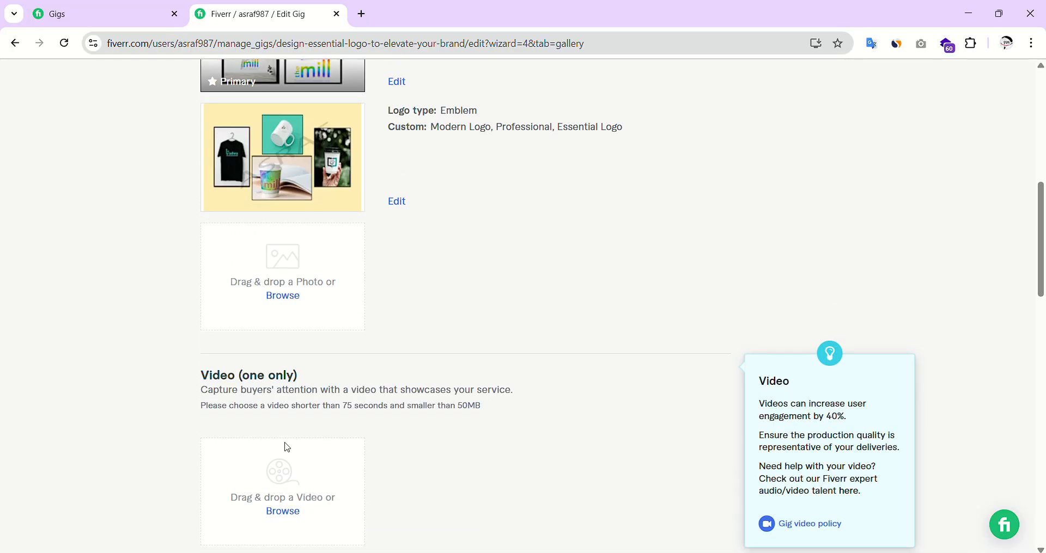
scroll(285, 445, "down", 1)
scroll(317, 451, "up", 6)
scroll(331, 439, "down", 13)
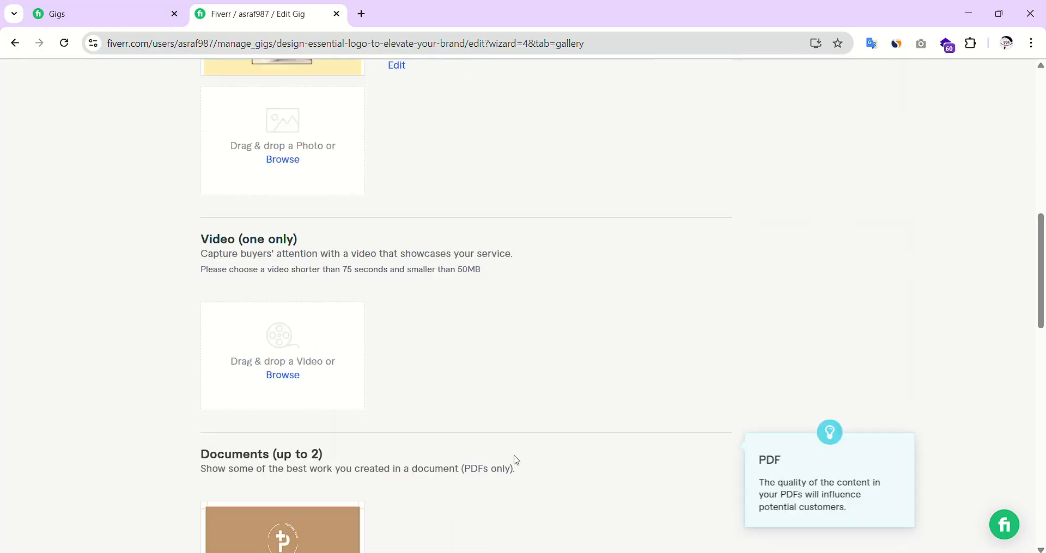
scroll(692, 457, "up", 13)
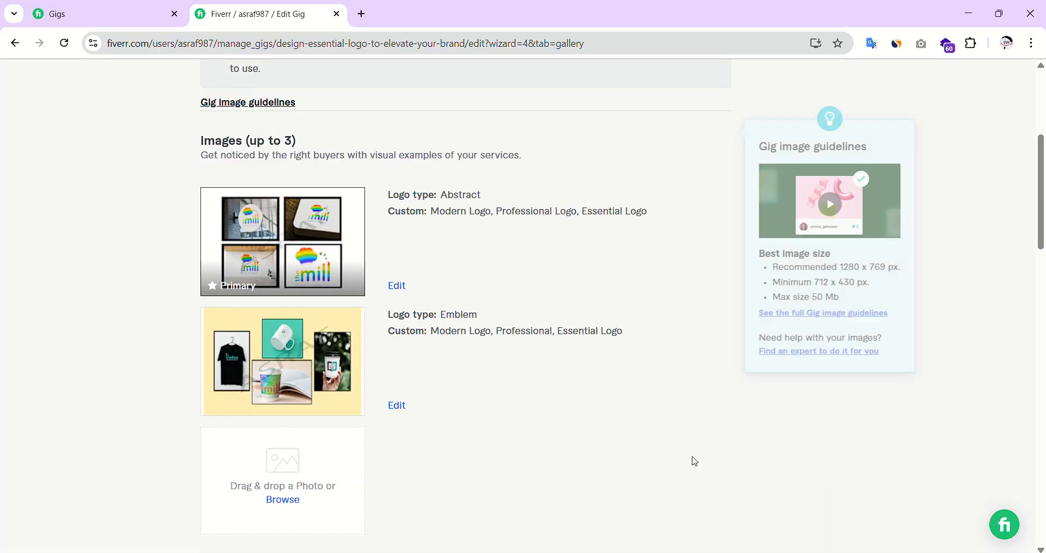
scroll(647, 473, "down", 1)
scroll(654, 507, "down", 15)
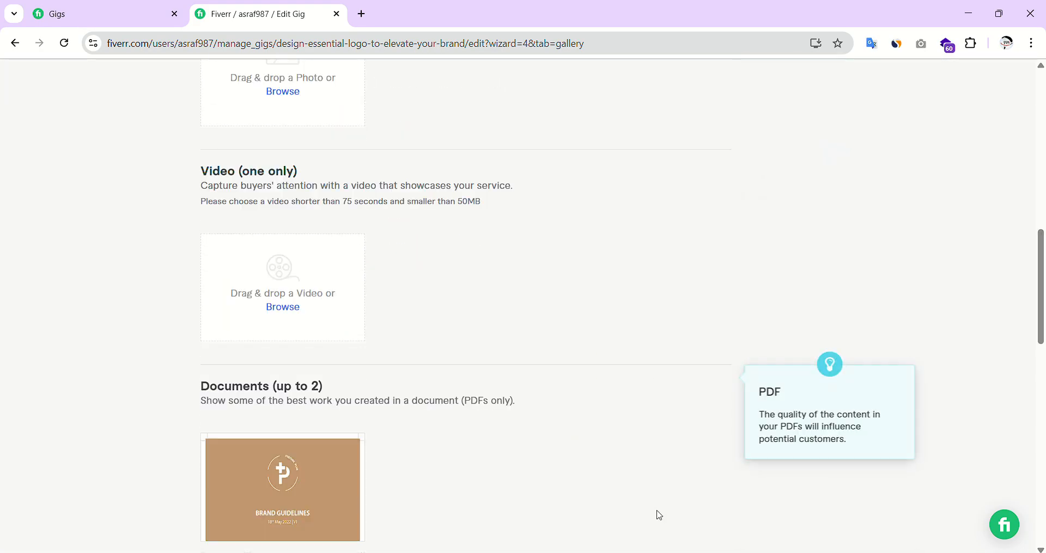
scroll(652, 490, "up", 12)
scroll(624, 510, "up", 4)
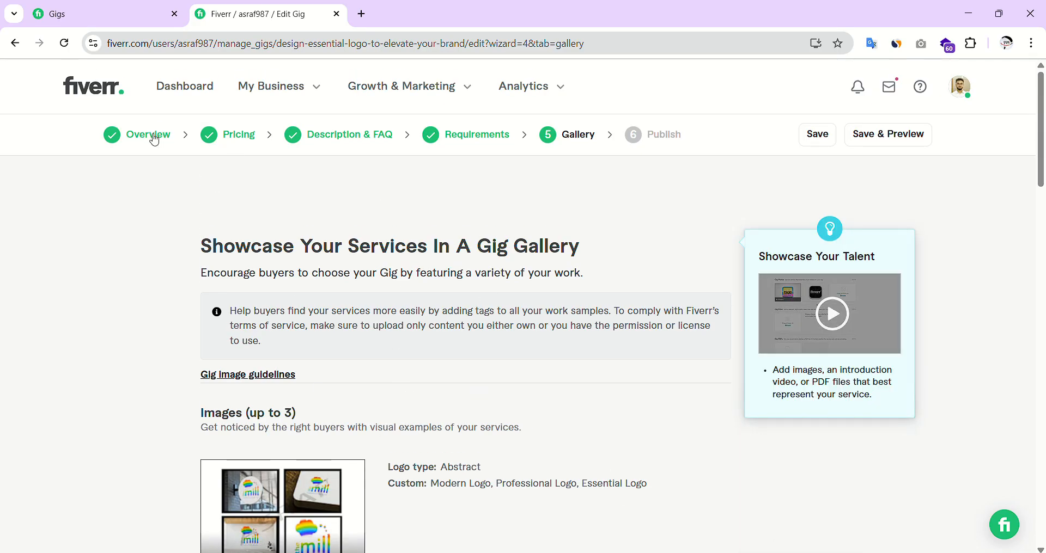
Recheck the phrase "essential logo design" in the gig title in Overview, and return to the Gallery.
left_click(165, 145)
scroll(548, 390, "down", 4)
scroll(550, 393, "up", 6)
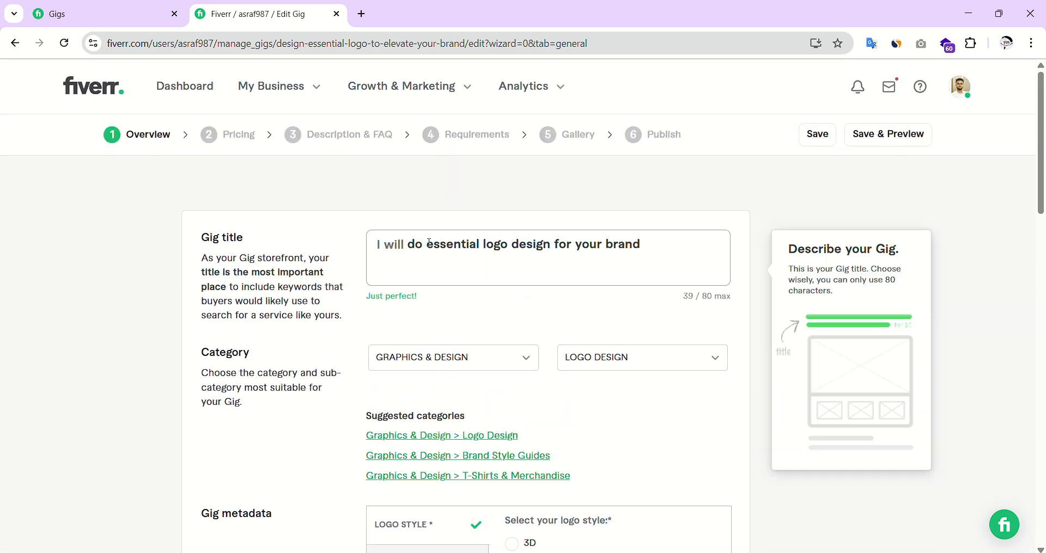
left_click_drag(430, 244, 530, 244)
left_click(569, 138)
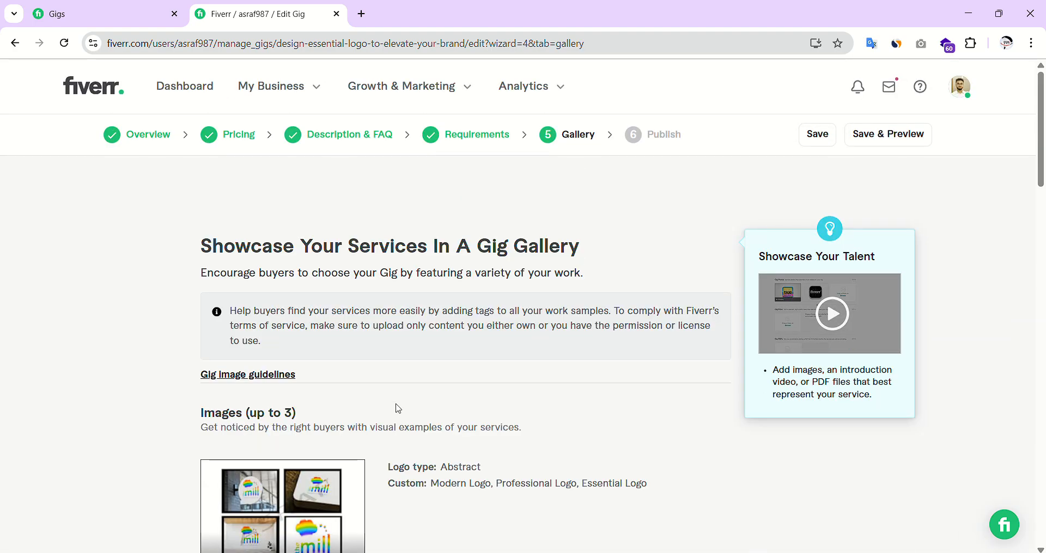
scroll(398, 409, "down", 5)
scroll(437, 442, "up", 4)
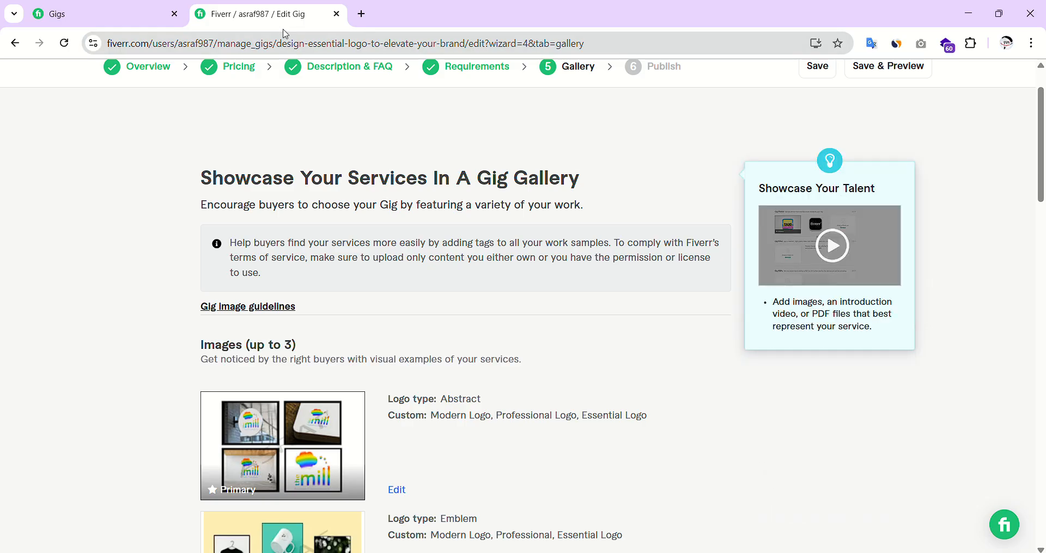
Close the draft gig editor, view the active gigs, and close the Google search for "fiverr gig image size".
left_click(338, 15)
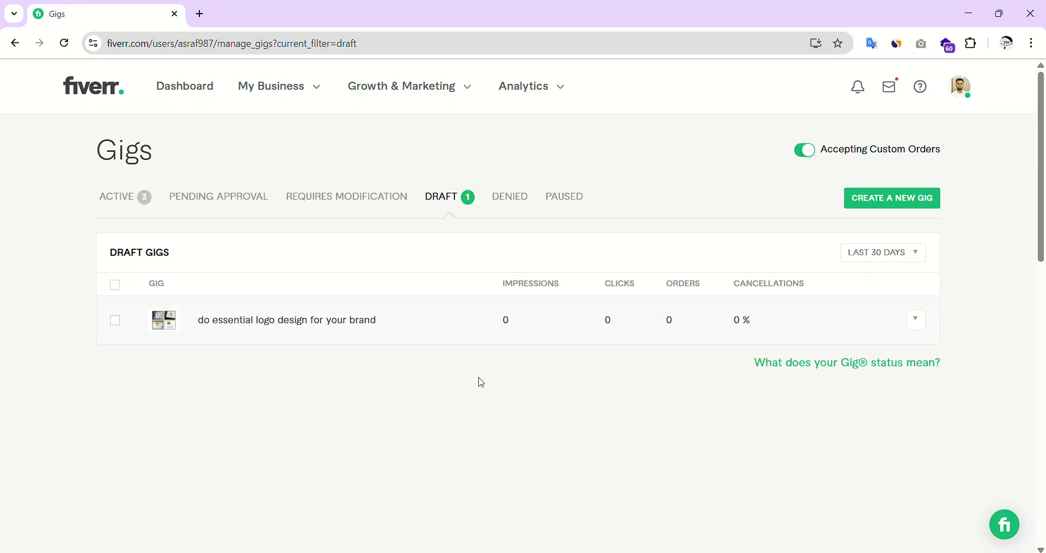
left_click(120, 198)
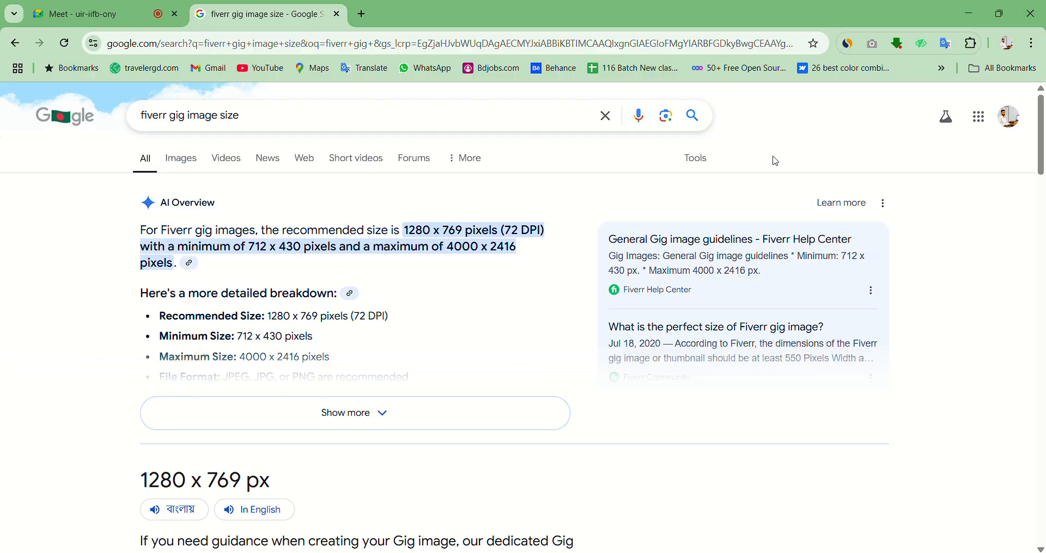
left_click(337, 15)
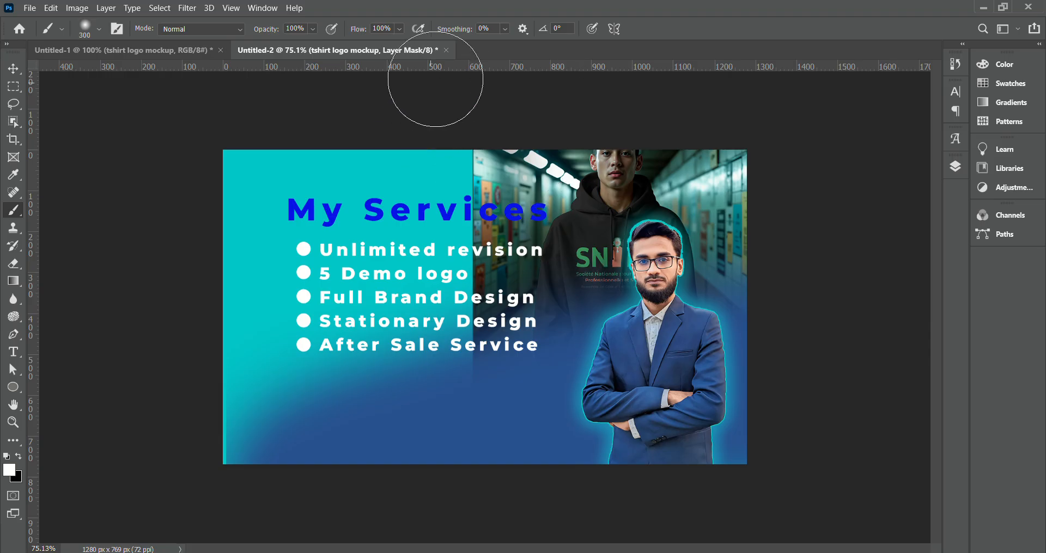
Close the My Services banner document without saving its changes.
left_click(447, 50)
left_click(542, 224)
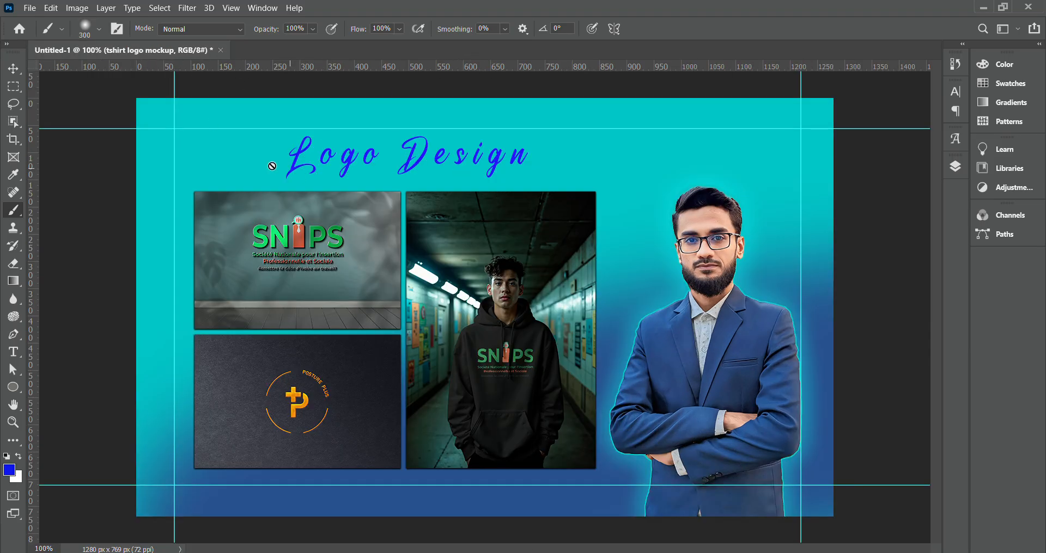
Save the Logo Design banner to the Desktop in Photoshop format as "fiverr gig image", keeping its layers.
left_click(30, 8)
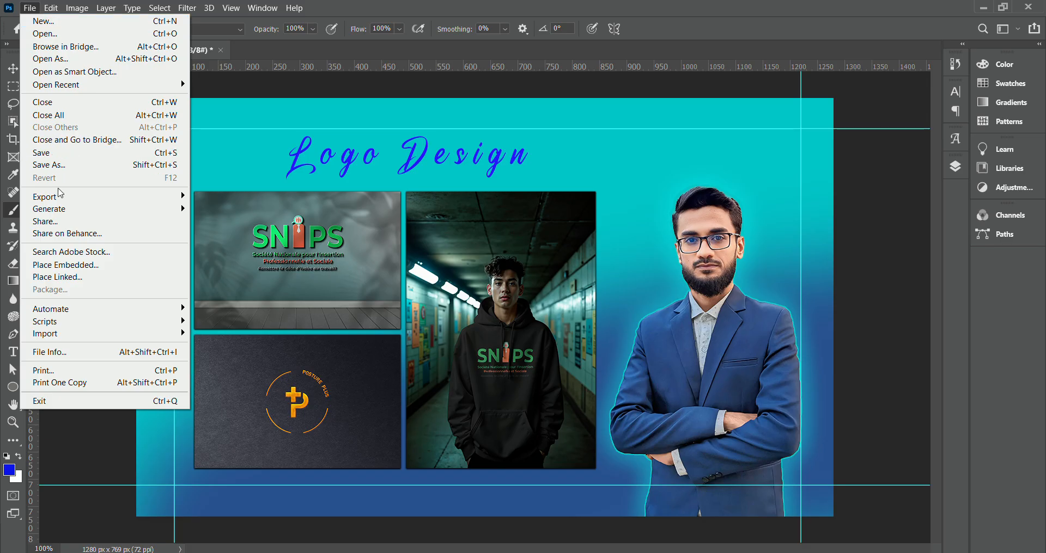
left_click(58, 165)
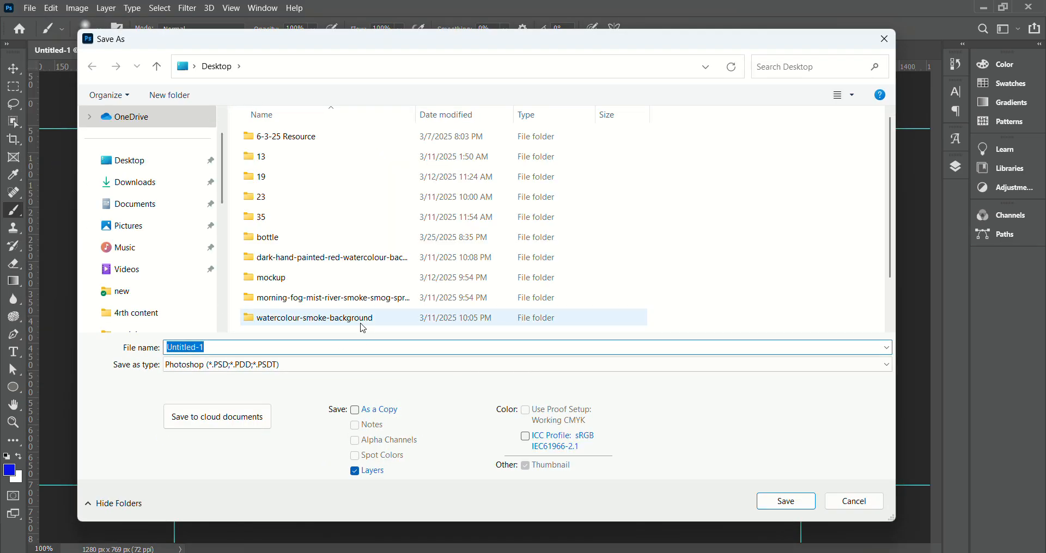
type("িগনফিভ")
key("BackSpace")
key("BackSpace")
key("BackSpace")
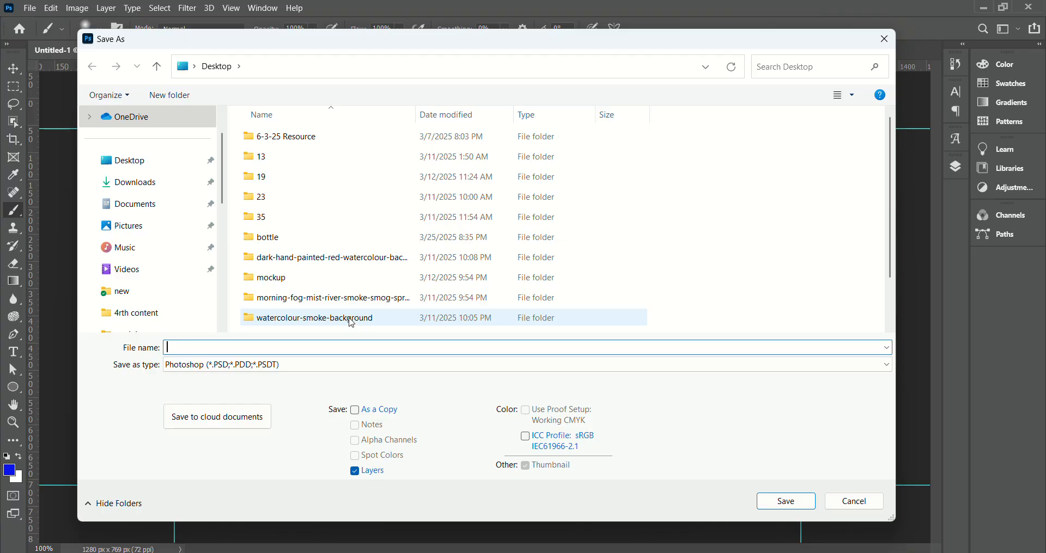
key("super+space")
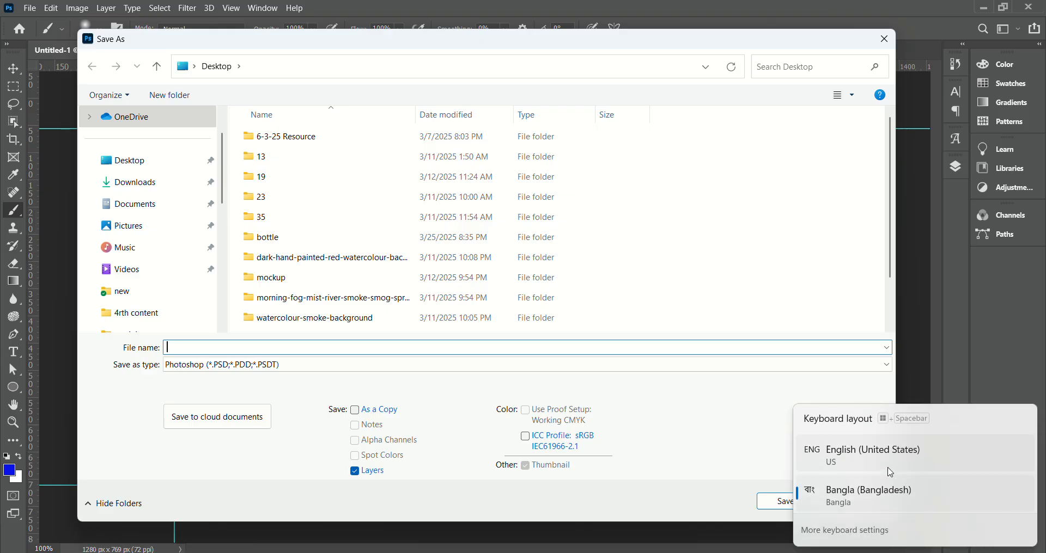
type("fiverr gig image")
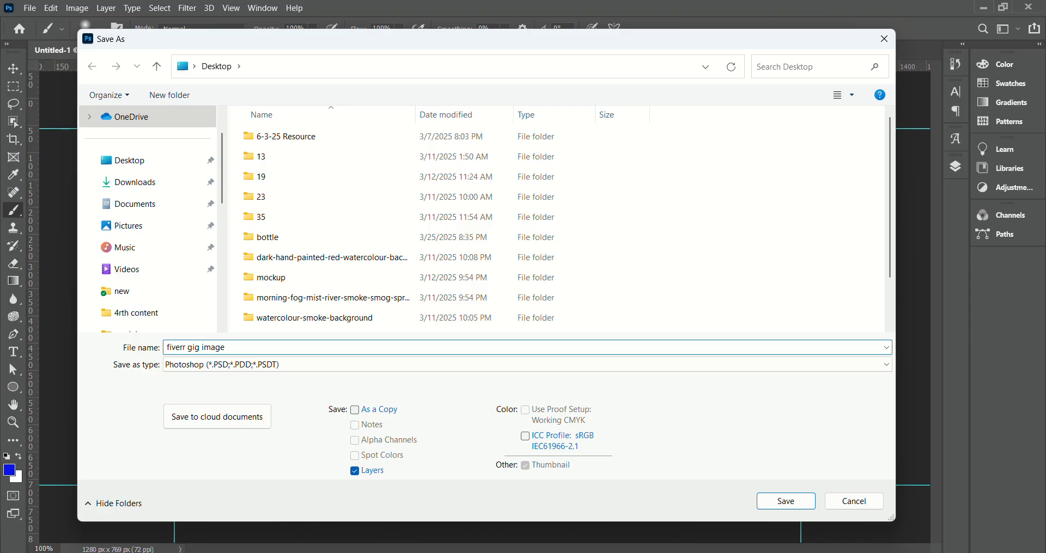
key("Return")
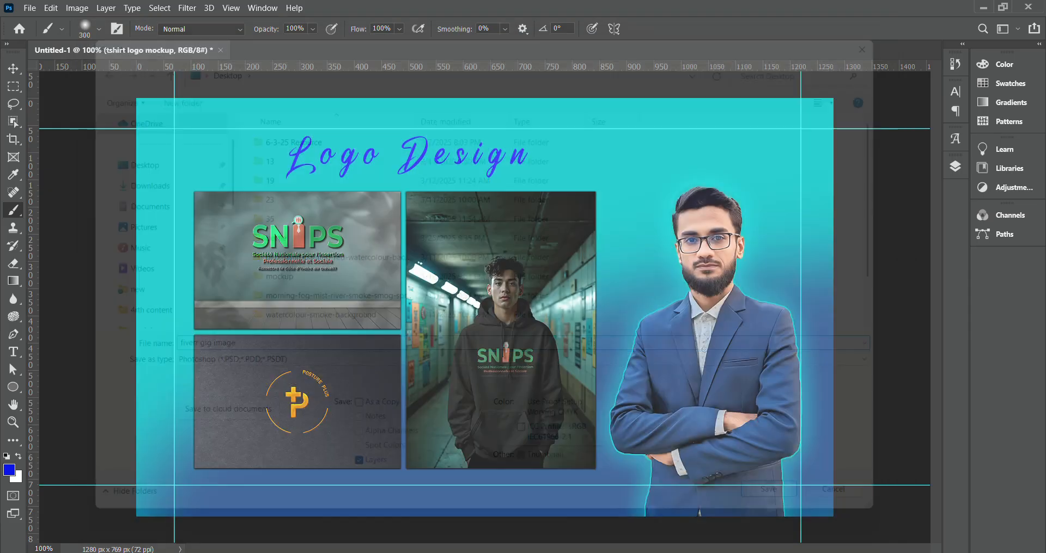
key("Return")
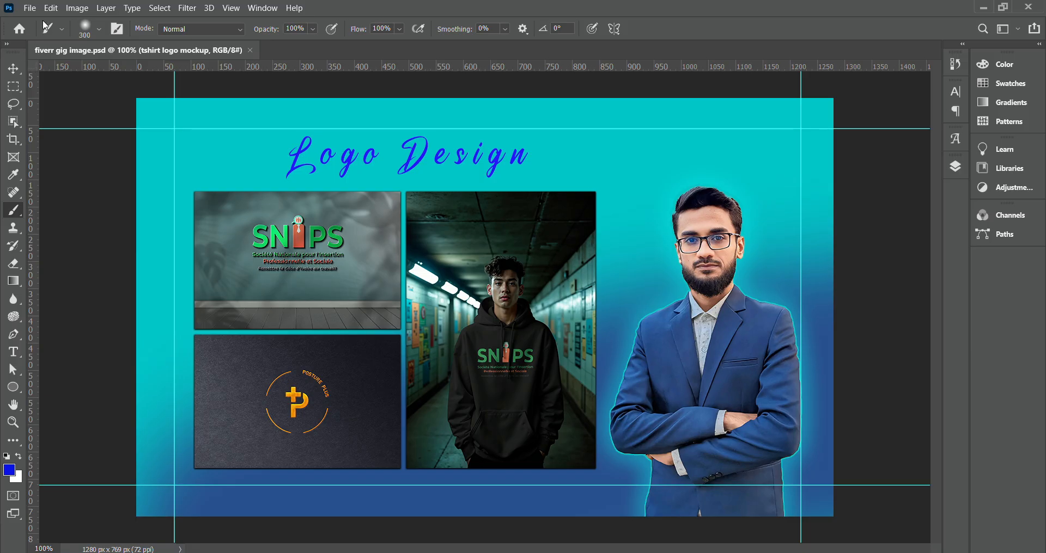
Save a JPEG copy of the Logo Design banner to the Desktop under the name "fiverr gig image".
left_click(30, 7)
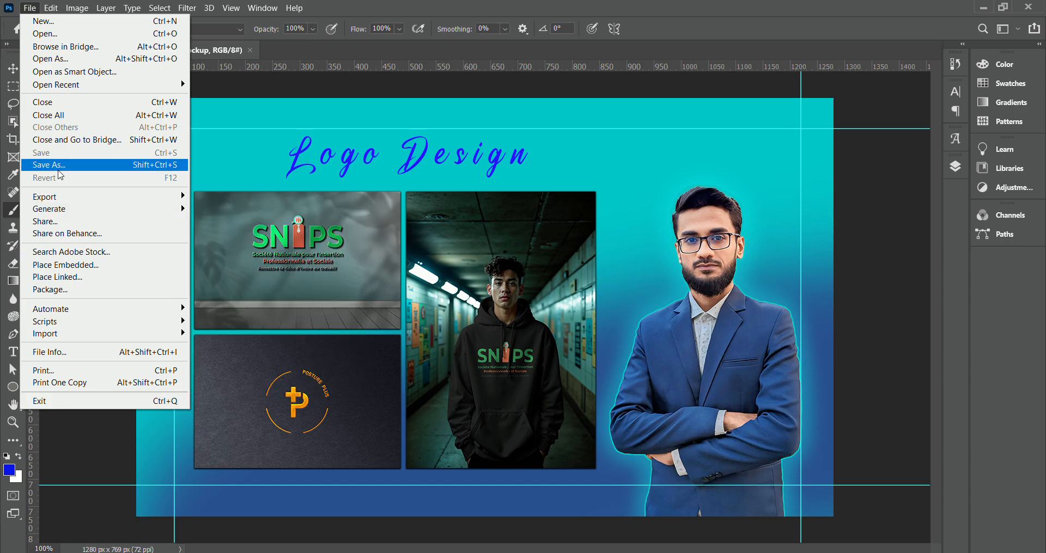
left_click(82, 165)
left_click(271, 364)
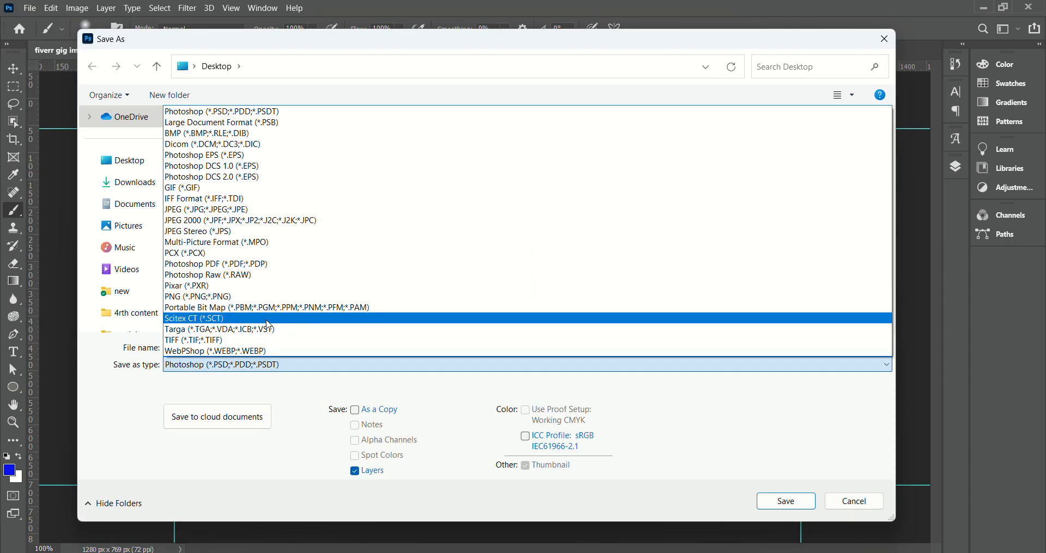
left_click(188, 210)
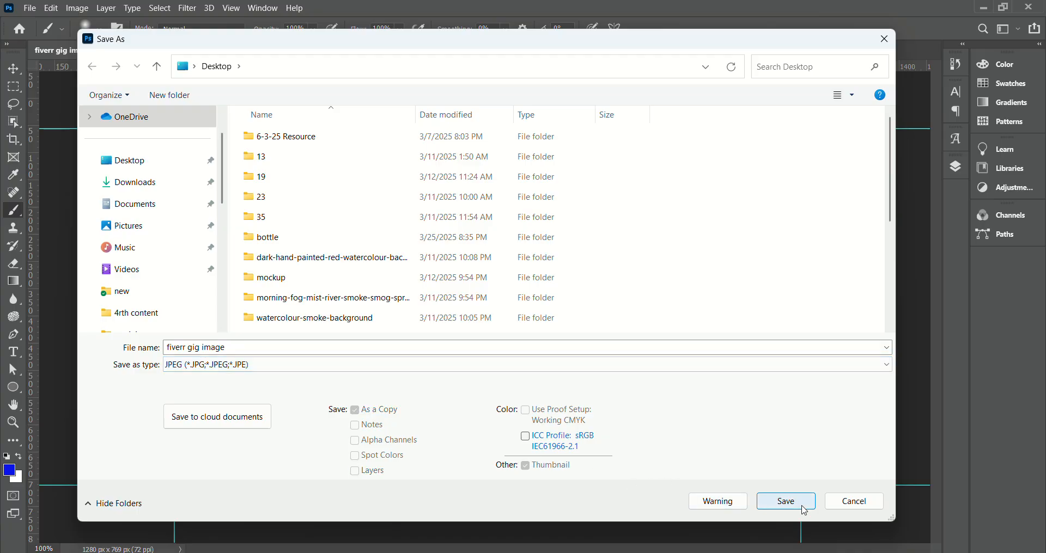
left_click(786, 501)
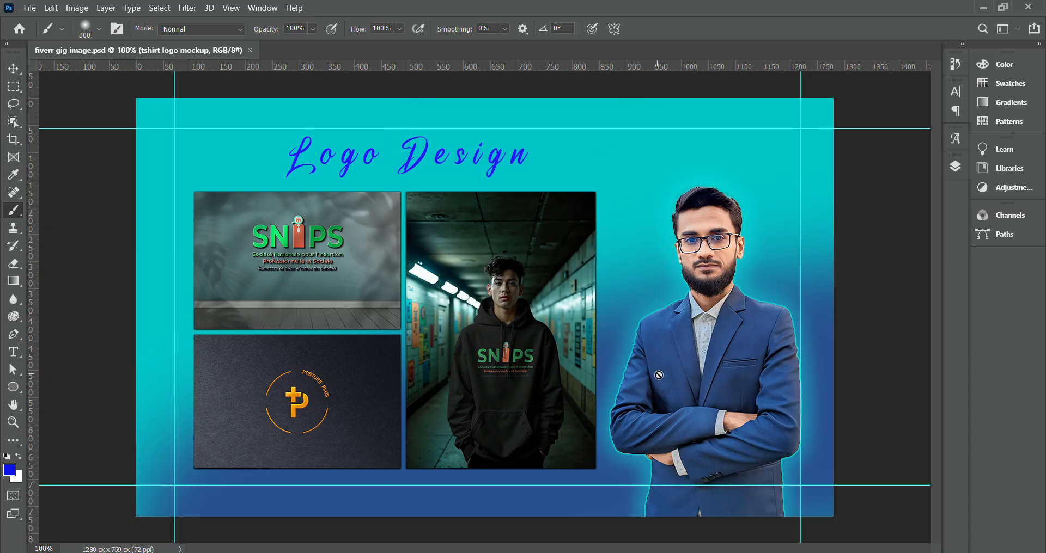
Close the Logo Design banner document and quit the image editor.
left_click(251, 51)
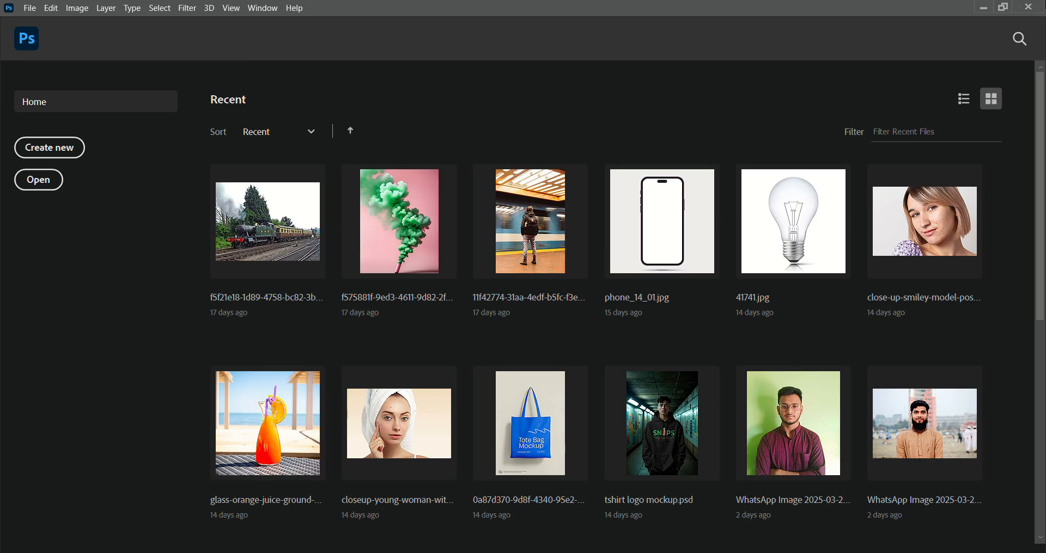
left_click(1028, 7)
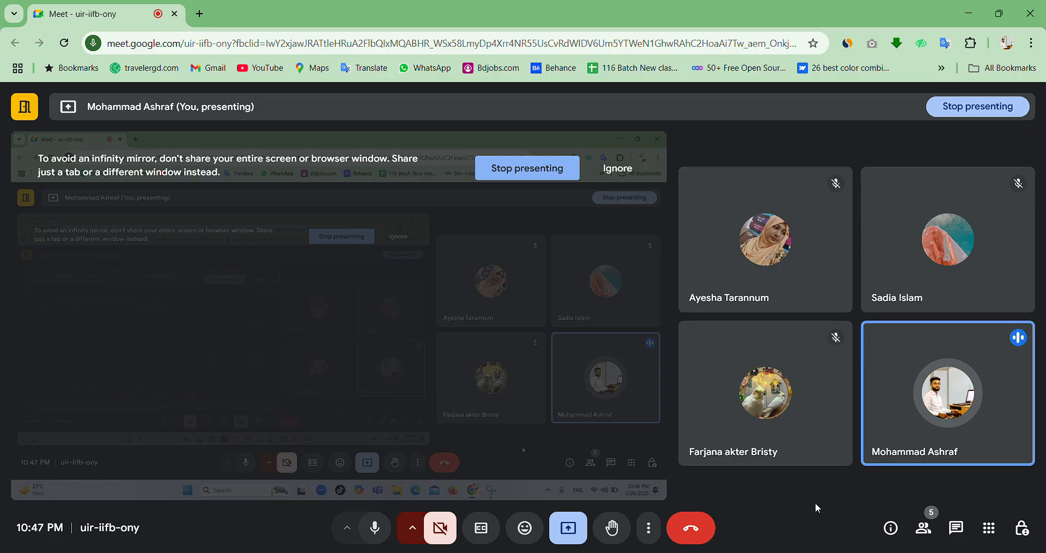
mouse_move(806, 392)
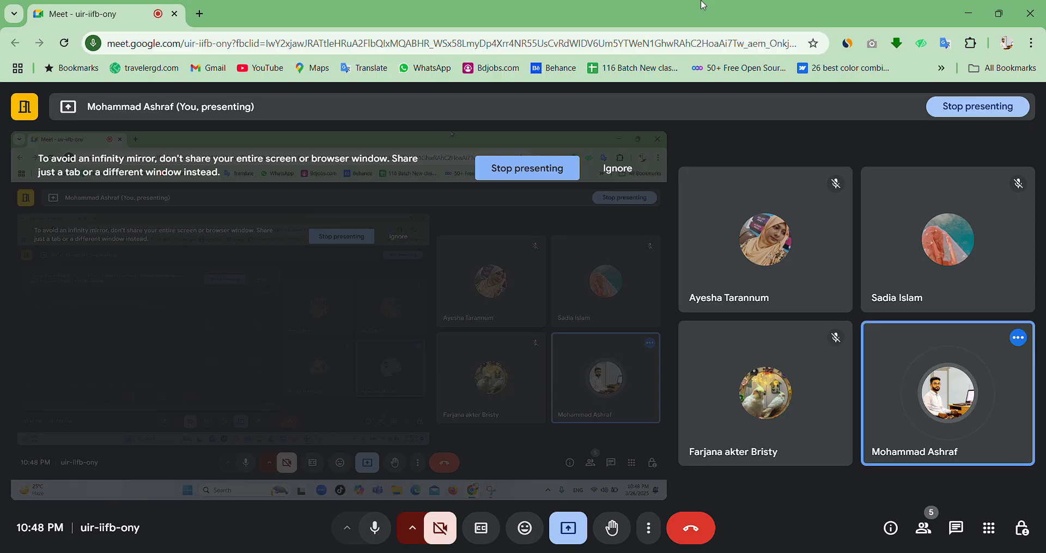
mouse_move(734, 551)
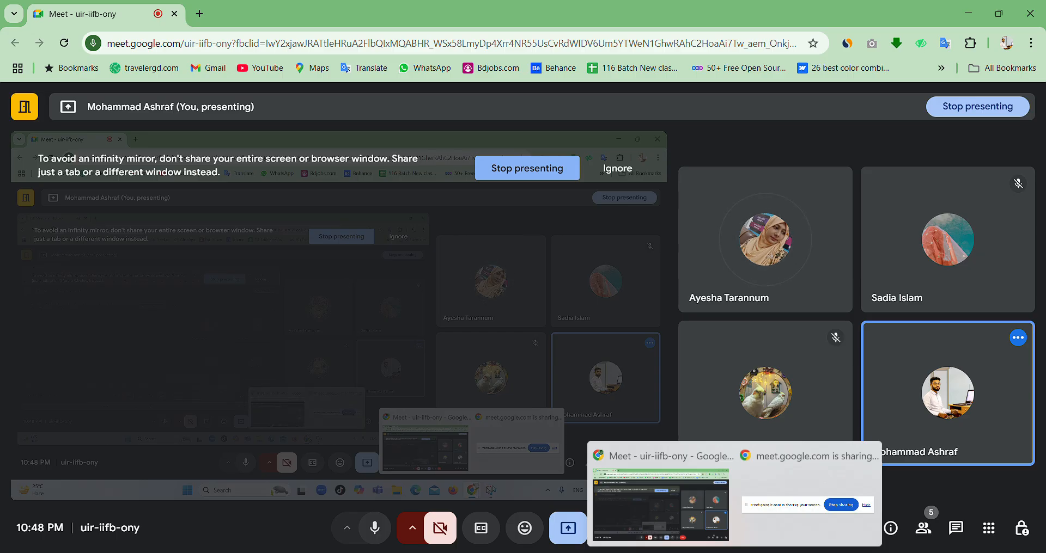